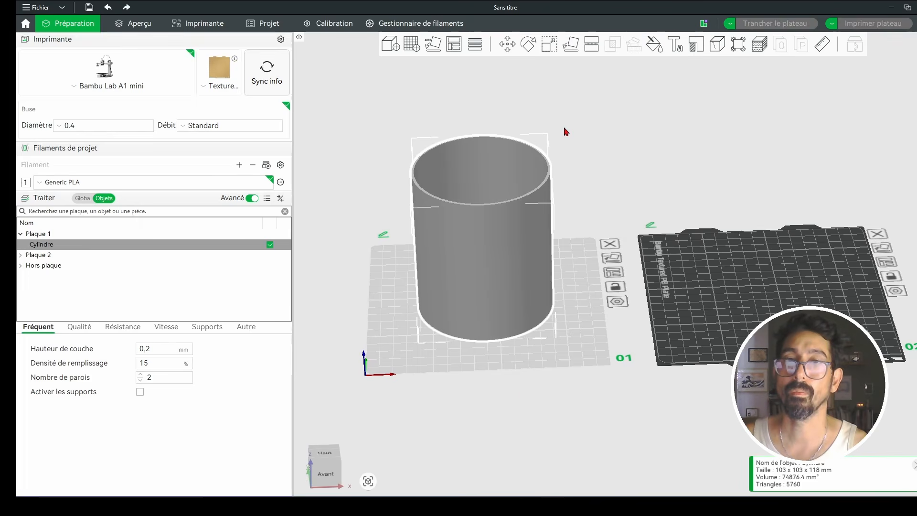
pyautogui.rightClick(524, 182)
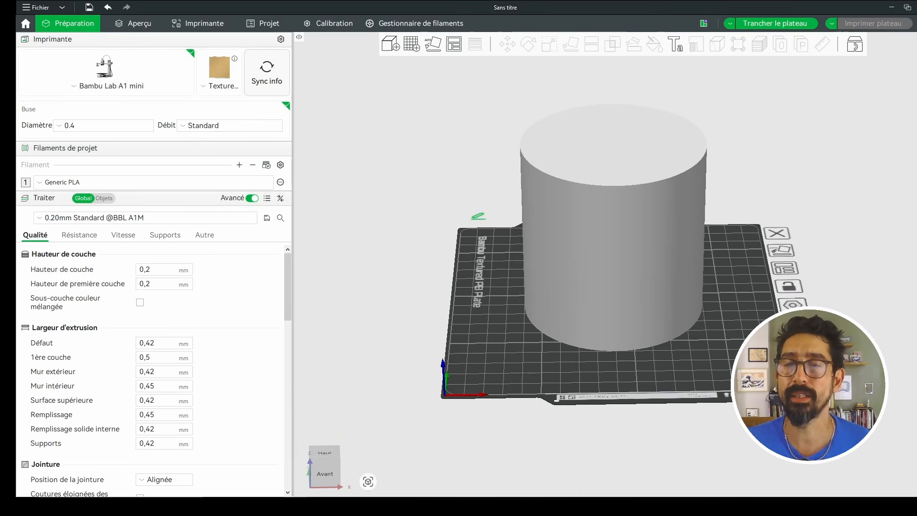
pyautogui.rightClick(593, 189)
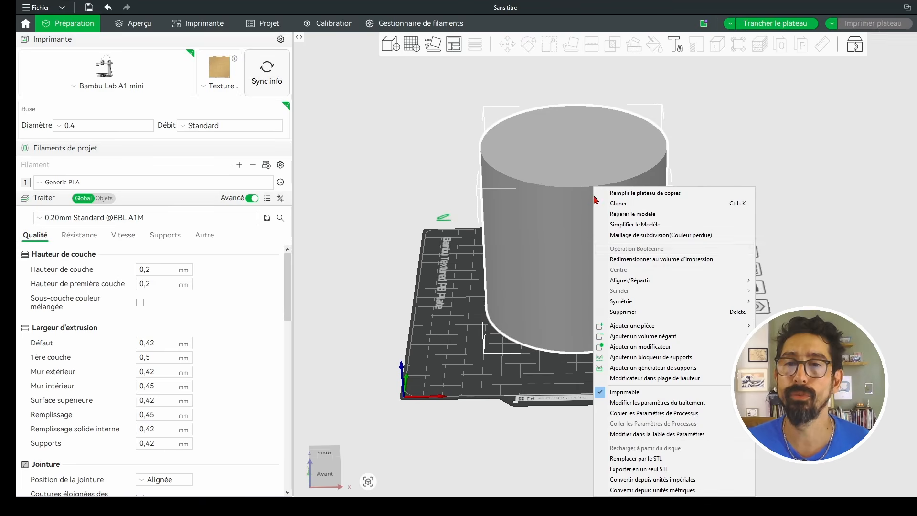
pyautogui.click(843, 248)
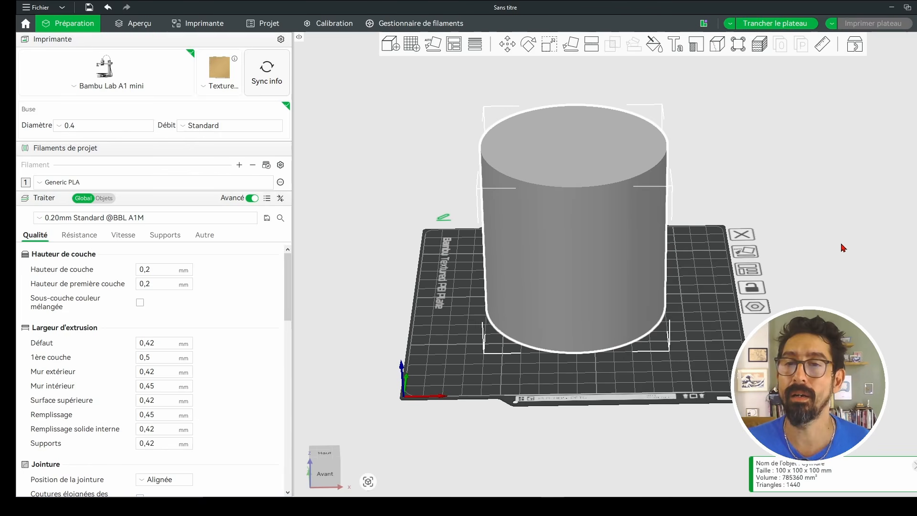
pyautogui.click(738, 207)
pyautogui.moveTo(736, 199); pyautogui.dragTo(739, 215)
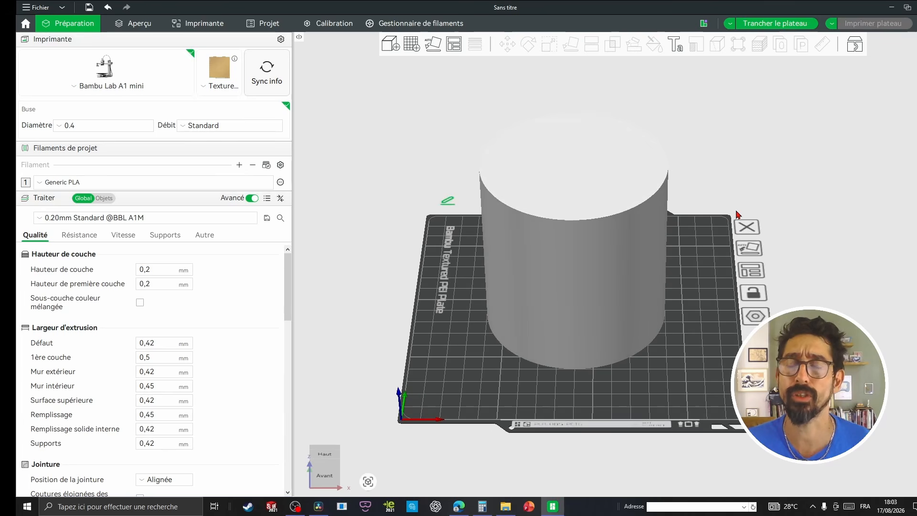
# Step: Add a generic cylinder as an extra part of the existing 100 mm cylinder
pyautogui.click(499, 167)
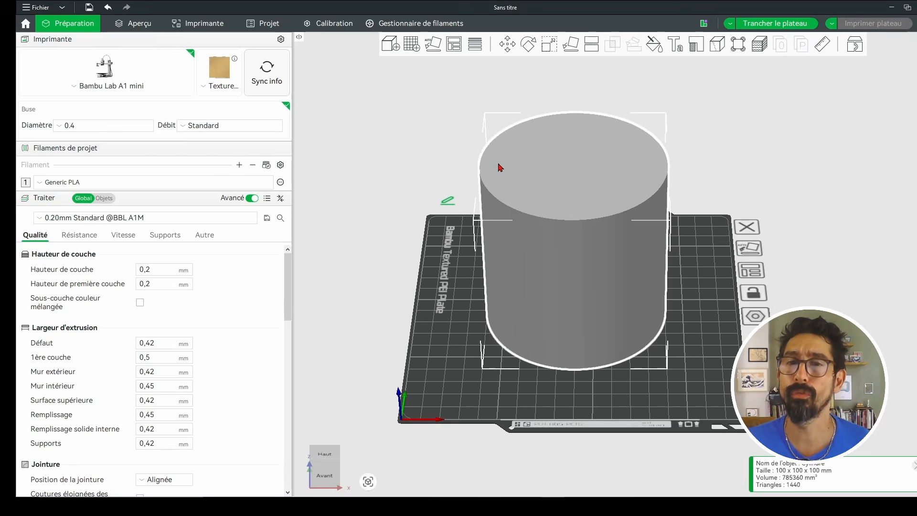
pyautogui.rightClick(622, 234)
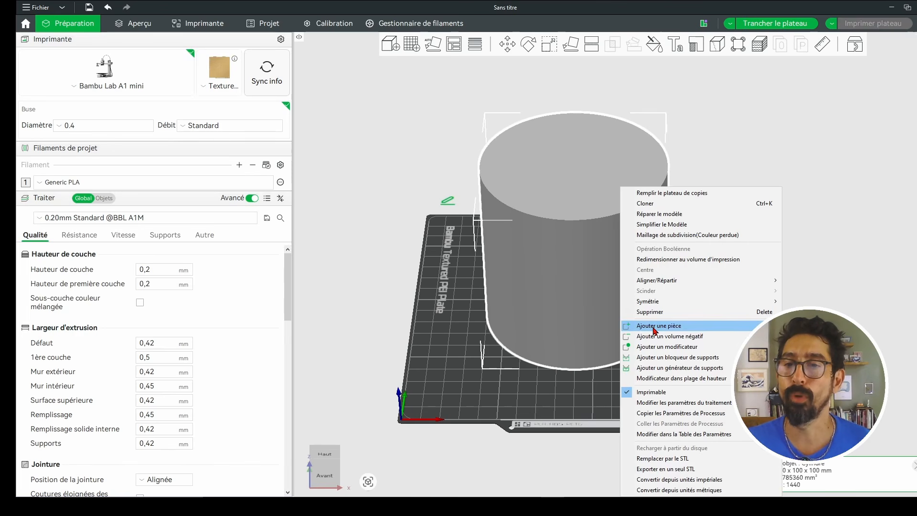
pyautogui.moveTo(661, 327)
pyautogui.click(807, 350)
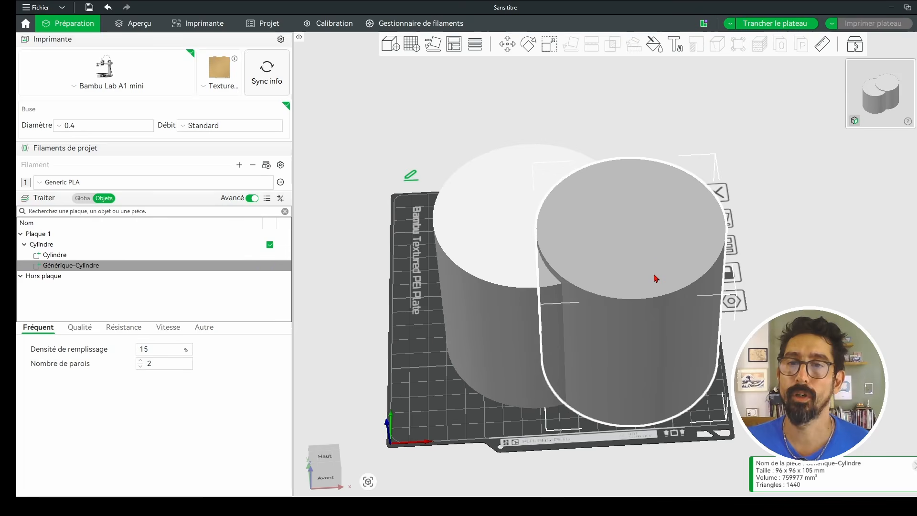
# Step: Centre the added generic cylinder part on the original cylinder
pyautogui.moveTo(653, 244); pyautogui.dragTo(633, 254)
pyautogui.rightClick(633, 259)
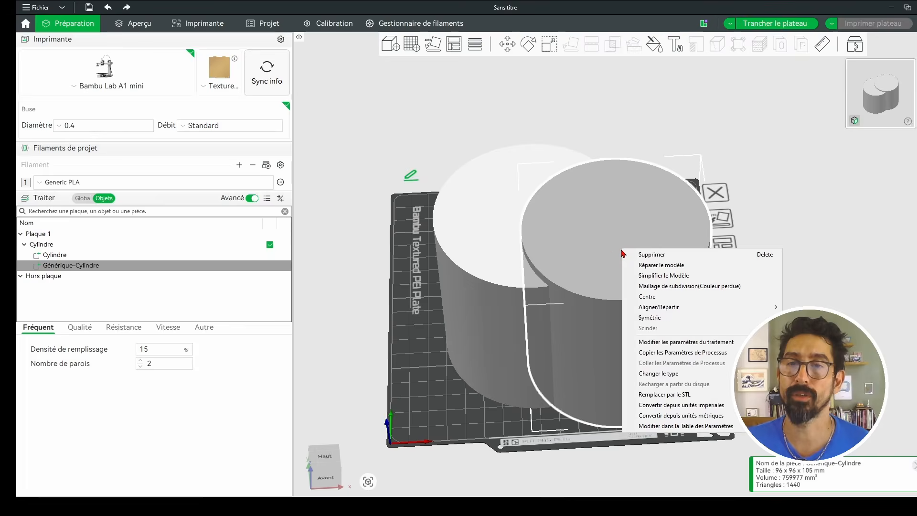
pyautogui.click(668, 366)
pyautogui.click(693, 164)
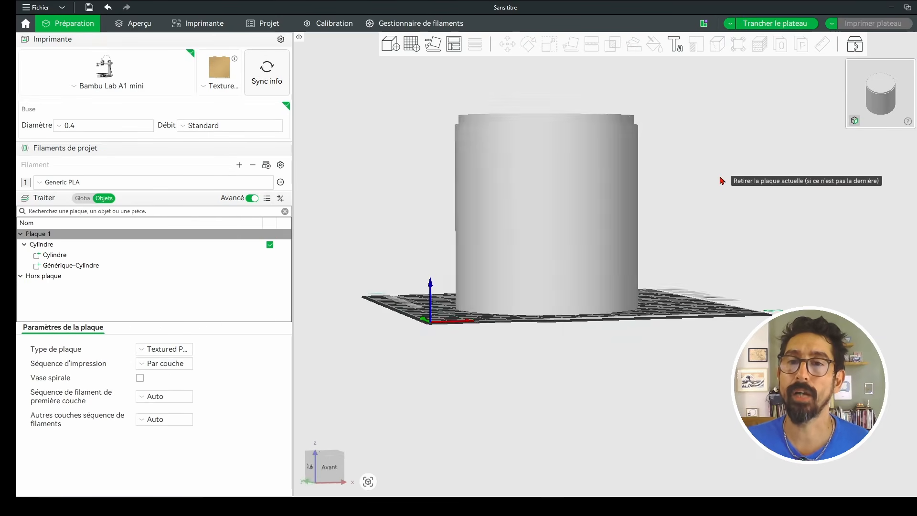
# Step: Hollow out the cylinder with a Boolean difference, subtracting Générique-Cylindre from Cylindre without keeping the original models
pyautogui.click(563, 190)
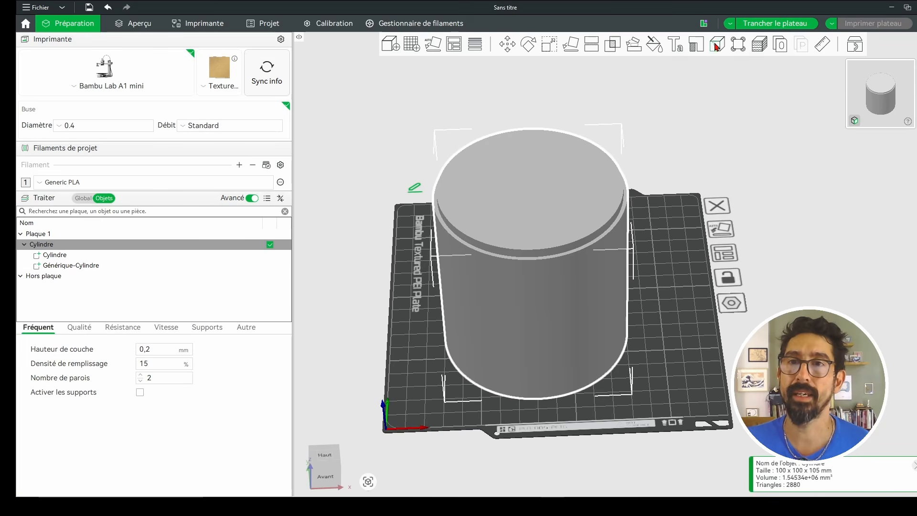
pyautogui.click(612, 46)
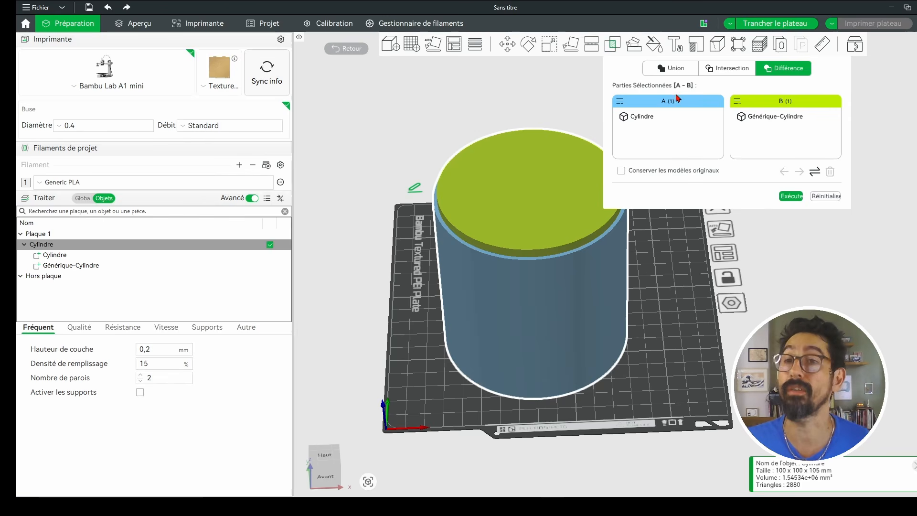
pyautogui.click(646, 117)
pyautogui.click(774, 116)
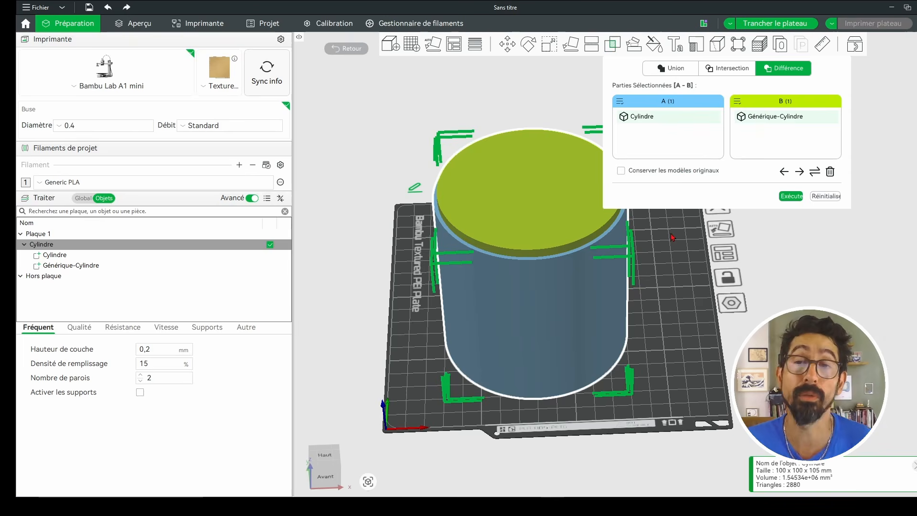
pyautogui.moveTo(679, 235); pyautogui.dragTo(611, 241, button='right')
pyautogui.moveTo(611, 240); pyautogui.dragTo(612, 237)
pyautogui.moveTo(612, 237); pyautogui.dragTo(619, 238, button='right')
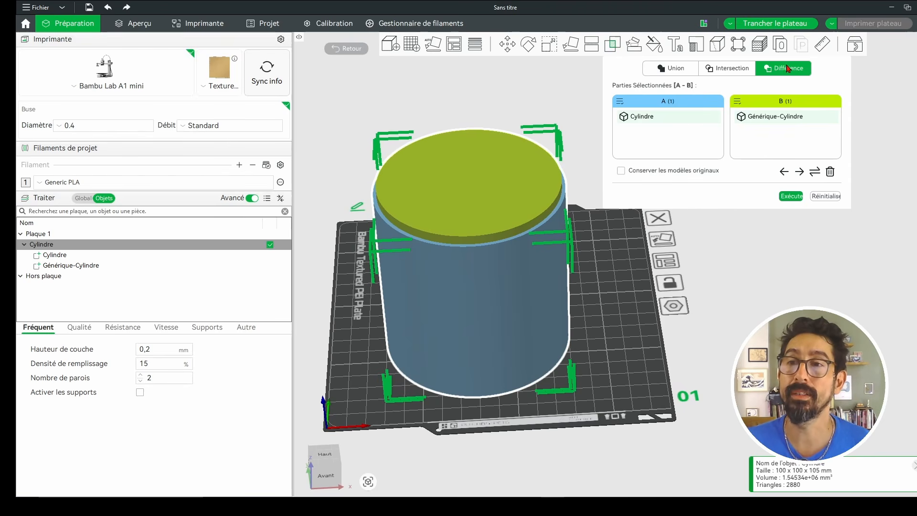
pyautogui.click(789, 196)
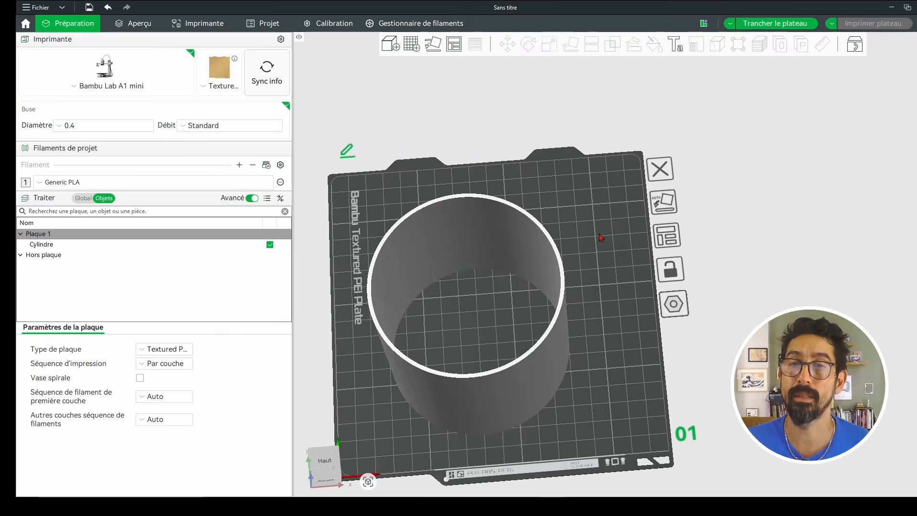
pyautogui.moveTo(600, 235); pyautogui.dragTo(604, 215)
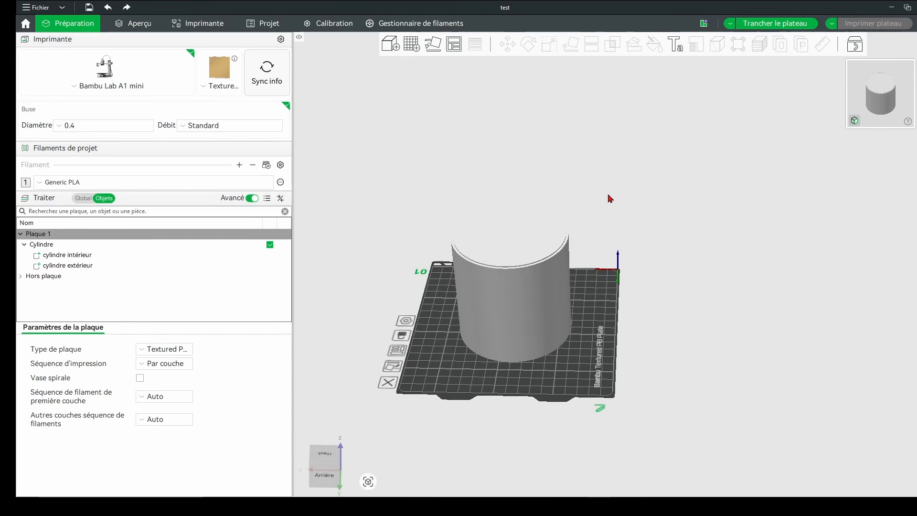
pyautogui.moveTo(611, 200); pyautogui.dragTo(633, 127)
pyautogui.click(573, 244)
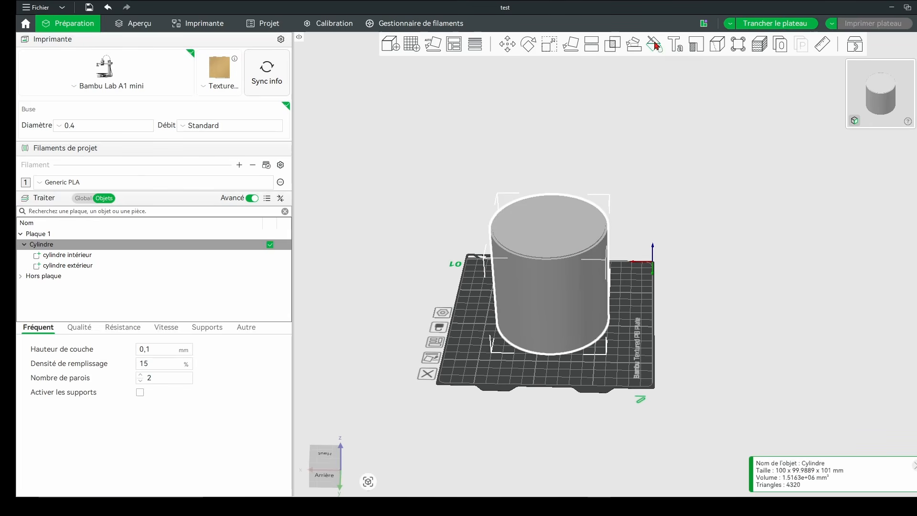
pyautogui.click(619, 48)
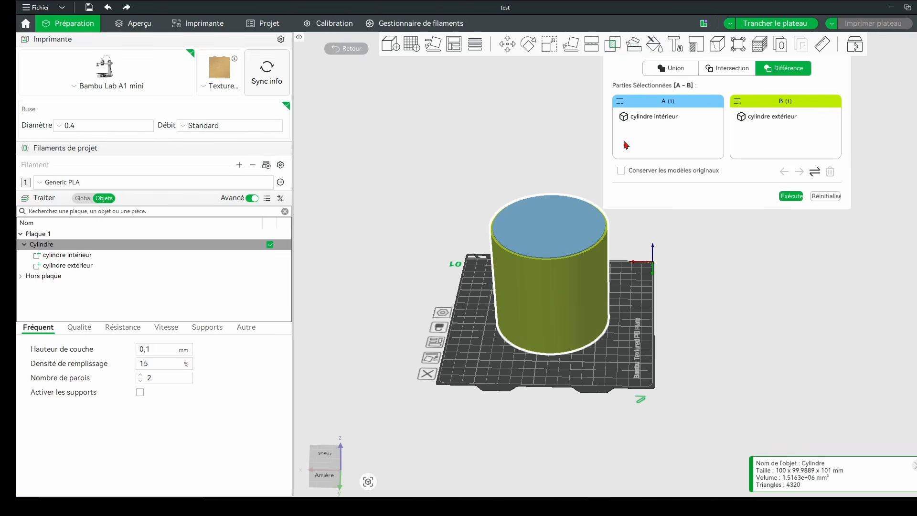
pyautogui.click(617, 50)
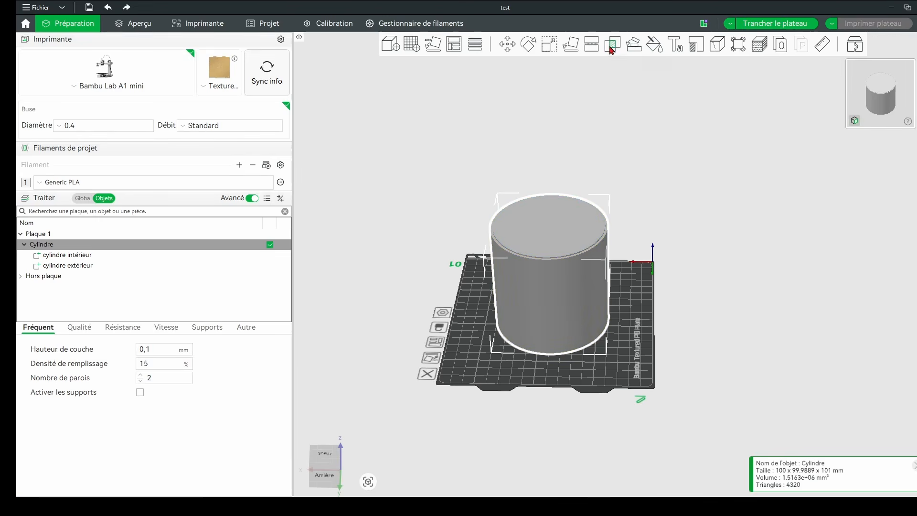
pyautogui.click(611, 50)
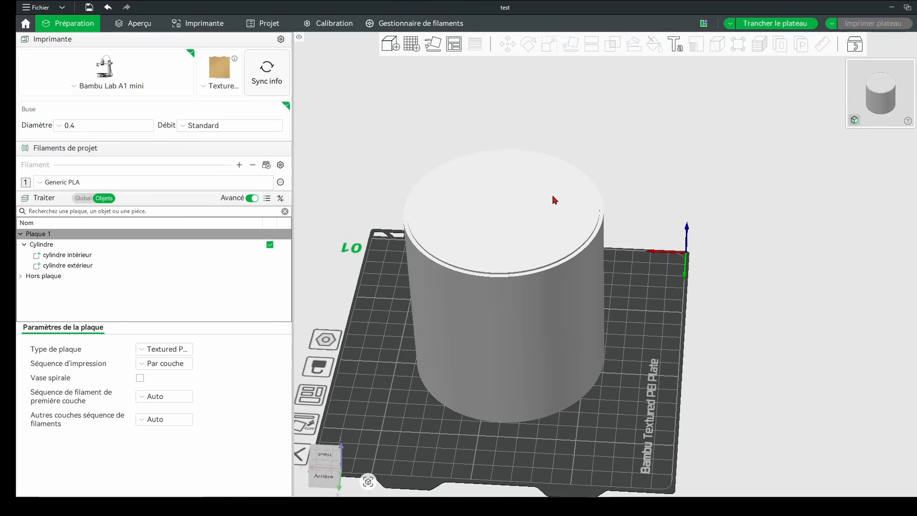
# Step: Set up a Boolean difference on the two-part cylinder and swap the lists, with cylindre extérieur as A and cylindre intérieur as B
pyautogui.click(535, 186)
pyautogui.click(611, 48)
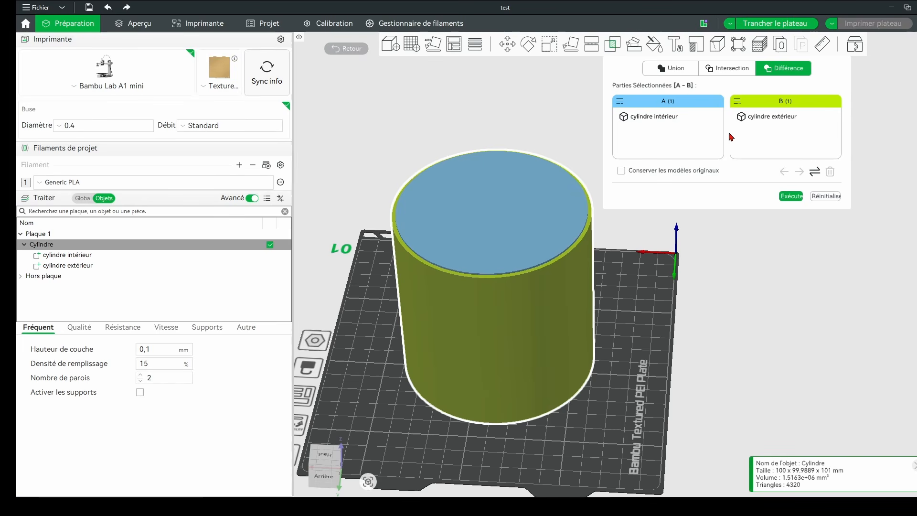
pyautogui.click(816, 173)
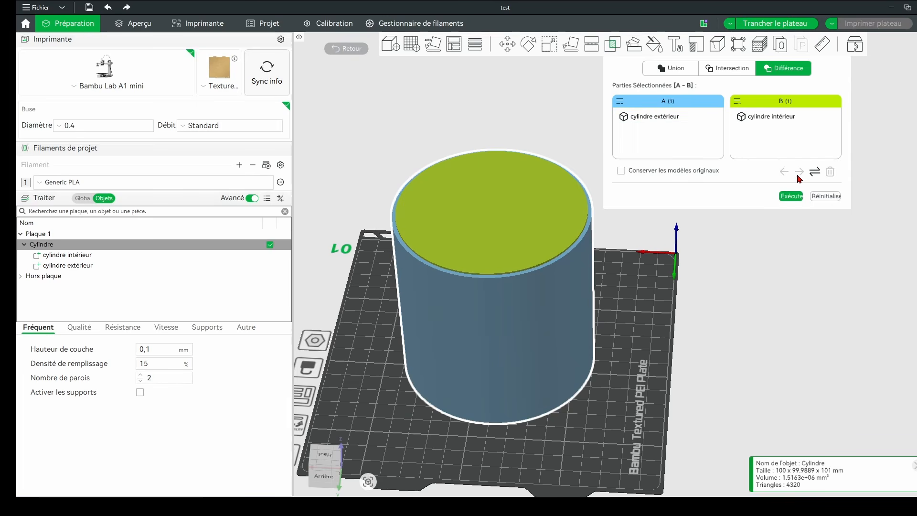
# Step: Reassign the difference operands individually, moving cylindre extérieur to B and cylindre intérieur to A, and leave the Boolean tool without executing
pyautogui.click(626, 117)
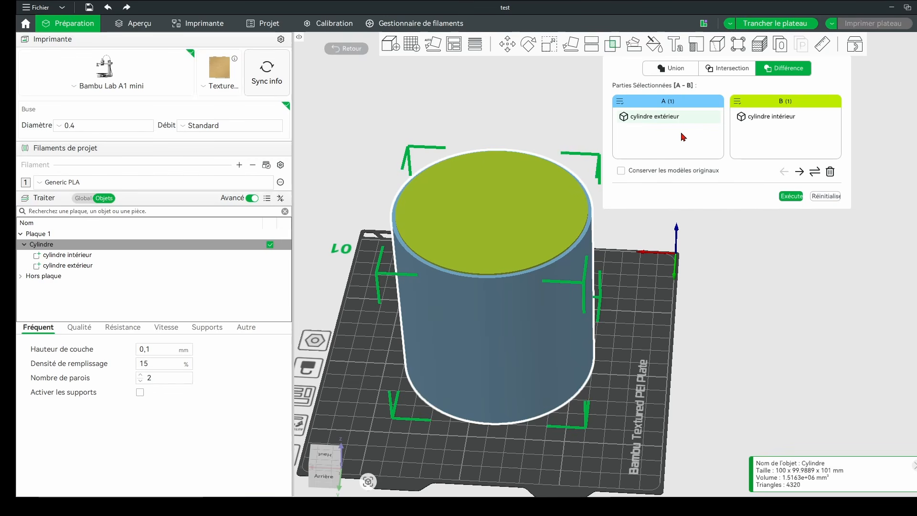
pyautogui.click(800, 172)
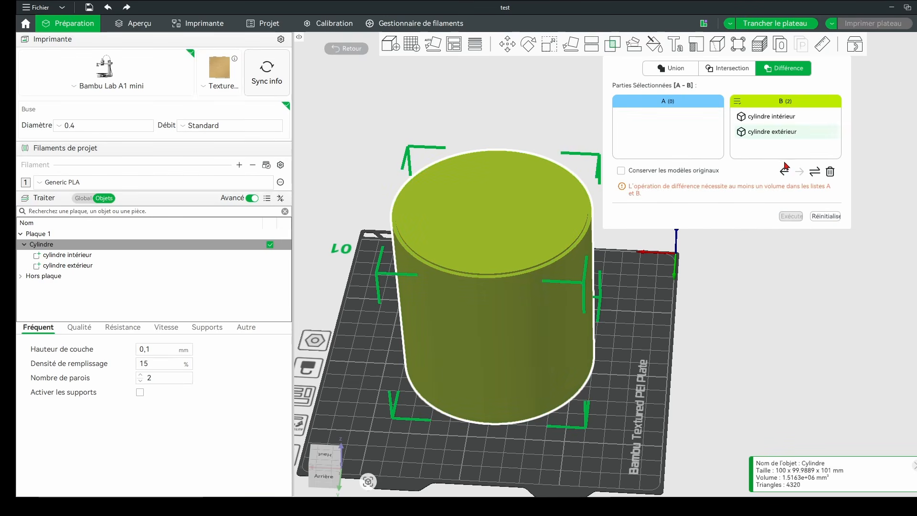
pyautogui.click(772, 117)
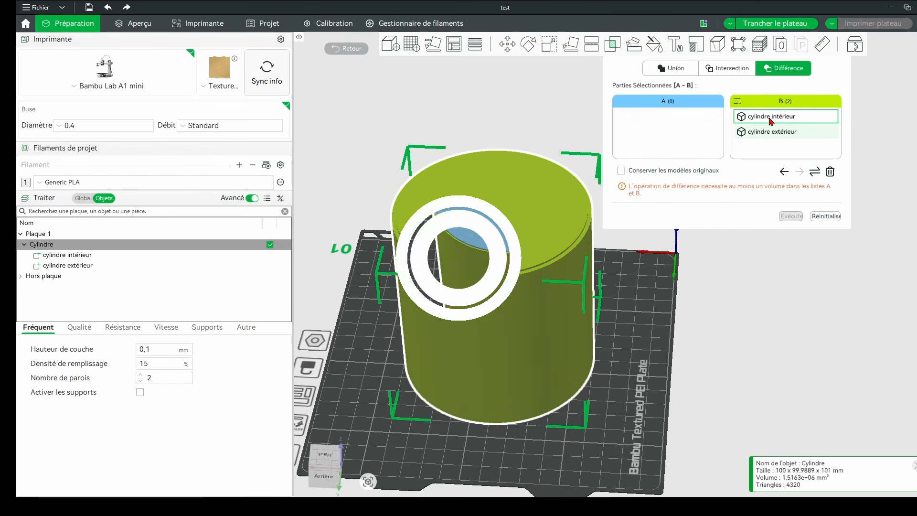
pyautogui.click(784, 171)
pyautogui.moveTo(718, 251); pyautogui.dragTo(712, 265, button='right')
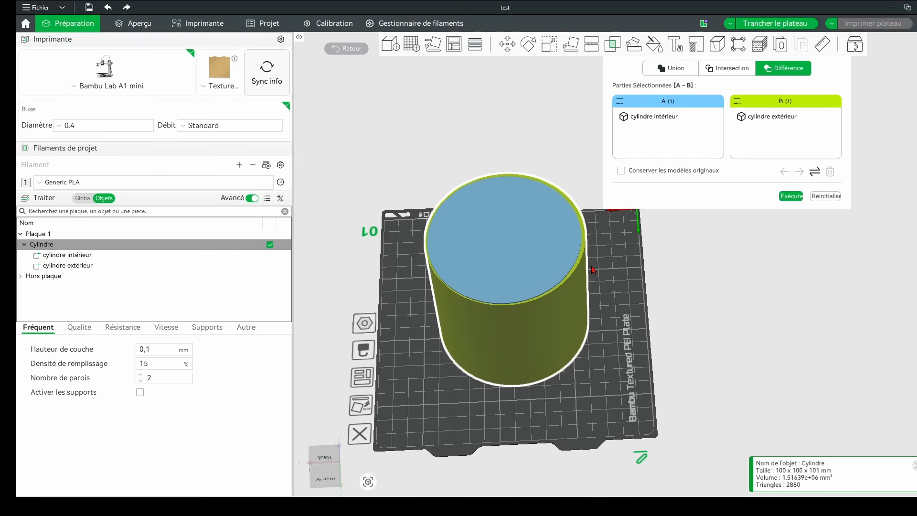
pyautogui.click(613, 45)
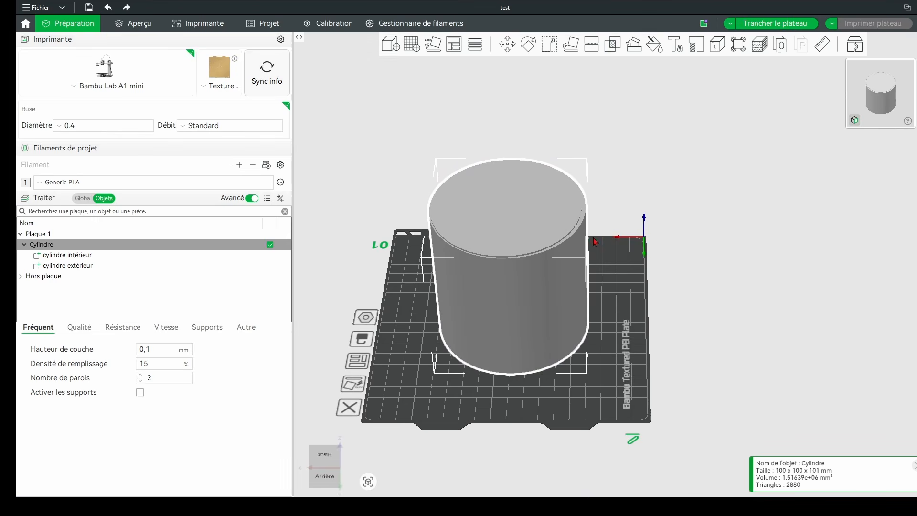
# Step: Select only the cylindre extérieur part, repair its model, and dismiss the notifications
pyautogui.rightClick(544, 273)
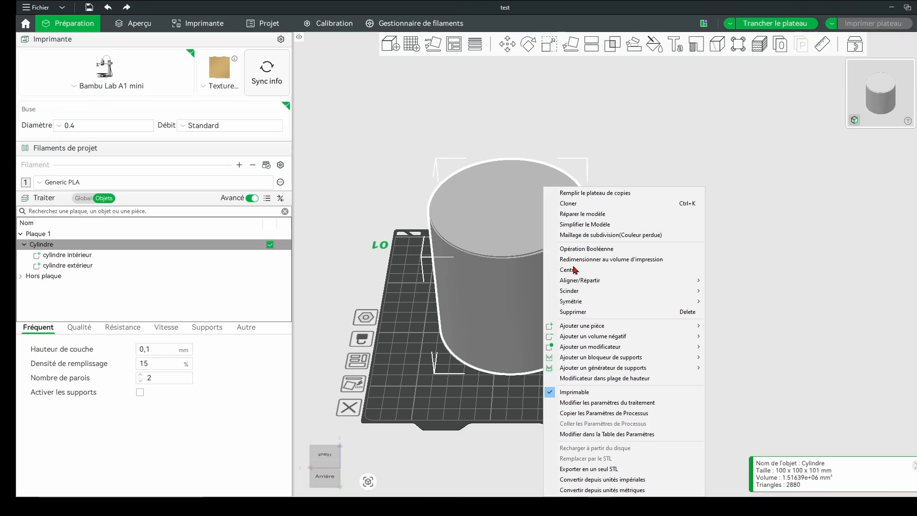
pyautogui.click(512, 283)
pyautogui.keyDown('alt'); pyautogui.click(512, 283); pyautogui.keyUp('alt')
pyautogui.rightClick(531, 273)
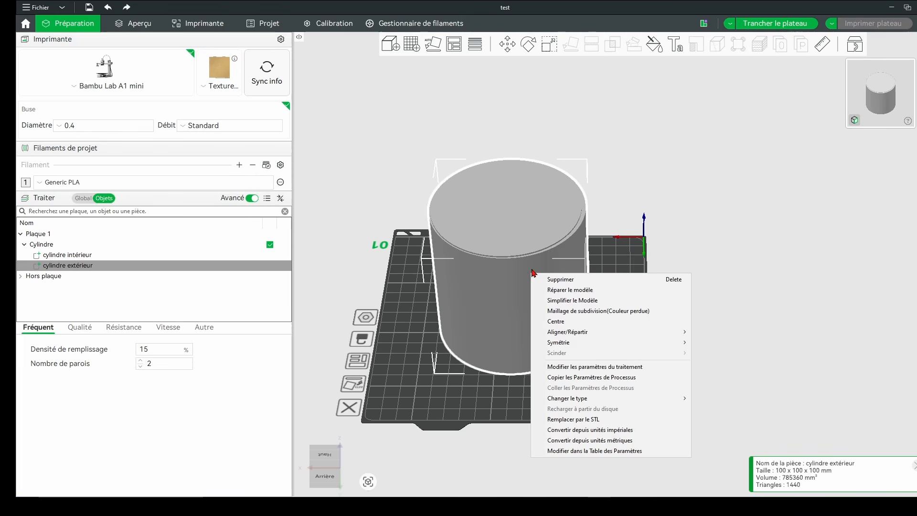
pyautogui.click(612, 293)
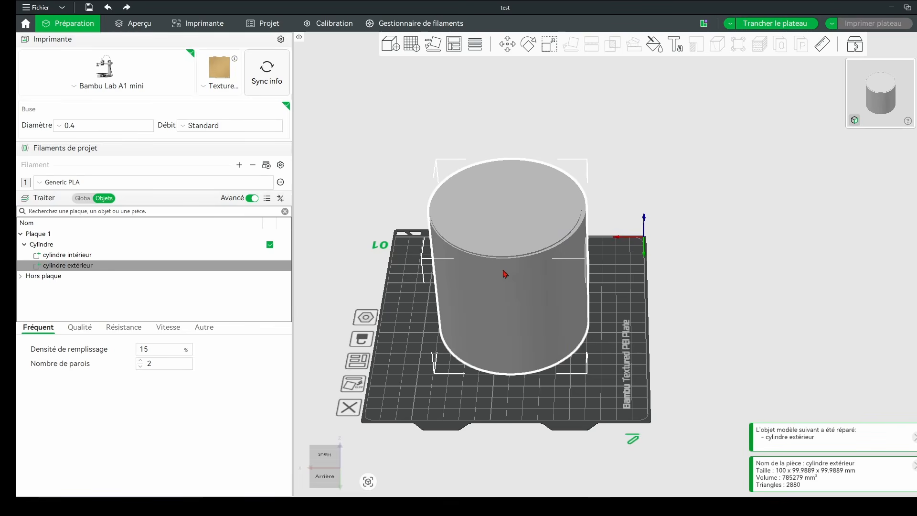
pyautogui.click(912, 435)
pyautogui.click(913, 464)
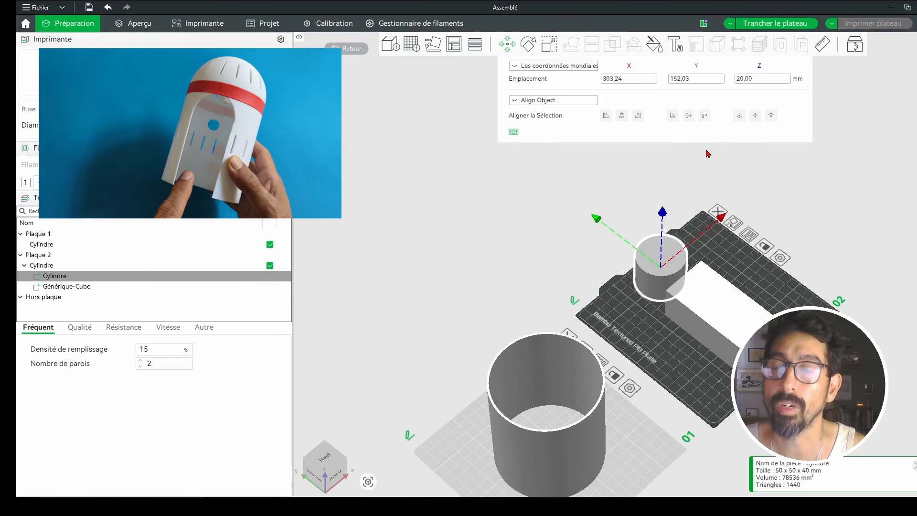
# Step: Position the small cylinder on plate 2 at the end of the cube part to form an arch shape
pyautogui.click(689, 82)
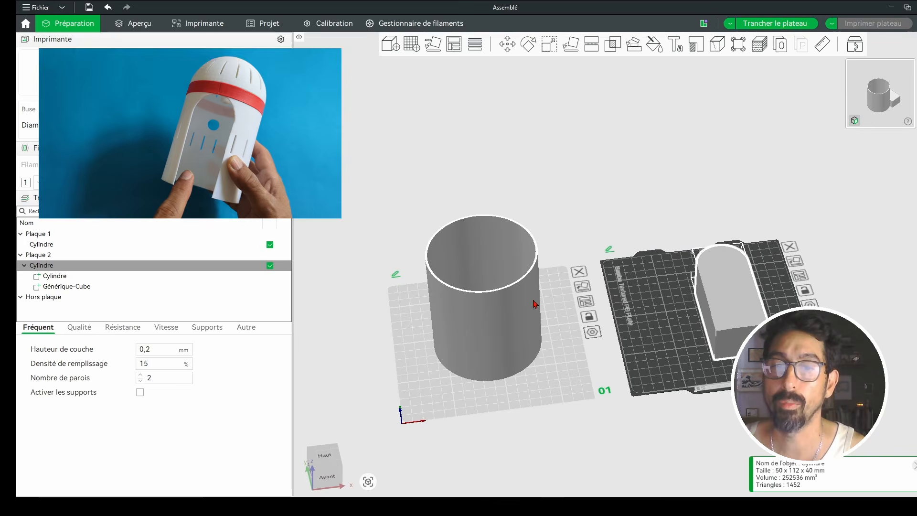
pyautogui.moveTo(523, 332); pyautogui.dragTo(646, 214)
# Step: Cut the arched opening in the hollow cylinder with a Boolean difference, subtracting arche.stl from it
pyautogui.click(613, 44)
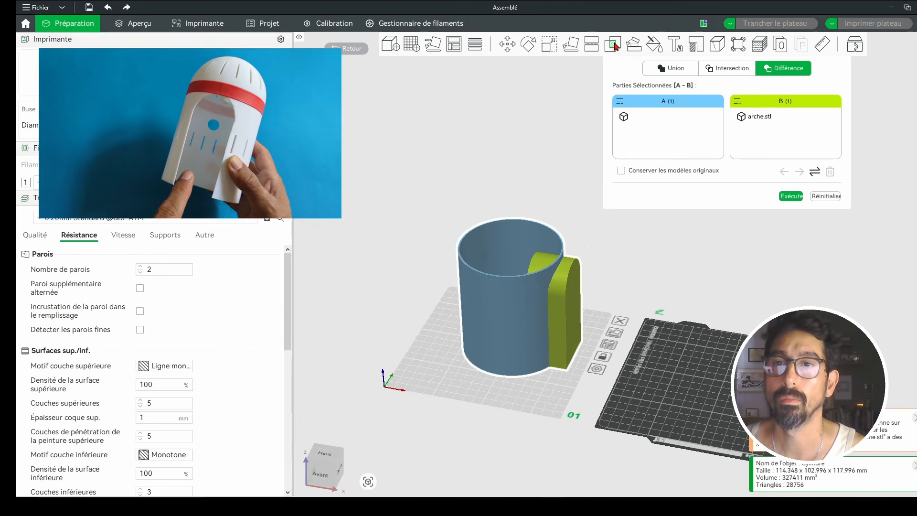
pyautogui.click(691, 116)
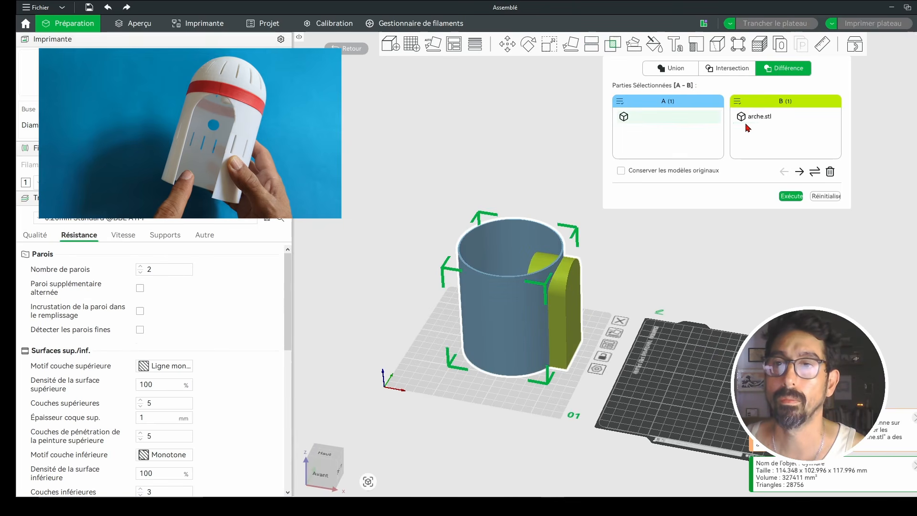
pyautogui.click(761, 118)
pyautogui.click(788, 197)
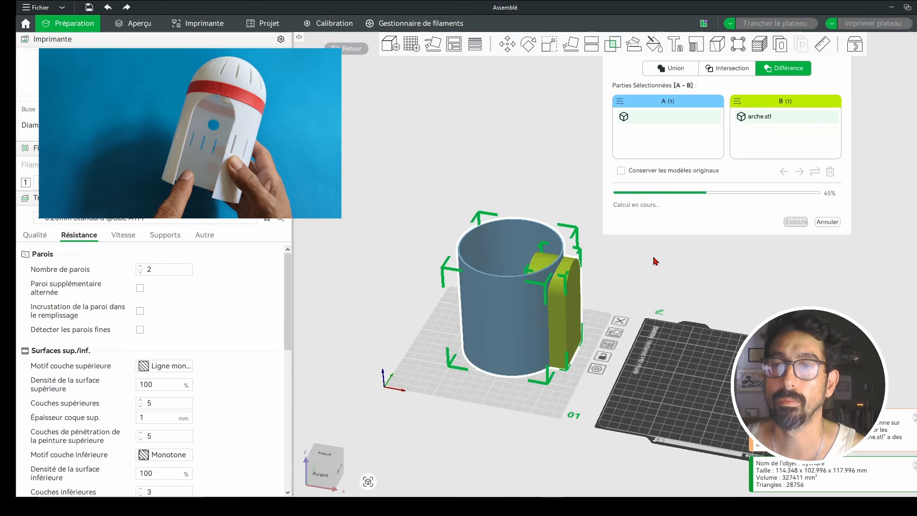
pyautogui.click(655, 274)
pyautogui.moveTo(737, 237); pyautogui.dragTo(723, 252)
pyautogui.scroll(4, 739, 191)
pyautogui.moveTo(739, 191); pyautogui.dragTo(710, 214)
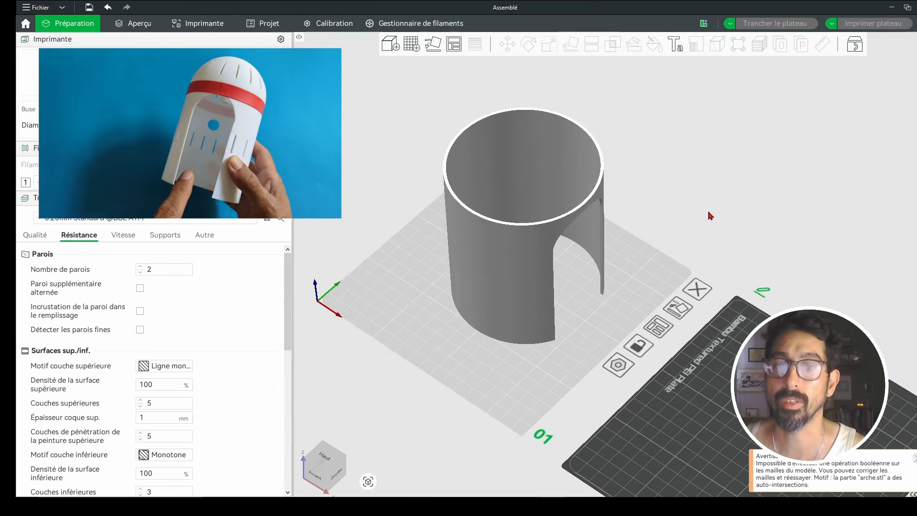
# Step: Load oblong.stl as an additional part of the hollow cylinder object on plate 1
pyautogui.moveTo(596, 290); pyautogui.dragTo(676, 288, button='right')
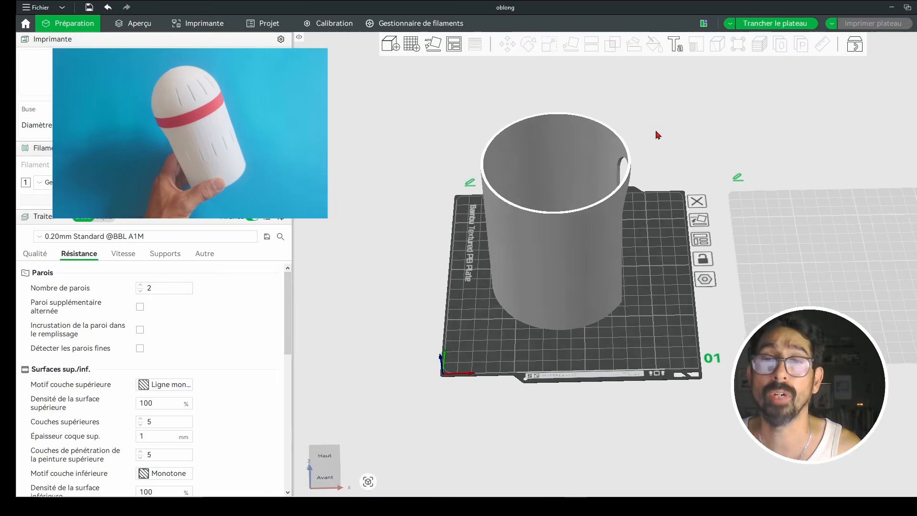
pyautogui.moveTo(656, 131); pyautogui.dragTo(657, 146)
pyautogui.rightClick(590, 174)
pyautogui.moveTo(669, 313)
pyautogui.click(771, 312)
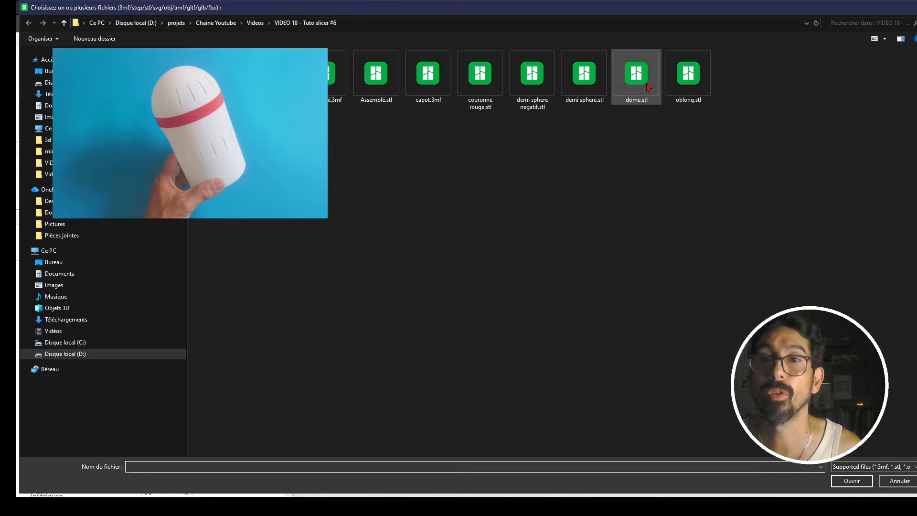
pyautogui.click(689, 77)
pyautogui.click(851, 481)
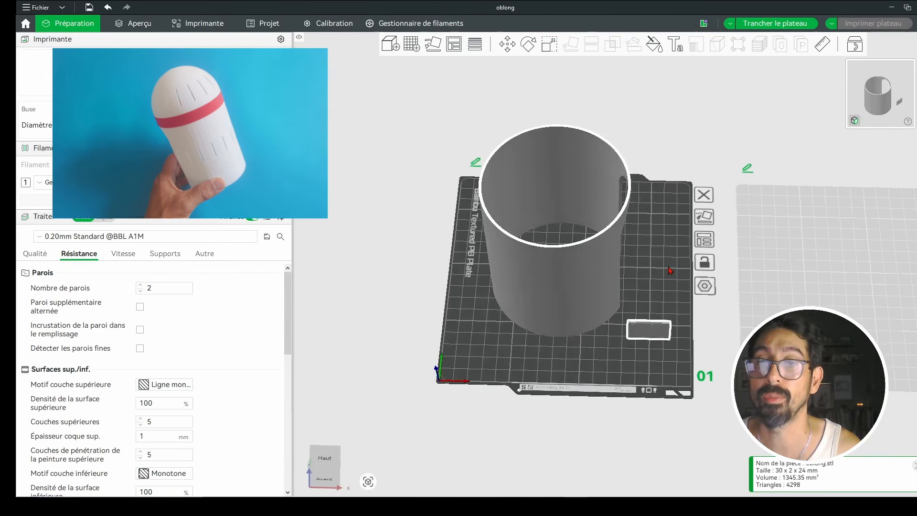
# Step: Position the oblong part through the cylinder's side wall, at about X 32, Y 90 and Z 40 mm
pyautogui.press('6')
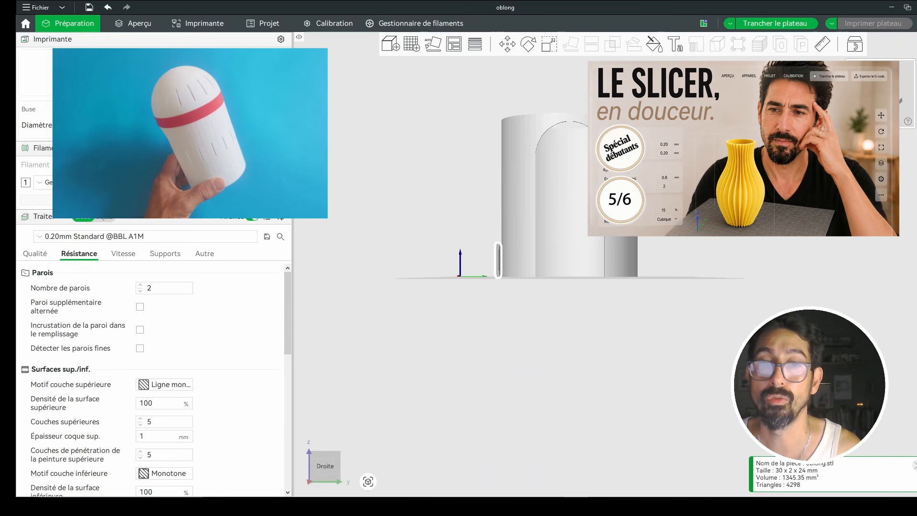
pyautogui.press('1')
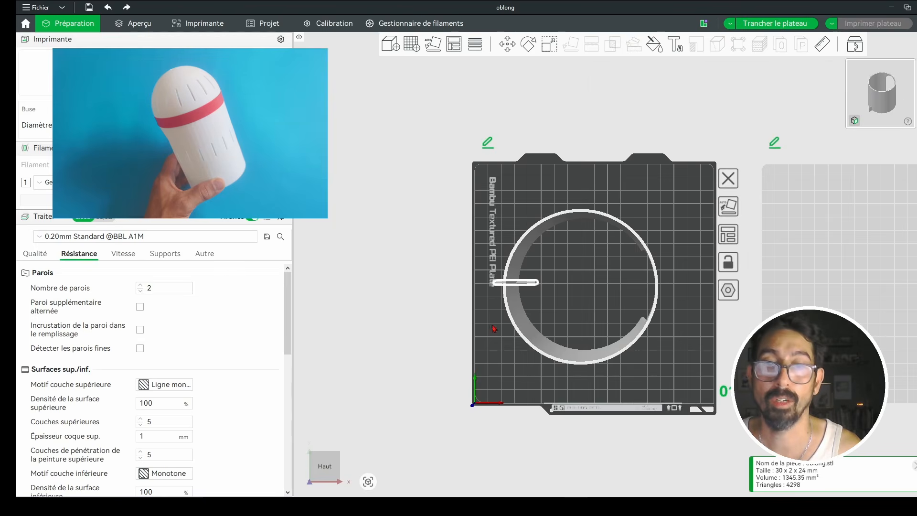
pyautogui.press('0')
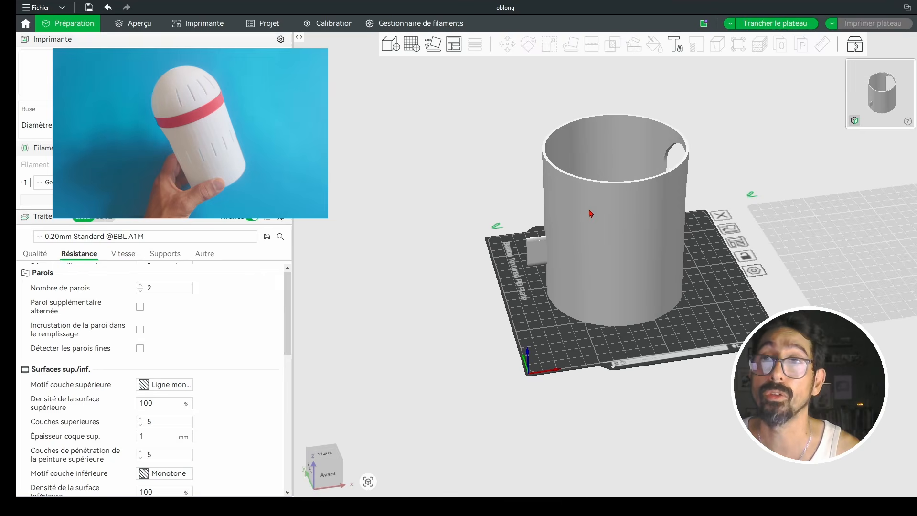
# Step: Cut a single slot in the cylinder wall with a Boolean difference, subtracting oblong.stl from _Boolean
pyautogui.hotkey('ctrl', 'z')
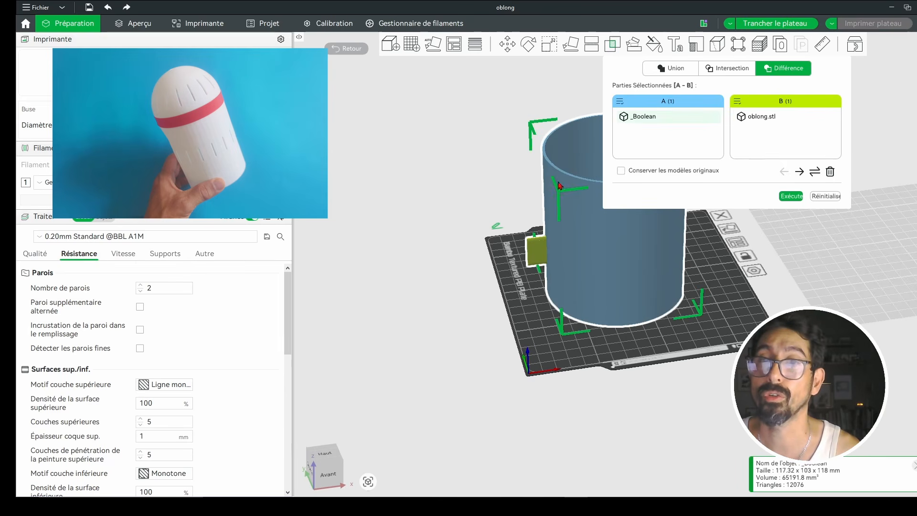
pyautogui.moveTo(619, 249); pyautogui.dragTo(464, 297, button='right')
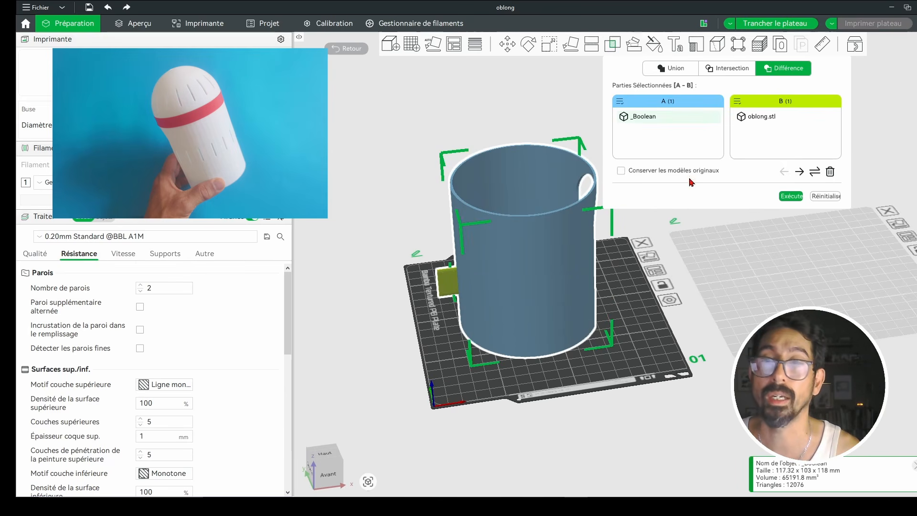
pyautogui.click(755, 117)
pyautogui.click(789, 195)
pyautogui.press('5')
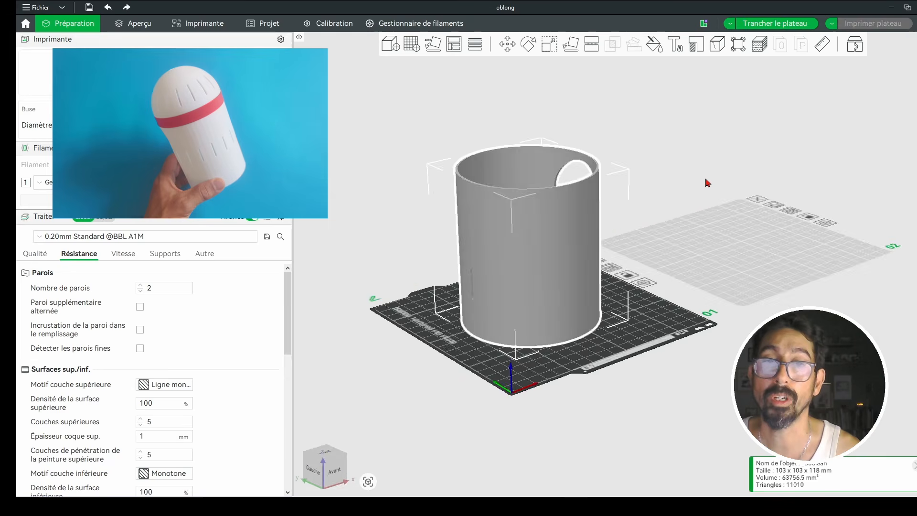
# Step: Inspect the slot in the cylinder wall, undo the Boolean cut and leave the Boolean tool
pyautogui.moveTo(732, 172); pyautogui.dragTo(735, 169)
pyautogui.moveTo(682, 210); pyautogui.dragTo(629, 252)
pyautogui.click(628, 225)
pyautogui.press('5')
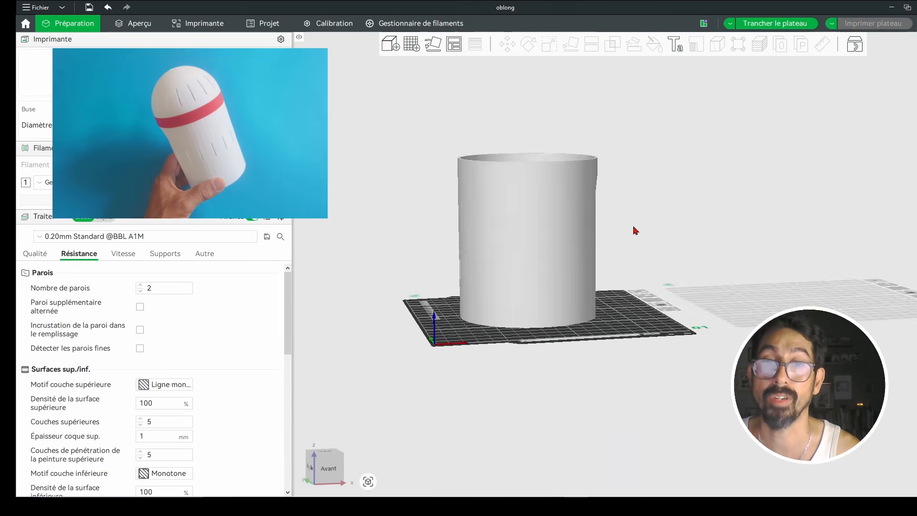
pyautogui.moveTo(662, 224); pyautogui.dragTo(636, 246)
pyautogui.hotkey('ctrl', 'z')
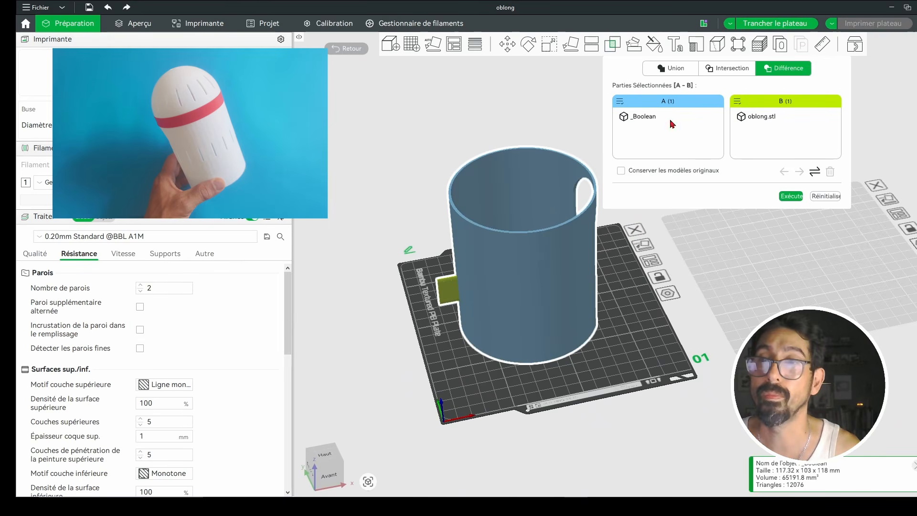
pyautogui.hotkey('ctrl', 'y')
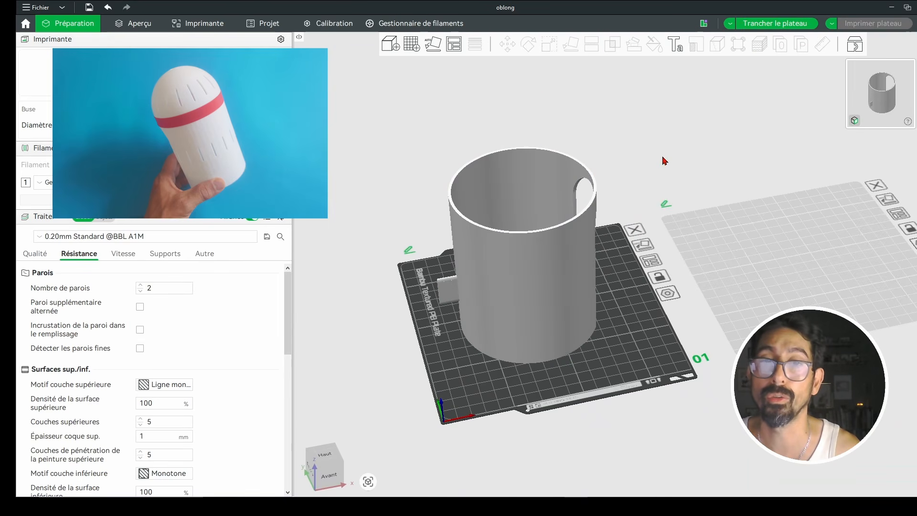
# Step: Duplicate the oblong part and move the copy along X through the opposite cylinder wall, to about X 132 mm
pyautogui.click(440, 299)
pyautogui.press('1')
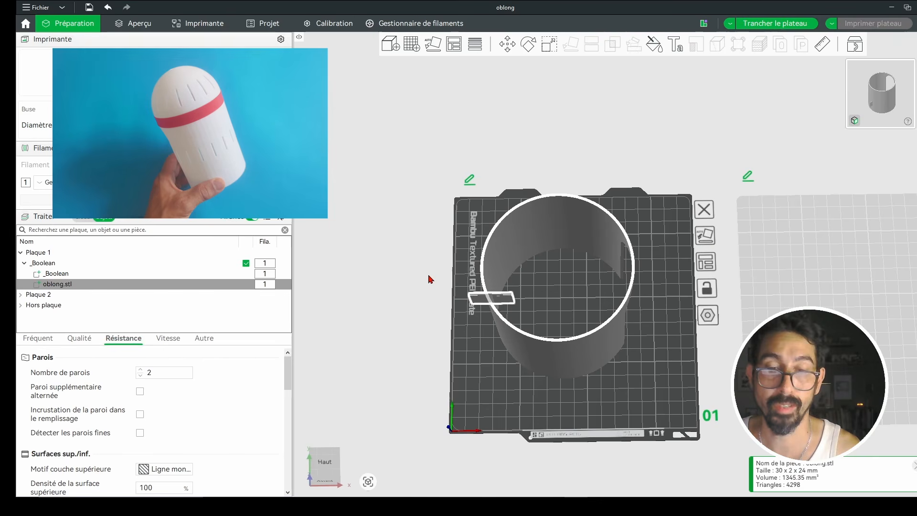
pyautogui.hotkey('ctrl', 'c')
pyautogui.hotkey('ctrl', 'v')
pyautogui.click(507, 44)
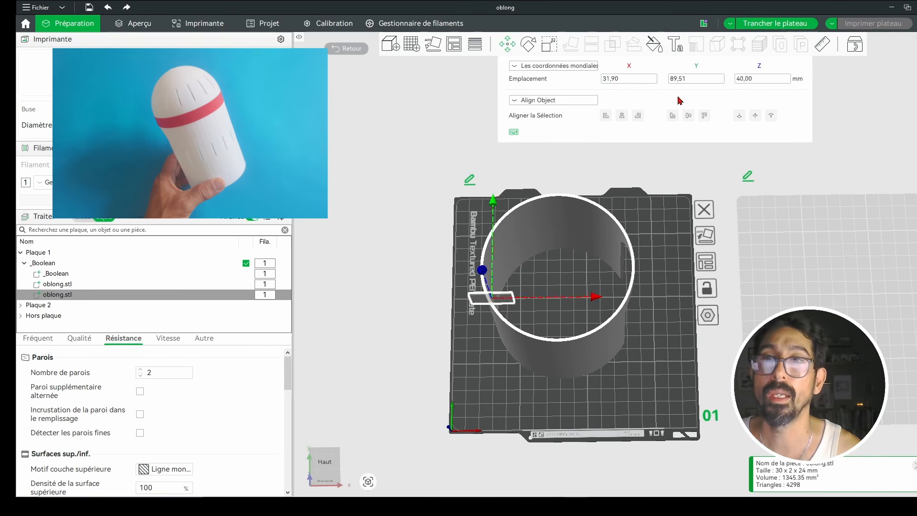
pyautogui.moveTo(593, 297); pyautogui.dragTo(732, 295)
pyautogui.moveTo(658, 269)
pyautogui.mouseDown()
pyautogui.moveTo(634, 239)
pyautogui.moveTo(644, 236)
pyautogui.moveTo(654, 269)
pyautogui.mouseUp()
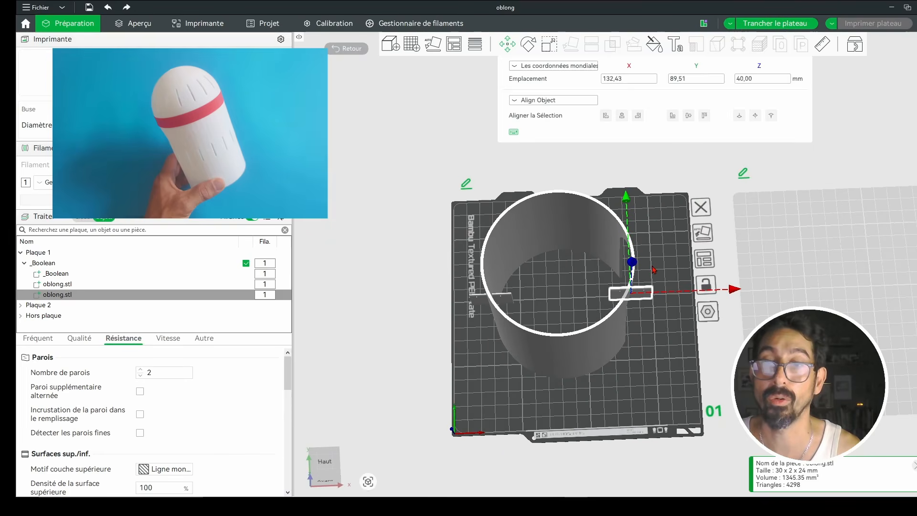
# Step: Paste a third oblong part and rotate it about 90° around Z
pyautogui.hotkey('ctrl', 'v')
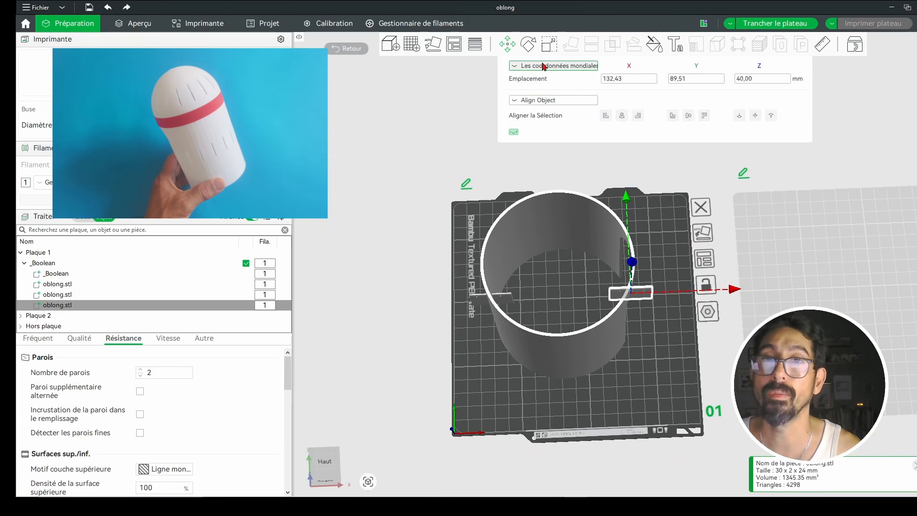
pyautogui.write('r90')
pyautogui.press('Return')
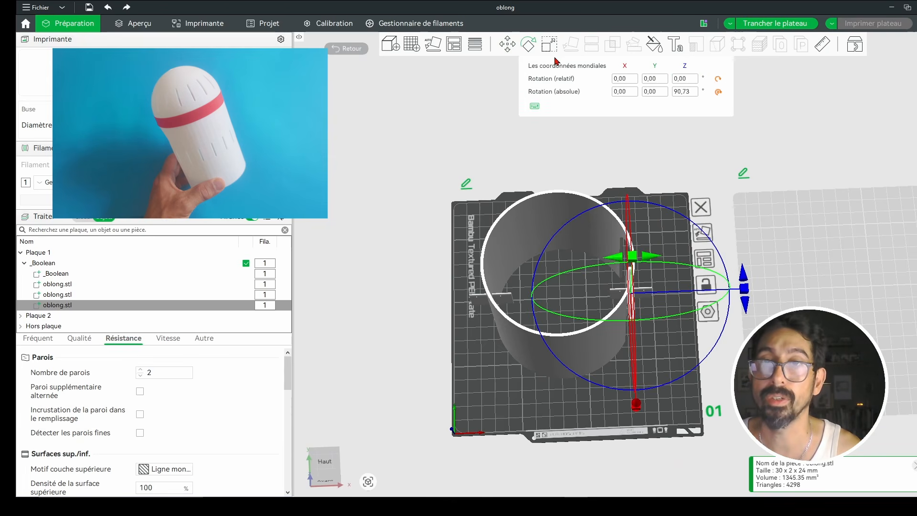
# Step: Switch positioning to object coordinates and set the rotated oblong's X position to 0
pyautogui.click(507, 48)
pyautogui.click(553, 66)
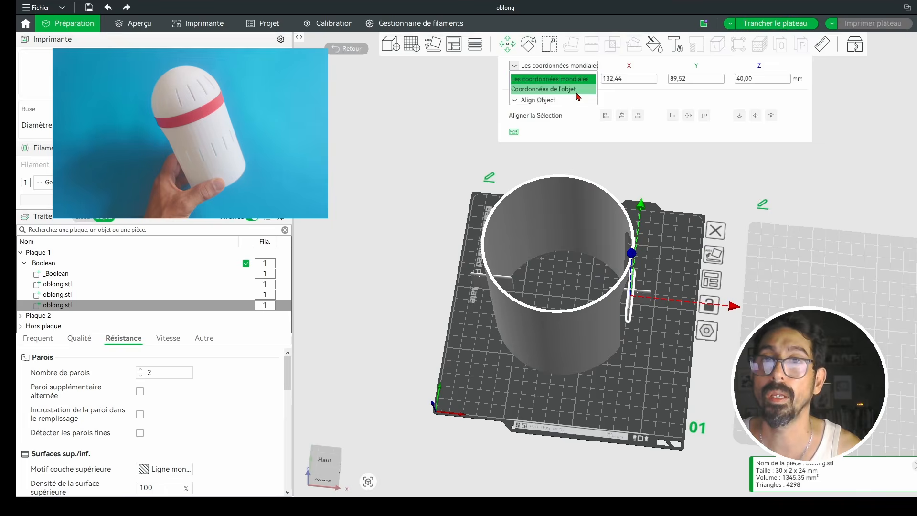
pyautogui.click(576, 90)
pyautogui.moveTo(642, 158); pyautogui.dragTo(650, 164)
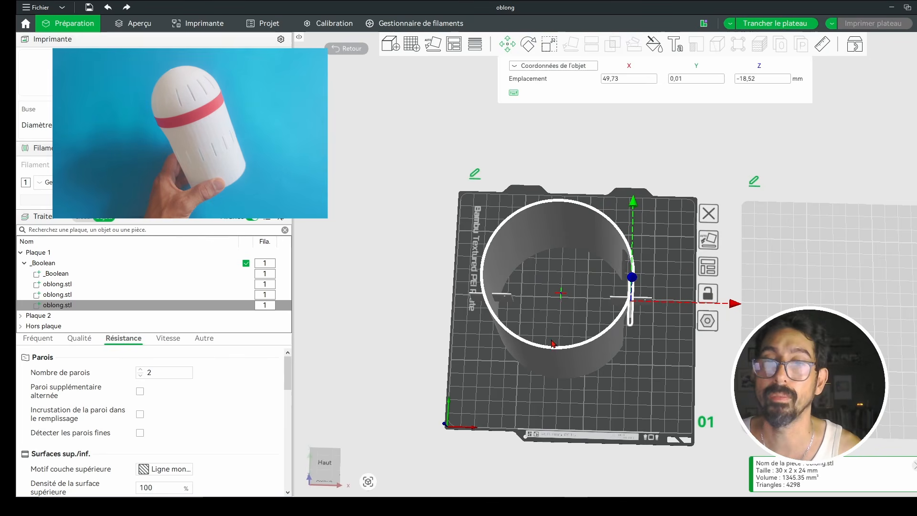
pyautogui.click(632, 79)
pyautogui.write('0')
pyautogui.press('Return')
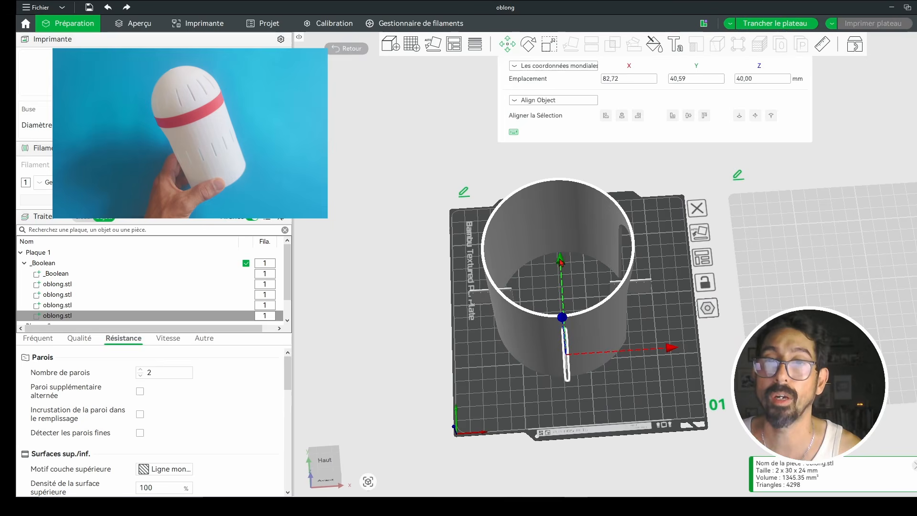
# Step: Move the fourth oblong along Y so that it crosses the cylinder's rear wall, opposite the front one
pyautogui.moveTo(561, 261); pyautogui.dragTo(558, 215)
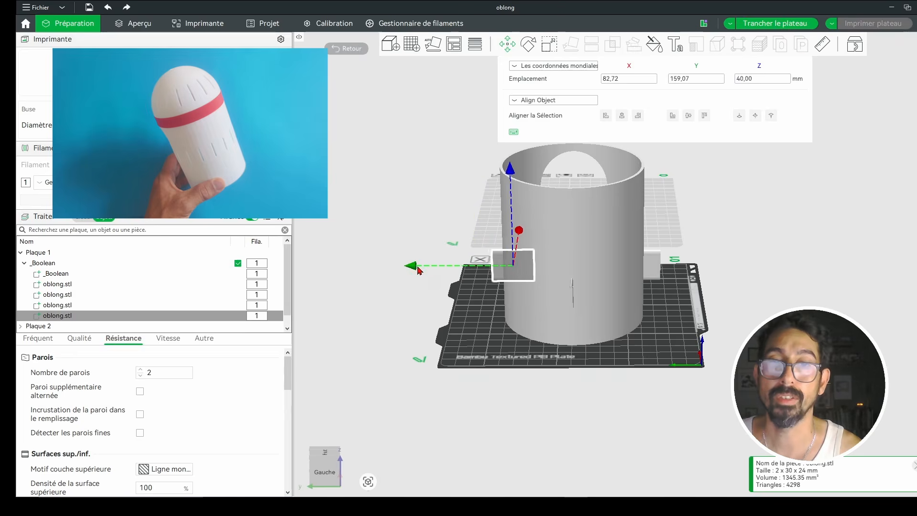
pyautogui.moveTo(419, 268); pyautogui.dragTo(413, 268)
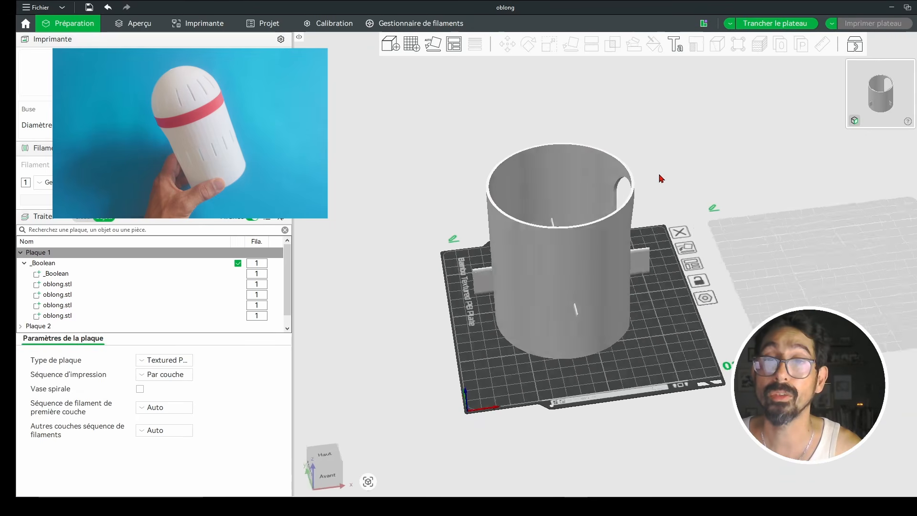
pyautogui.moveTo(661, 178); pyautogui.dragTo(620, 211)
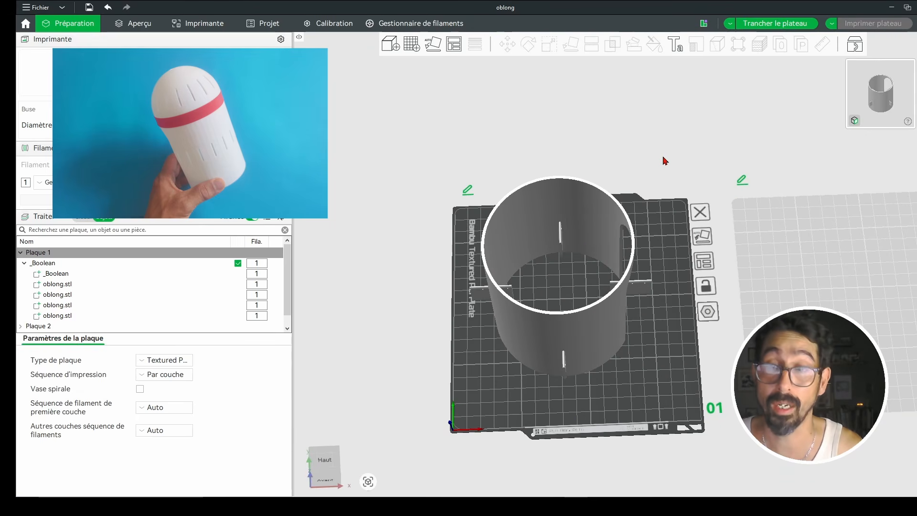
# Step: Try a Boolean difference that subtracts the four oblong parts from the cylinder, inspect it and undo the cut
pyautogui.moveTo(666, 160); pyautogui.dragTo(665, 144)
pyautogui.rightClick(592, 173)
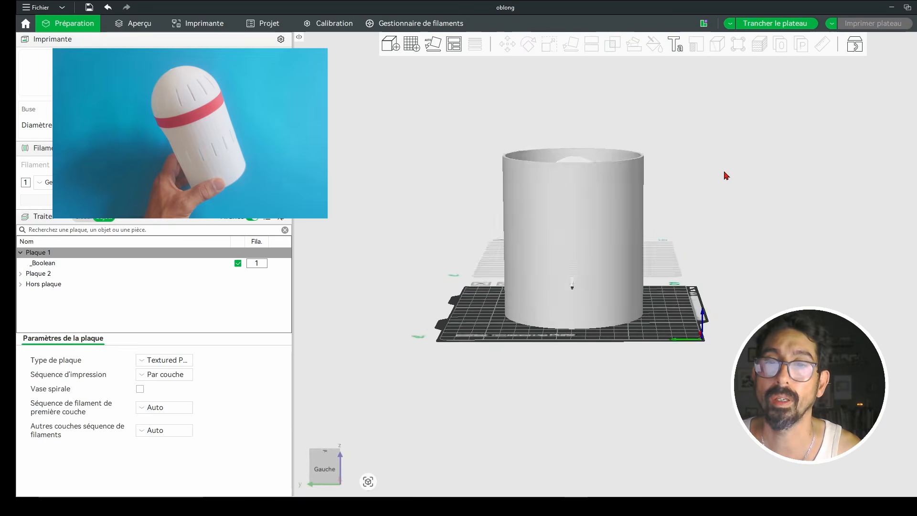
pyautogui.moveTo(725, 176); pyautogui.dragTo(633, 164)
pyautogui.press('1')
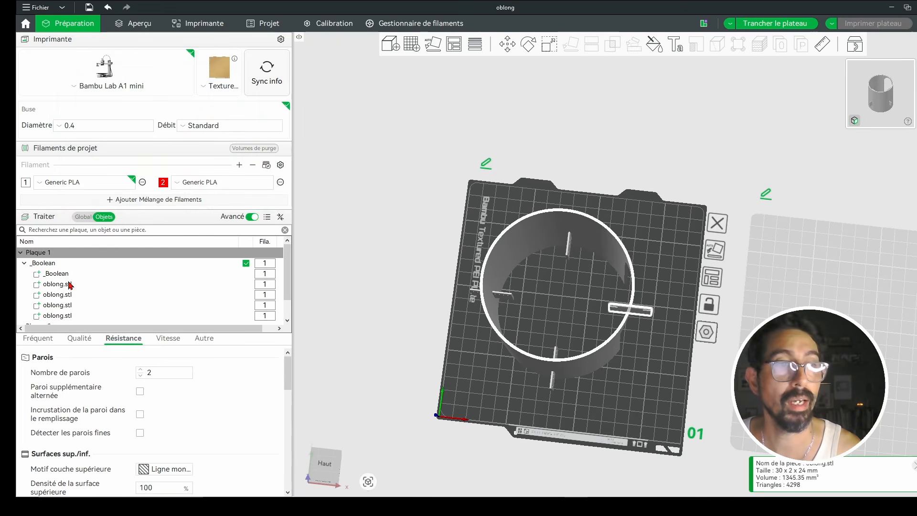
# Step: Select all four oblong.stl parts and merge them into a single part
pyautogui.click(52, 287)
pyautogui.keyDown('shift'); pyautogui.click(71, 315); pyautogui.keyUp('shift')
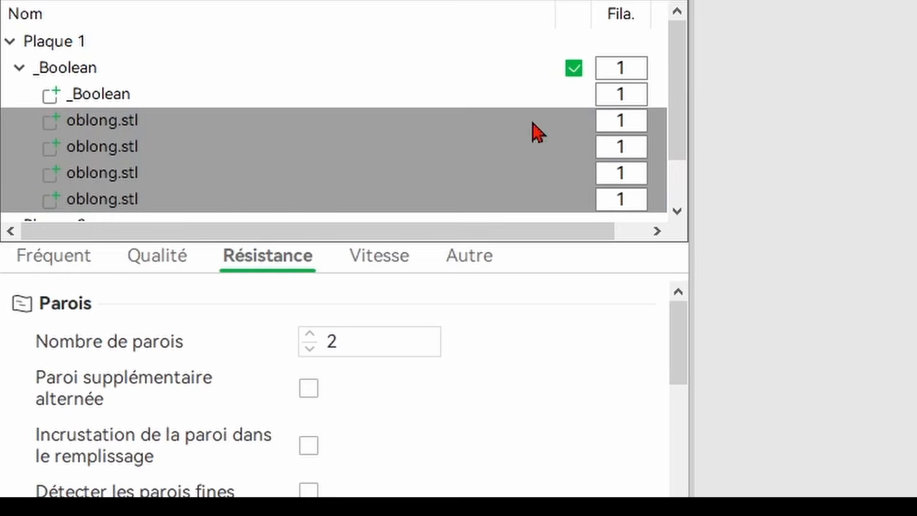
pyautogui.rightClick(273, 131)
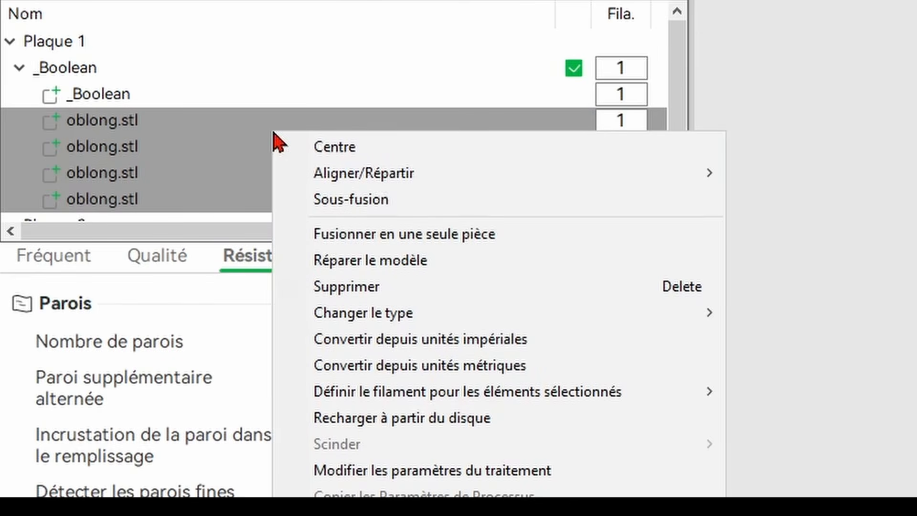
pyautogui.click(367, 234)
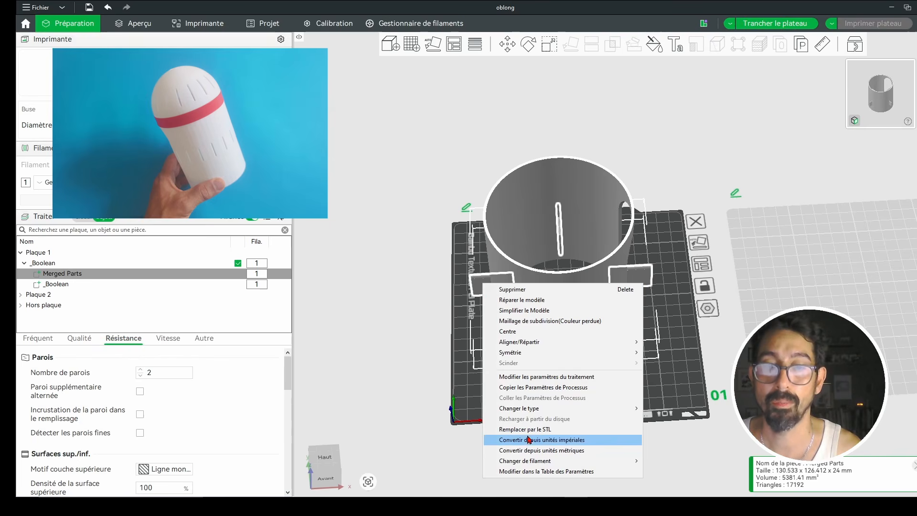
# Step: Duplicate the merged oblong part and rotate the copy 22.5° around Z
pyautogui.click(445, 270)
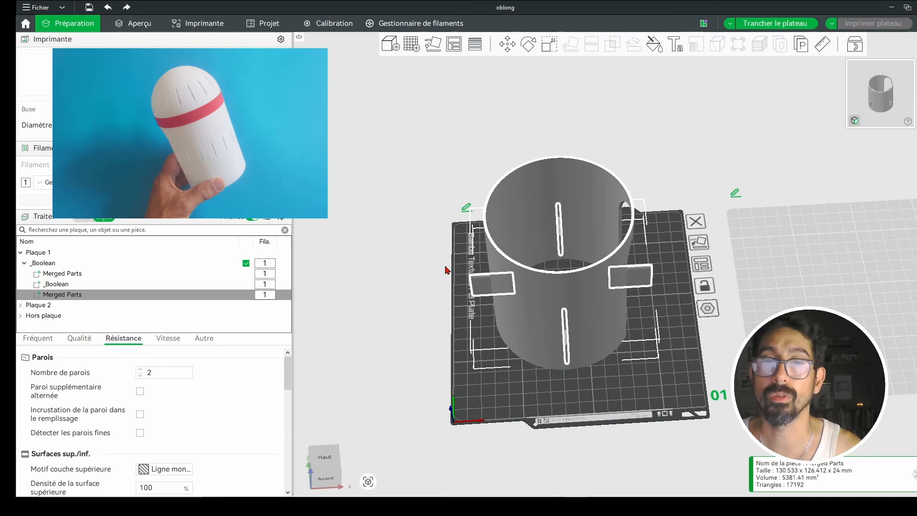
pyautogui.press('r')
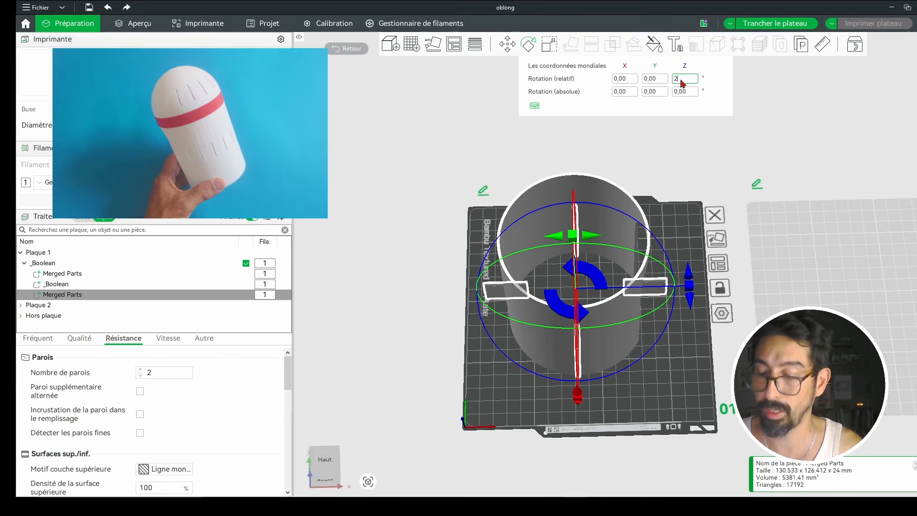
pyautogui.press('Return')
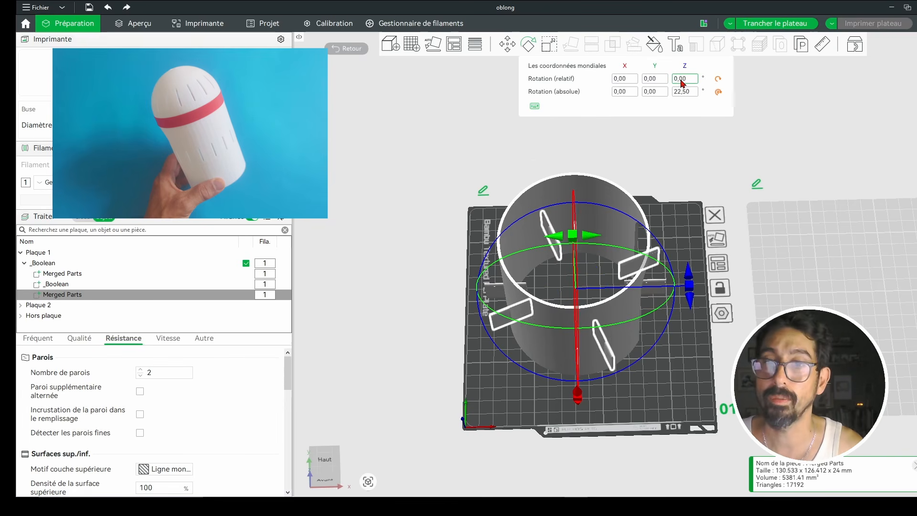
pyautogui.click(673, 200)
pyautogui.moveTo(673, 205); pyautogui.dragTo(675, 193)
# Step: Duplicate the rotated copy and turn the new one a further 22.5° around Z
pyautogui.click(511, 313)
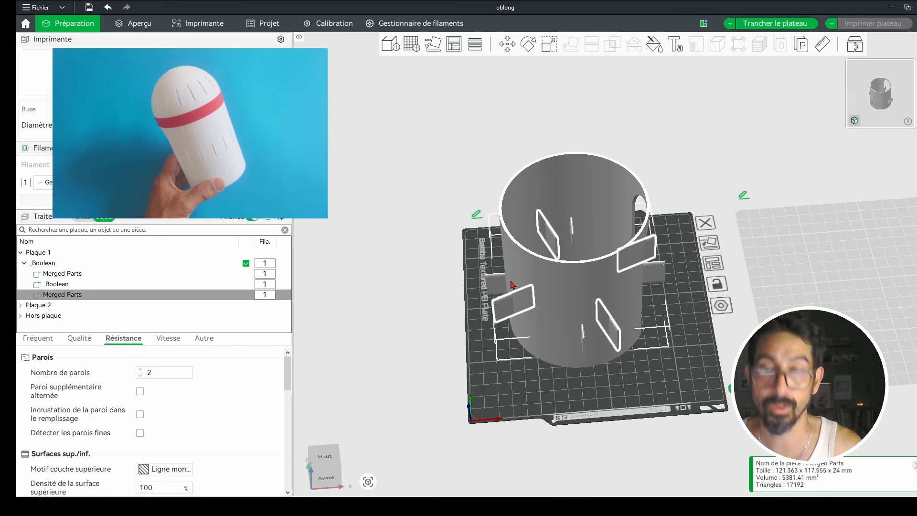
pyautogui.click(528, 44)
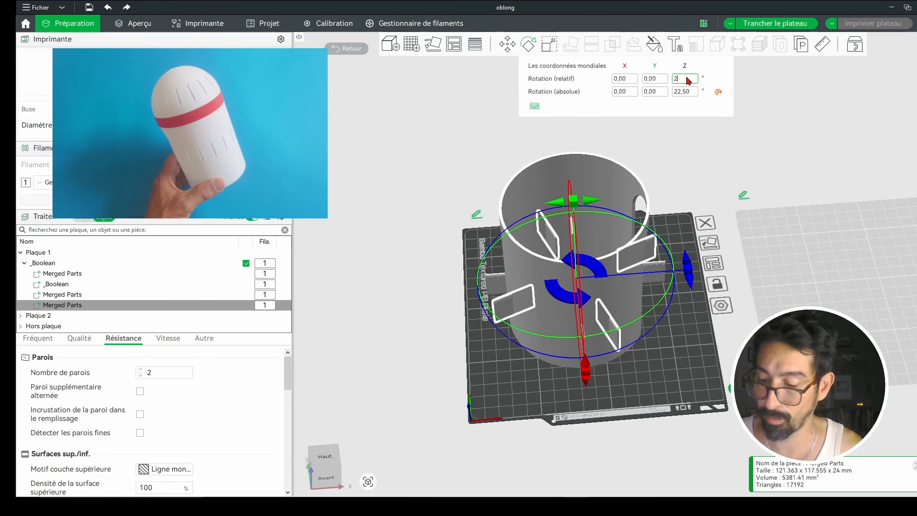
pyautogui.press('Return')
pyautogui.click(711, 173)
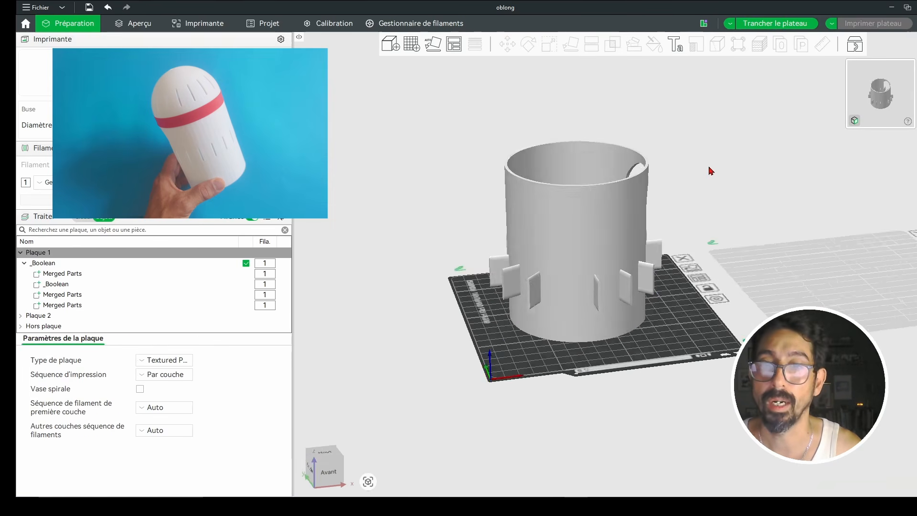
# Step: Duplicate the copy rotated 45° and turn the new one around Z into the remaining gap of the slot pattern
pyautogui.click(523, 318)
pyautogui.click(524, 319)
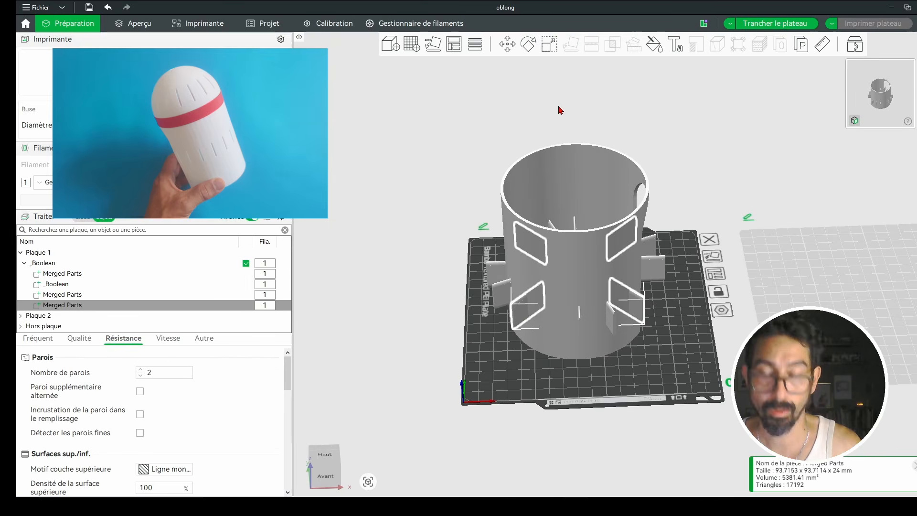
pyautogui.press('r')
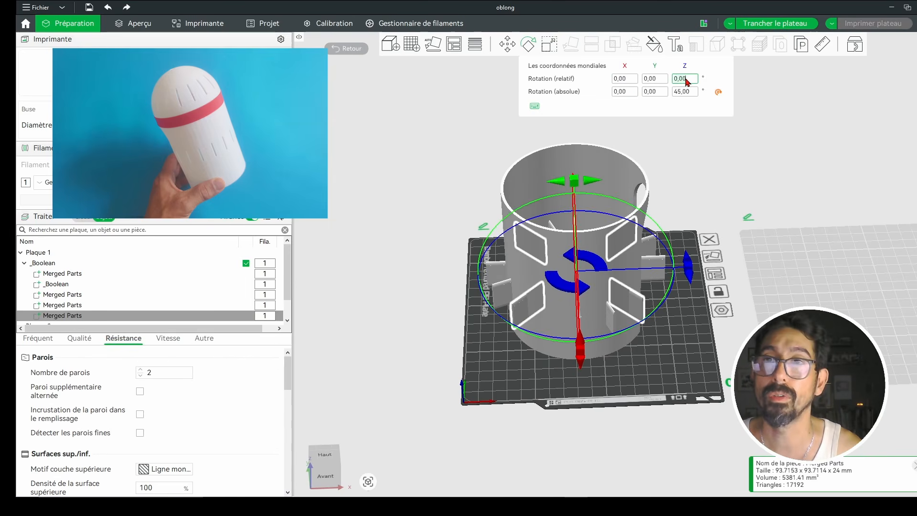
pyautogui.press('Return')
# Step: Subtract all merged oblong parts from the arched cylinder to cut evenly spaced slots around its lower wall
pyautogui.click(716, 175)
pyautogui.moveTo(716, 175)
pyautogui.mouseDown()
pyautogui.moveTo(628, 156)
pyautogui.moveTo(708, 189)
pyautogui.mouseUp()
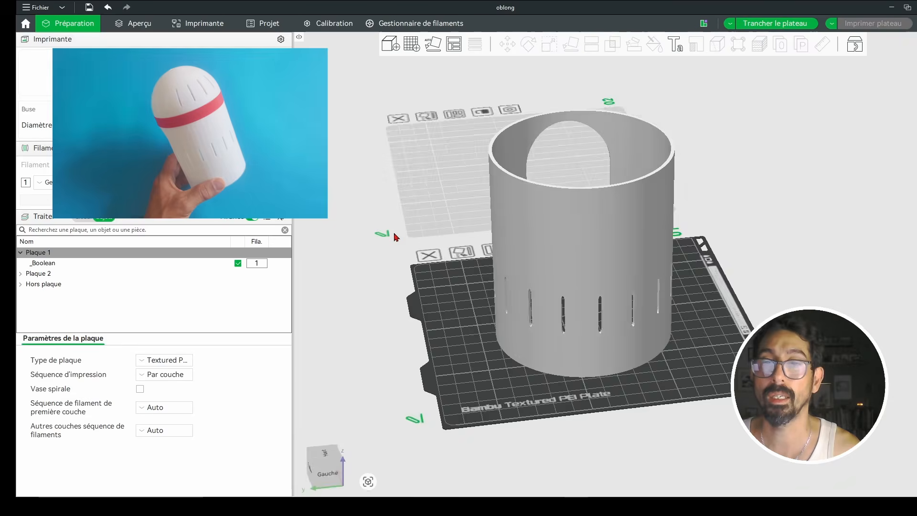
pyautogui.moveTo(380, 236); pyautogui.dragTo(472, 235)
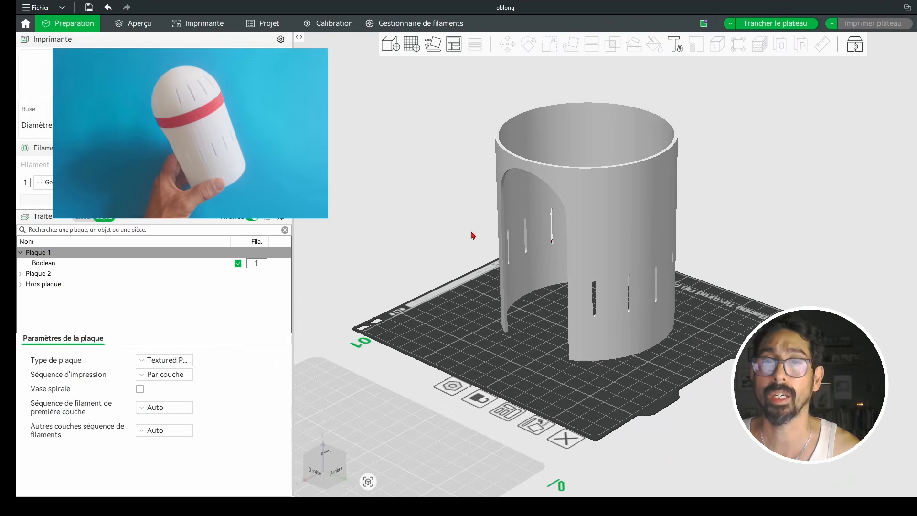
pyautogui.moveTo(737, 158); pyautogui.dragTo(745, 178)
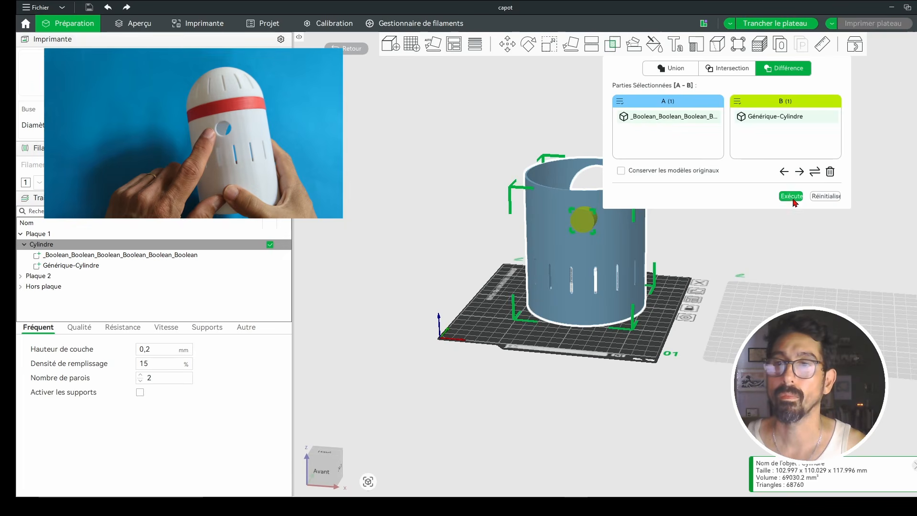
# Step: Subtract the generic cylinder from the slotted body to cut a round hole in the wall opposite the arch
pyautogui.click(791, 197)
pyautogui.moveTo(706, 237); pyautogui.dragTo(710, 215)
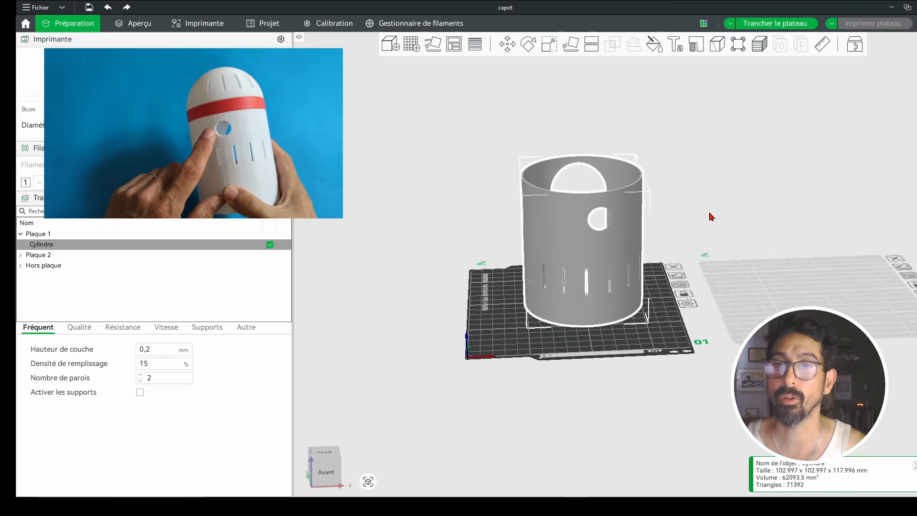
pyautogui.click(710, 202)
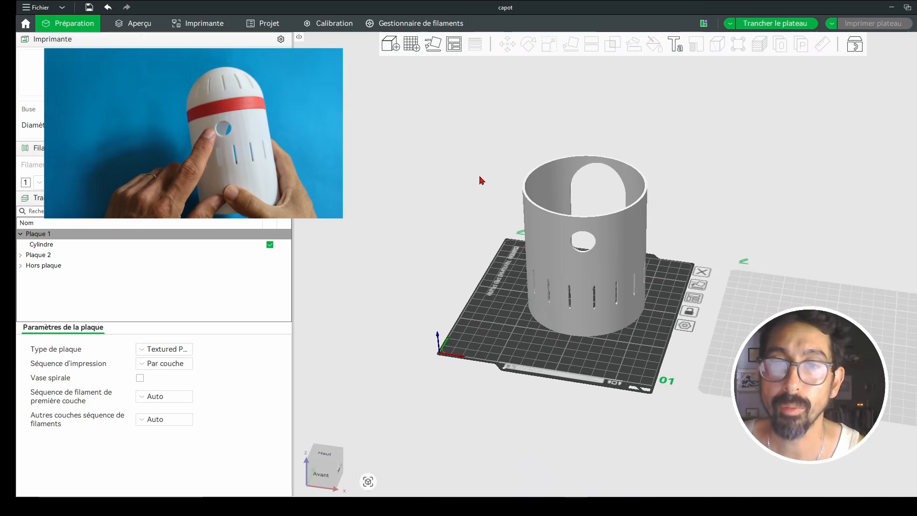
pyautogui.moveTo(480, 177); pyautogui.dragTo(487, 178)
# Step: Cut the sphere with a planar cut at a height of 51.5 mm, keeping only object A with its orientation maintained
pyautogui.moveTo(742, 211); pyautogui.dragTo(634, 177, button='right')
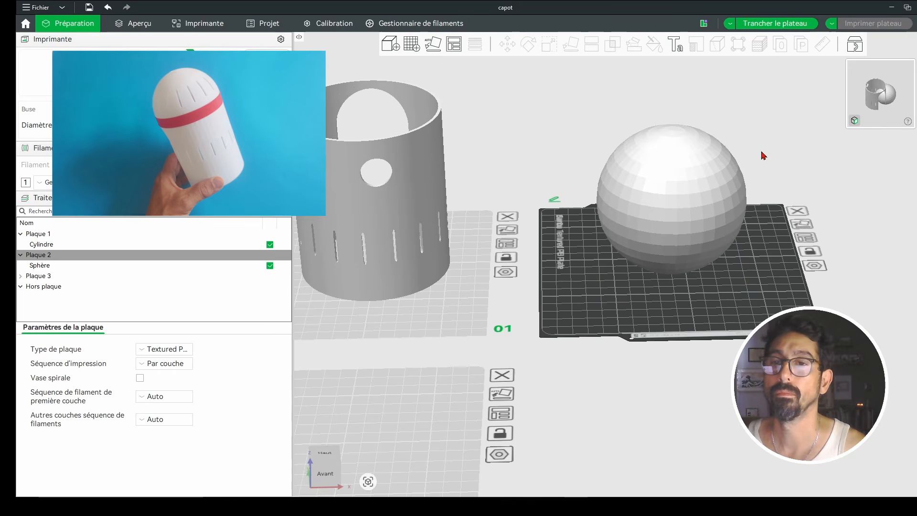
pyautogui.click(674, 165)
pyautogui.click(597, 46)
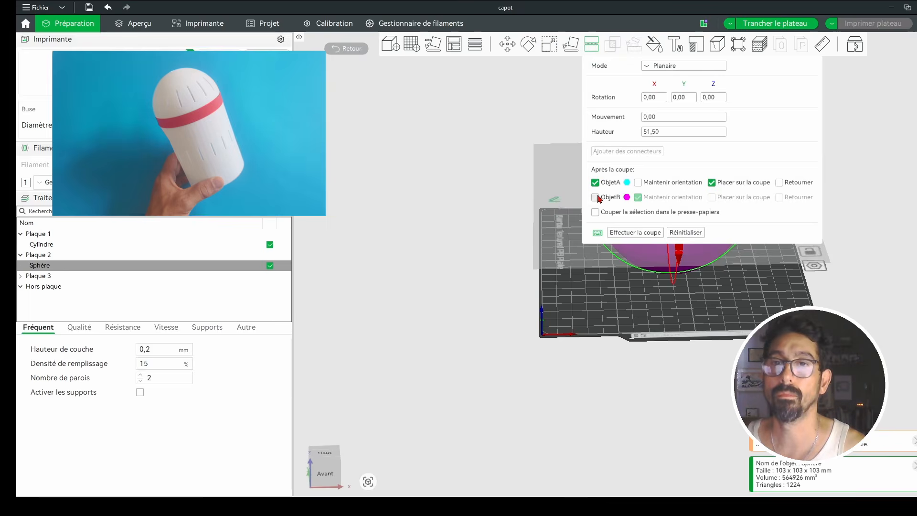
pyautogui.click(652, 184)
pyautogui.click(638, 233)
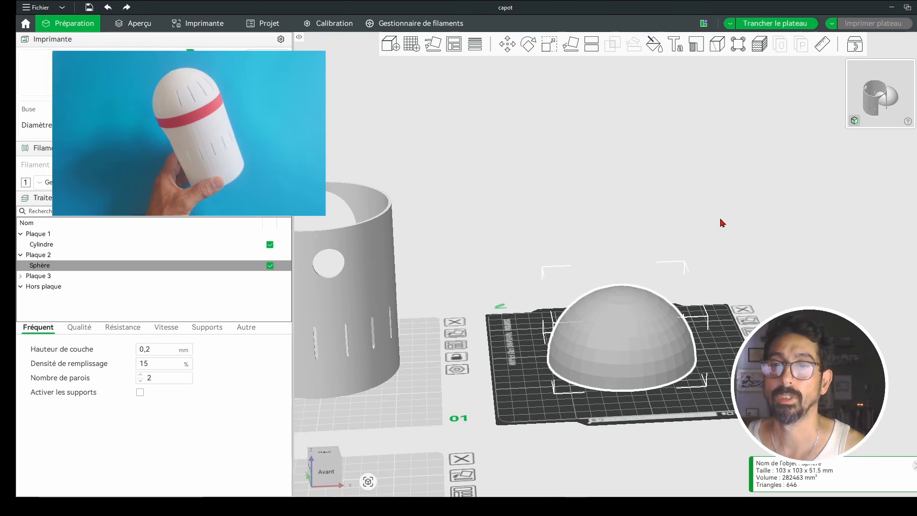
pyautogui.click(693, 225)
# Step: Centre demi sphere.stl at X 0 and Y 0 inside the half sphere and subtract it to hollow the dome
pyautogui.moveTo(693, 225); pyautogui.dragTo(686, 236)
pyautogui.moveTo(686, 236); pyautogui.dragTo(755, 96, button='right')
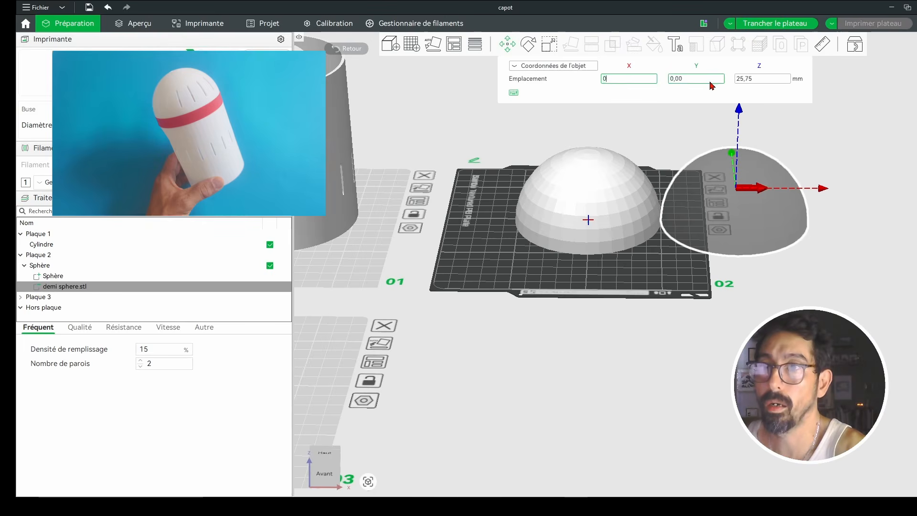
pyautogui.click(710, 81)
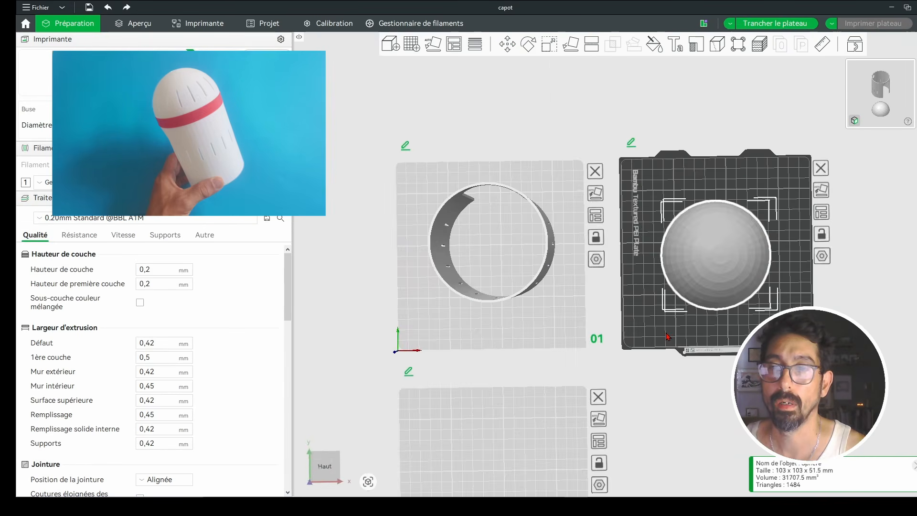
# Step: Add couronne rouge.stl and dome.stl as parts on top of the slotted cylinder and check the assembled cover
pyautogui.press('0')
pyautogui.press('1')
pyautogui.press('2')
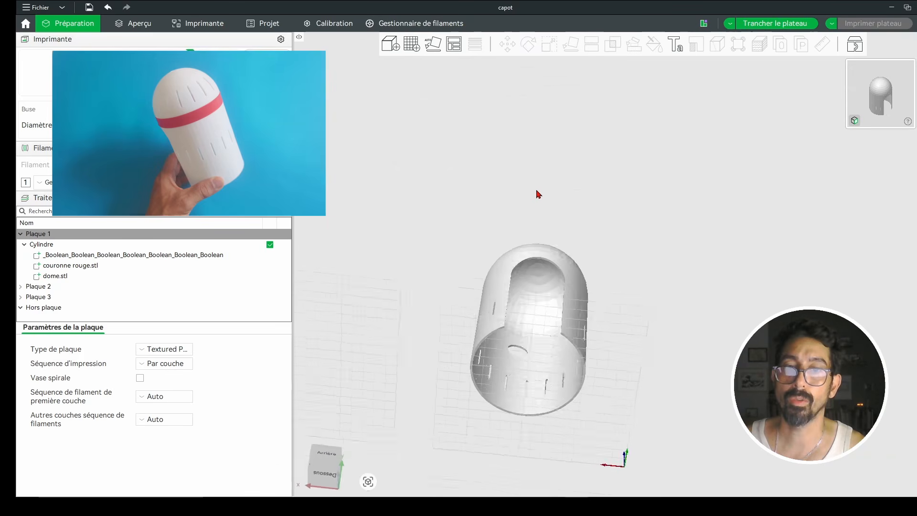
pyautogui.moveTo(536, 195); pyautogui.dragTo(527, 226)
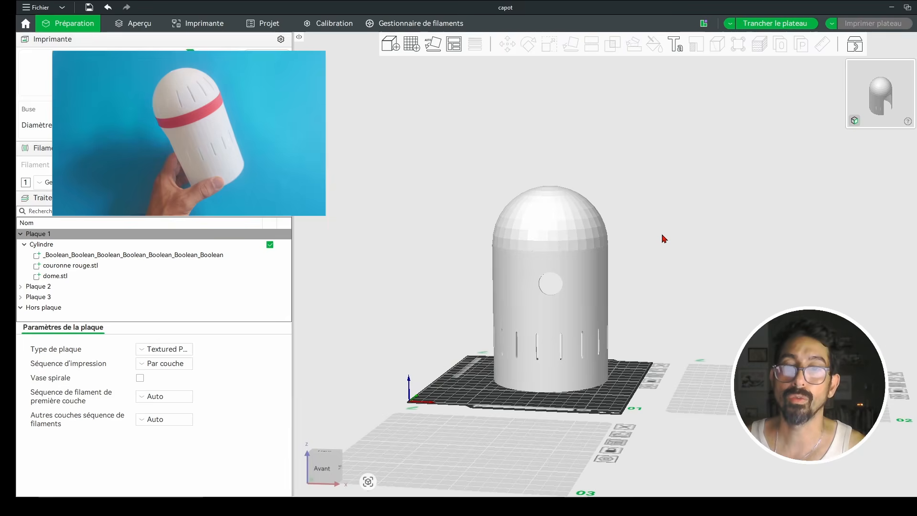
pyautogui.moveTo(662, 235); pyautogui.dragTo(672, 245)
# Step: Place 4 oblongs.stl at X 100, Y 100 at the dome's height and subtract it from dome.stl
pyautogui.scroll(4, 413, 199)
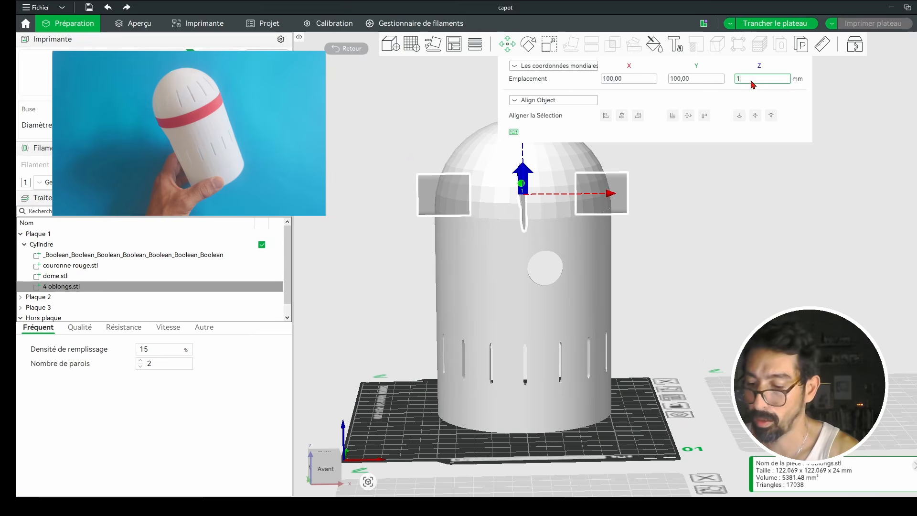
pyautogui.press('Return')
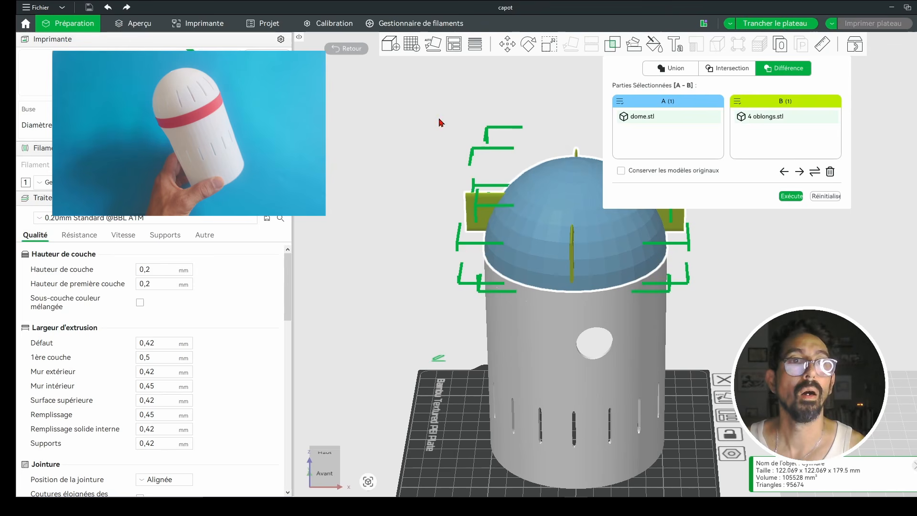
pyautogui.click(791, 196)
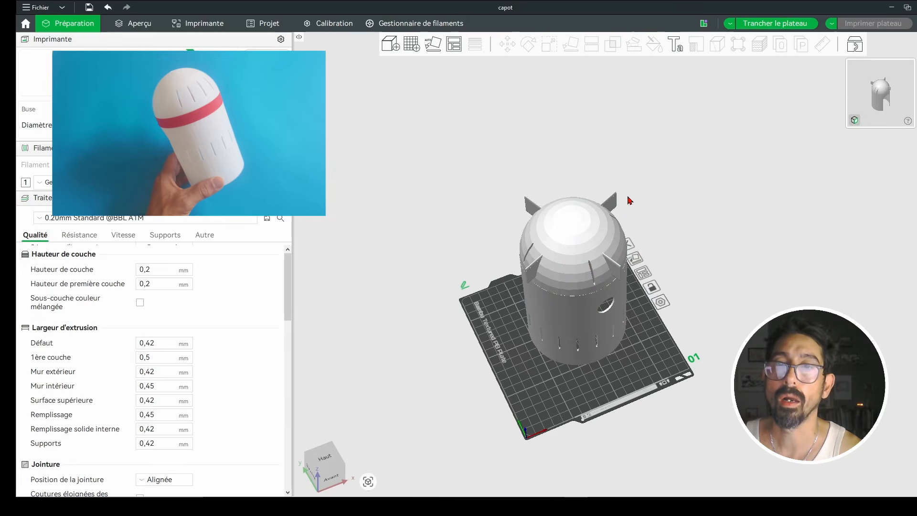
# Step: Subtract the rotated oblong copies from the dome to complete its ring of evenly spaced slots
pyautogui.click(616, 206)
pyautogui.press('b')
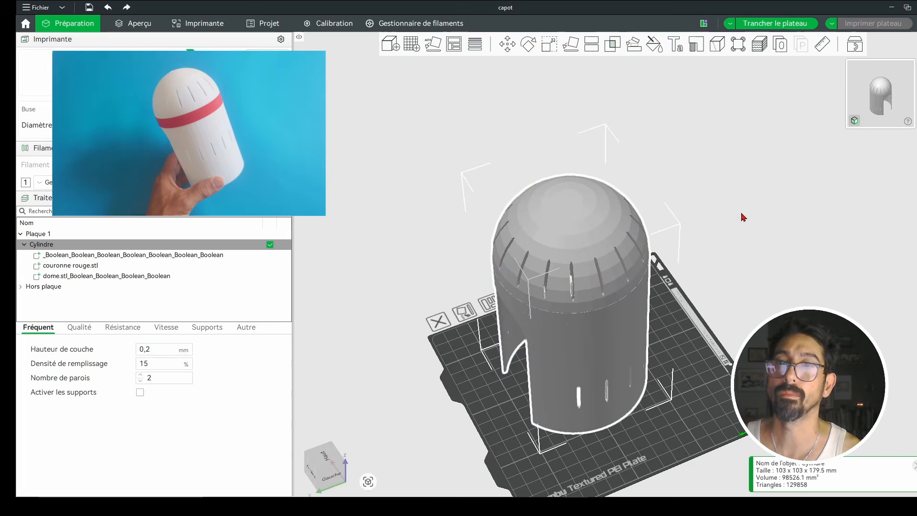
pyautogui.click(741, 215)
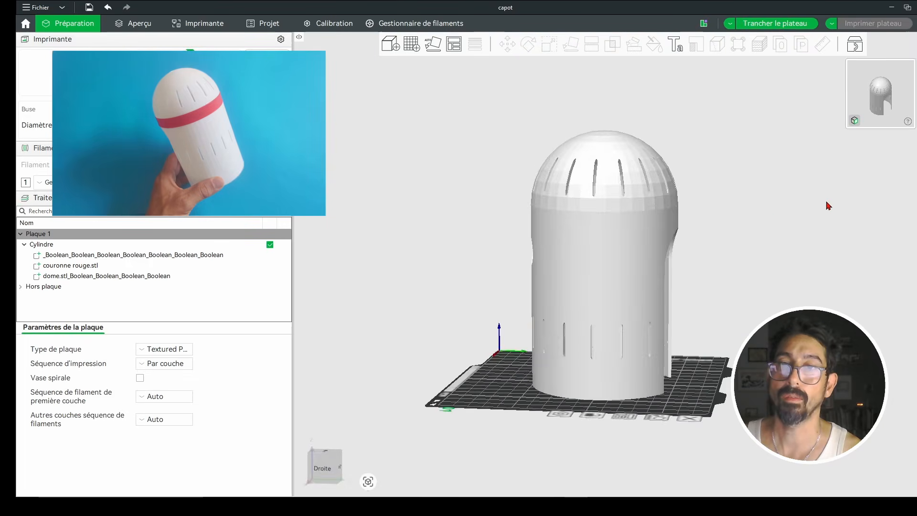
pyautogui.moveTo(828, 205); pyautogui.dragTo(775, 165)
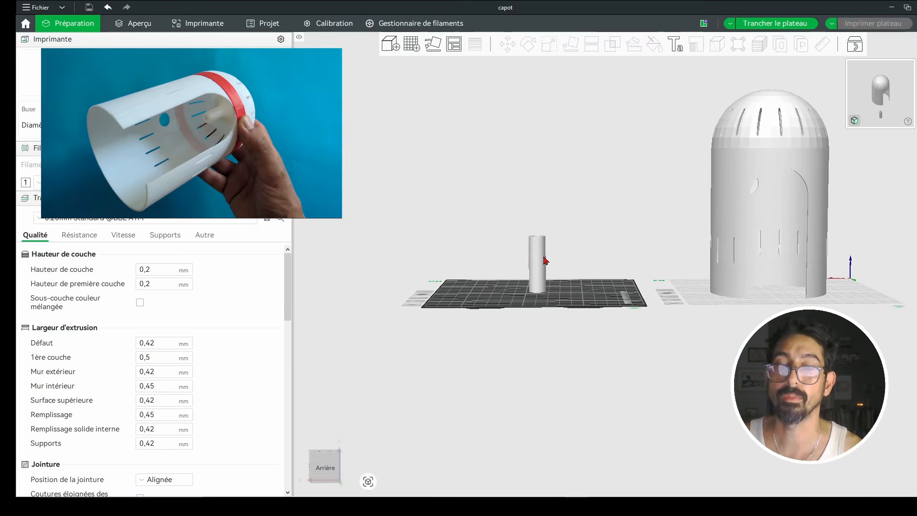
# Step: Position a generic cylinder at X 100, Y 100, Z 172.23 in the dome's top and subtract it to cut a central hole
pyautogui.click(546, 261)
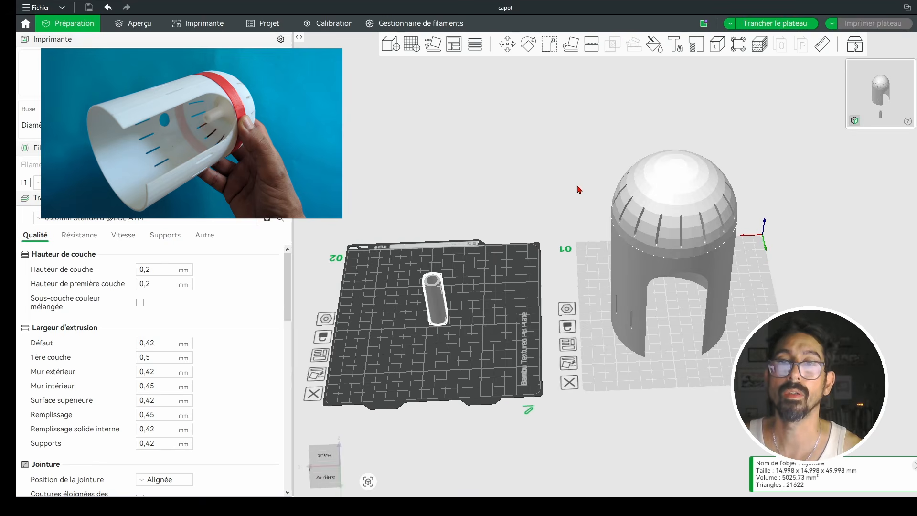
pyautogui.click(671, 318)
pyautogui.press('m')
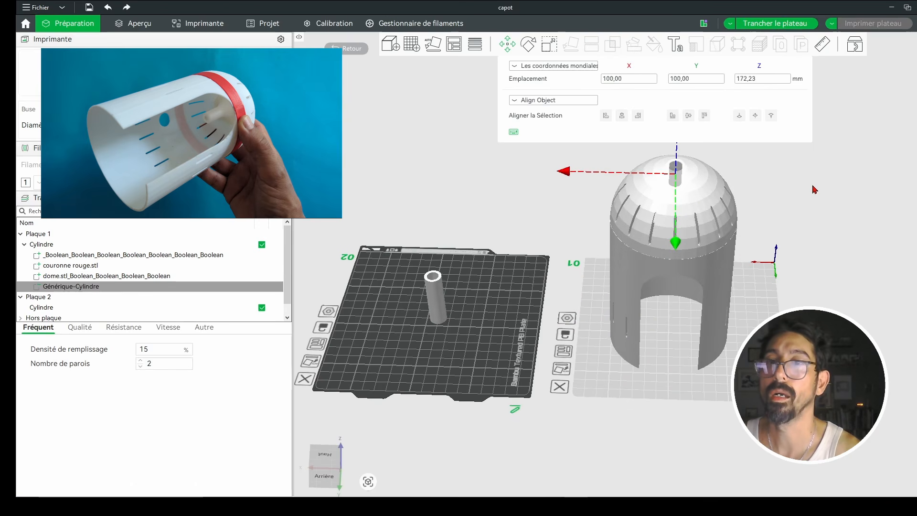
pyautogui.click(768, 198)
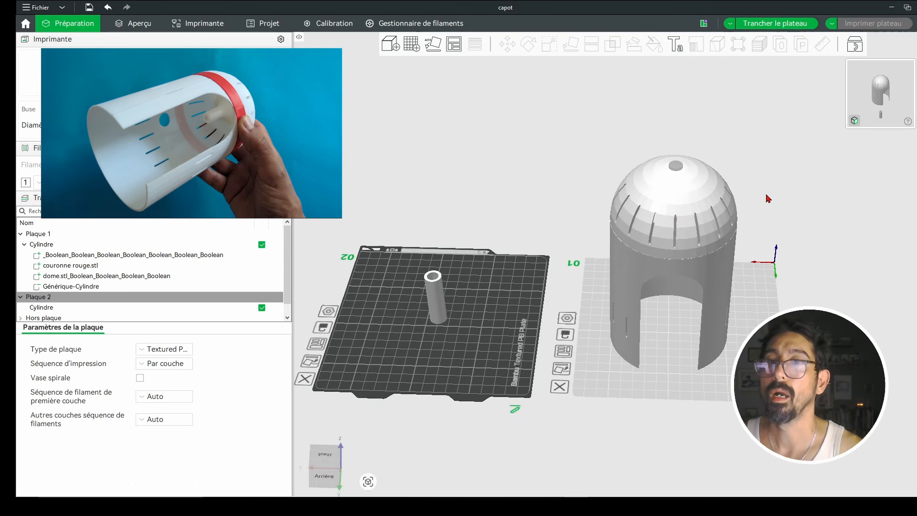
pyautogui.rightClick(682, 197)
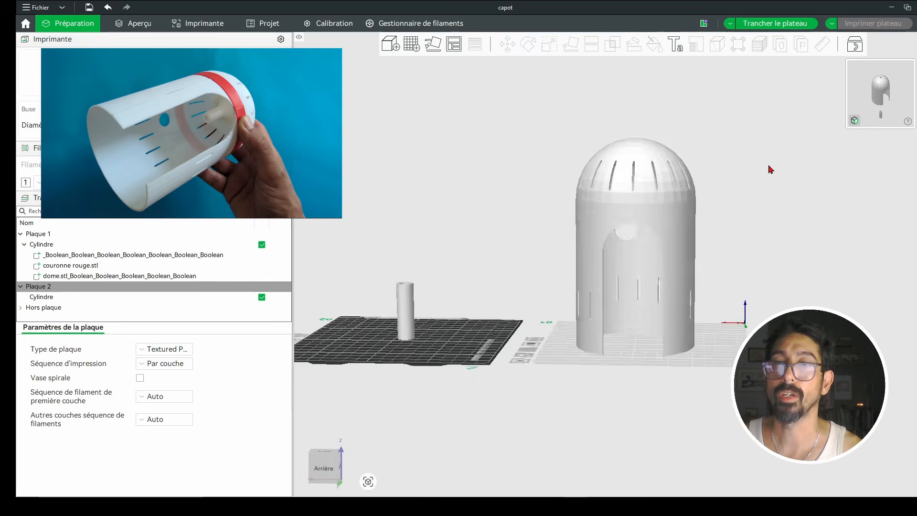
pyautogui.moveTo(768, 166)
pyautogui.mouseDown()
pyautogui.moveTo(773, 218)
pyautogui.moveTo(771, 180)
pyautogui.mouseUp()
# Step: Assemble the hollow tube from plate 2 with the cover at X 100, Y 100 and lower it into the dome's central hole
pyautogui.click(399, 309)
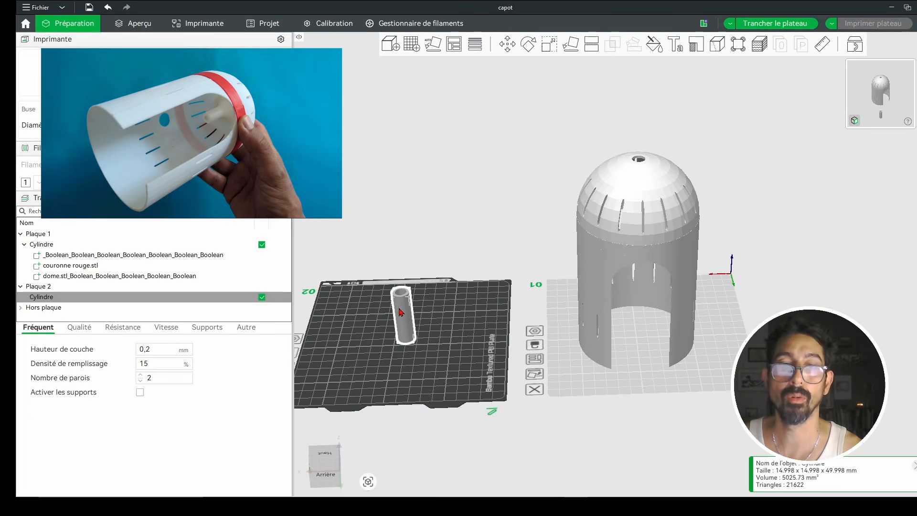
pyautogui.moveTo(440, 277); pyautogui.dragTo(407, 299)
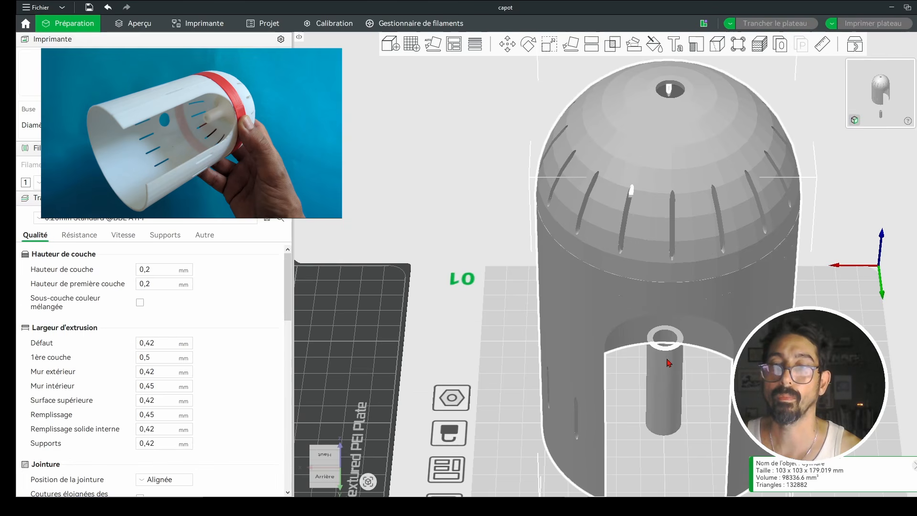
pyautogui.rightClick(668, 363)
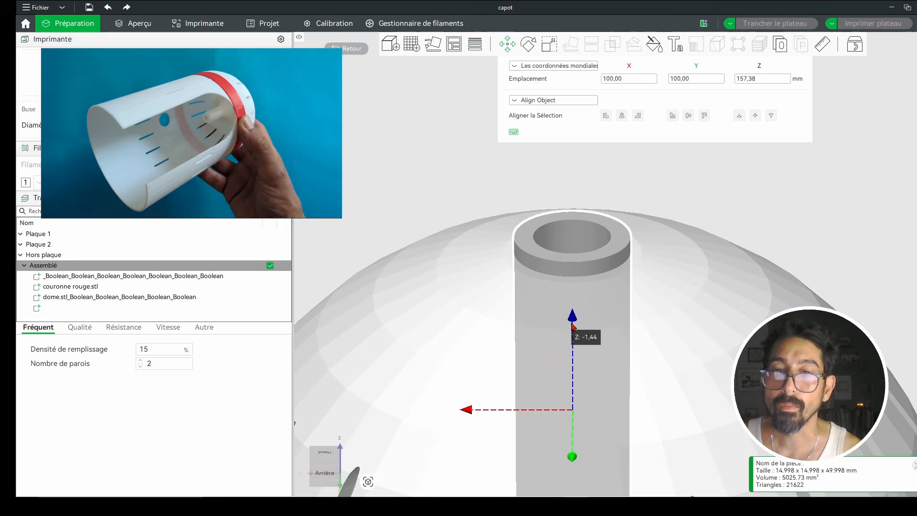
pyautogui.moveTo(572, 331); pyautogui.dragTo(572, 343)
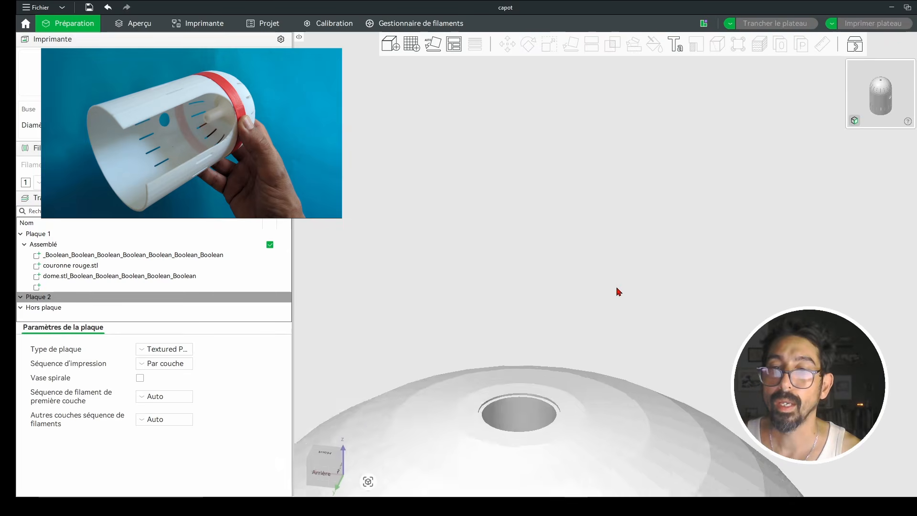
pyautogui.scroll(-3, 615, 288)
pyautogui.moveTo(615, 288); pyautogui.dragTo(710, 254)
pyautogui.scroll(4, 683, 332)
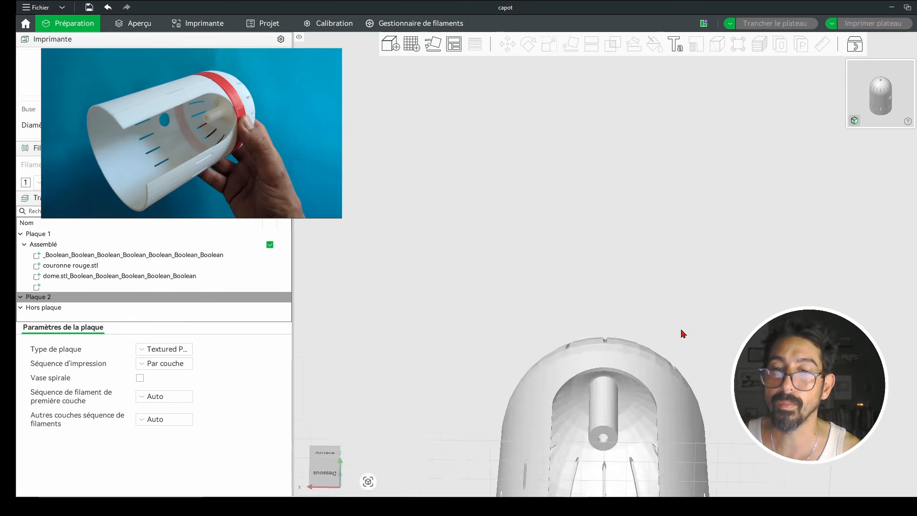
pyautogui.scroll(-6, 684, 325)
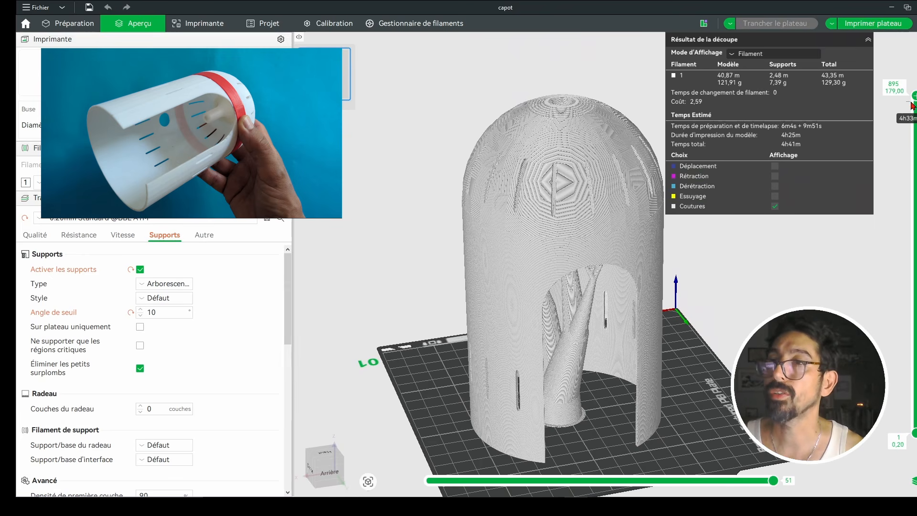
# Step: Insert print pauses at layer 572 (114.40 mm) and layer 622 (124.40 mm) of the sliced cover
pyautogui.moveTo(915, 101); pyautogui.dragTo(893, 219)
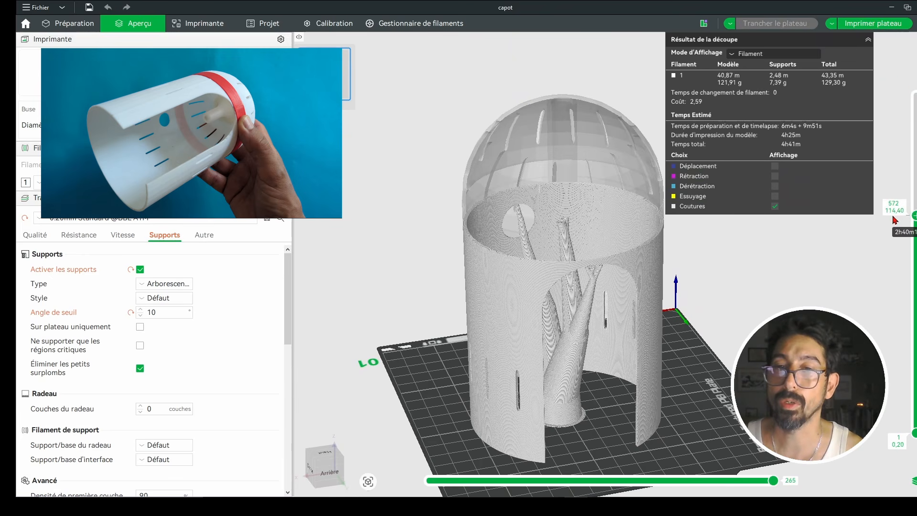
pyautogui.moveTo(377, 280); pyautogui.dragTo(368, 256)
pyautogui.moveTo(409, 208); pyautogui.dragTo(359, 236, button='right')
pyautogui.moveTo(359, 236); pyautogui.dragTo(379, 225)
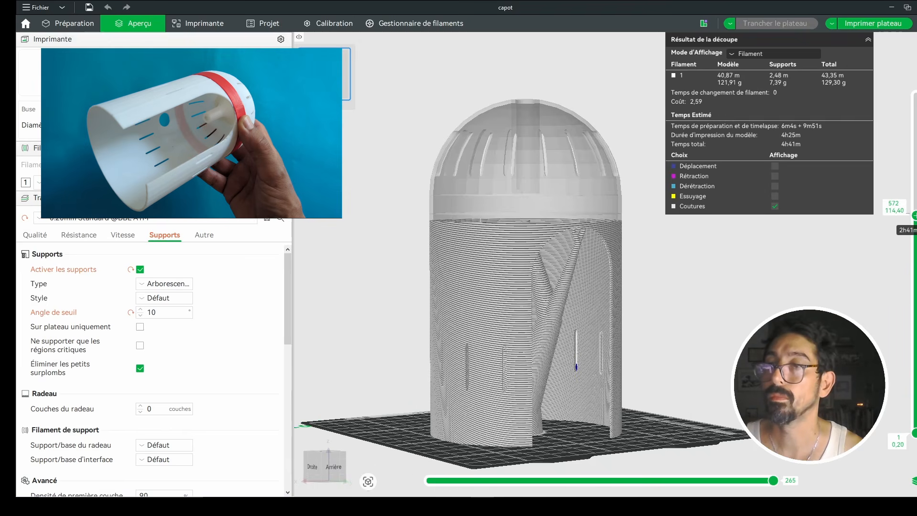
pyautogui.rightClick(914, 216)
pyautogui.click(855, 223)
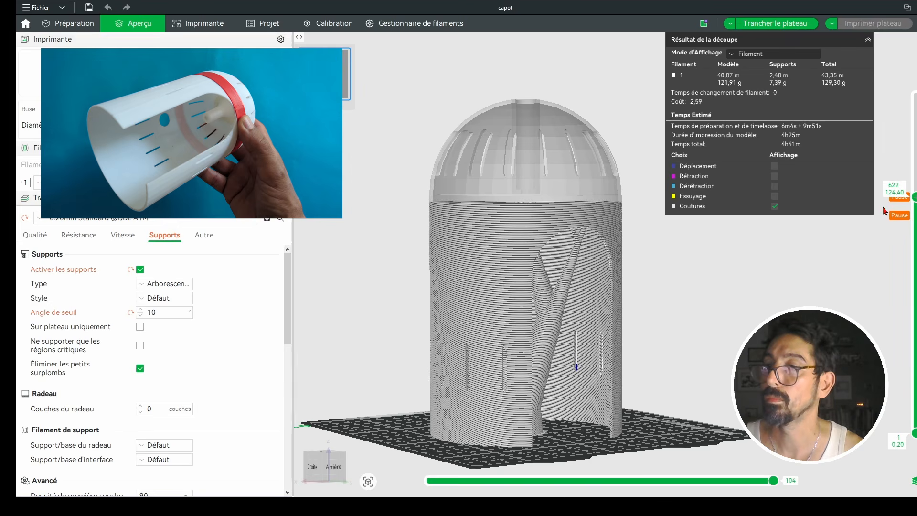
# Step: Slice the plate again with the pauses and review the preview in line type and summary display modes
pyautogui.moveTo(678, 267); pyautogui.dragTo(690, 262)
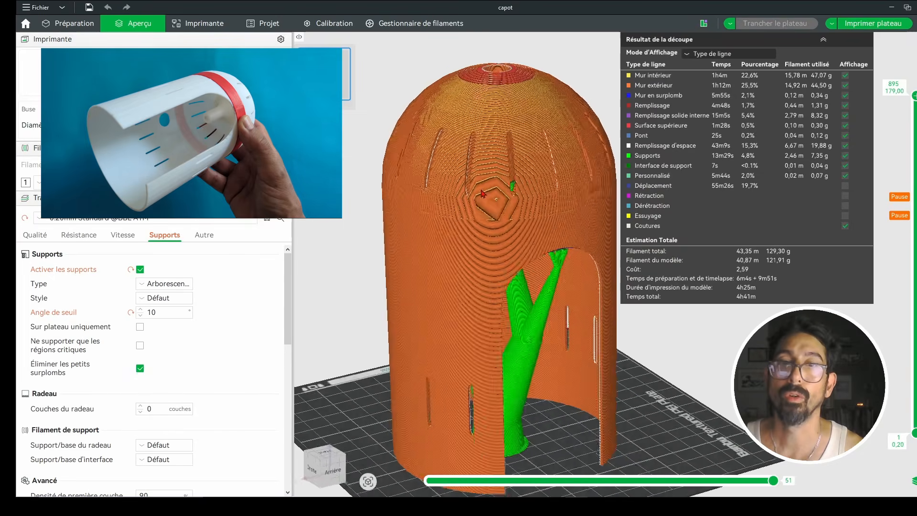
pyautogui.moveTo(537, 286); pyautogui.dragTo(519, 296)
pyautogui.scroll(-5, 549, 313)
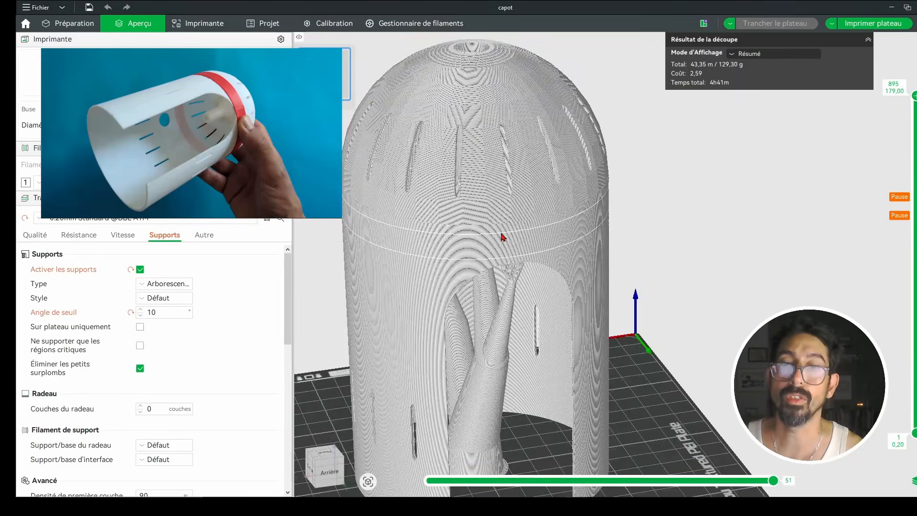
# Step: Inspect the sliced cover, its tree support and the band outline from several angles
pyautogui.moveTo(502, 236); pyautogui.dragTo(544, 239)
pyautogui.scroll(-5, 548, 241)
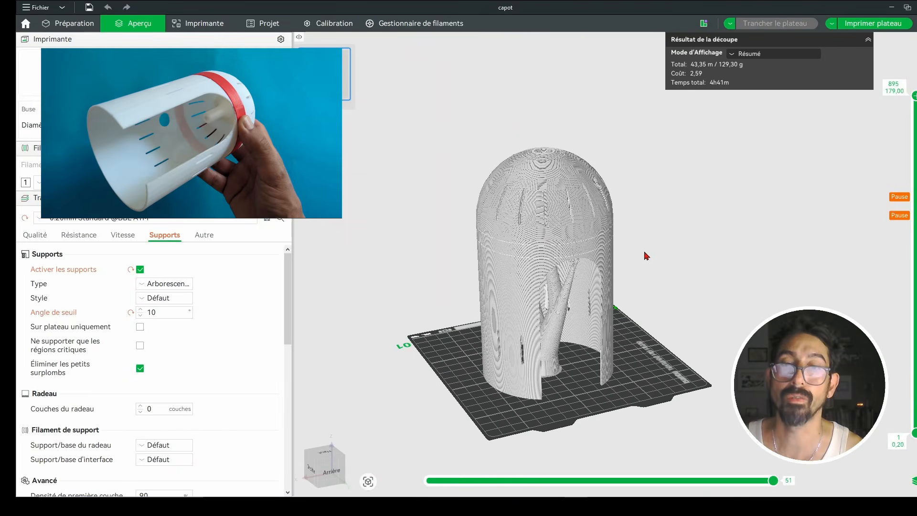
pyautogui.moveTo(647, 256); pyautogui.dragTo(649, 248)
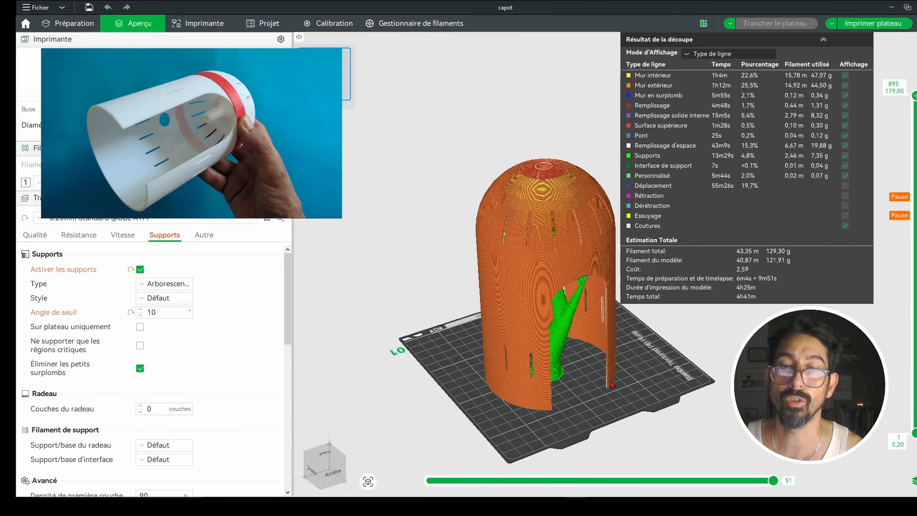
# Step: Return to model preparation, set the brim type to outer and inner with a 10 mm width, and slice the plate again
pyautogui.click(76, 24)
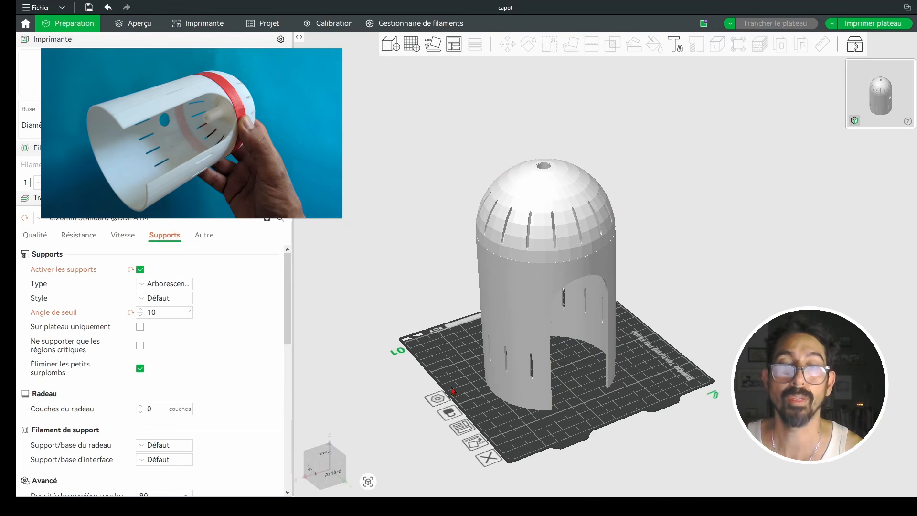
pyautogui.moveTo(452, 390); pyautogui.dragTo(518, 302)
pyautogui.moveTo(448, 247); pyautogui.dragTo(442, 312)
pyautogui.moveTo(424, 285); pyautogui.dragTo(464, 198, button='right')
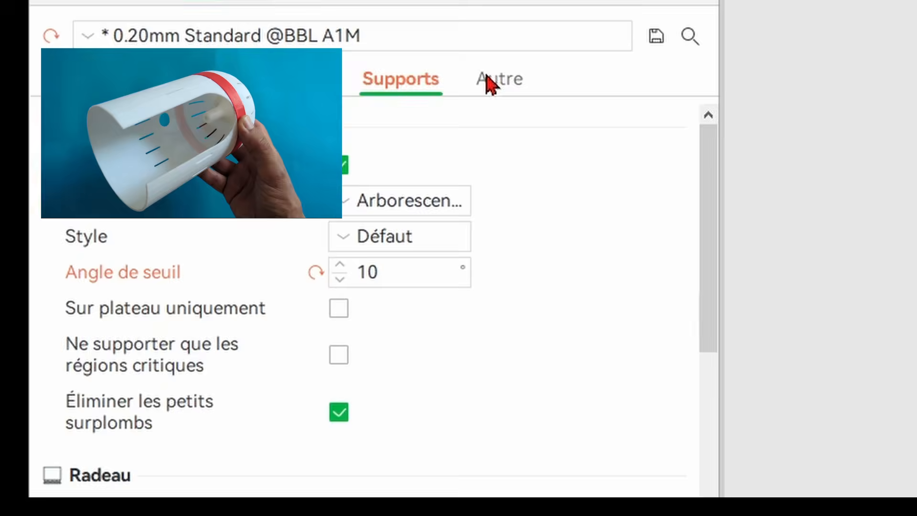
pyautogui.click(201, 236)
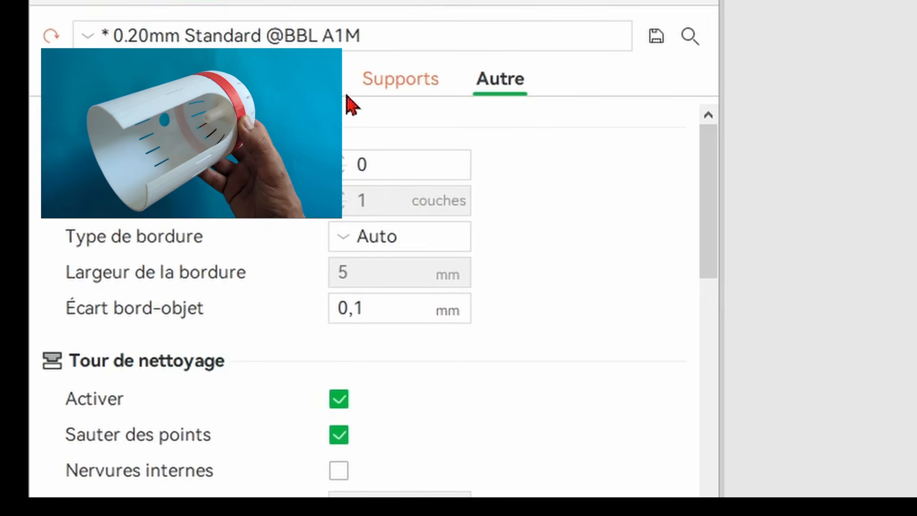
pyautogui.click(381, 249)
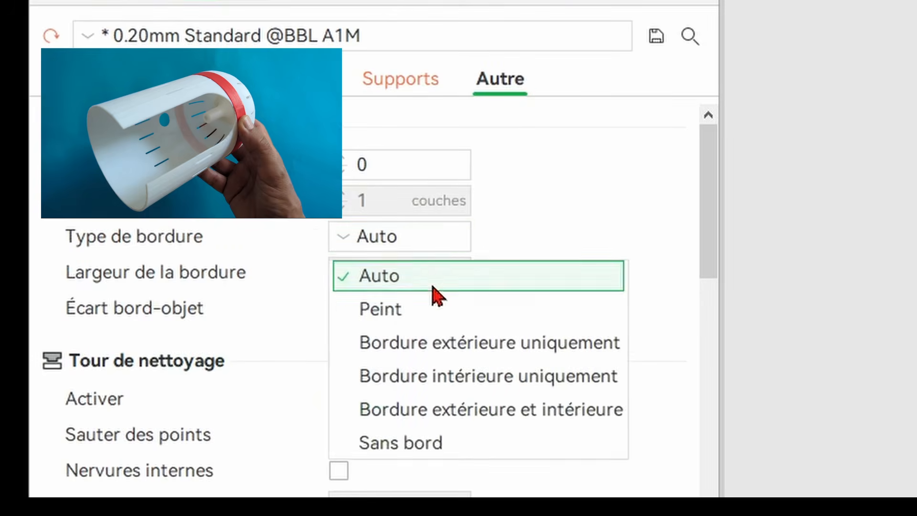
pyautogui.click(420, 382)
pyautogui.write('1')
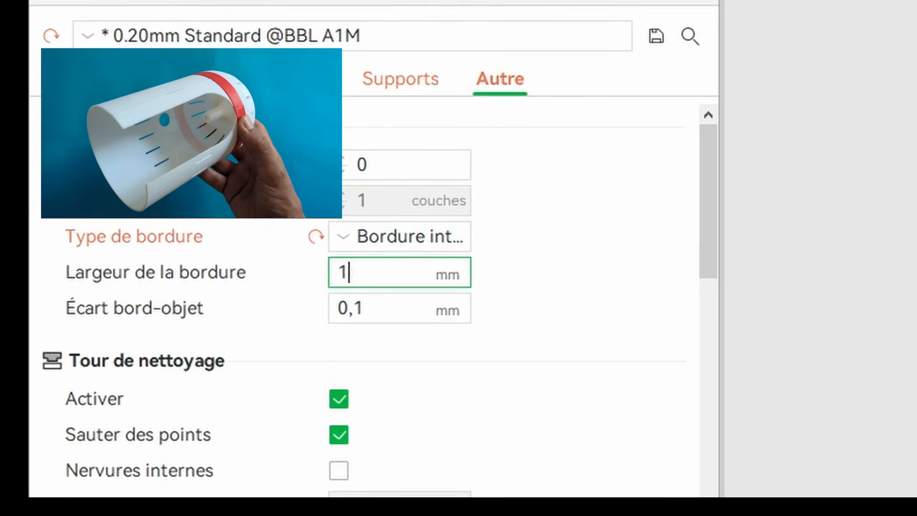
pyautogui.write('0')
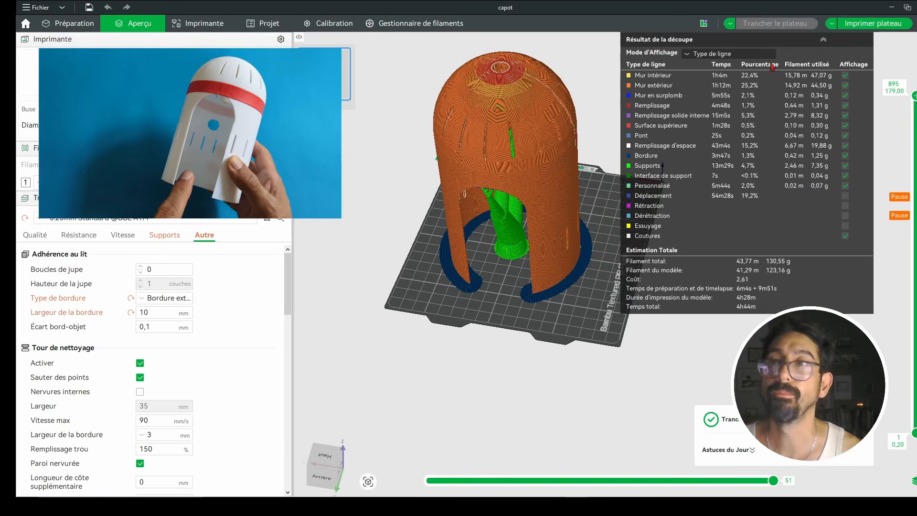
# Step: Examine the brim from beneath and around the base of the sliced cover
pyautogui.moveTo(554, 202)
pyautogui.mouseDown()
pyautogui.moveTo(558, 180)
pyautogui.moveTo(553, 234)
pyautogui.moveTo(551, 188)
pyautogui.mouseUp()
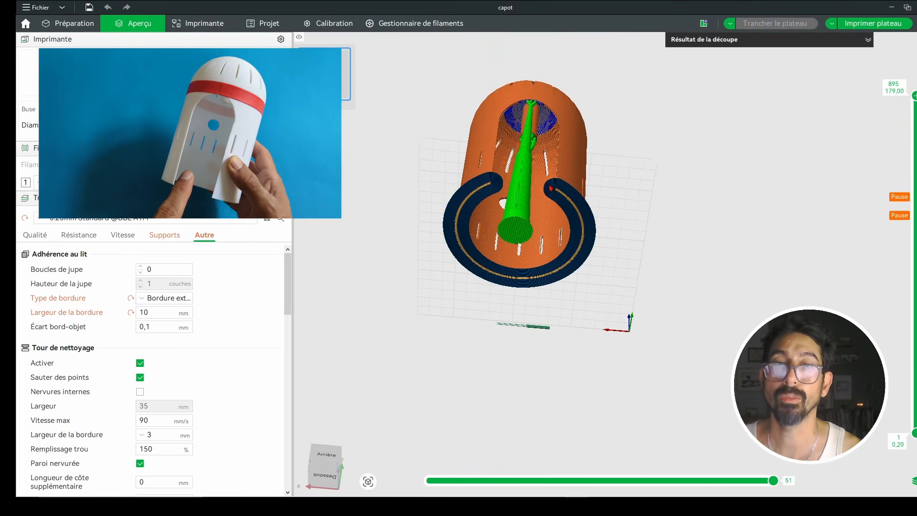
pyautogui.moveTo(572, 271); pyautogui.dragTo(558, 308)
pyautogui.moveTo(623, 188); pyautogui.dragTo(707, 289, button='right')
pyautogui.moveTo(708, 289); pyautogui.dragTo(695, 285)
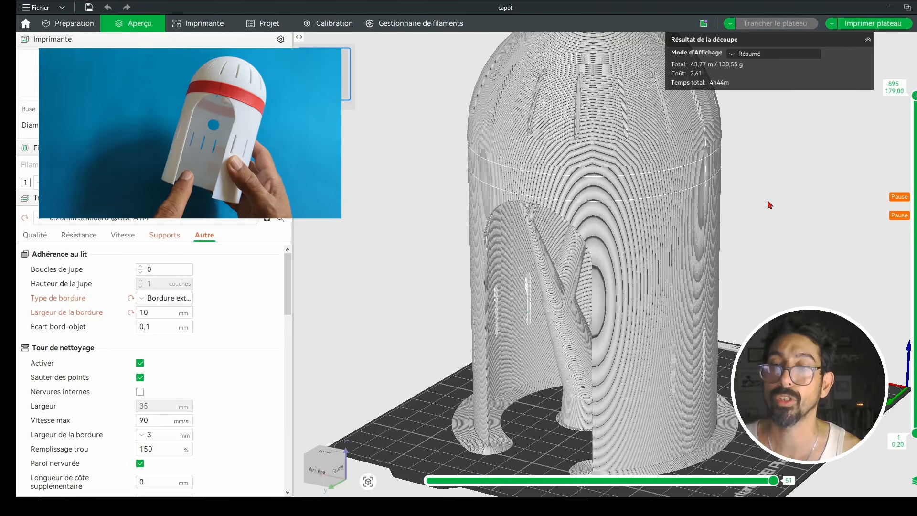
pyautogui.scroll(-4, 766, 214)
pyautogui.moveTo(758, 226); pyautogui.dragTo(779, 183)
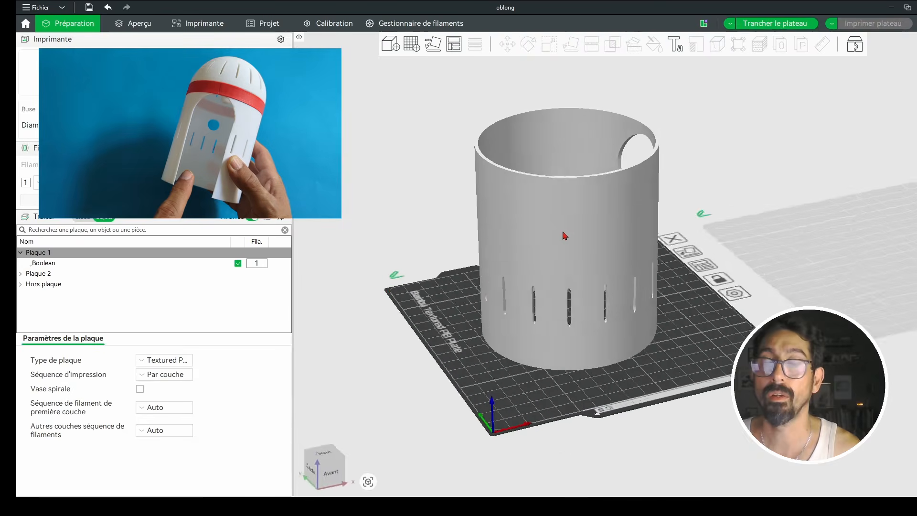
pyautogui.moveTo(550, 237); pyautogui.dragTo(489, 202)
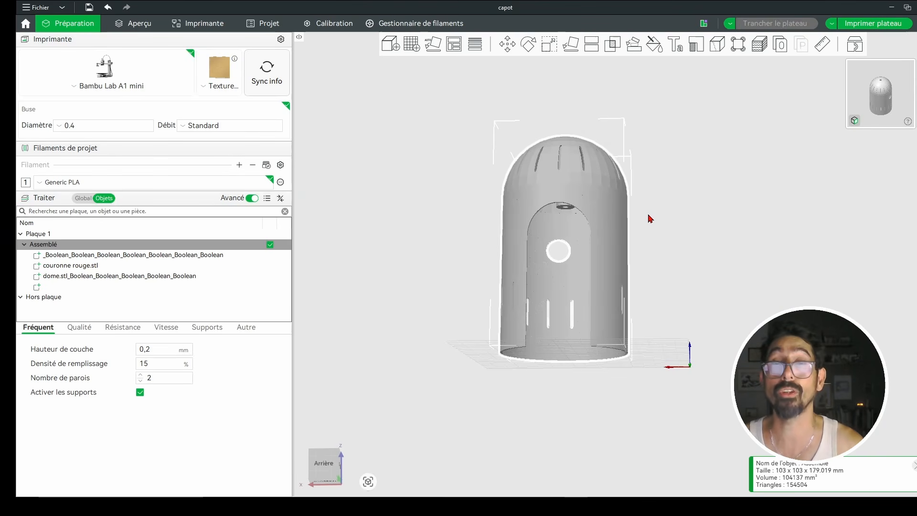
pyautogui.rightClick(624, 230)
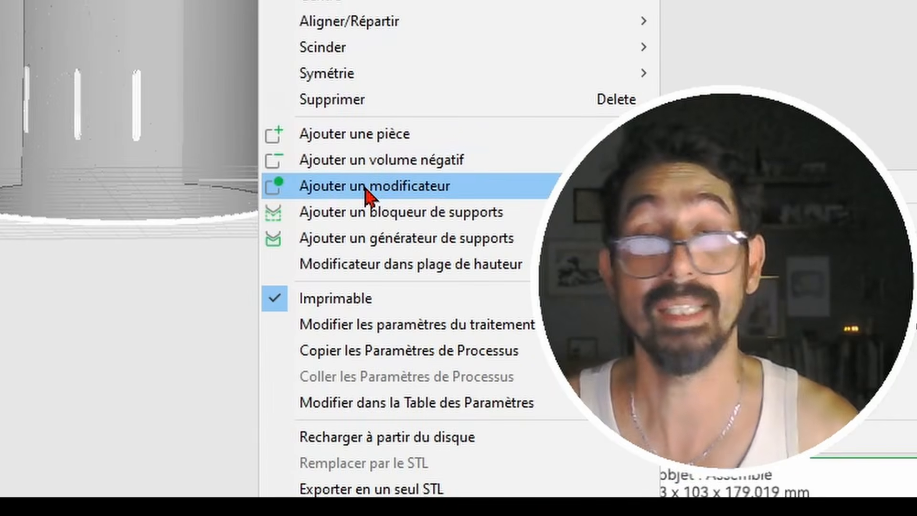
pyautogui.moveTo(367, 194)
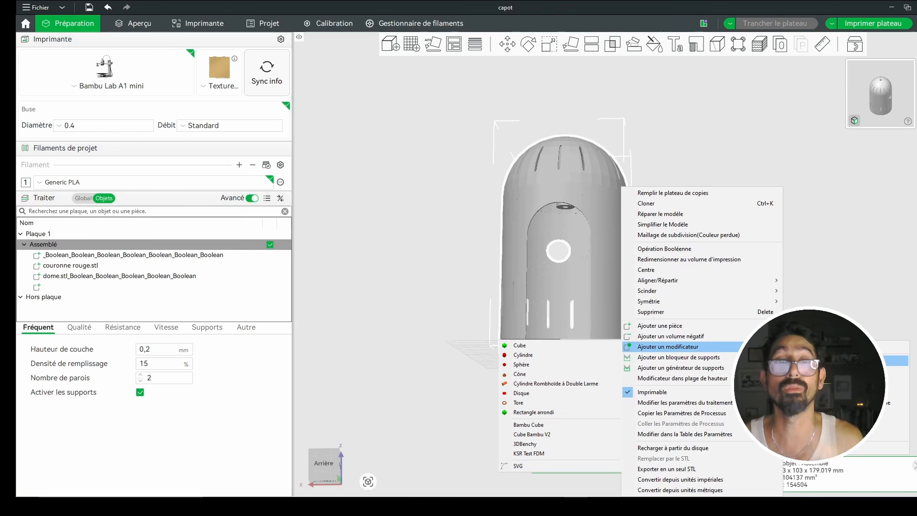
pyautogui.click(691, 179)
pyautogui.moveTo(691, 178); pyautogui.dragTo(693, 194)
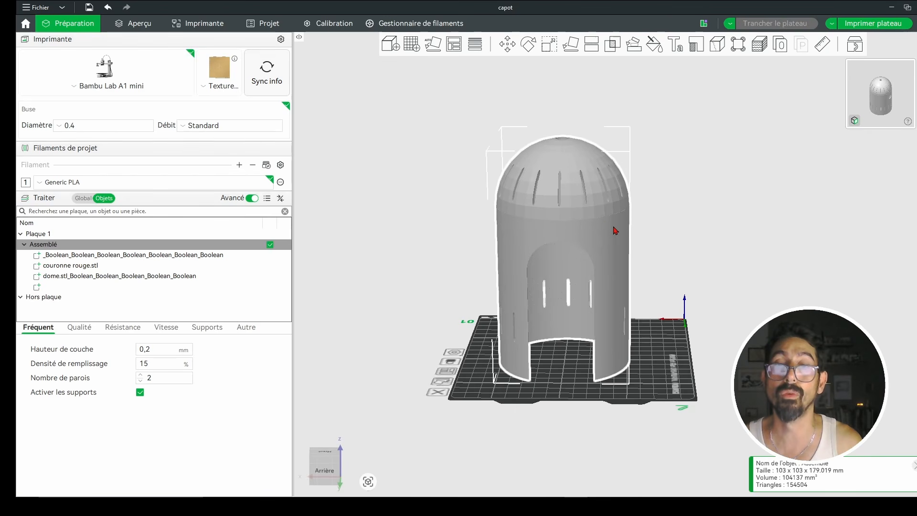
pyautogui.moveTo(690, 233)
pyautogui.mouseDown()
pyautogui.moveTo(694, 221)
pyautogui.moveTo(692, 230)
pyautogui.mouseUp()
pyautogui.click(472, 236)
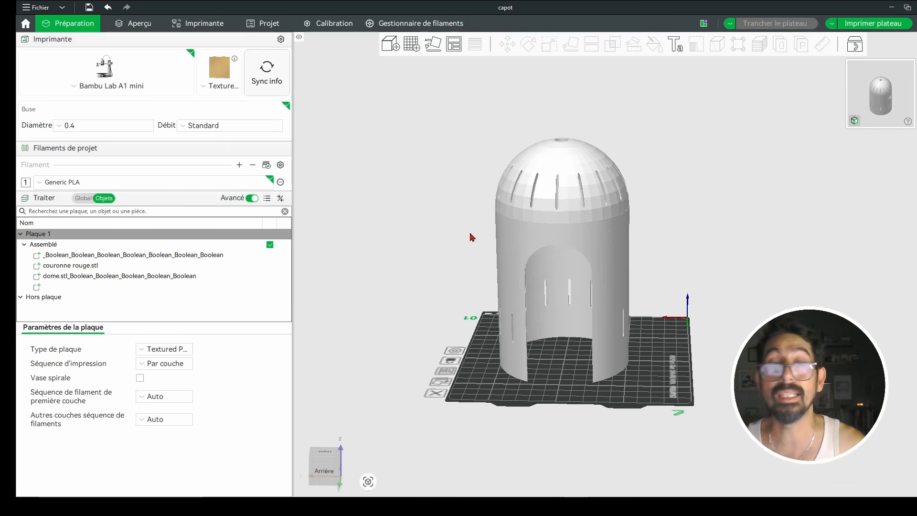
# Step: Add a cylinder modifier to the assembled cover and move it clear of the wall near the plate's front edge
pyautogui.rightClick(541, 238)
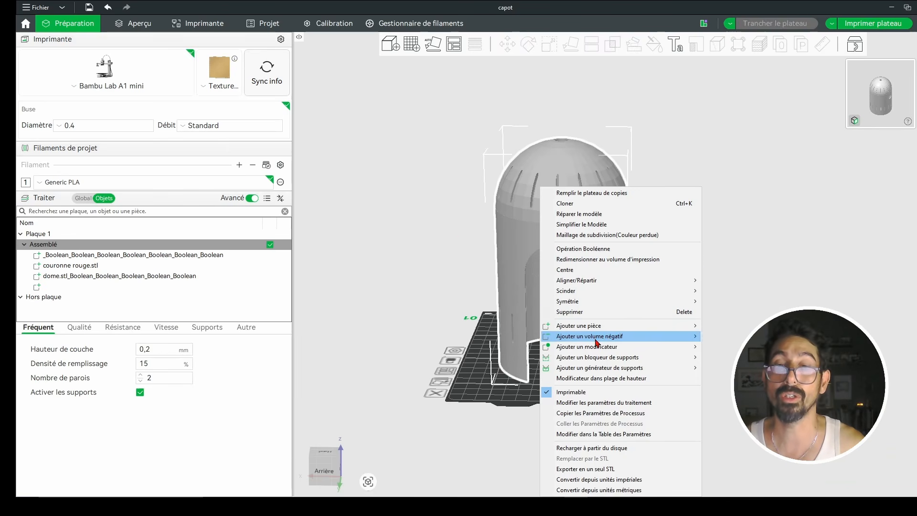
pyautogui.moveTo(602, 340)
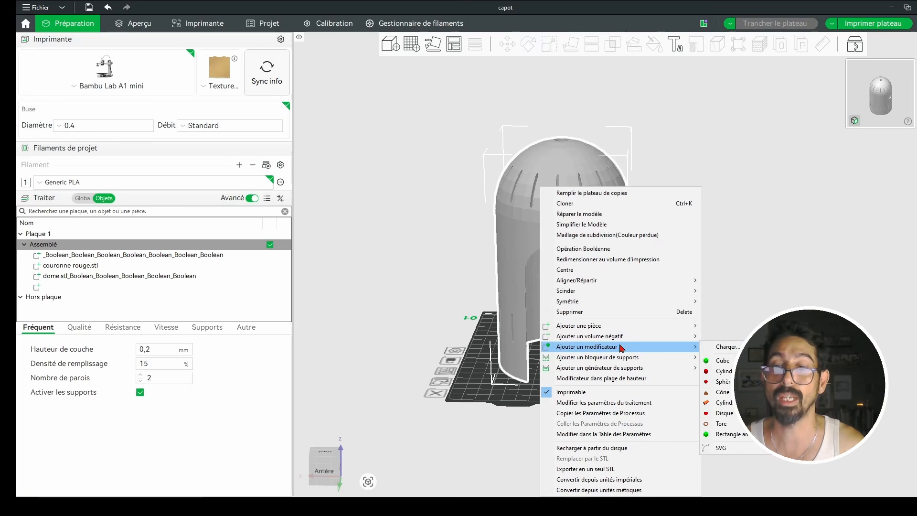
pyautogui.click(729, 371)
pyautogui.click(586, 259)
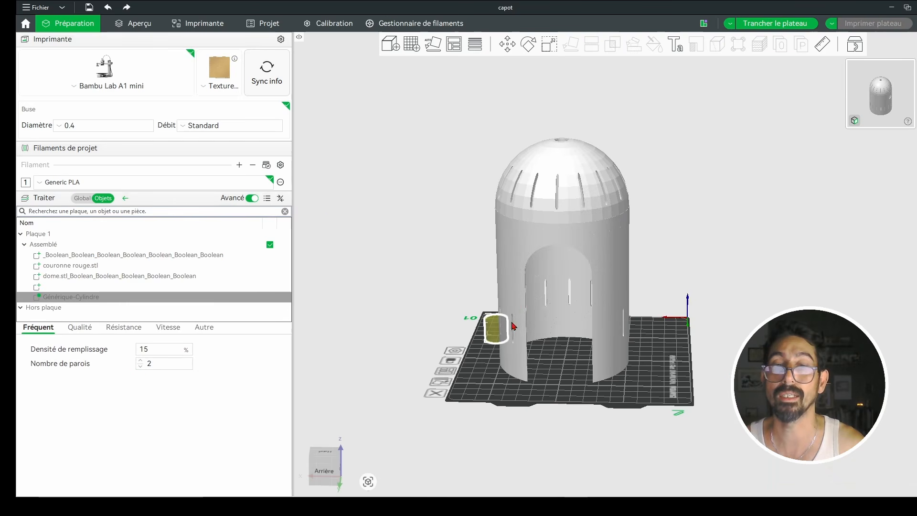
pyautogui.moveTo(499, 327); pyautogui.dragTo(490, 370)
pyautogui.moveTo(429, 321); pyautogui.dragTo(432, 327)
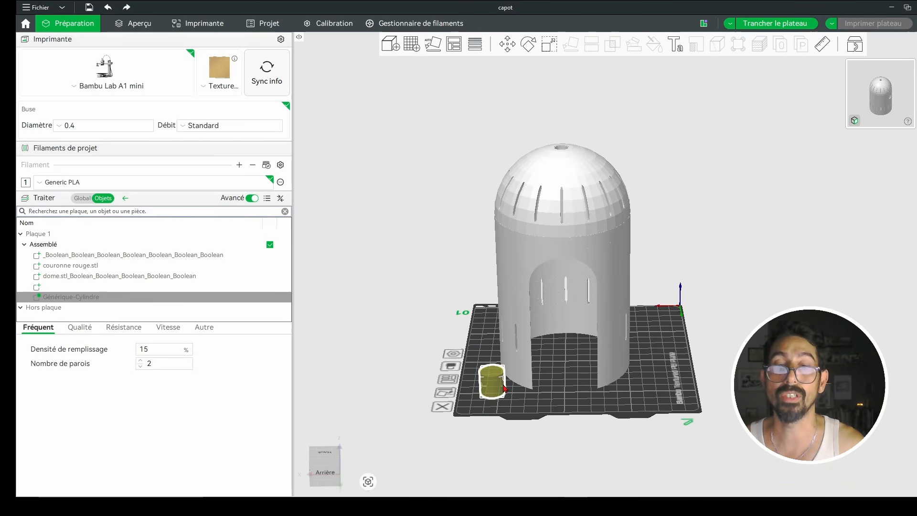
# Step: Resize the cylinder modifier into a wide, flat band and place it around the cover at object coordinates X 0, Y 0, Z 33.23 mm
pyautogui.click(549, 44)
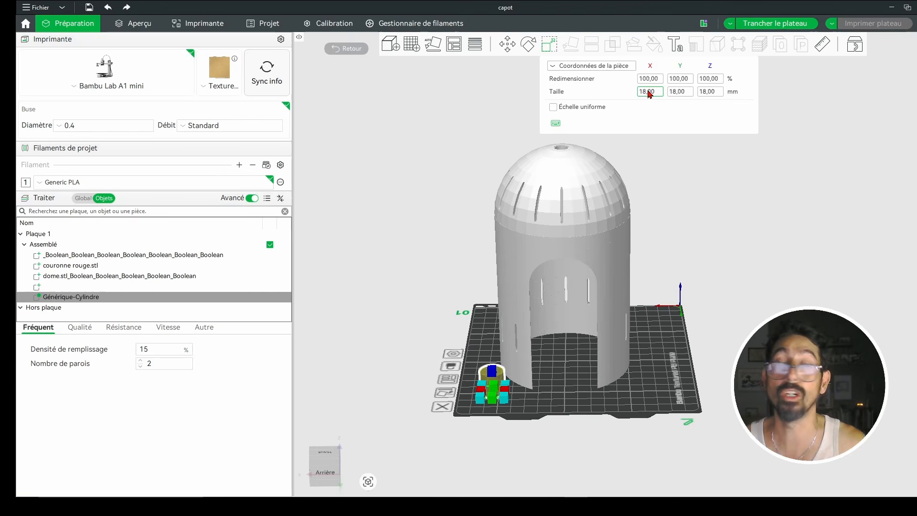
pyautogui.click(649, 93)
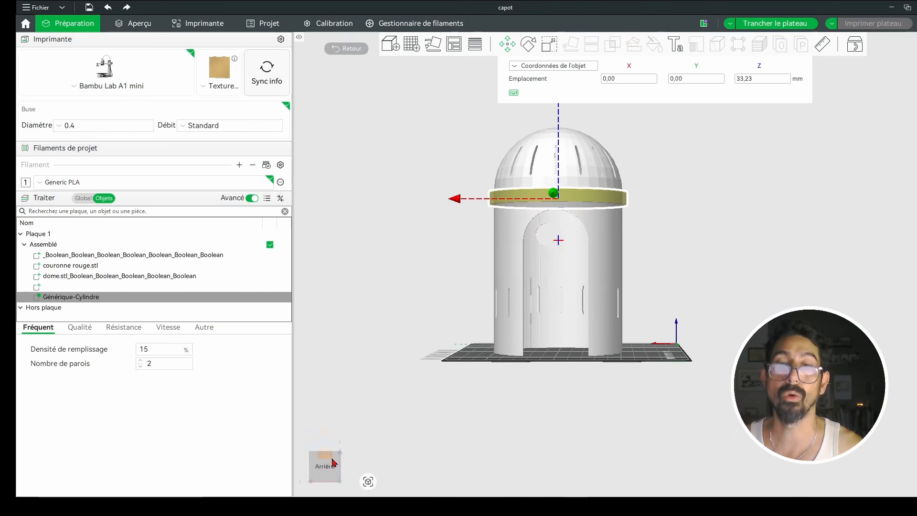
pyautogui.scroll(5, 707, 191)
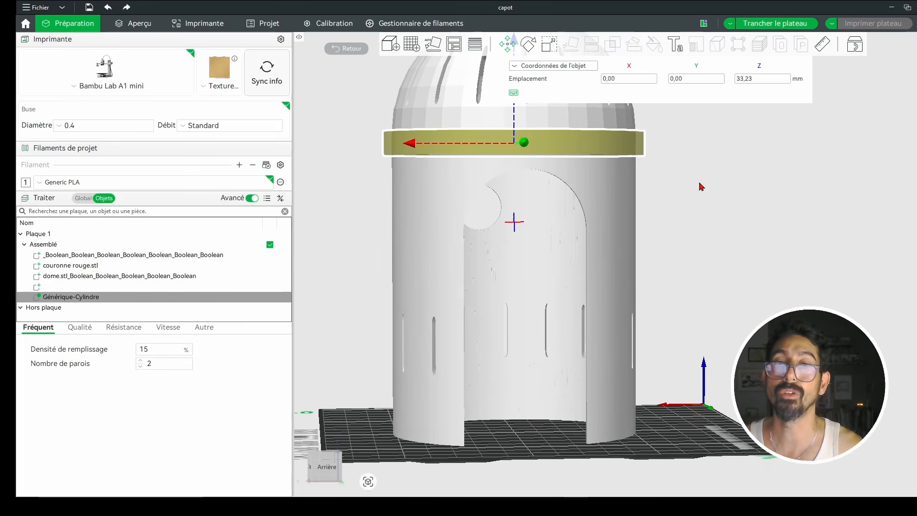
pyautogui.click(701, 186)
pyautogui.scroll(-5, 651, 236)
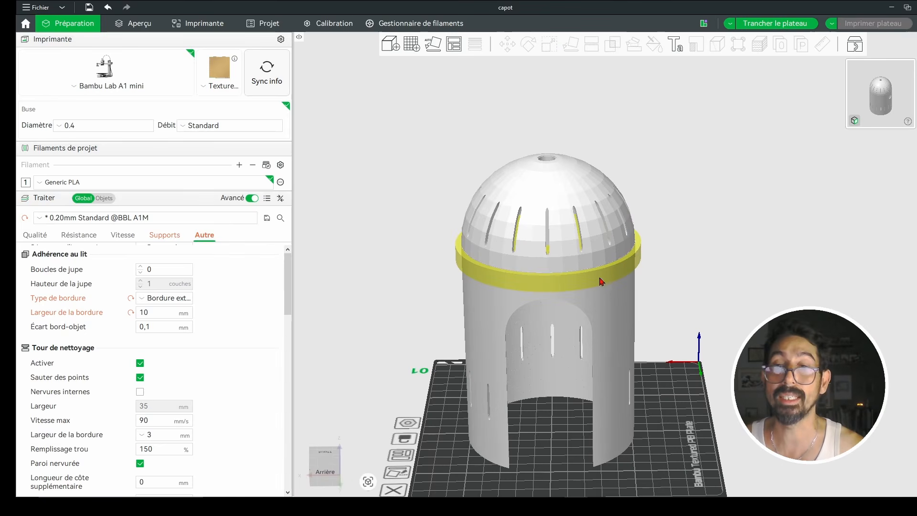
pyautogui.moveTo(668, 263)
pyautogui.mouseDown()
pyautogui.moveTo(673, 230)
pyautogui.moveTo(671, 277)
pyautogui.mouseUp()
# Step: Rename the cylinder modifier in the object list as "couronne rouge"
pyautogui.click(103, 201)
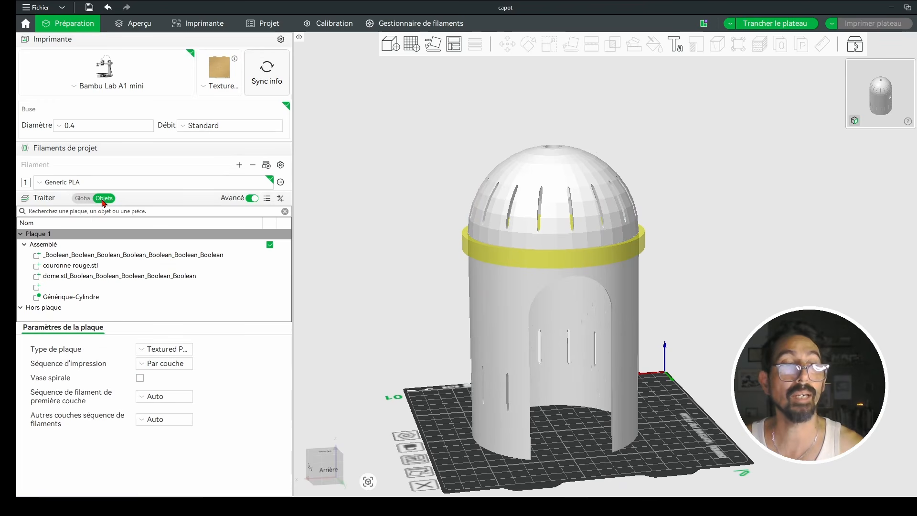
pyautogui.click(468, 249)
pyautogui.click(58, 299)
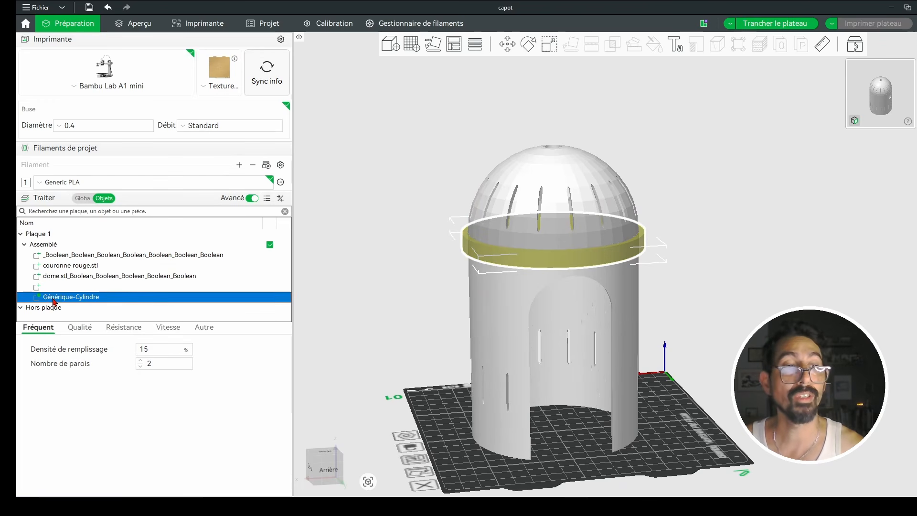
pyautogui.doubleClick(63, 299)
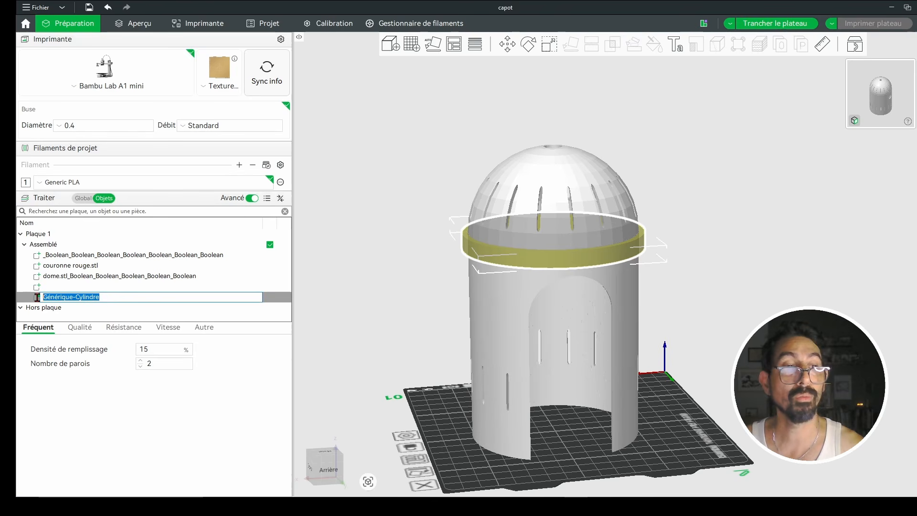
pyautogui.write('couronne rouge')
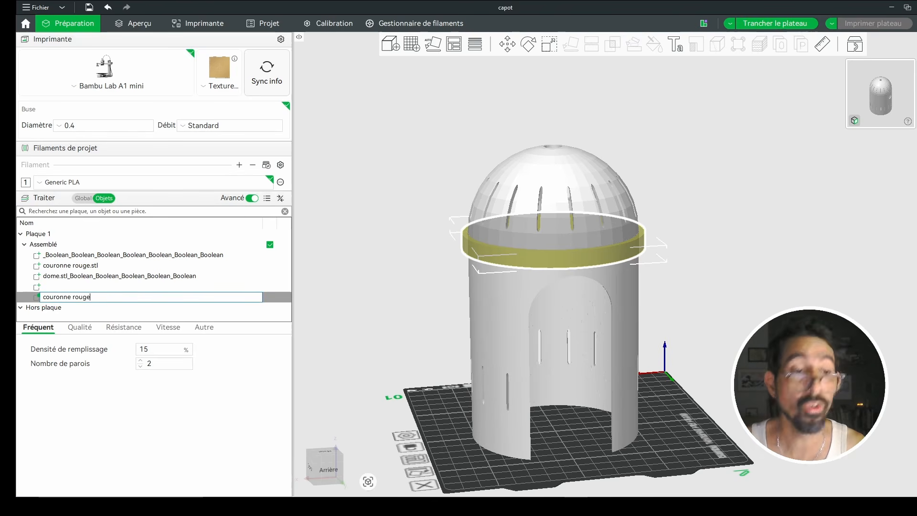
pyautogui.press('Return')
pyautogui.click(69, 297)
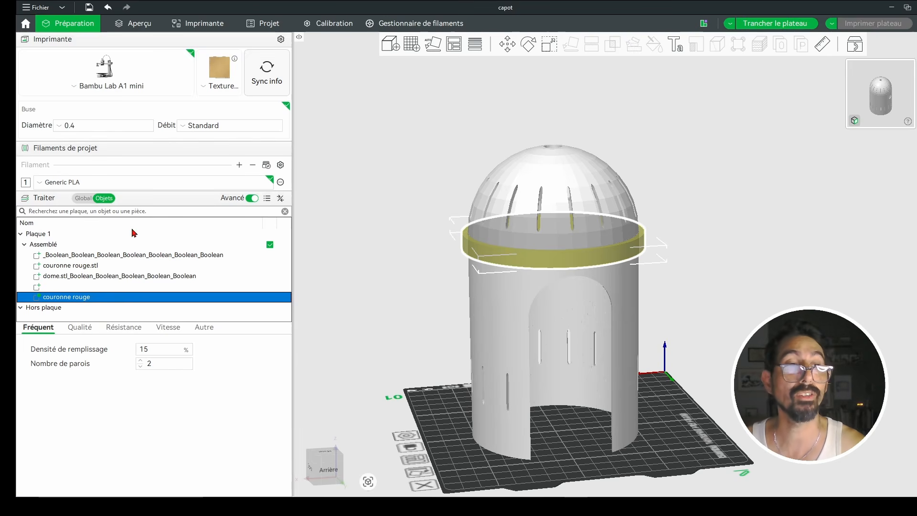
# Step: Add a second Generic PLA filament to the project and set its colour to red
pyautogui.click(310, 172)
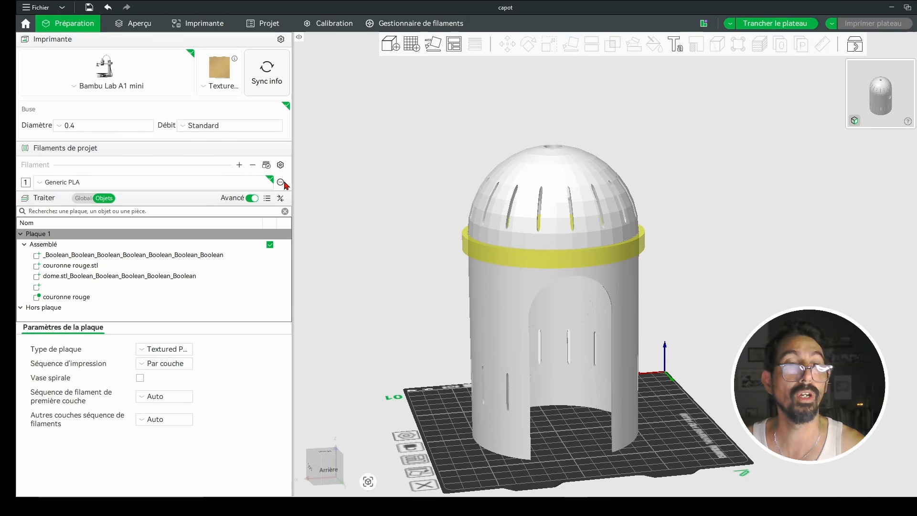
pyautogui.click(239, 165)
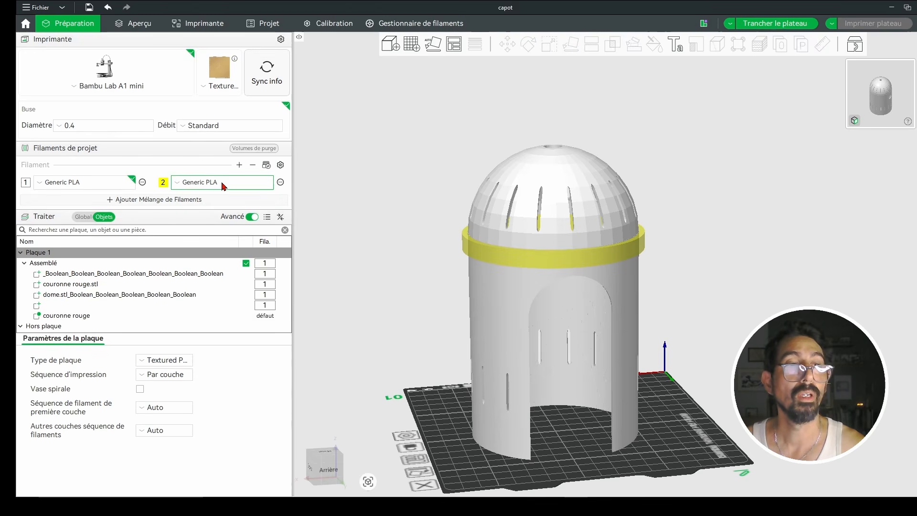
pyautogui.click(163, 182)
pyautogui.click(30, 42)
pyautogui.click(40, 149)
# Step: Assign filament 2 to the "couronne rouge" modifier
pyautogui.click(62, 317)
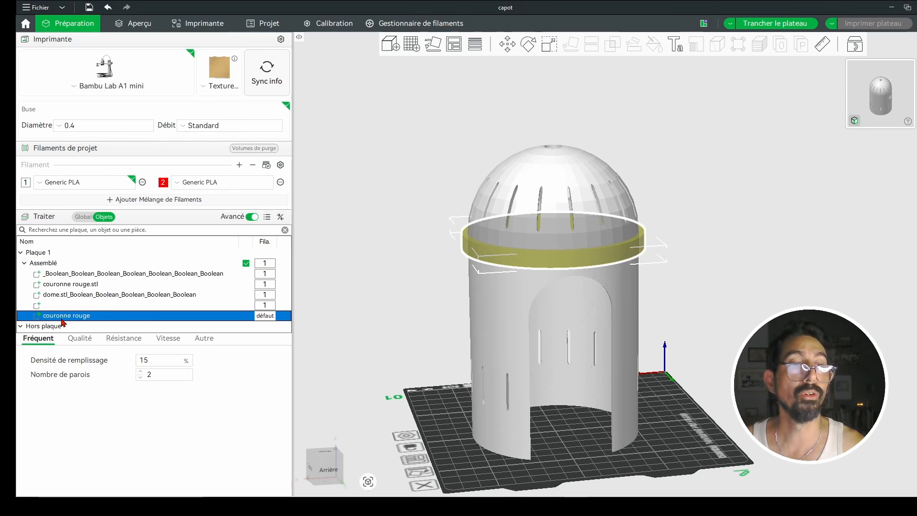
pyautogui.click(265, 320)
pyautogui.click(268, 363)
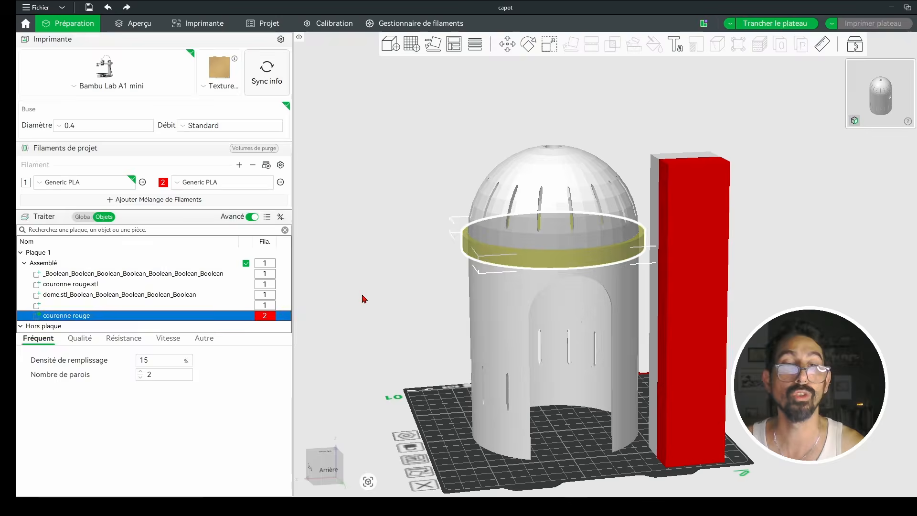
# Step: Slice the plate with the two-filament band, then return to model preparation
pyautogui.moveTo(365, 241); pyautogui.dragTo(374, 286)
pyautogui.click(774, 23)
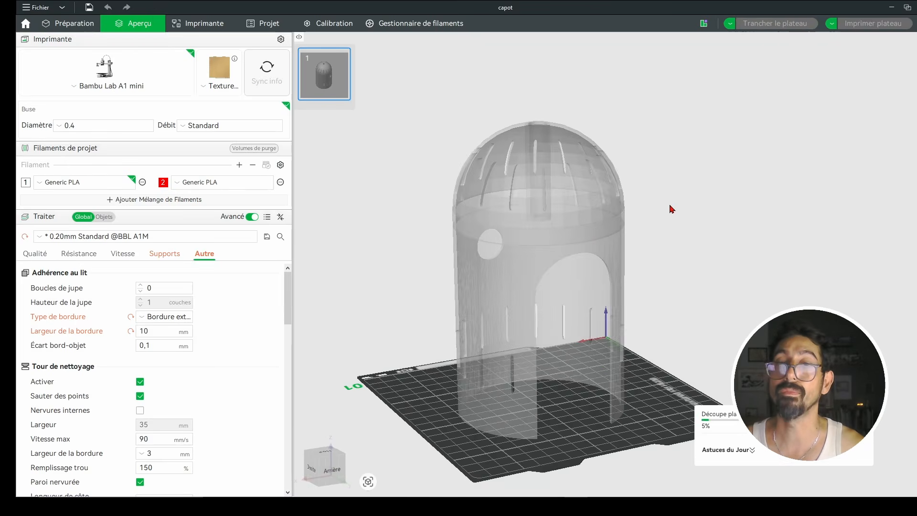
pyautogui.moveTo(710, 233); pyautogui.dragTo(737, 247)
pyautogui.click(74, 23)
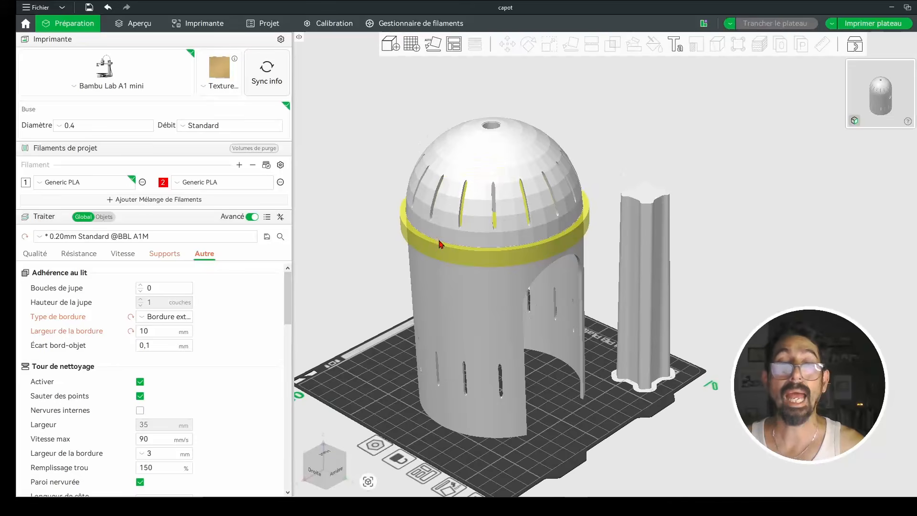
# Step: Remove the red second Generic PLA filament from the project
pyautogui.click(406, 234)
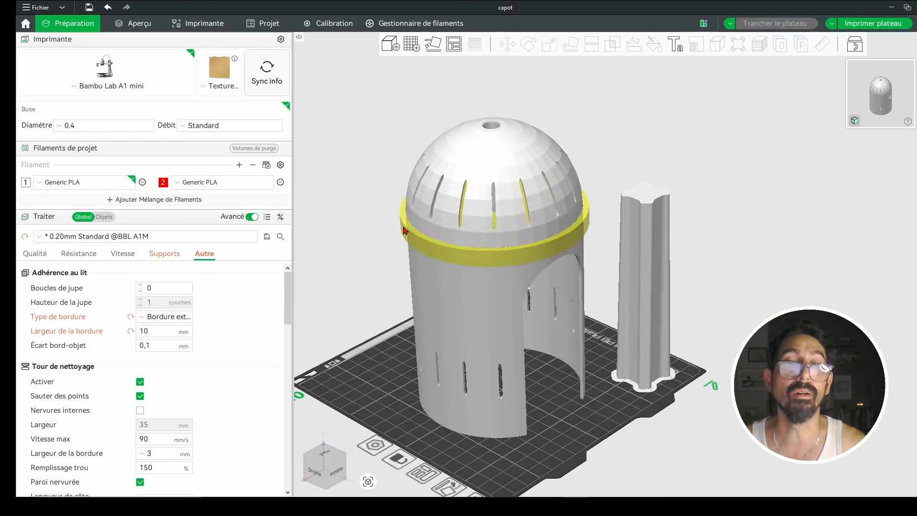
pyautogui.moveTo(390, 192); pyautogui.dragTo(390, 181)
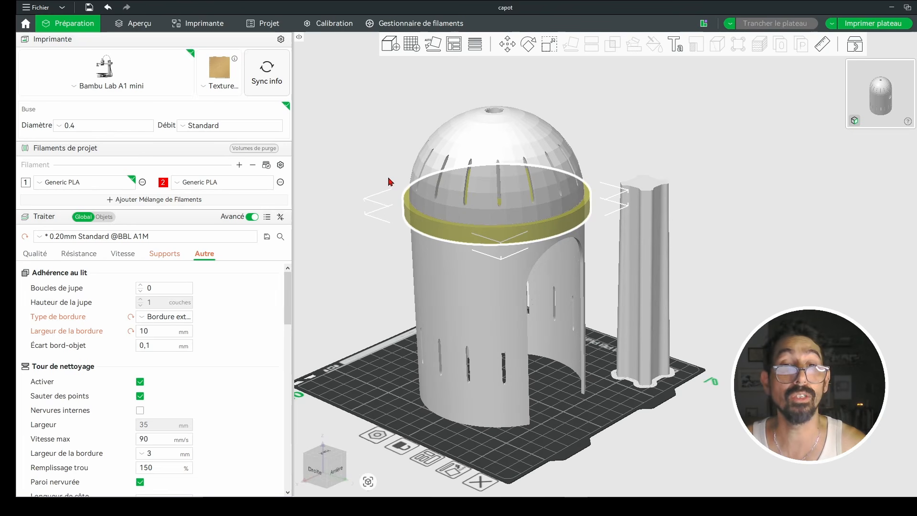
pyautogui.click(281, 182)
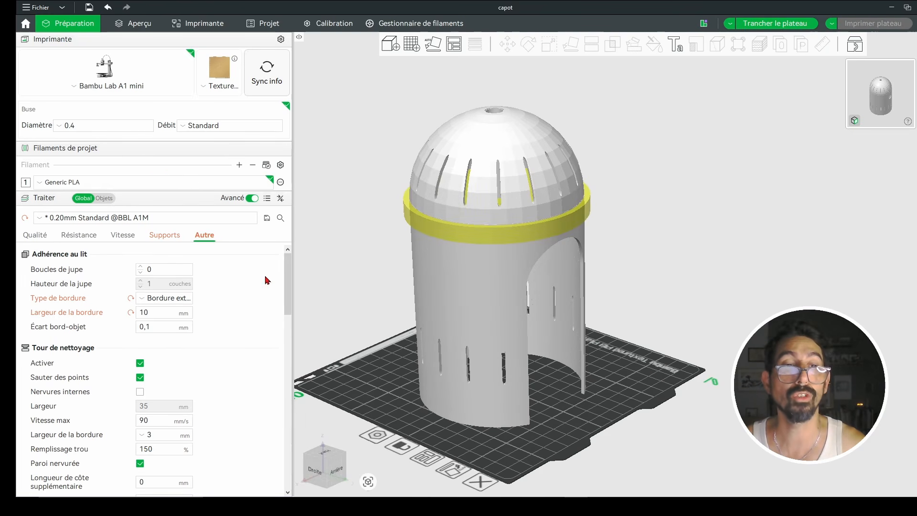
pyautogui.moveTo(287, 268)
pyautogui.mouseDown()
pyautogui.moveTo(287, 288)
pyautogui.moveTo(287, 265)
pyautogui.mouseUp()
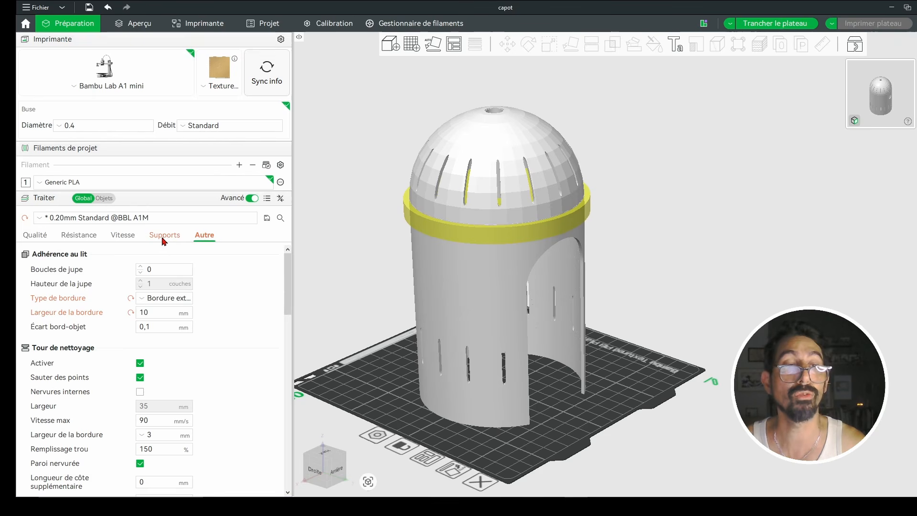
# Step: Give the "couronne rouge" modifier an irregular surface on Contour with the Voronoi noise type
pyautogui.click(104, 198)
pyautogui.click(55, 296)
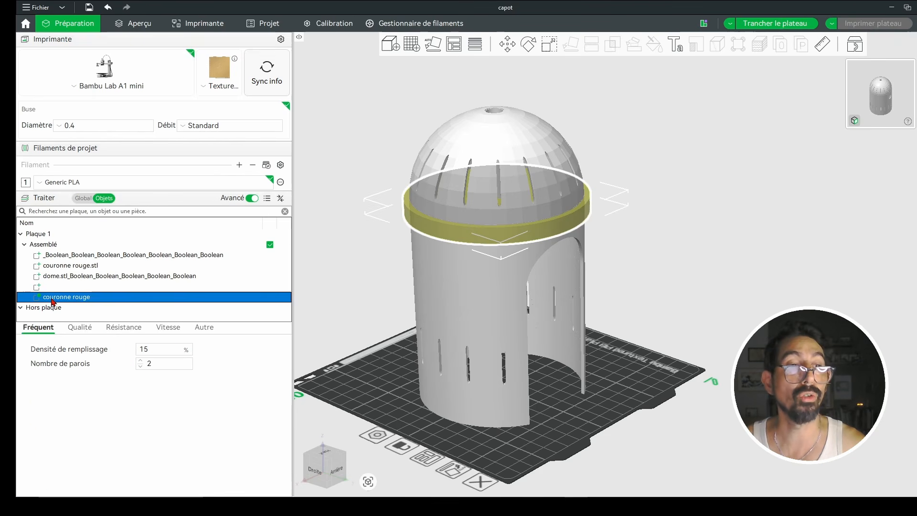
pyautogui.click(211, 329)
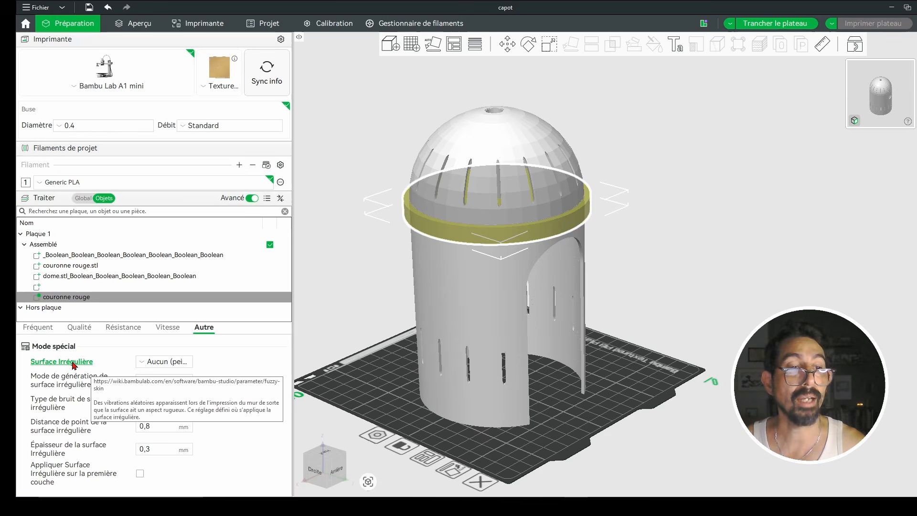
pyautogui.click(169, 362)
pyautogui.click(161, 390)
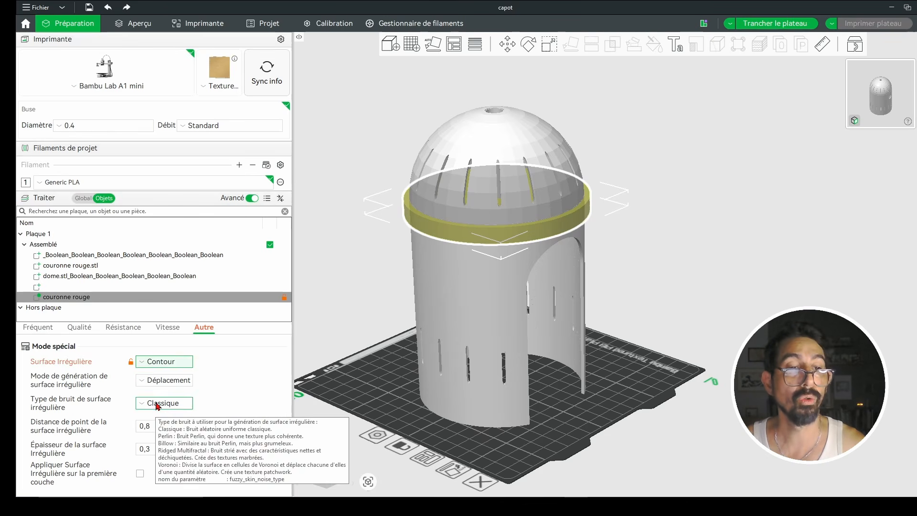
pyautogui.click(163, 403)
pyautogui.click(160, 473)
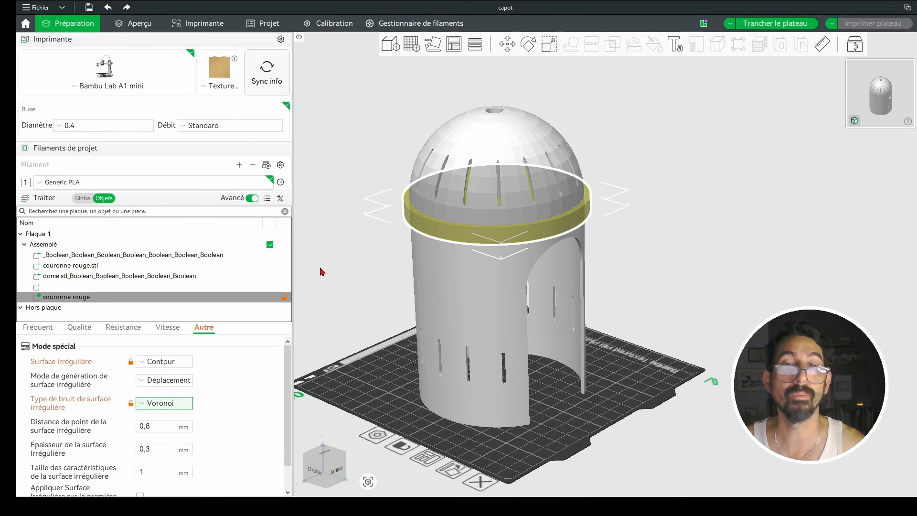
# Step: Slice the plate and examine the textured band around the cover in the preview
pyautogui.hotkey('ctrl', 'r')
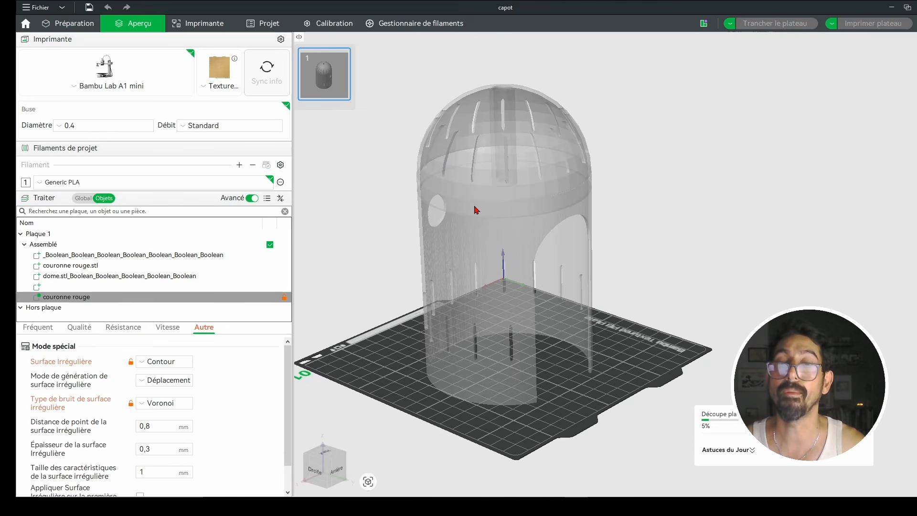
pyautogui.scroll(8, 480, 217)
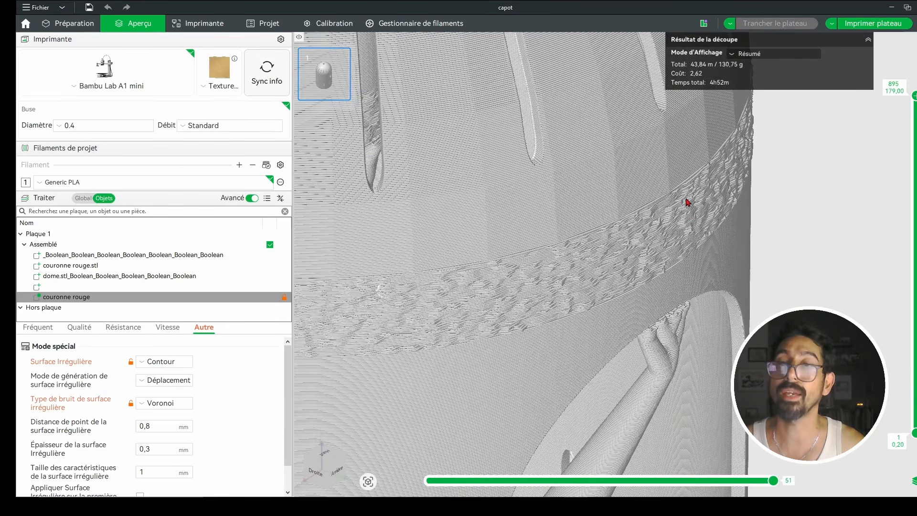
pyautogui.scroll(-6, 644, 219)
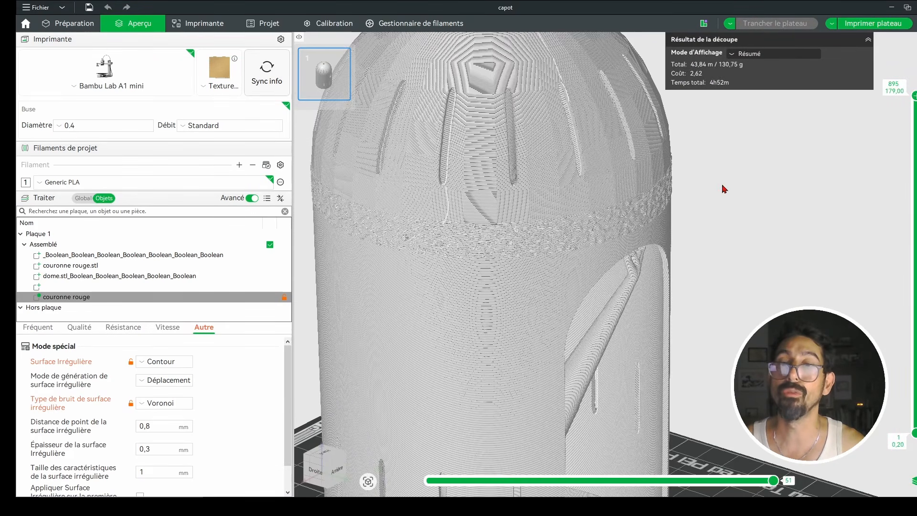
pyautogui.moveTo(723, 190)
pyautogui.mouseDown()
pyautogui.moveTo(722, 178)
pyautogui.moveTo(728, 205)
pyautogui.mouseUp()
pyautogui.moveTo(645, 303); pyautogui.dragTo(643, 282)
pyautogui.scroll(-5, 628, 275)
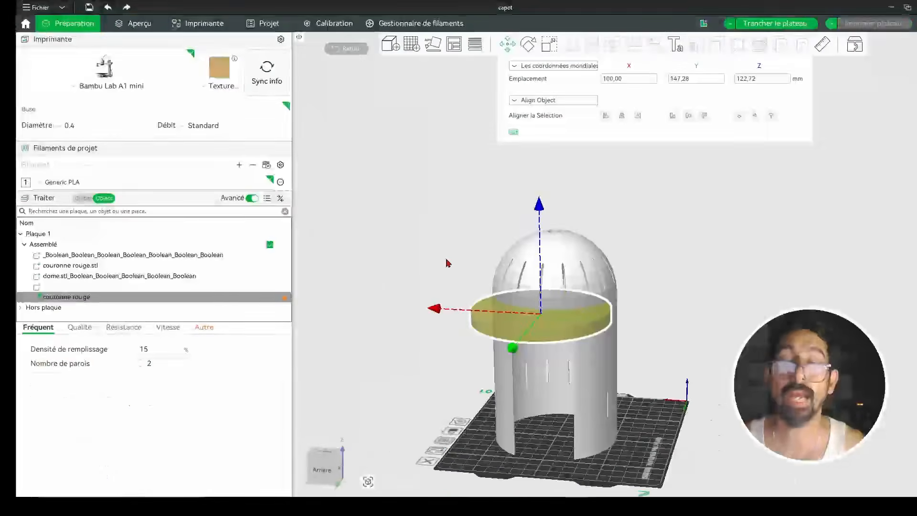
# Step: Review the frequent, speed and other settings available for the "couronne rouge" modifier
pyautogui.click(86, 297)
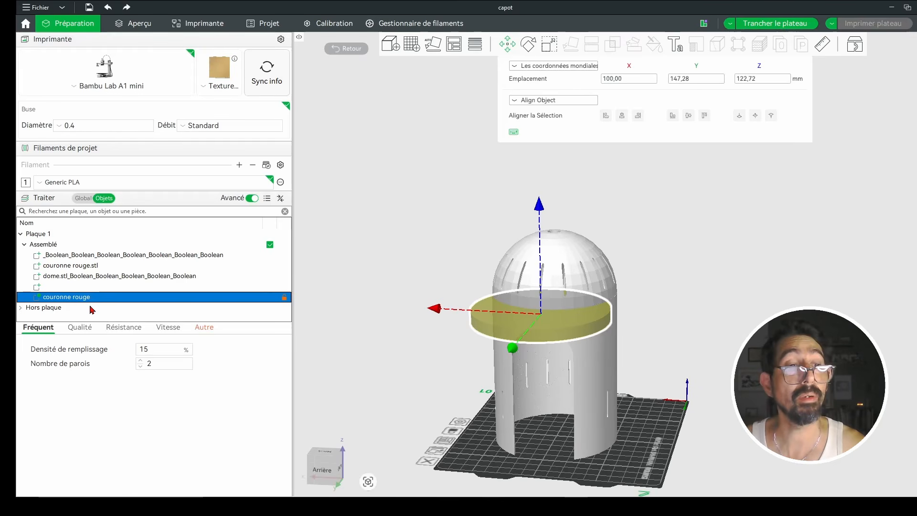
pyautogui.click(38, 334)
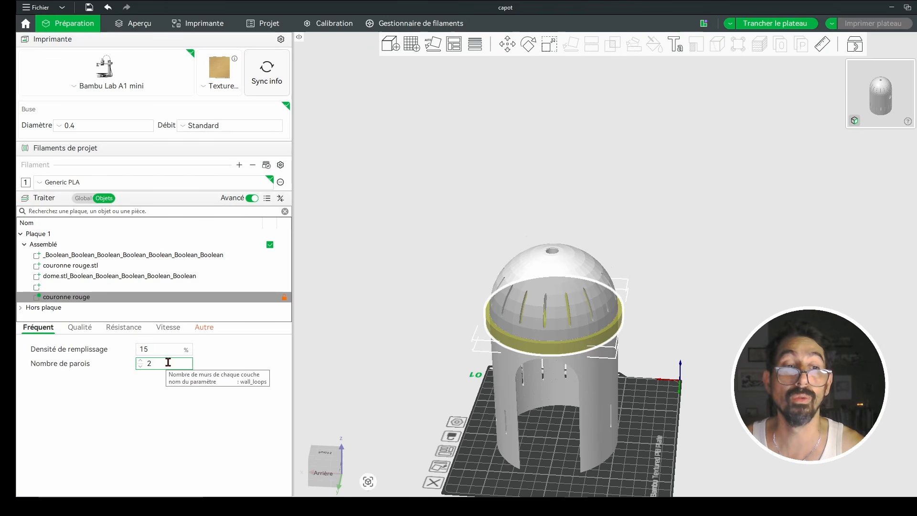
pyautogui.click(167, 327)
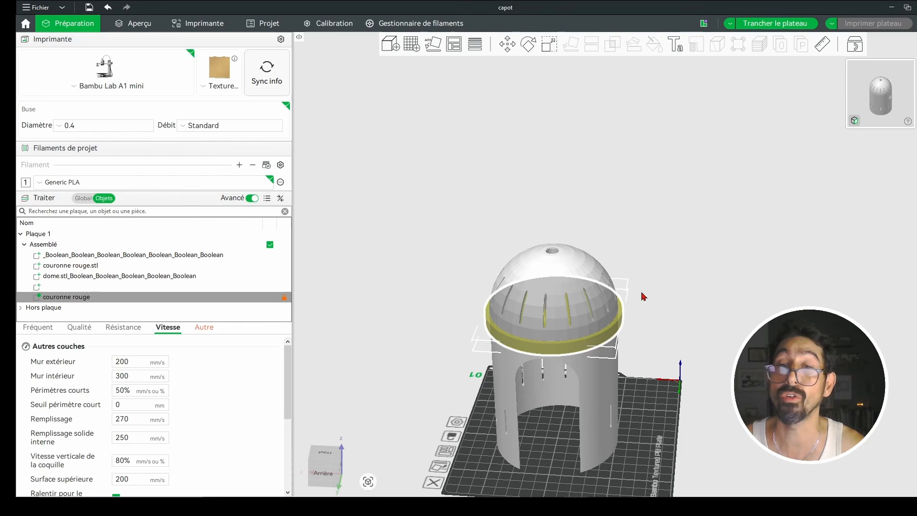
pyautogui.moveTo(456, 295); pyautogui.dragTo(459, 280)
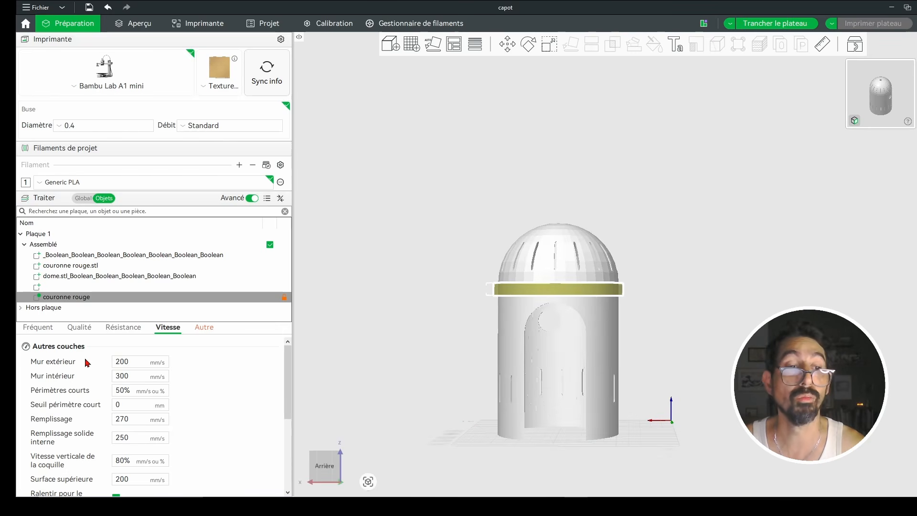
pyautogui.click(204, 327)
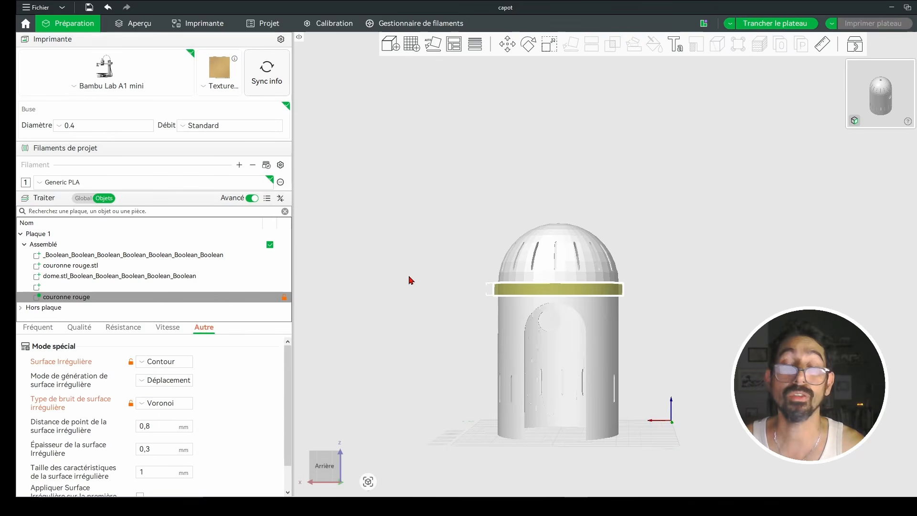
pyautogui.moveTo(411, 280); pyautogui.dragTo(446, 275)
pyautogui.scroll(6, 446, 274)
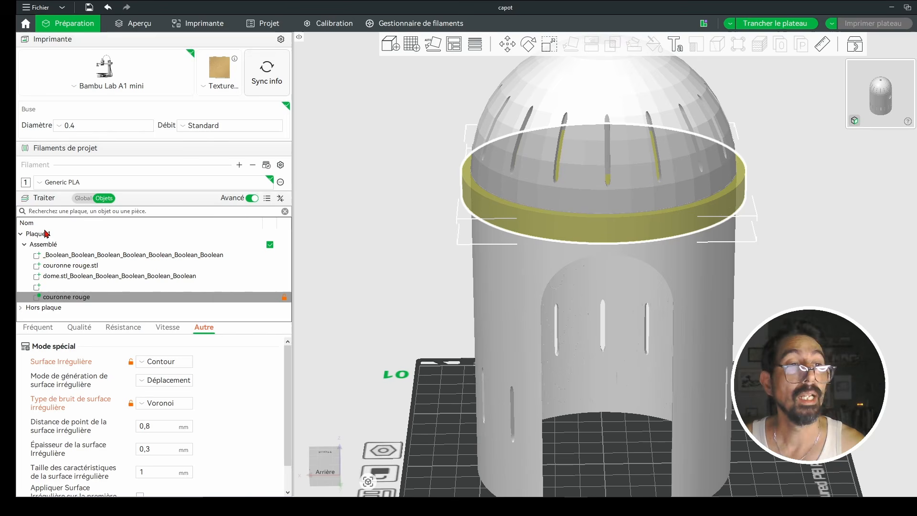
pyautogui.click(47, 328)
# Step: Add a height range modifier to the assembled cover and remove the "couronne rouge" modifier
pyautogui.rightClick(519, 268)
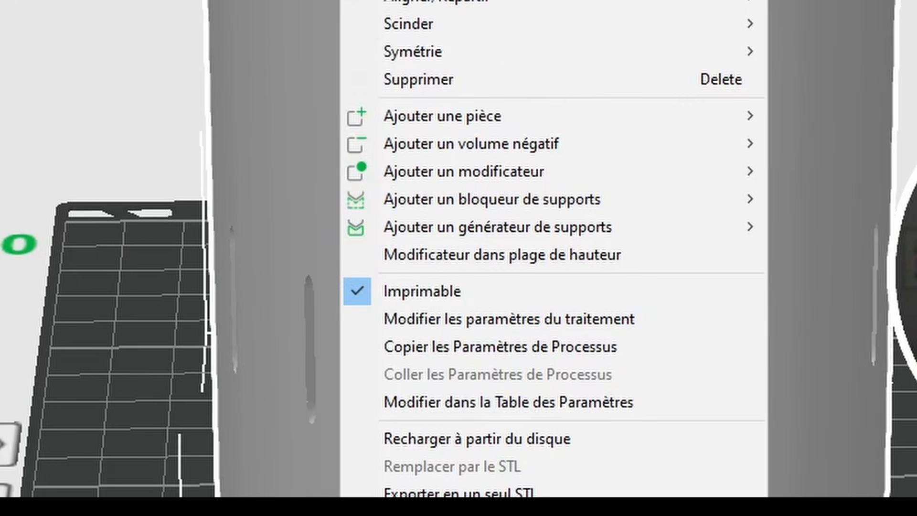
pyautogui.click(464, 261)
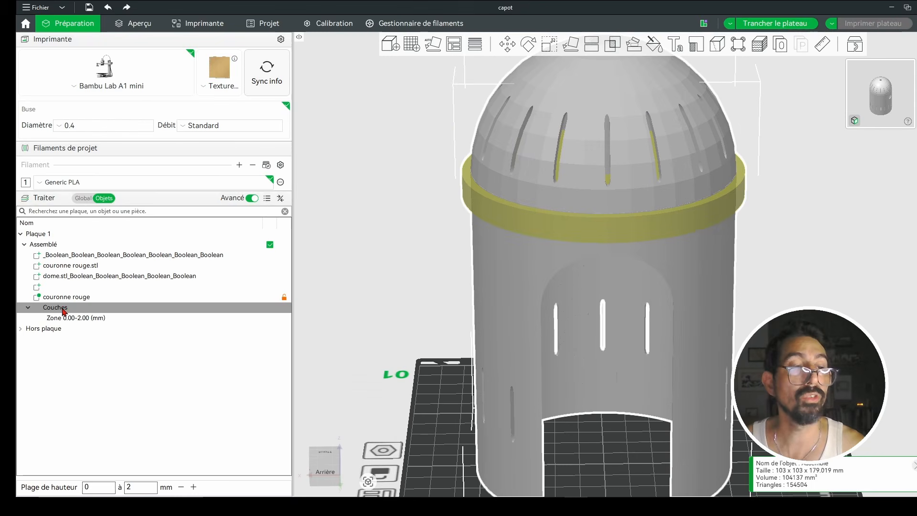
pyautogui.click(66, 318)
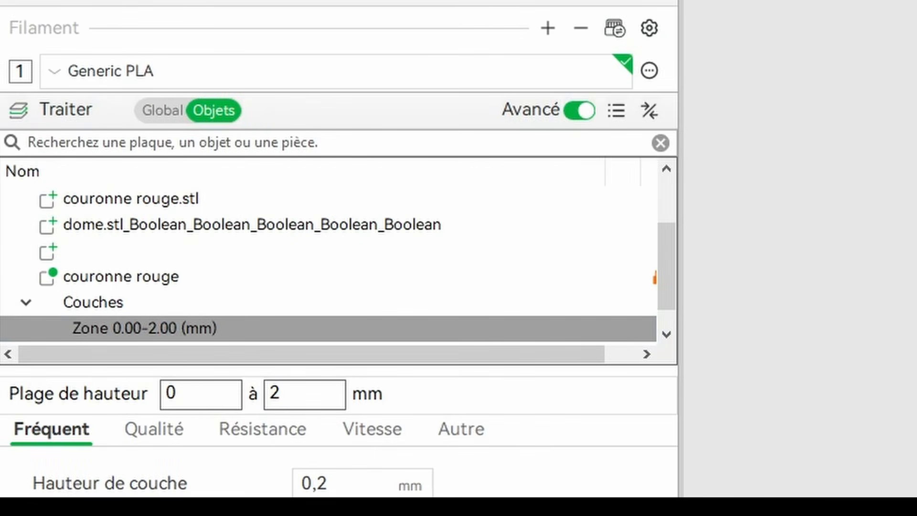
pyautogui.click(567, 259)
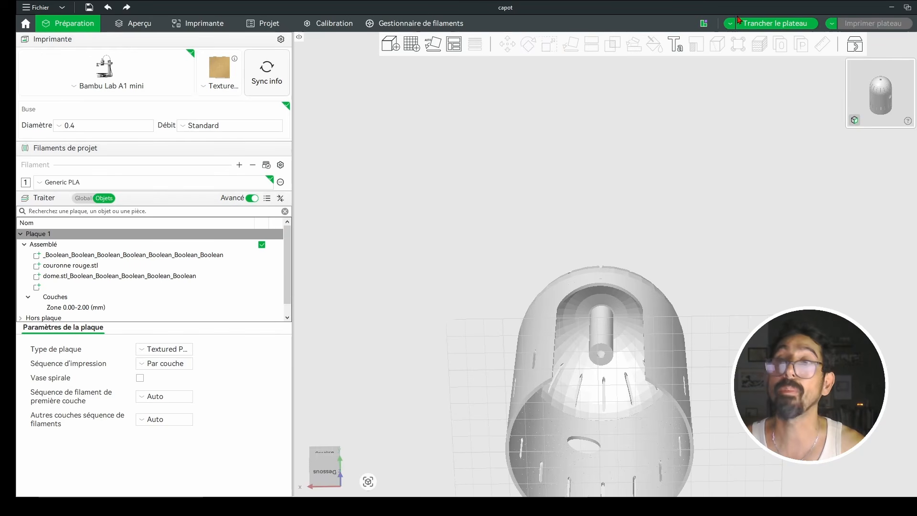
# Step: Slice the plate and examine the overhangs inside the dome from below, lowering the displayed layers to 171 mm
pyautogui.click(764, 23)
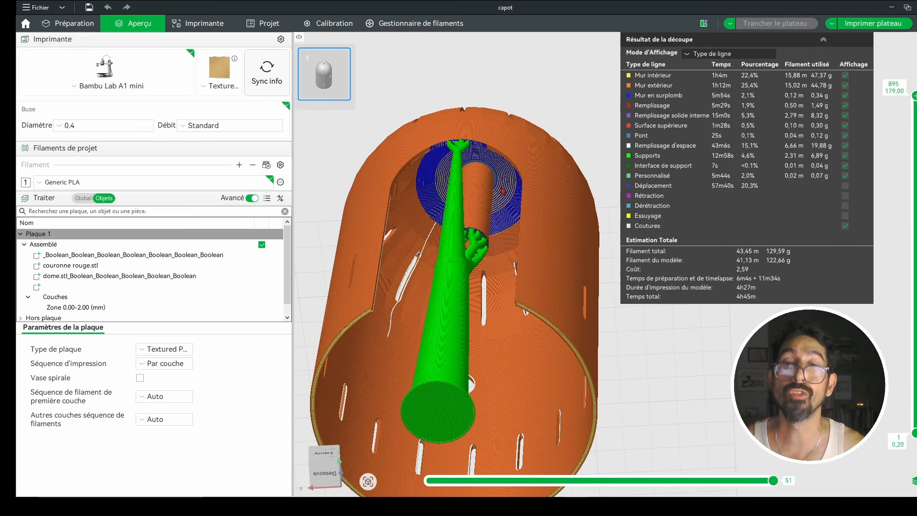
pyautogui.scroll(-5, 503, 196)
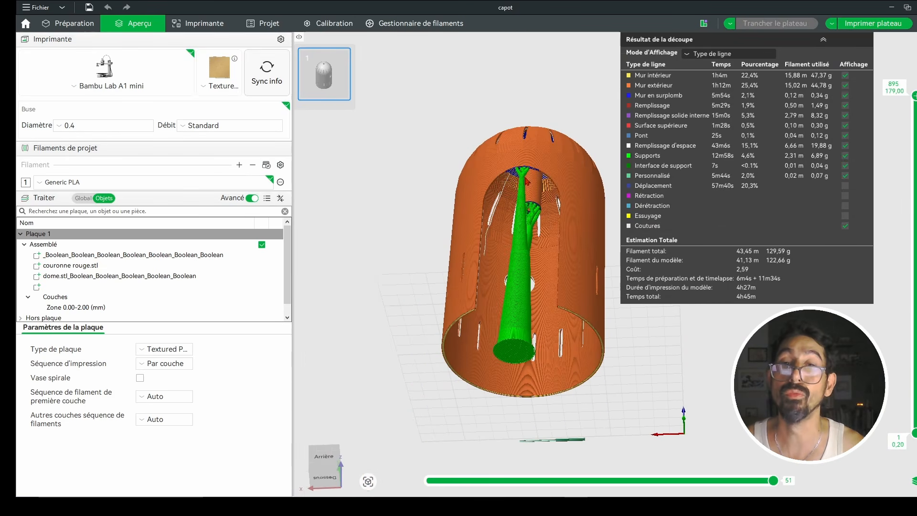
pyautogui.moveTo(529, 207); pyautogui.dragTo(518, 207)
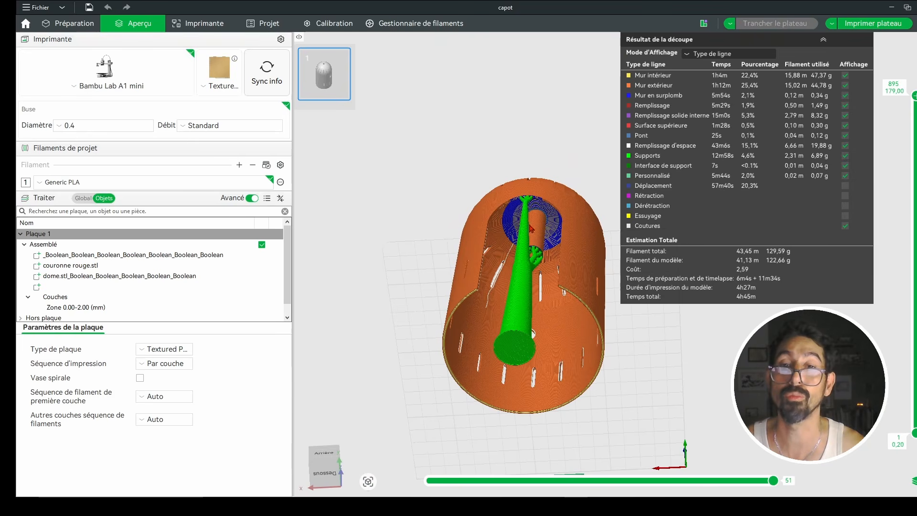
pyautogui.moveTo(512, 214); pyautogui.dragTo(504, 213)
pyautogui.scroll(5, 504, 213)
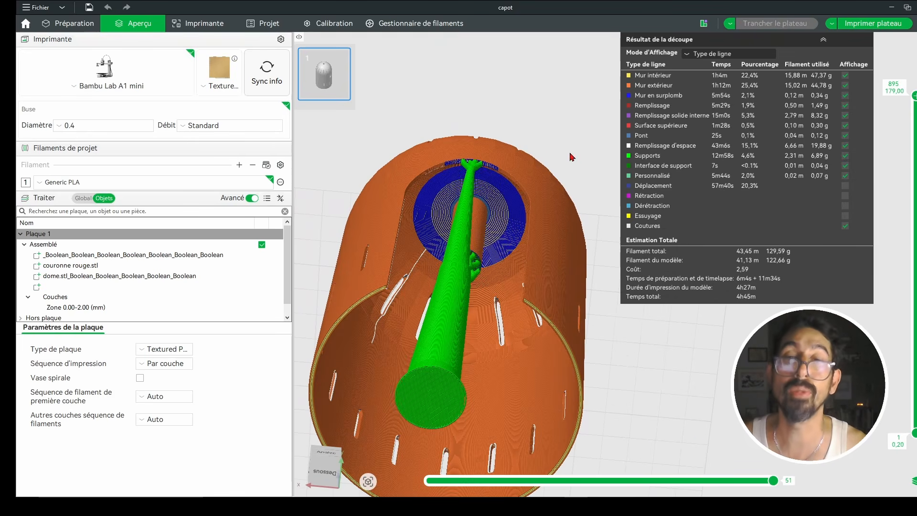
pyautogui.moveTo(569, 153); pyautogui.dragTo(586, 120, button='right')
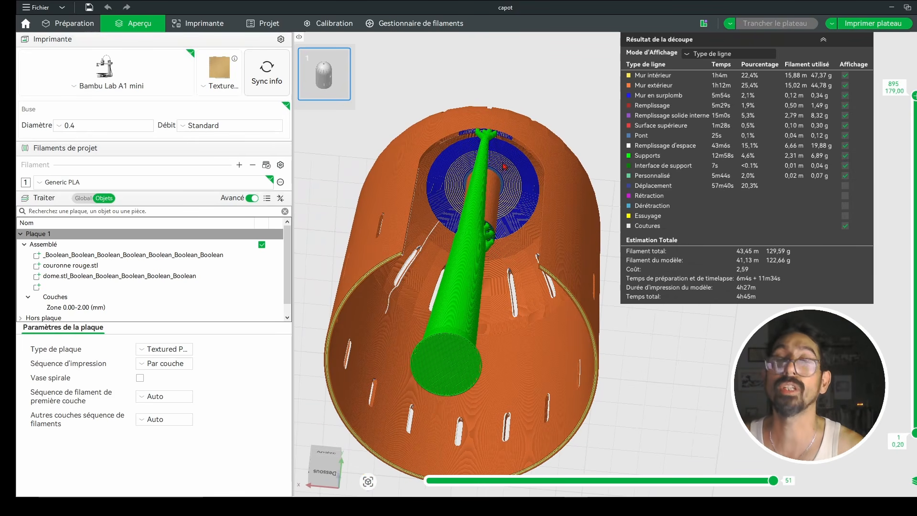
pyautogui.moveTo(538, 121); pyautogui.dragTo(538, 135)
pyautogui.moveTo(538, 135); pyautogui.dragTo(538, 143)
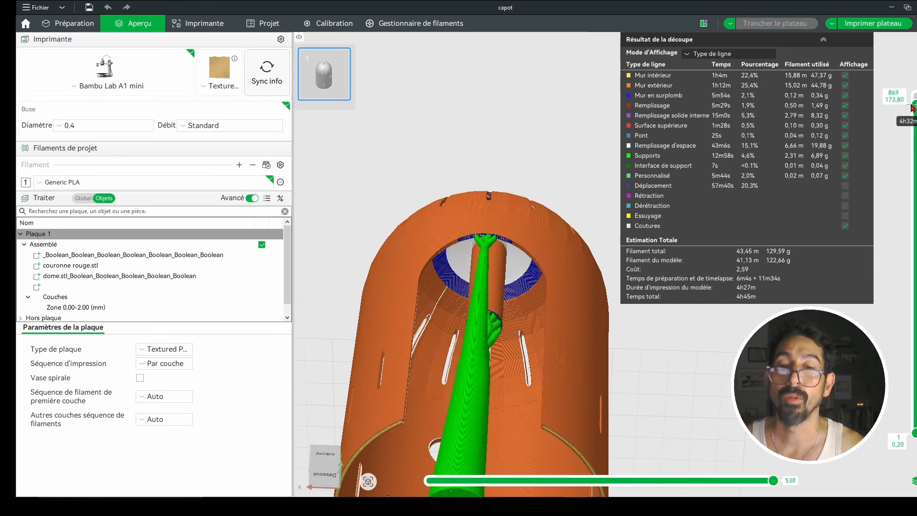
pyautogui.moveTo(913, 107); pyautogui.dragTo(913, 112)
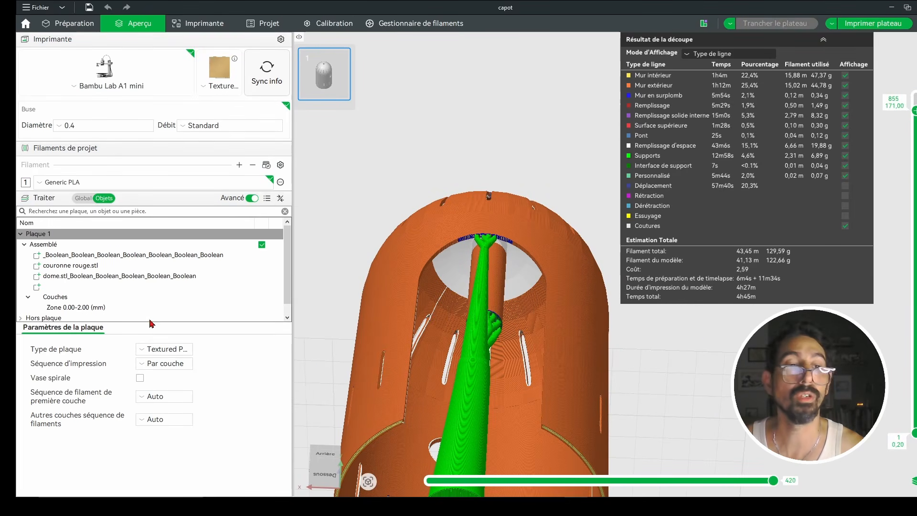
# Step: Set the height range to 171–179 mm with a finer layer height and re-slice the plate
pyautogui.click(76, 308)
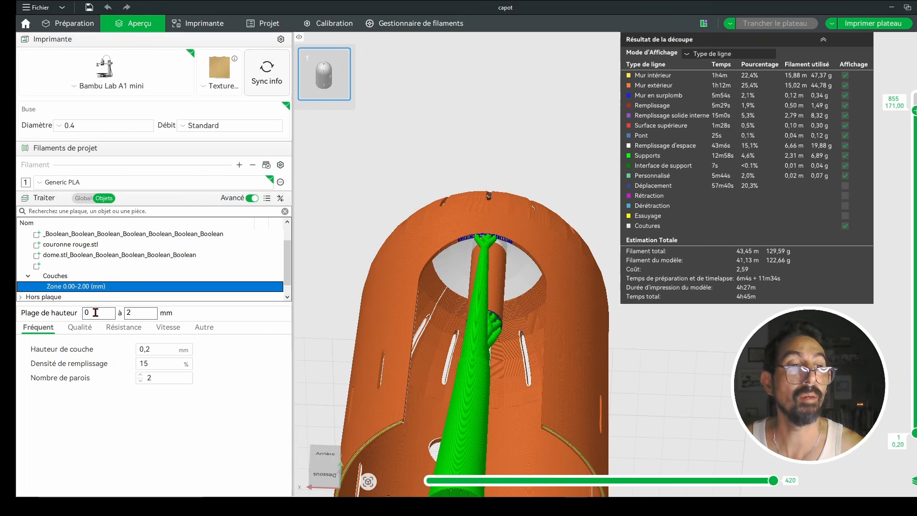
pyautogui.click(96, 312)
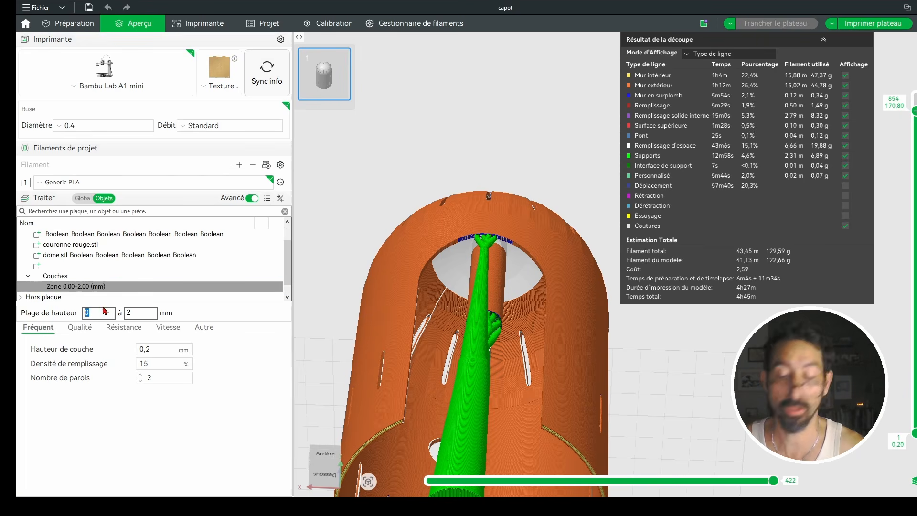
pyautogui.write('71')
pyautogui.doubleClick(149, 314)
pyautogui.write('179')
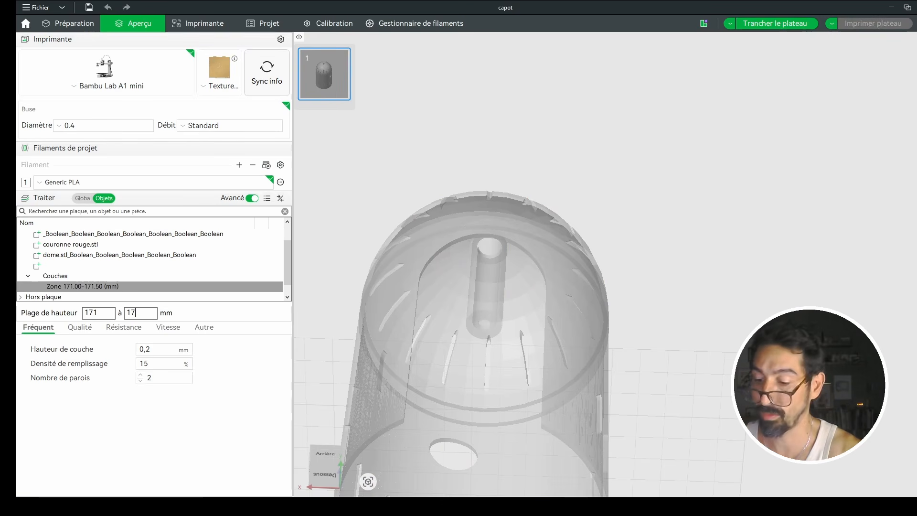
pyautogui.click(153, 349)
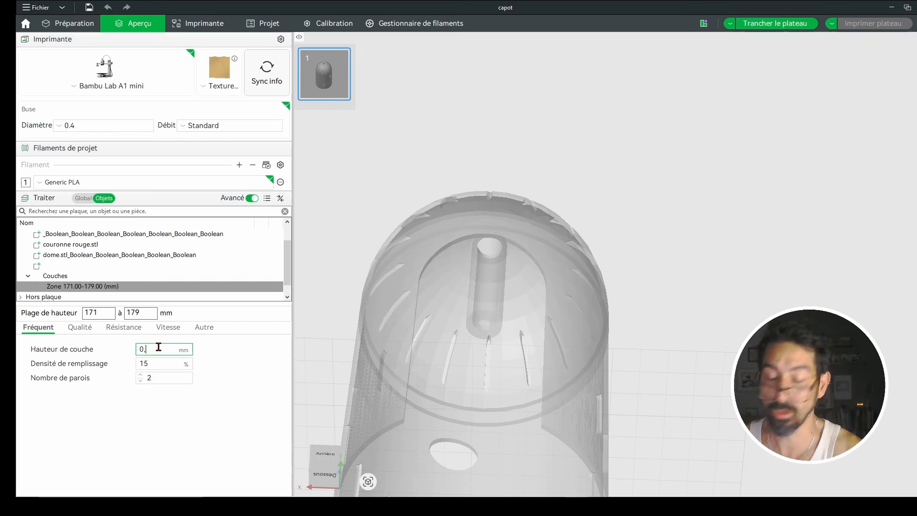
pyautogui.press('Return')
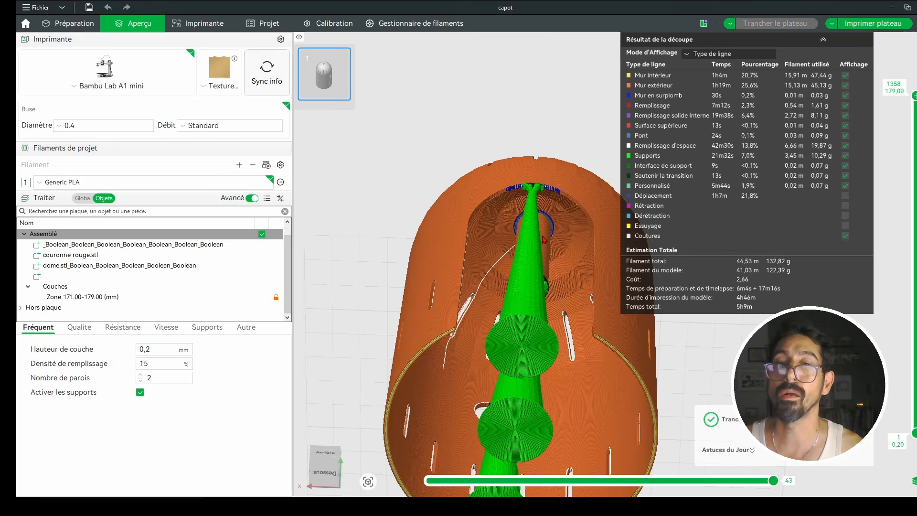
# Step: Examine the re-sliced dome's inner overhangs and tree supports from below
pyautogui.moveTo(544, 238); pyautogui.dragTo(501, 253)
pyautogui.scroll(5, 577, 243)
pyautogui.scroll(-6, 503, 252)
pyautogui.moveTo(538, 176); pyautogui.dragTo(546, 213)
pyautogui.scroll(6, 542, 186)
pyautogui.scroll(-3, 540, 179)
pyautogui.scroll(5, 492, 263)
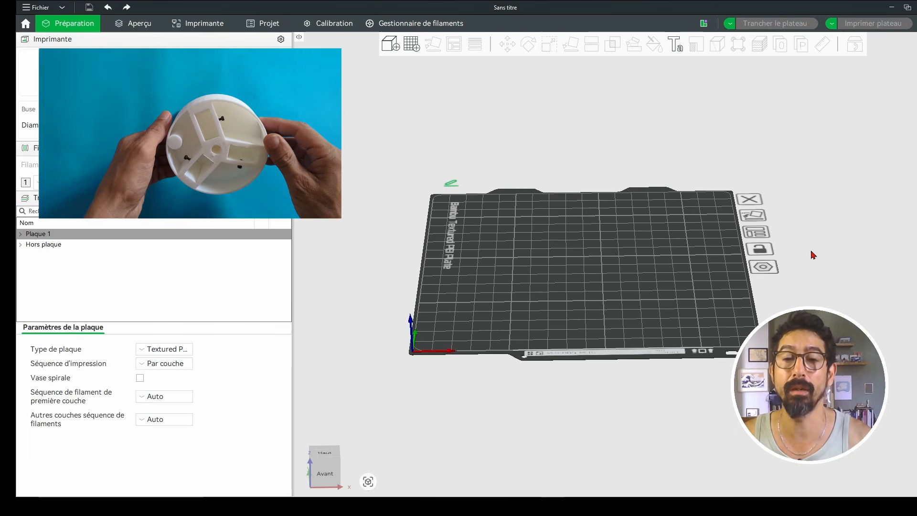
# Step: Add a cylinder measuring 120 × 120 × 37 mm to the empty plate
pyautogui.moveTo(812, 254); pyautogui.dragTo(811, 273)
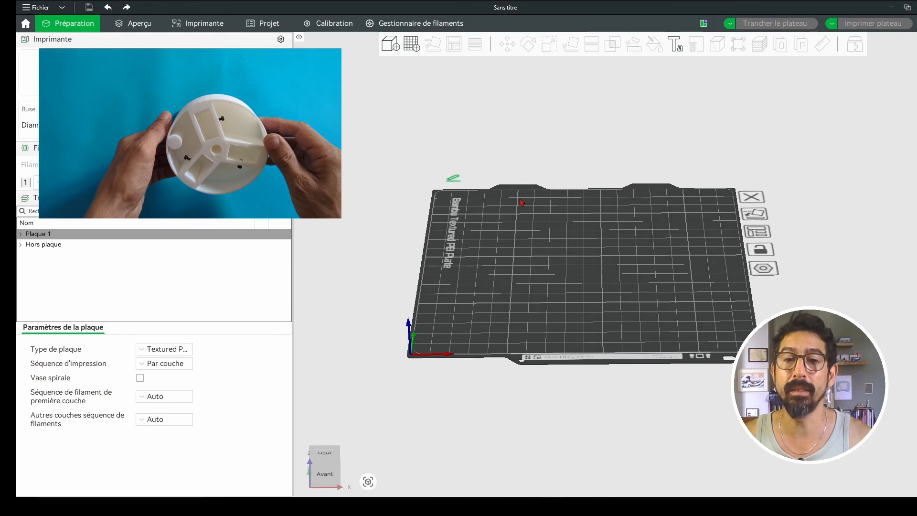
pyautogui.moveTo(792, 190)
pyautogui.mouseDown()
pyautogui.moveTo(795, 228)
pyautogui.moveTo(794, 182)
pyautogui.moveTo(794, 205)
pyautogui.mouseUp()
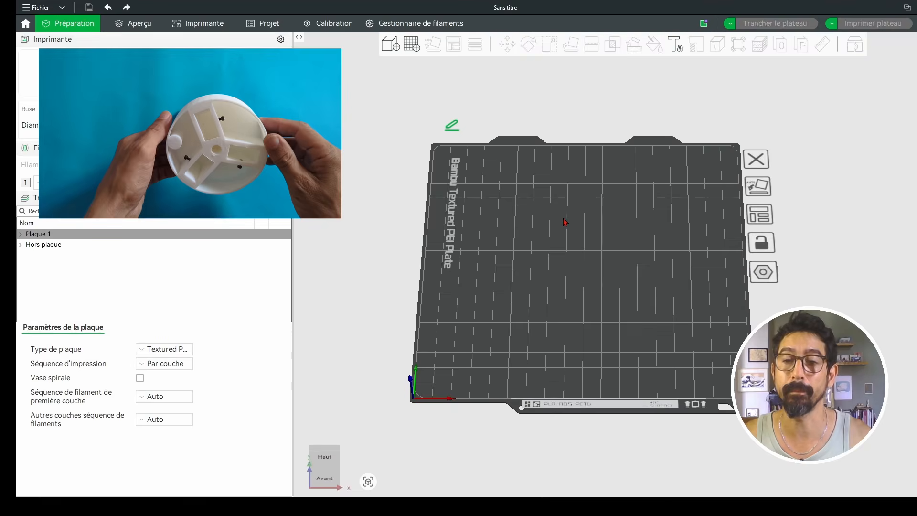
pyautogui.rightClick(577, 234)
pyautogui.moveTo(681, 331)
pyautogui.click(713, 338)
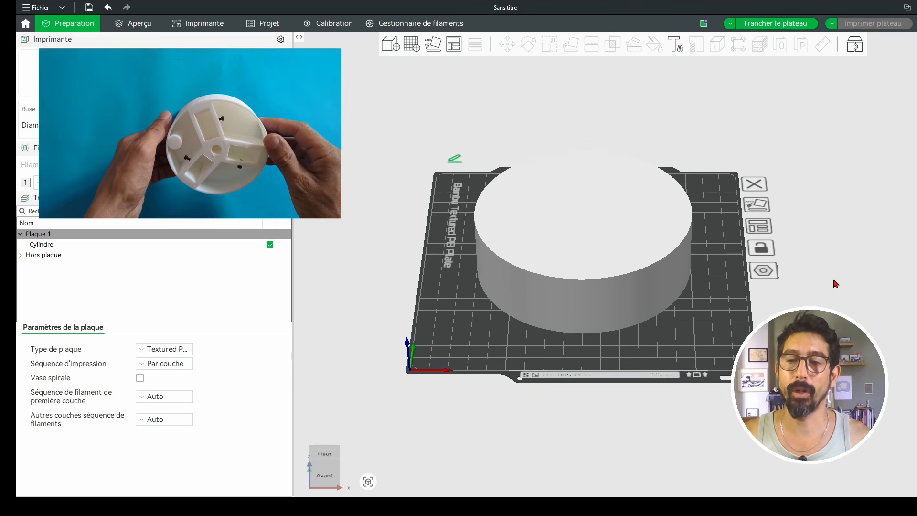
# Step: Add trou pied.stl as a part of the cylinder and place it through the underside at X 120, Y 90, Z 6 mm
pyautogui.rightClick(639, 218)
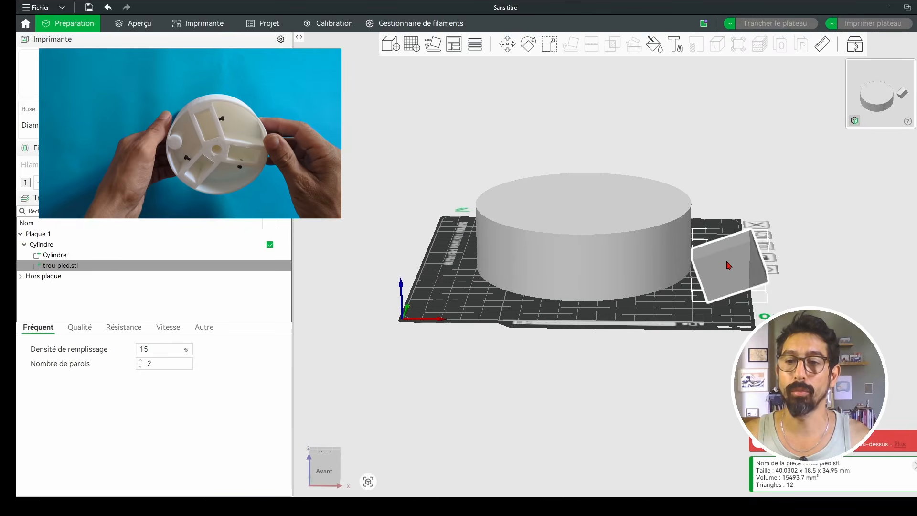
pyautogui.moveTo(750, 262); pyautogui.dragTo(738, 200)
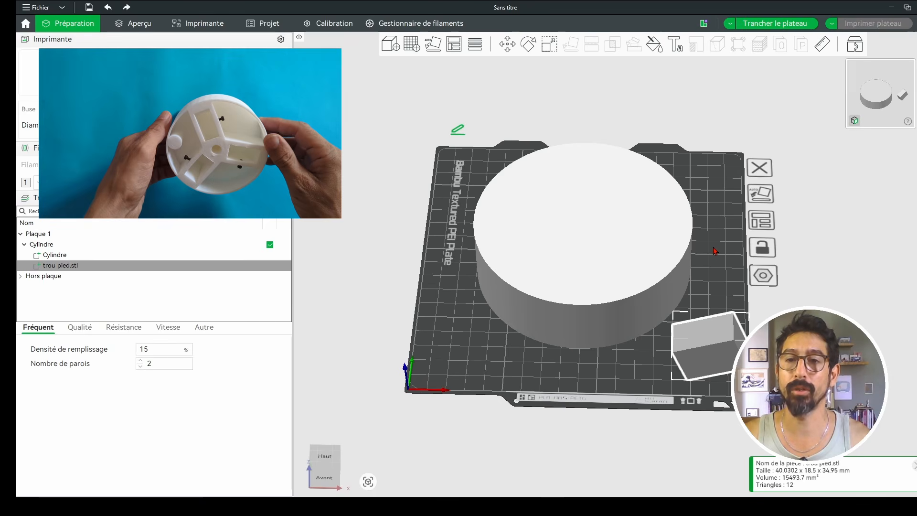
pyautogui.moveTo(711, 159)
pyautogui.mouseDown()
pyautogui.moveTo(712, 145)
pyautogui.moveTo(707, 166)
pyautogui.mouseUp()
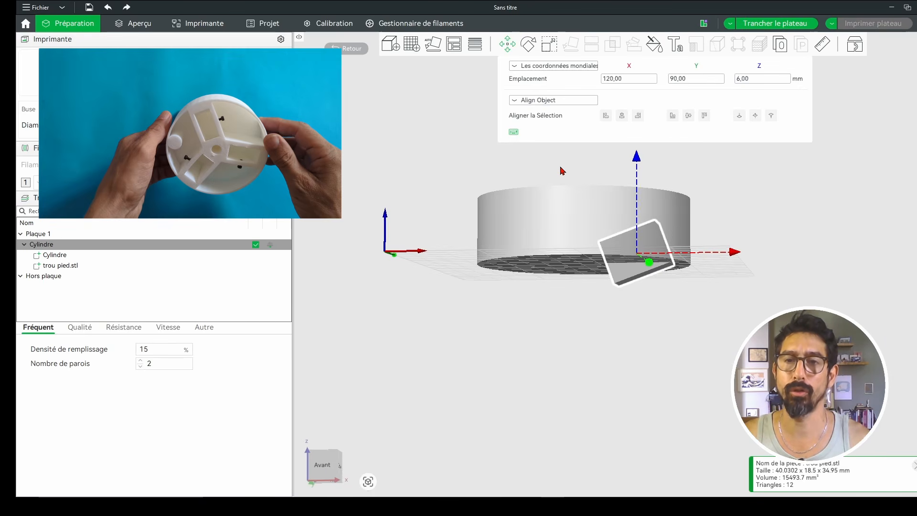
# Step: Subtract trou pied.stl from the cylinder with a Boolean Difference
pyautogui.click(562, 171)
pyautogui.click(575, 217)
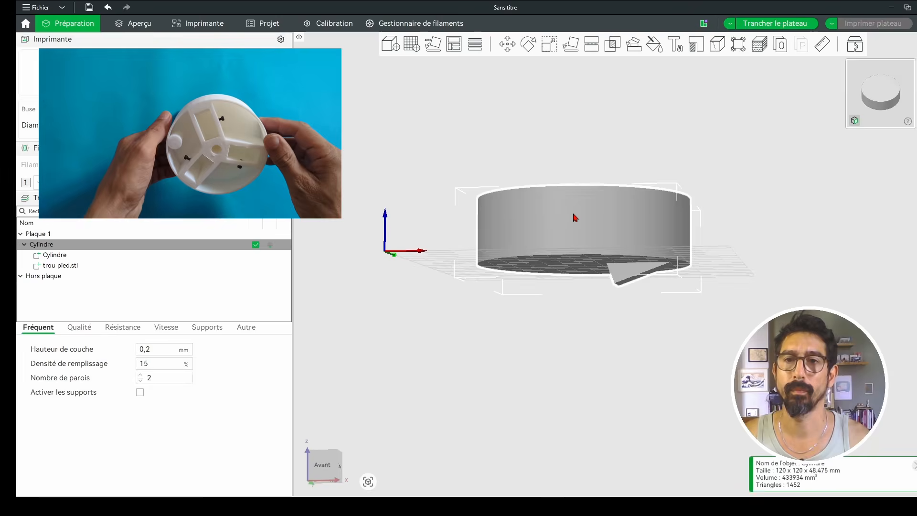
pyautogui.click(613, 46)
pyautogui.click(774, 68)
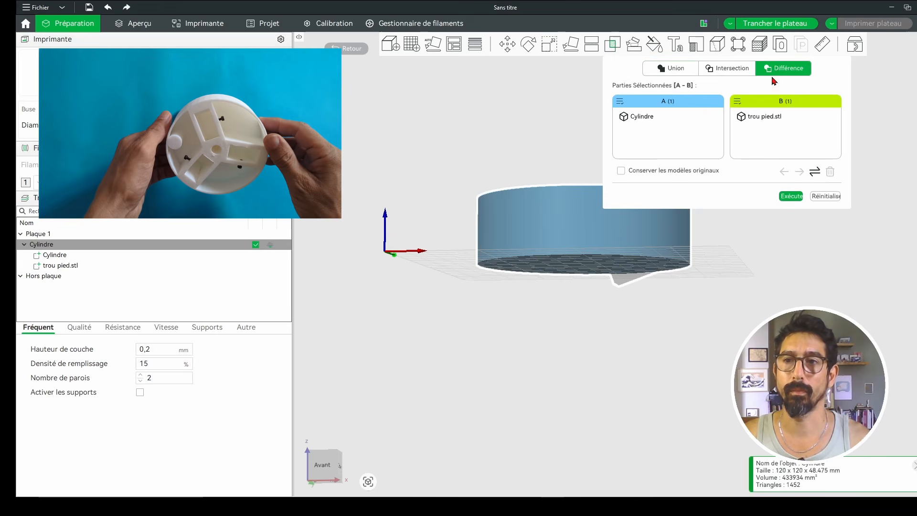
pyautogui.click(763, 122)
pyautogui.click(791, 197)
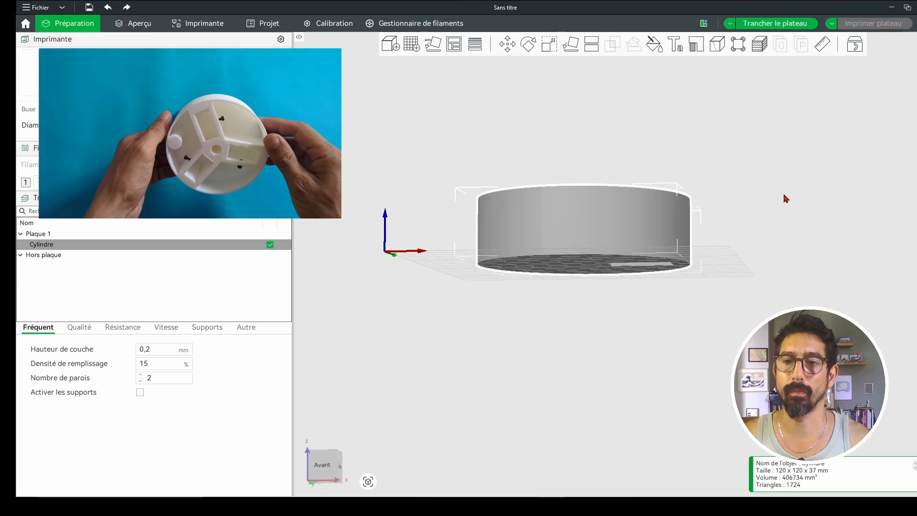
# Step: Rotate the notched cylinder about its vertical axis to reposition the foot hole for another cut
pyautogui.moveTo(784, 198); pyautogui.dragTo(786, 167)
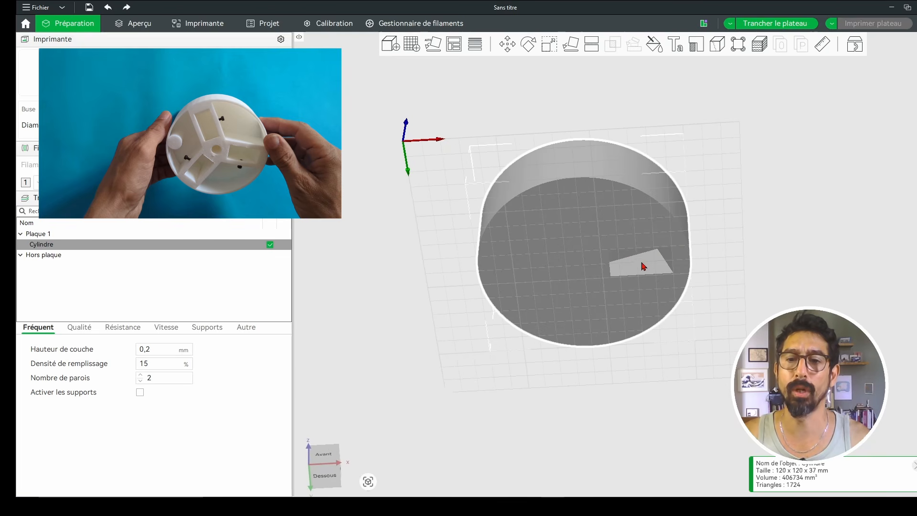
pyautogui.moveTo(643, 266); pyautogui.dragTo(654, 268)
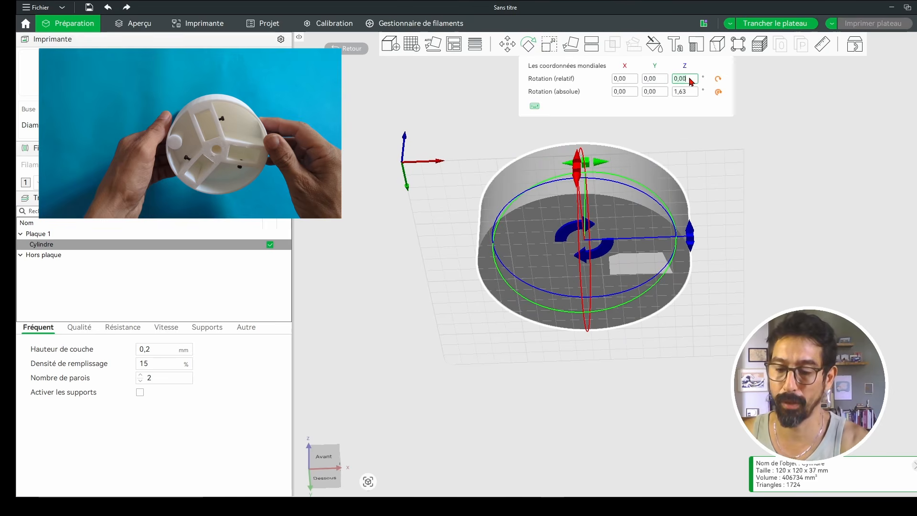
pyautogui.click(654, 80)
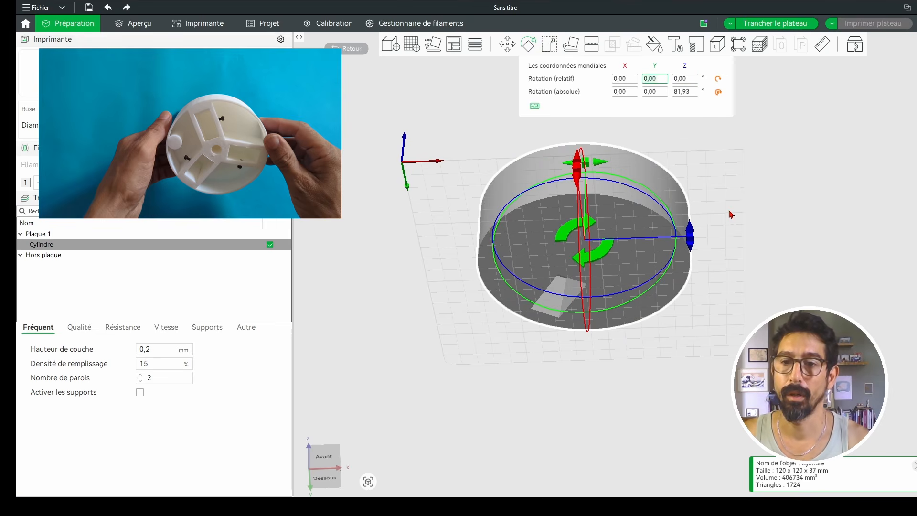
pyautogui.click(746, 201)
pyautogui.moveTo(747, 201); pyautogui.dragTo(778, 242)
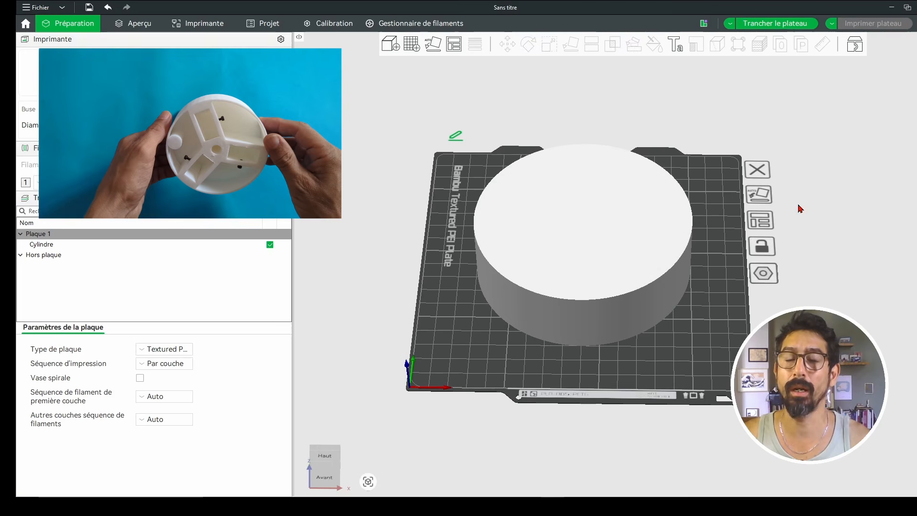
# Step: Cut the two remaining foot holes around the cylinder's underside with trou pied.stl, save the project as base 3 pieds, and slice it
pyautogui.press('2')
pyautogui.rightClick(627, 189)
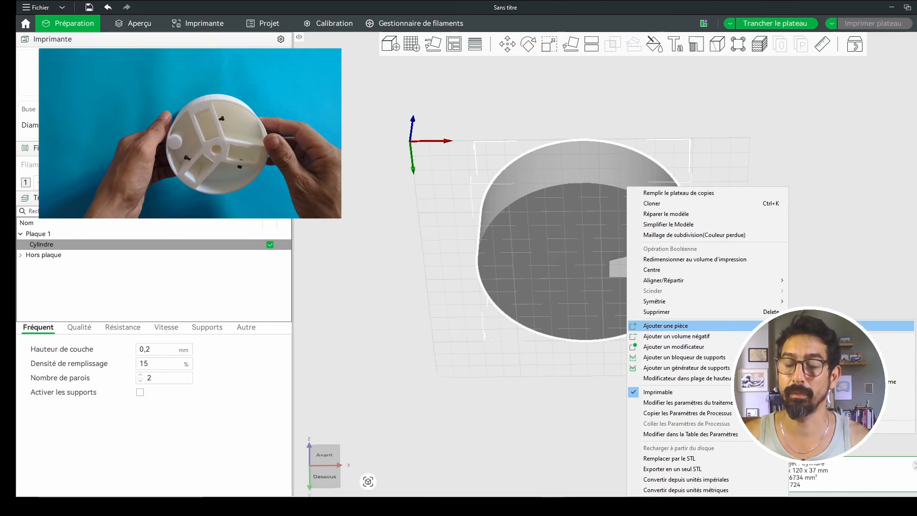
pyautogui.rightClick(635, 240)
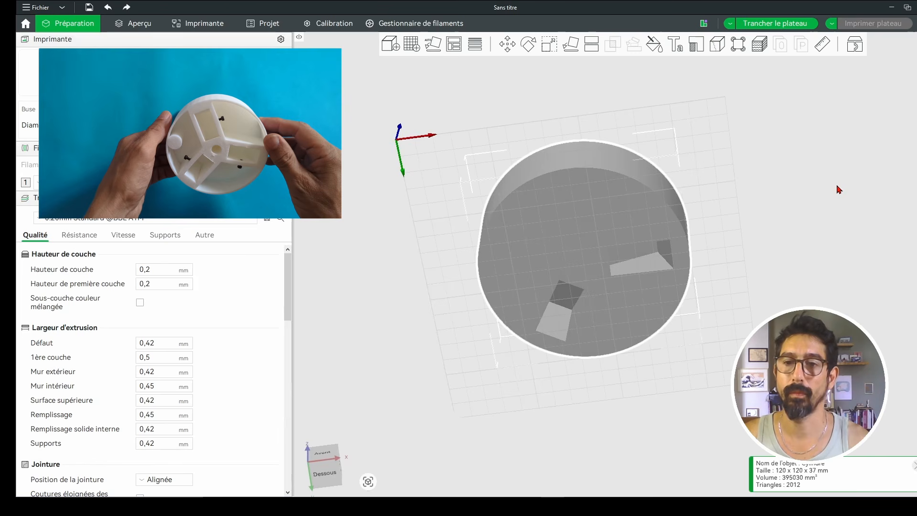
pyautogui.moveTo(839, 190); pyautogui.dragTo(807, 248)
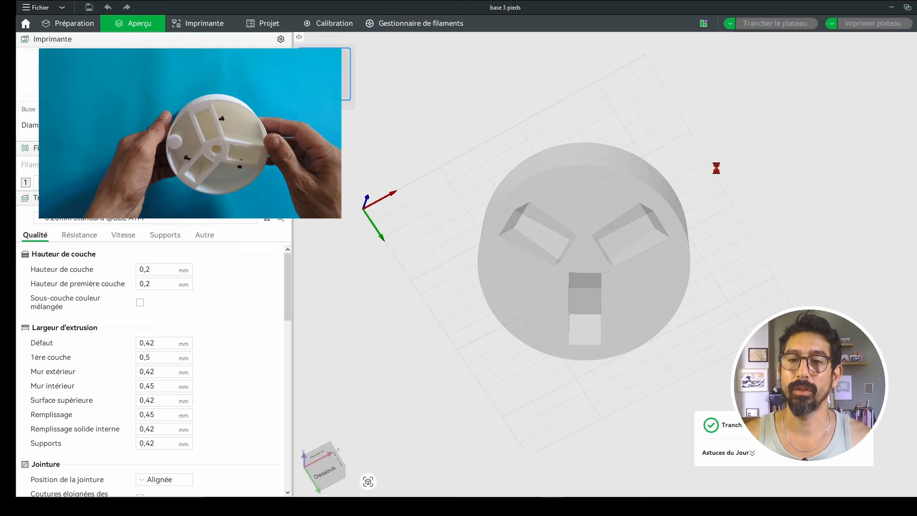
pyautogui.moveTo(678, 213); pyautogui.dragTo(671, 244)
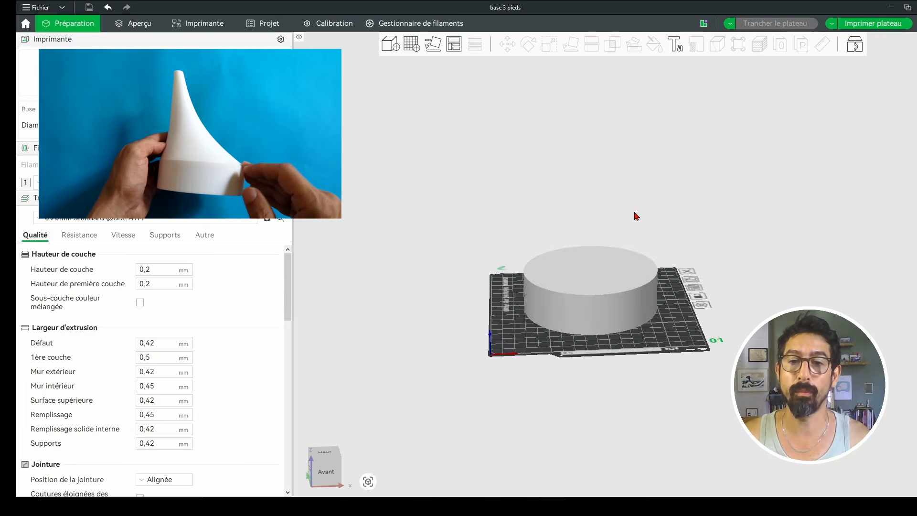
# Step: Add a tilted generic cone as a part of the base and lower it over the cylinder, at about X 122, Y 87, Z 106 mm
pyautogui.moveTo(635, 216); pyautogui.dragTo(619, 197)
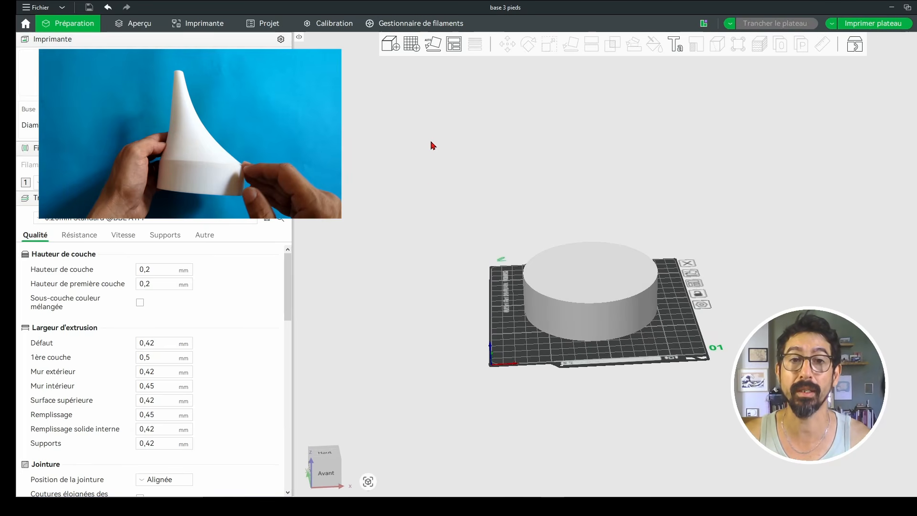
pyautogui.moveTo(554, 135); pyautogui.dragTo(630, 195)
pyautogui.moveTo(398, 70); pyautogui.dragTo(530, 143)
pyautogui.moveTo(589, 177); pyautogui.dragTo(584, 178)
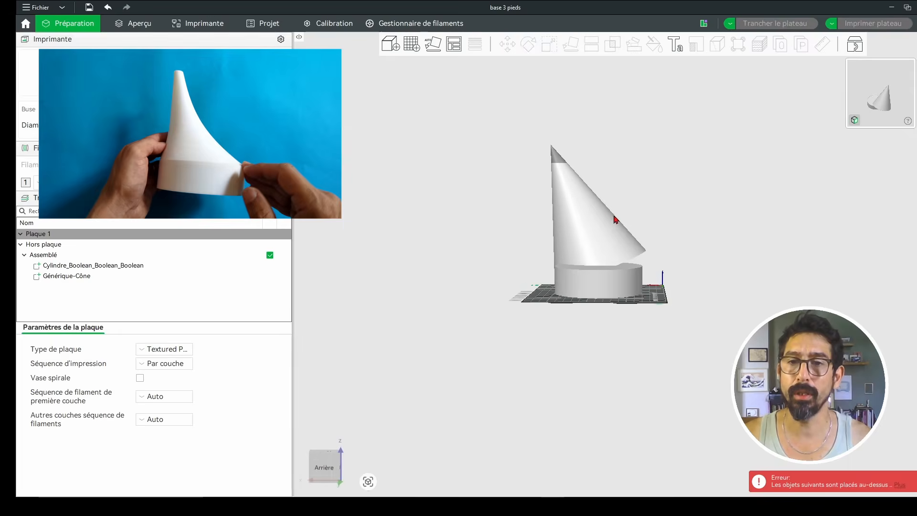
pyautogui.click(615, 220)
pyautogui.moveTo(629, 219); pyautogui.dragTo(582, 226)
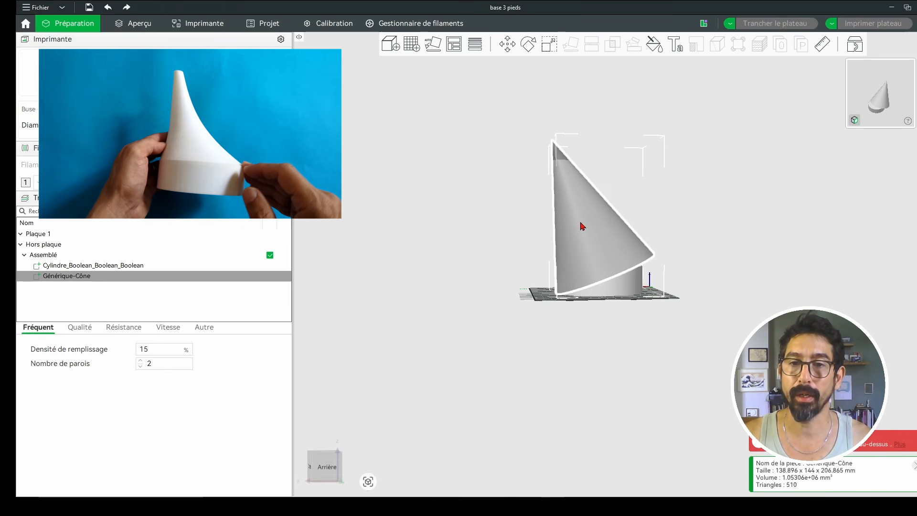
# Step: Examine from the sides and below how the tilted cone overlaps the cylinder and its foot holes
pyautogui.moveTo(740, 241); pyautogui.dragTo(566, 230)
pyautogui.moveTo(753, 246); pyautogui.dragTo(806, 249)
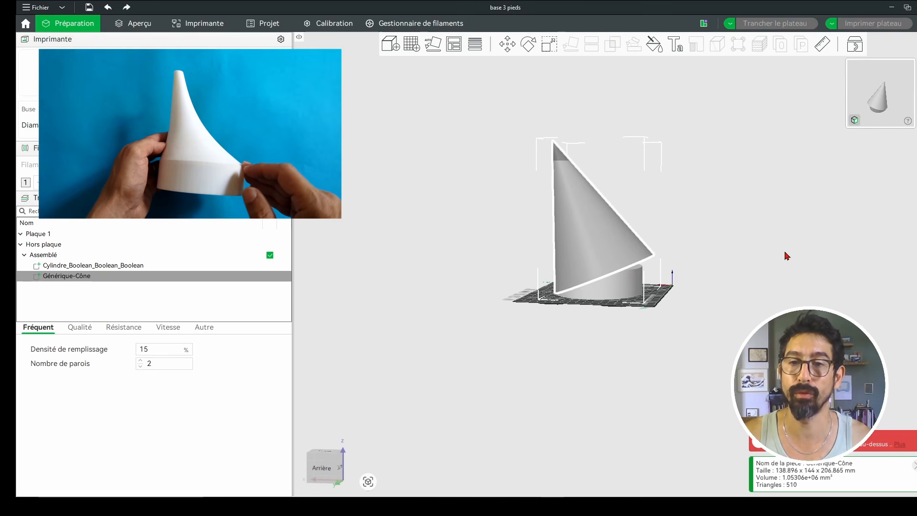
pyautogui.scroll(6, 574, 281)
pyautogui.moveTo(754, 279); pyautogui.dragTo(753, 267)
pyautogui.scroll(-3, 737, 246)
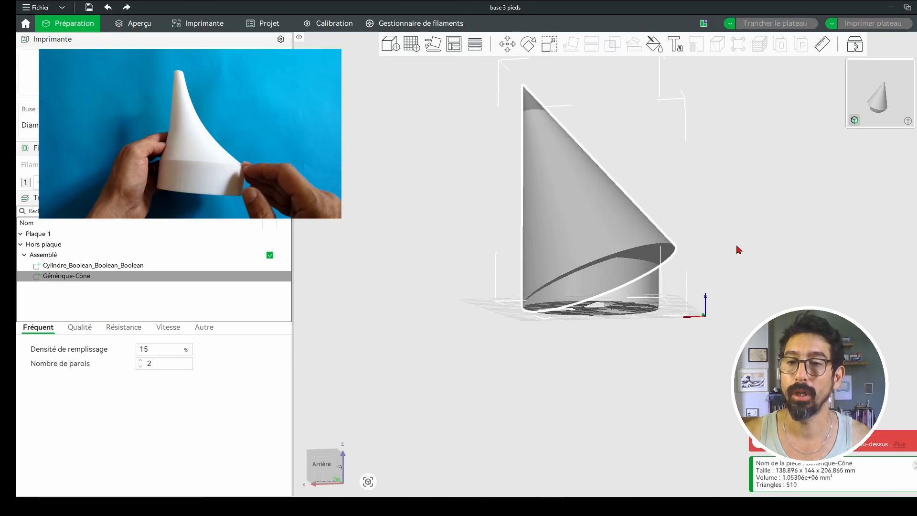
pyautogui.moveTo(734, 237); pyautogui.dragTo(741, 304, button='right')
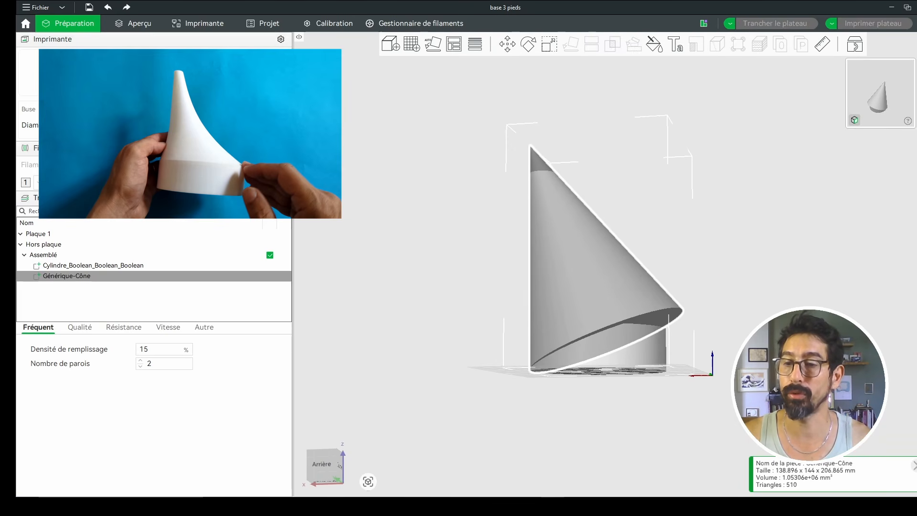
pyautogui.moveTo(720, 280); pyautogui.dragTo(745, 264)
pyautogui.click(722, 276)
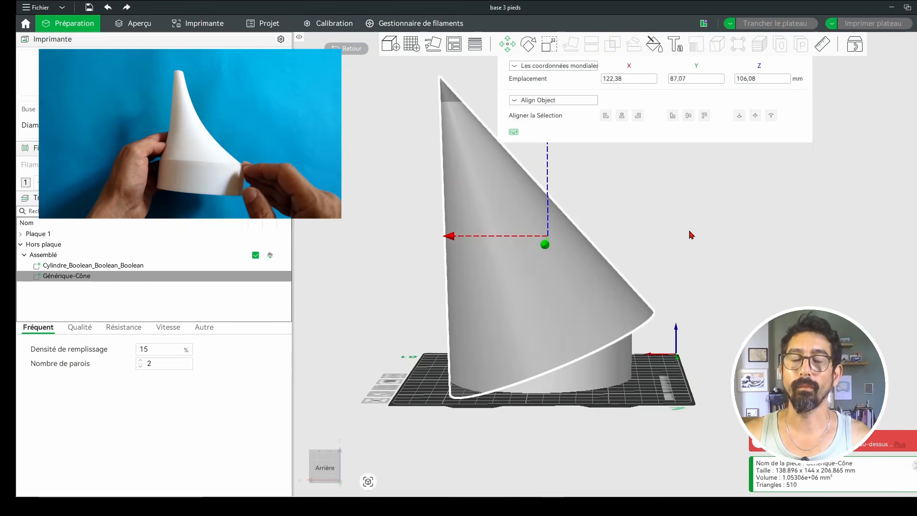
pyautogui.scroll(-4, 690, 232)
pyautogui.moveTo(691, 232); pyautogui.dragTo(645, 269, button='right')
pyautogui.moveTo(644, 269); pyautogui.dragTo(642, 250)
pyautogui.scroll(5, 463, 340)
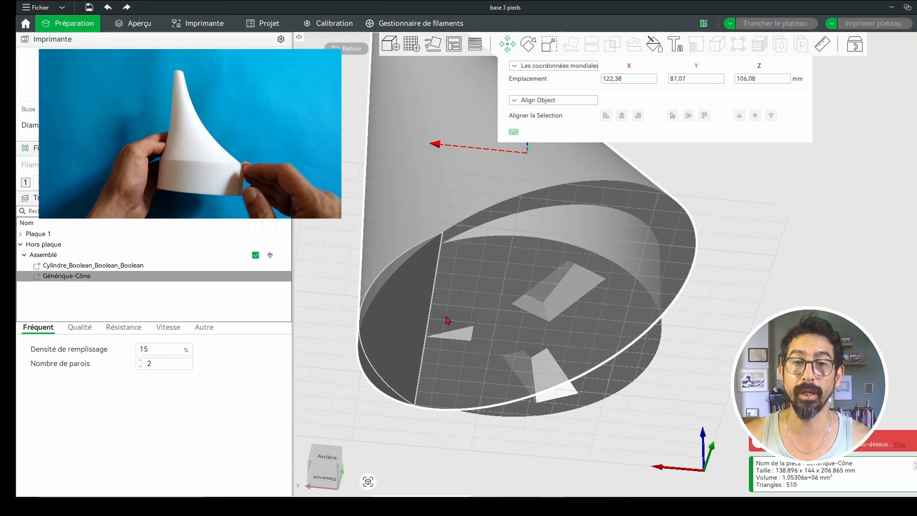
pyautogui.moveTo(767, 218); pyautogui.dragTo(771, 239)
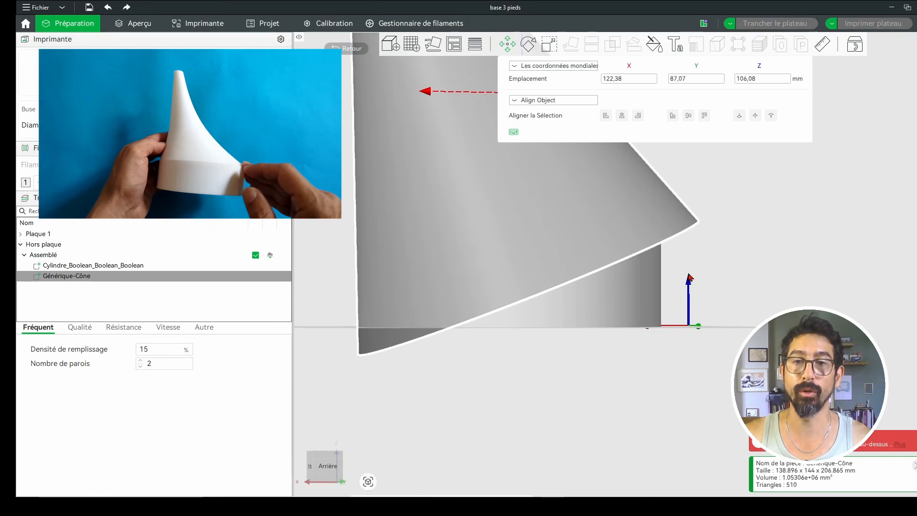
# Step: Cut the cone with a horizontal plane at a height of 26.82 mm, keeping only the upper part in its current orientation
pyautogui.scroll(-5, 668, 238)
pyautogui.moveTo(667, 238); pyautogui.dragTo(675, 278)
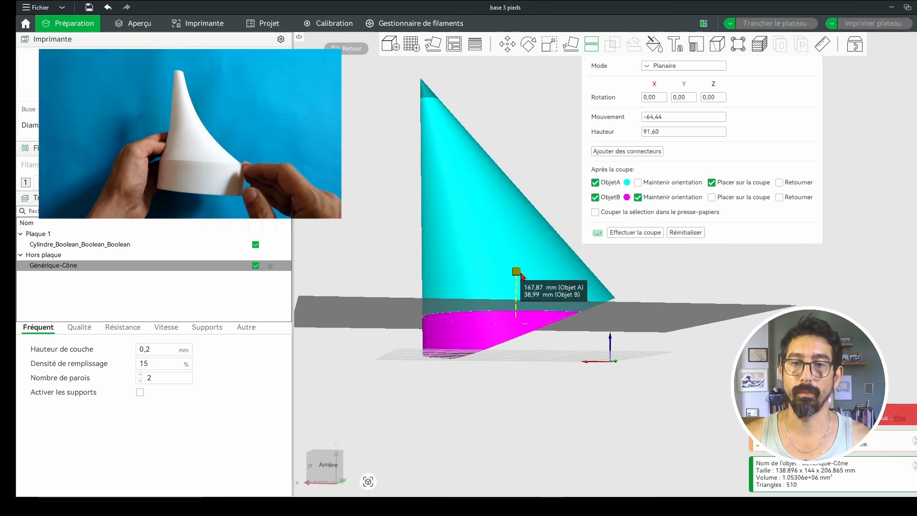
pyautogui.moveTo(521, 273); pyautogui.dragTo(521, 273)
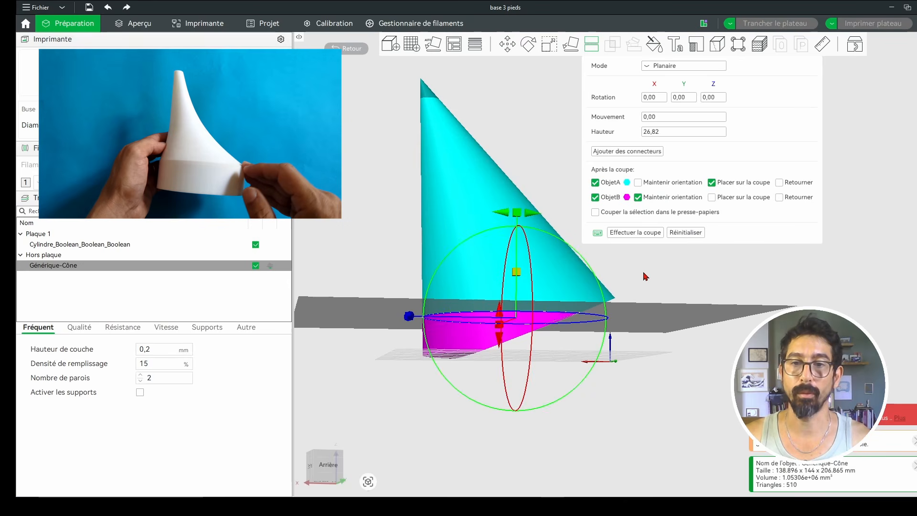
pyautogui.moveTo(645, 273); pyautogui.dragTo(640, 274)
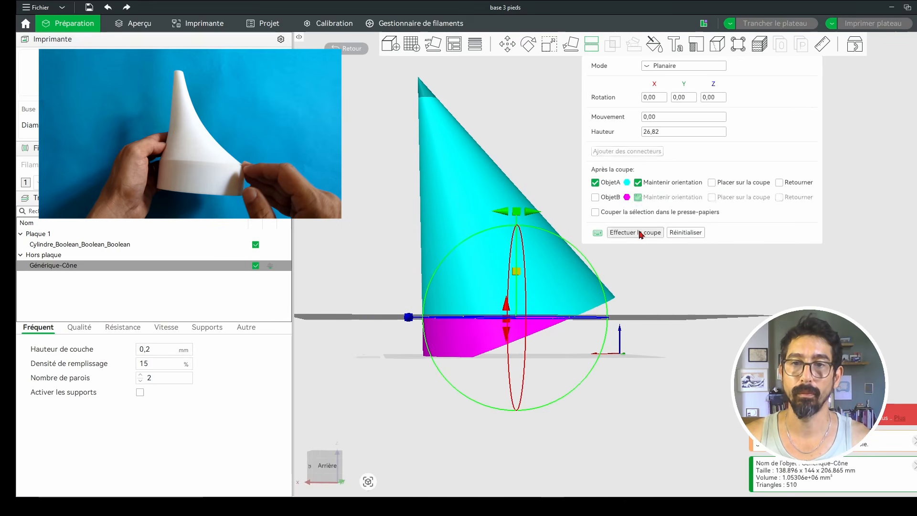
pyautogui.click(635, 232)
# Step: Try to raise the cut cone along the Z axis above the plate
pyautogui.click(506, 44)
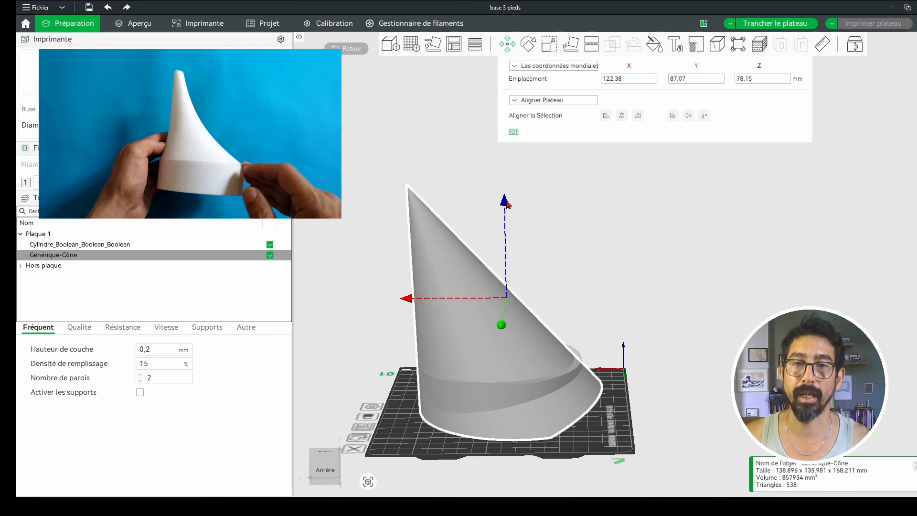
pyautogui.moveTo(507, 207); pyautogui.dragTo(504, 172)
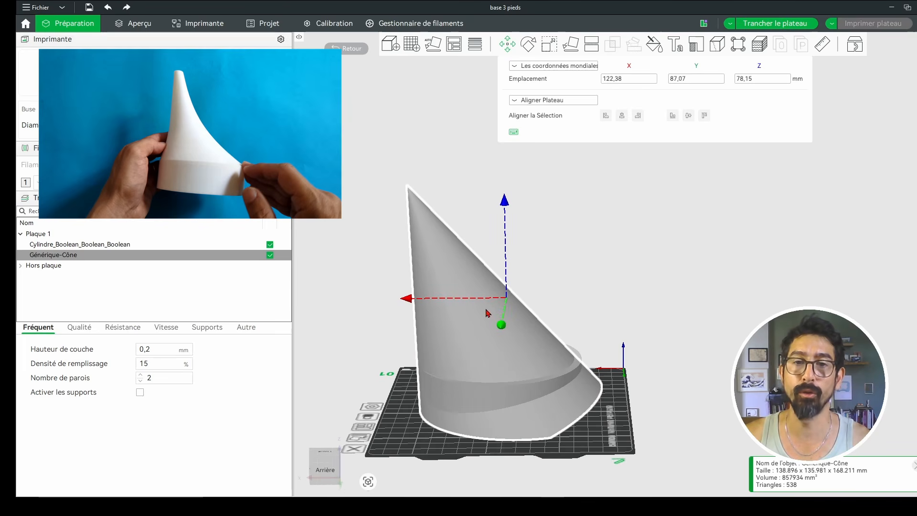
pyautogui.moveTo(502, 205); pyautogui.dragTo(489, 140)
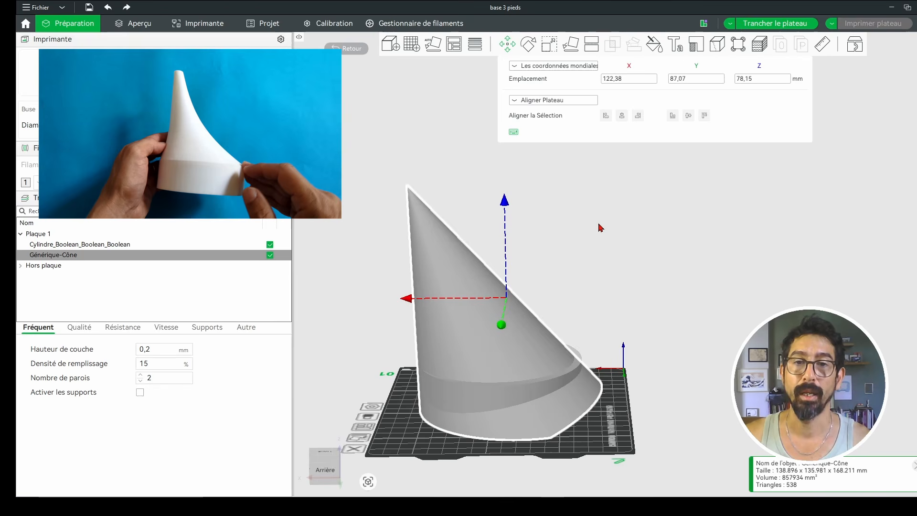
pyautogui.moveTo(601, 228); pyautogui.dragTo(532, 189, button='middle')
pyautogui.moveTo(440, 164)
pyautogui.mouseDown()
pyautogui.moveTo(440, 93)
pyautogui.moveTo(442, 180)
pyautogui.mouseUp()
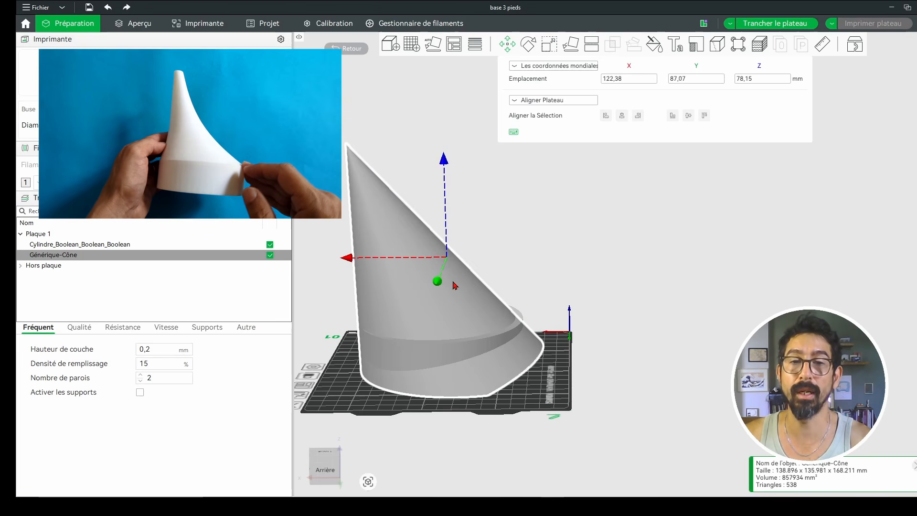
# Step: Merge the three-hole cylinder and the cut cone into one multi-part assembly
pyautogui.keyDown('ctrl'); pyautogui.click(518, 317); pyautogui.keyUp('ctrl')
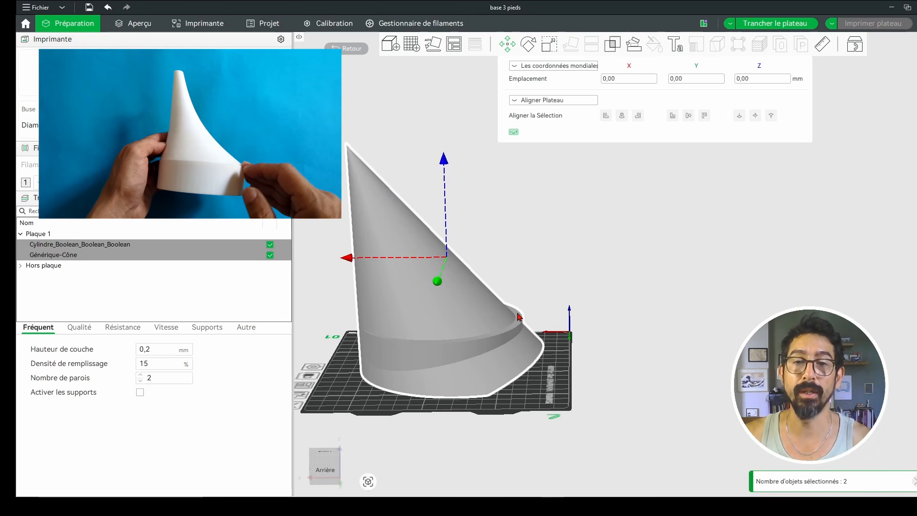
pyautogui.rightClick(466, 299)
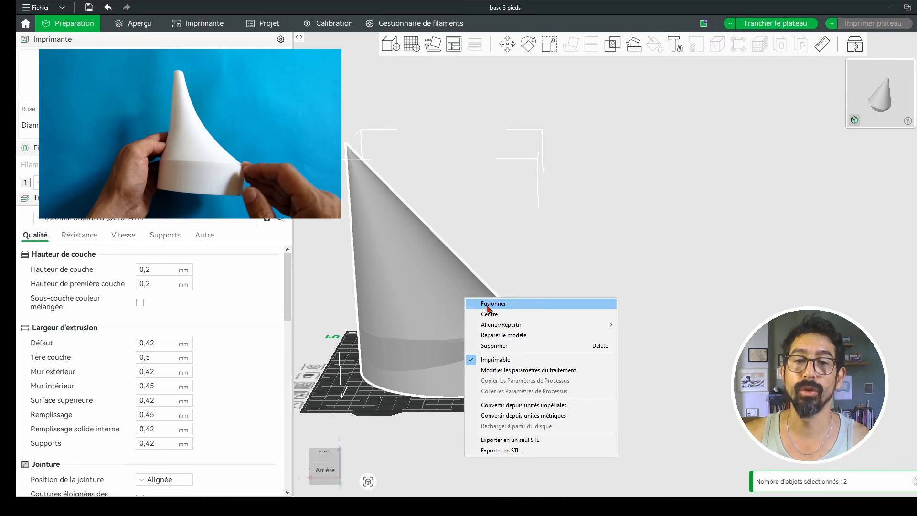
pyautogui.click(488, 304)
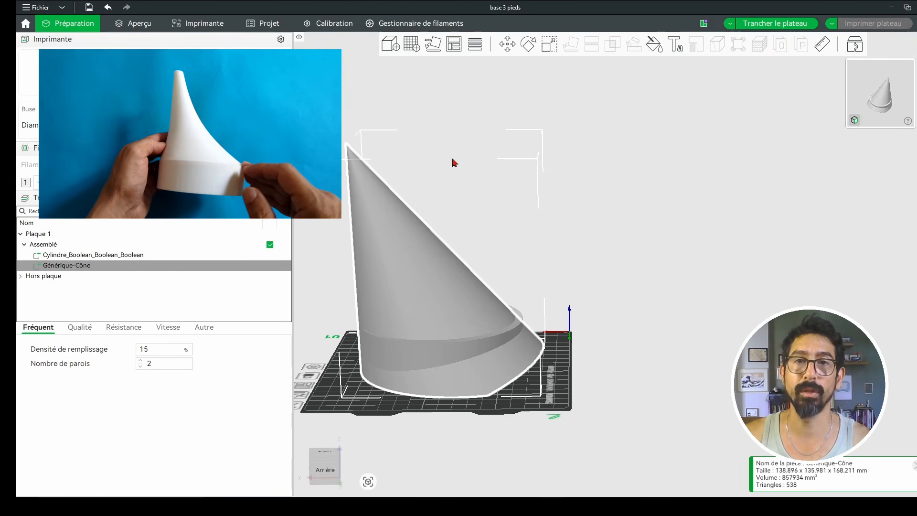
# Step: Raise the cone part along the Z axis so its cut underside sits near the cylinder's upper edge
pyautogui.click(508, 45)
pyautogui.moveTo(445, 161); pyautogui.dragTo(443, 93)
pyautogui.moveTo(562, 277); pyautogui.dragTo(568, 261)
pyautogui.scroll(5, 496, 323)
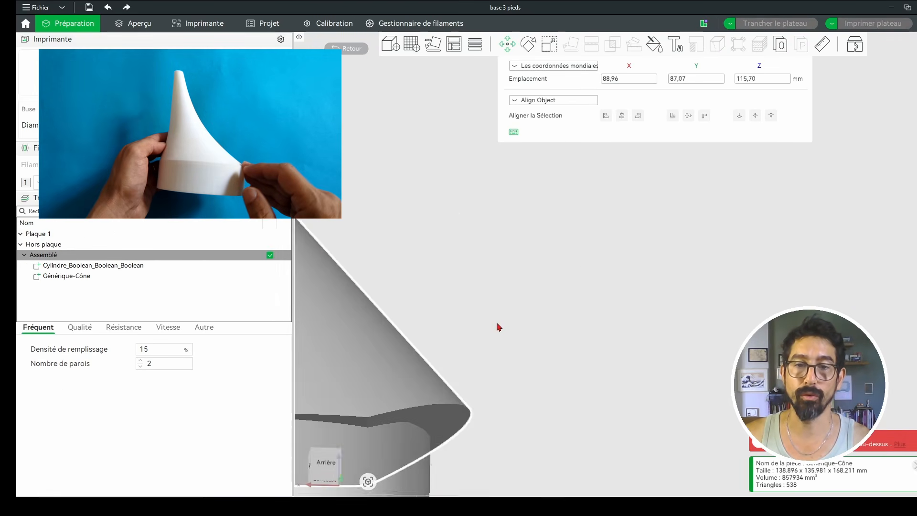
pyautogui.moveTo(502, 299); pyautogui.dragTo(659, 227, button='right')
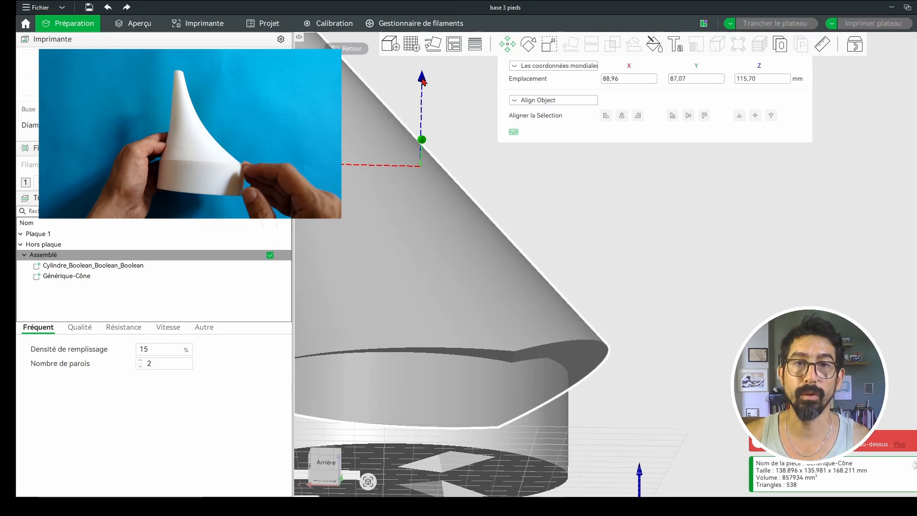
pyautogui.moveTo(422, 79); pyautogui.dragTo(422, 85)
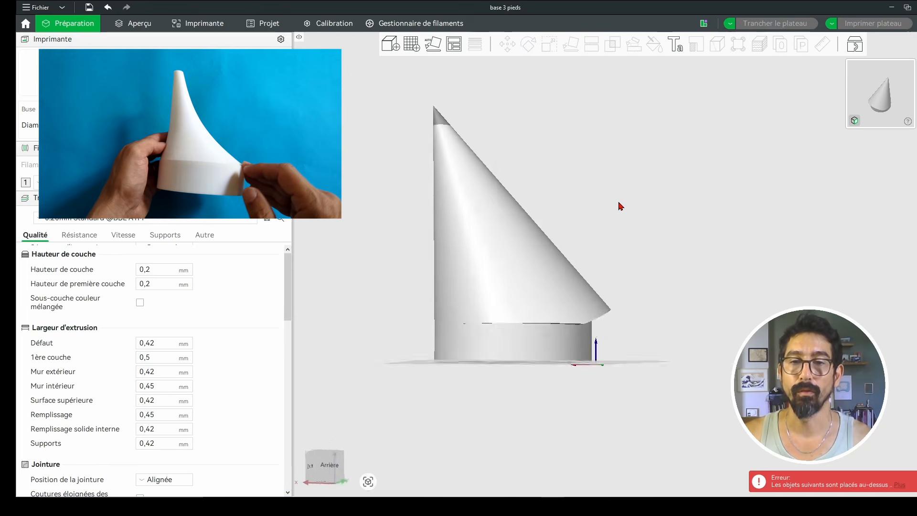
# Step: Load couronne.stl as an added part of the assembly and position the ring around the cone and cylinder
pyautogui.moveTo(619, 202); pyautogui.dragTo(540, 295)
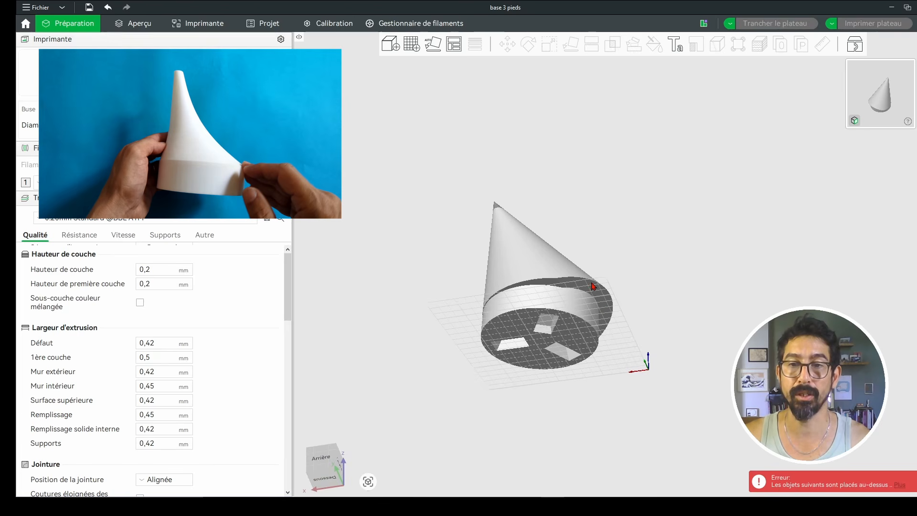
pyautogui.moveTo(654, 242); pyautogui.dragTo(569, 307)
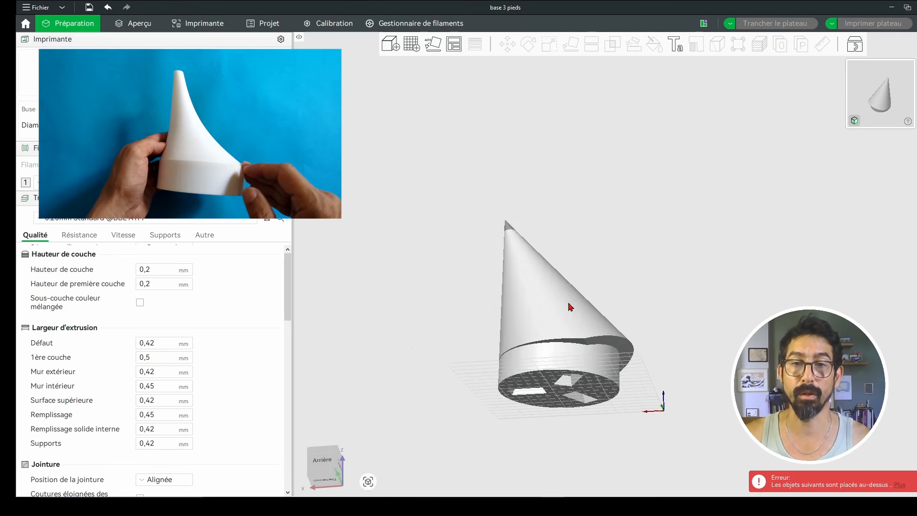
pyautogui.rightClick(569, 307)
pyautogui.moveTo(610, 328)
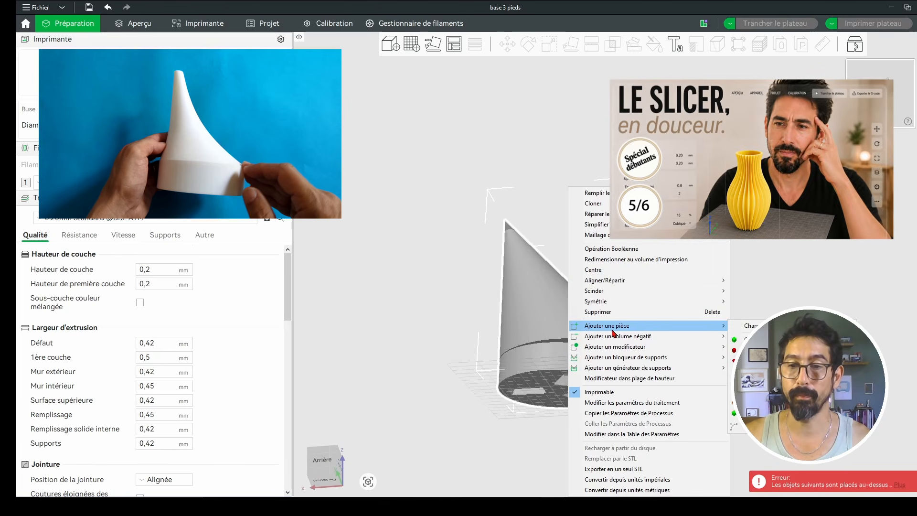
pyautogui.click(755, 329)
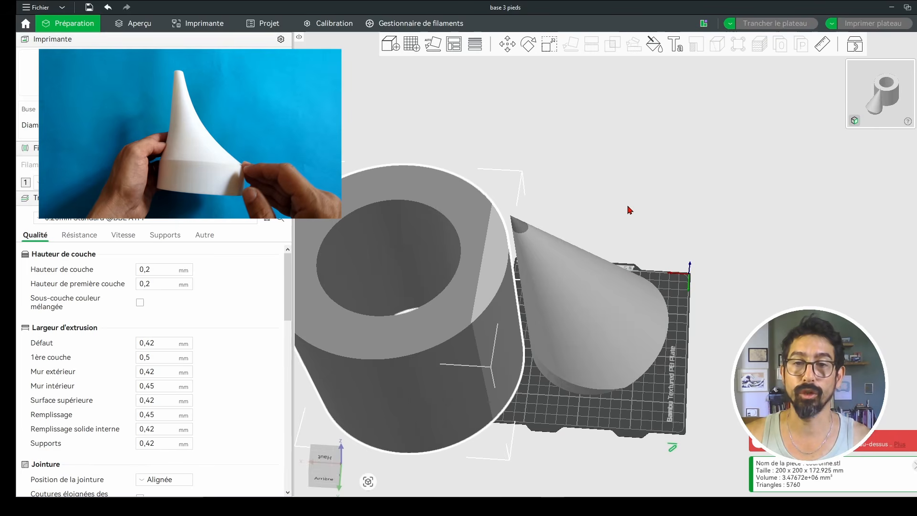
pyautogui.moveTo(628, 211); pyautogui.dragTo(592, 239)
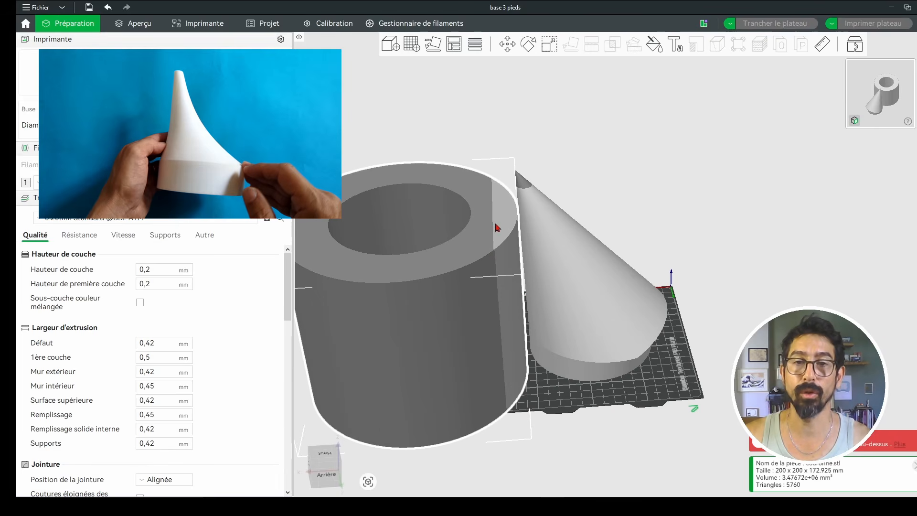
pyautogui.moveTo(496, 228); pyautogui.dragTo(474, 210)
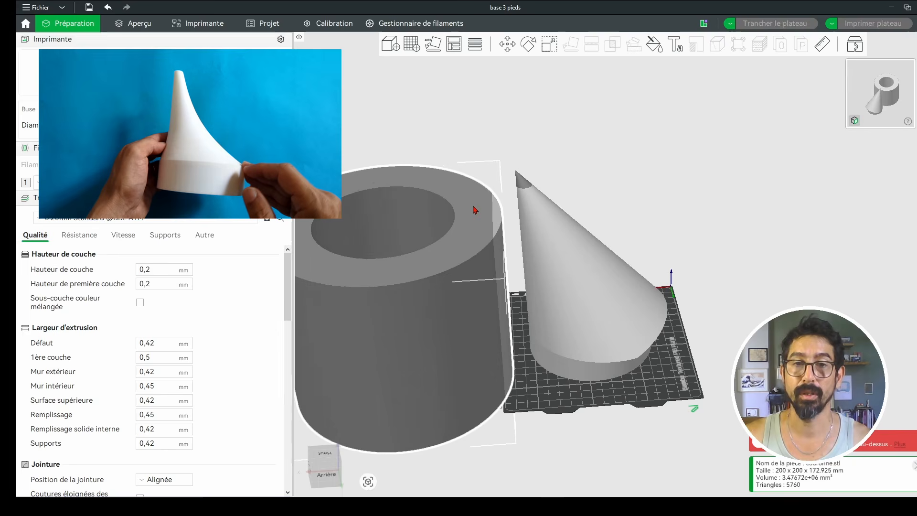
pyautogui.moveTo(474, 210); pyautogui.dragTo(586, 179, button='right')
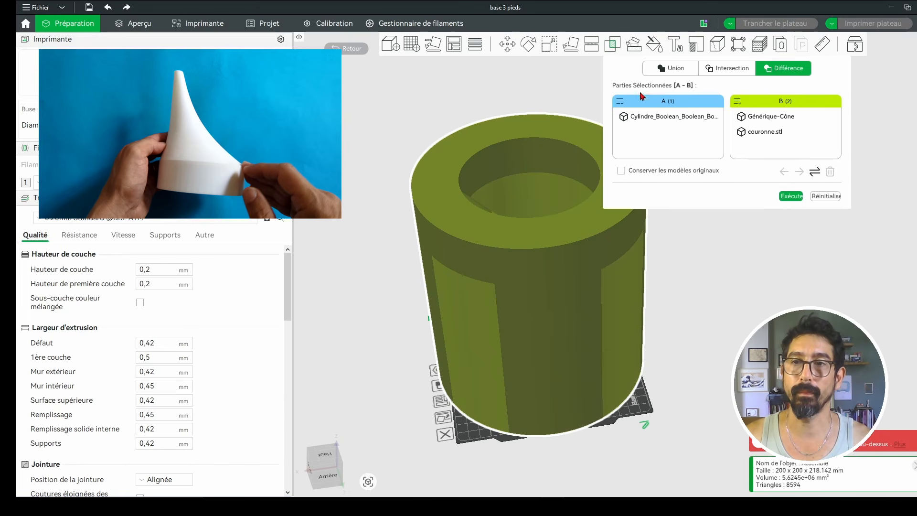
# Step: Subtract couronne.stl from both the cylinder and the cone with a Boolean difference, without keeping the original models
pyautogui.moveTo(763, 122); pyautogui.dragTo(695, 135)
pyautogui.click(760, 117)
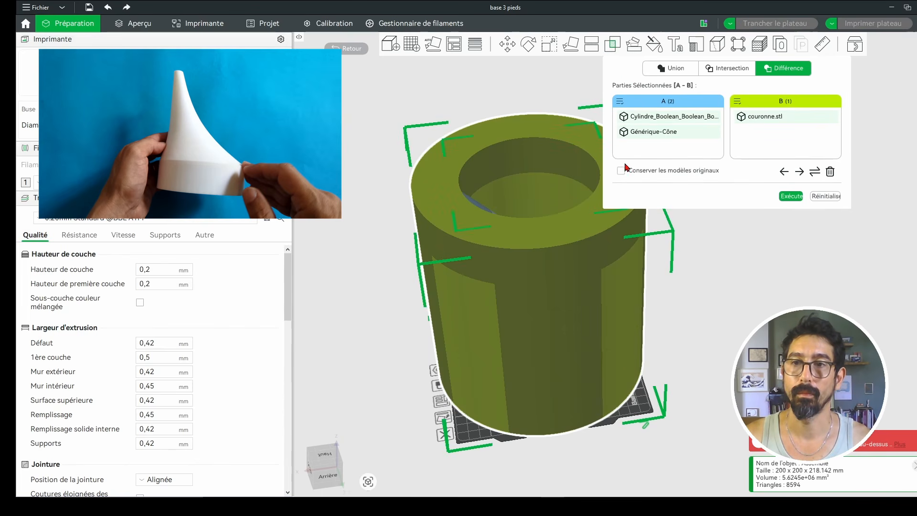
pyautogui.click(790, 196)
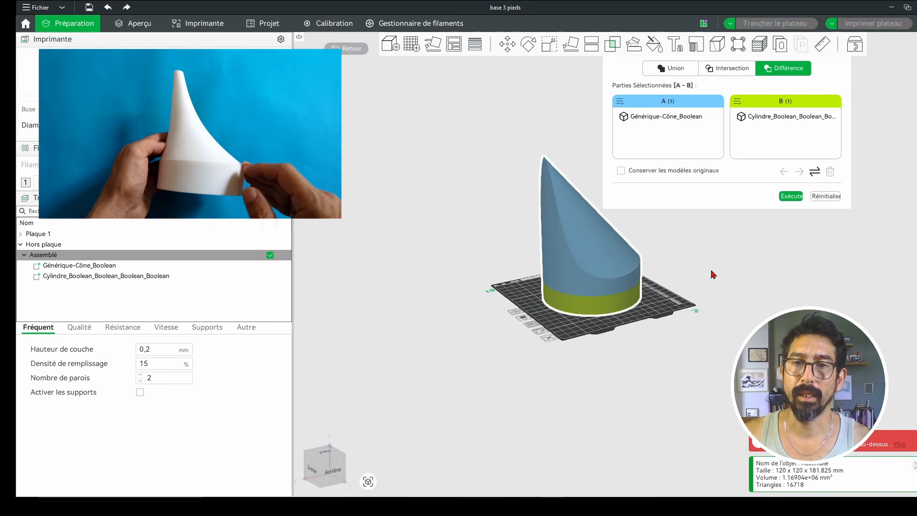
pyautogui.moveTo(713, 274); pyautogui.dragTo(689, 234)
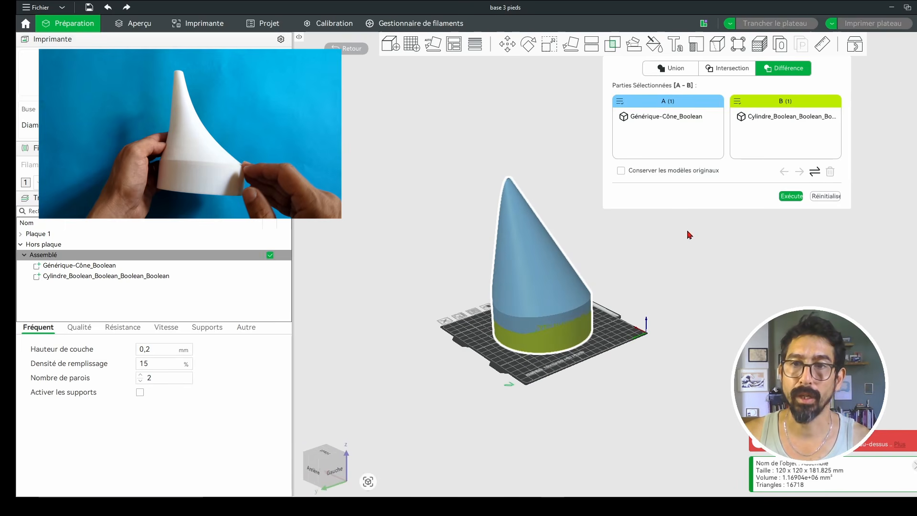
pyautogui.click(613, 45)
pyautogui.click(688, 279)
pyautogui.moveTo(688, 278); pyautogui.dragTo(676, 259)
pyautogui.scroll(3, 682, 224)
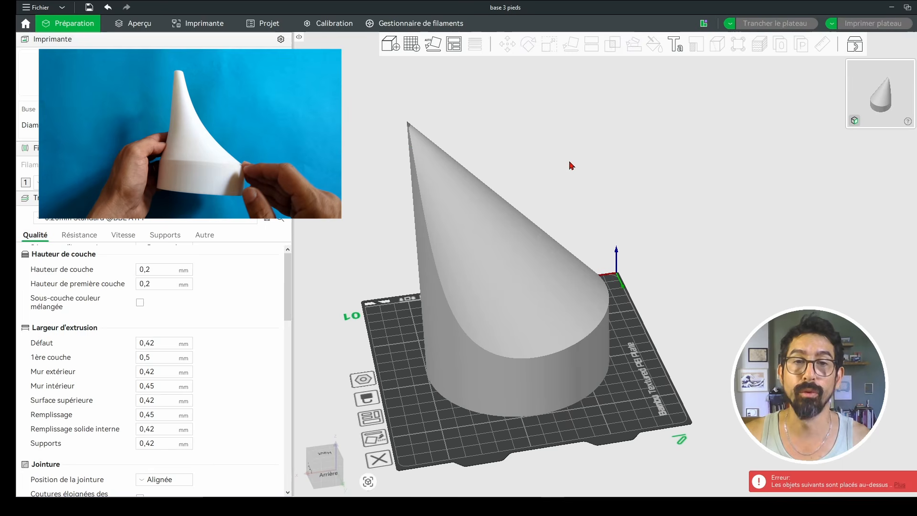
# Step: Cut off the assembly's tip with a horizontal plane at a height of 161.38 mm, keeping only the lower part in its current orientation
pyautogui.moveTo(575, 173); pyautogui.dragTo(571, 163)
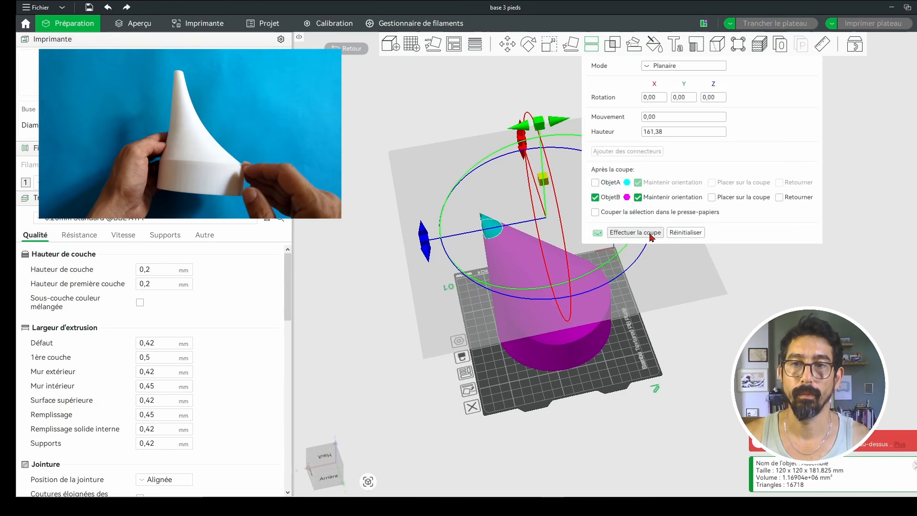
pyautogui.click(651, 237)
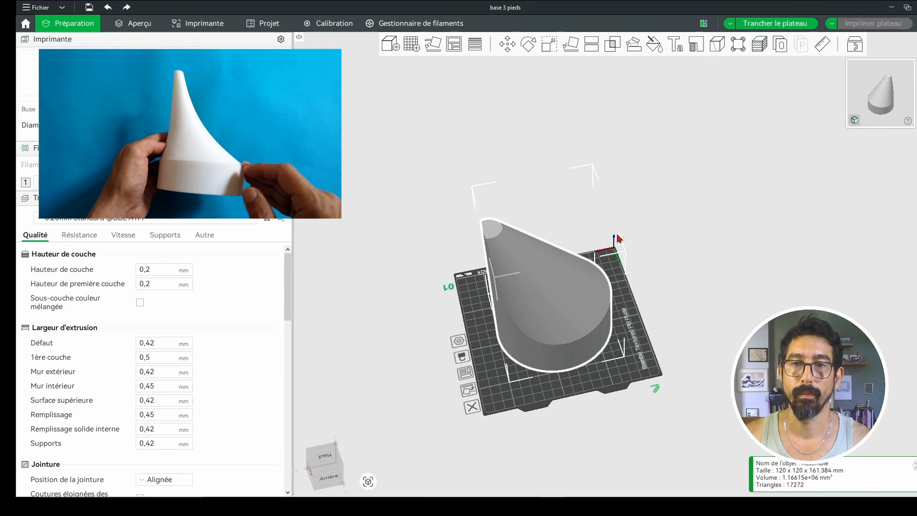
pyautogui.moveTo(652, 237); pyautogui.dragTo(622, 193)
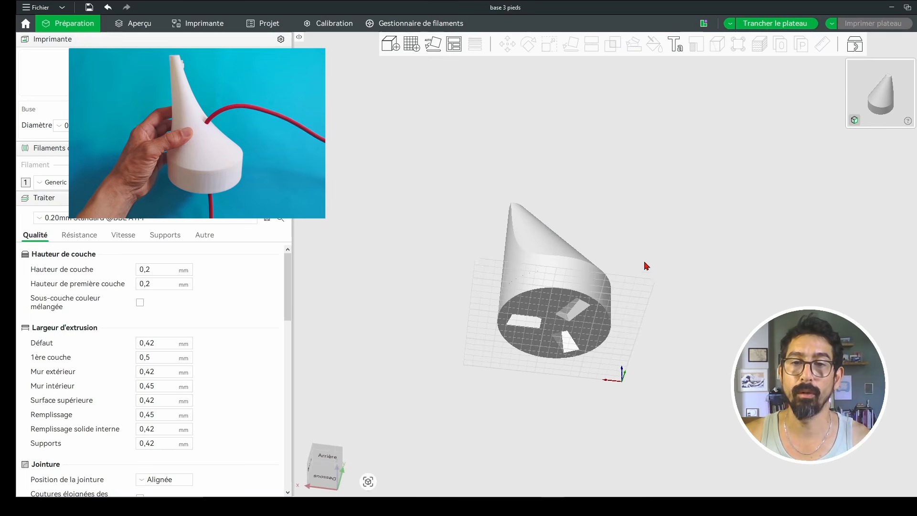
pyautogui.moveTo(646, 266); pyautogui.dragTo(644, 272)
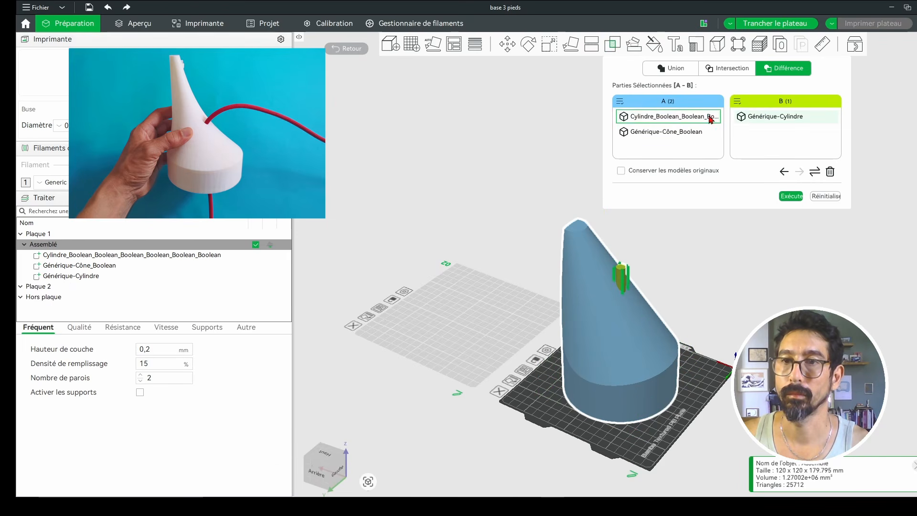
# Step: Subtract the small generic cylinder on the sloped side from the cone and the base with a Boolean difference
pyautogui.click(761, 117)
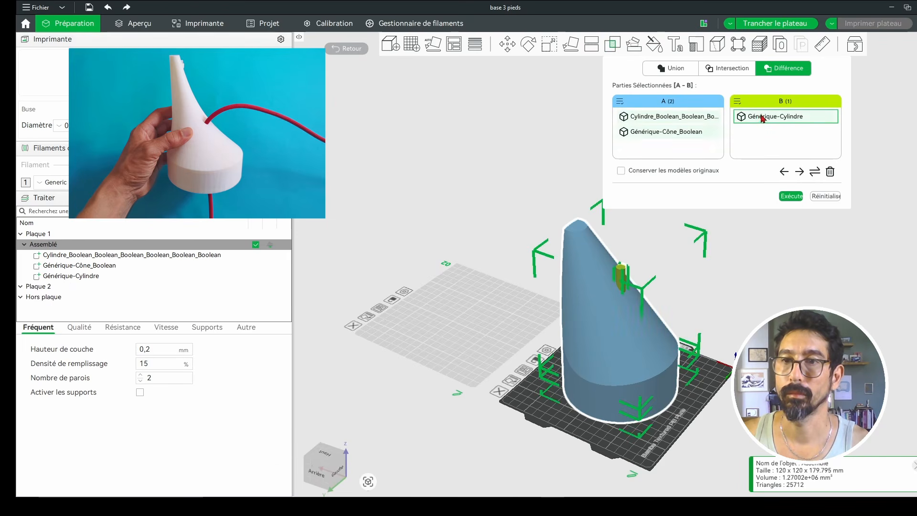
pyautogui.click(789, 196)
pyautogui.press('1')
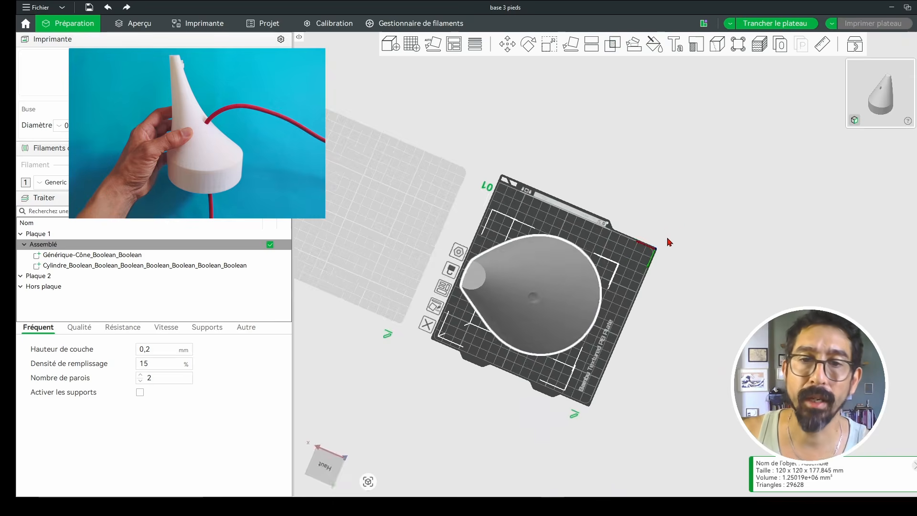
pyautogui.press('2')
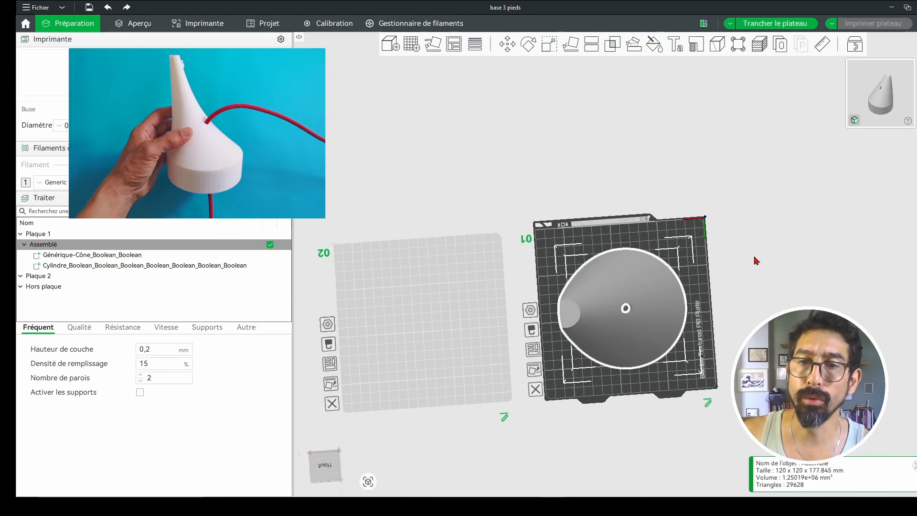
pyautogui.press('0')
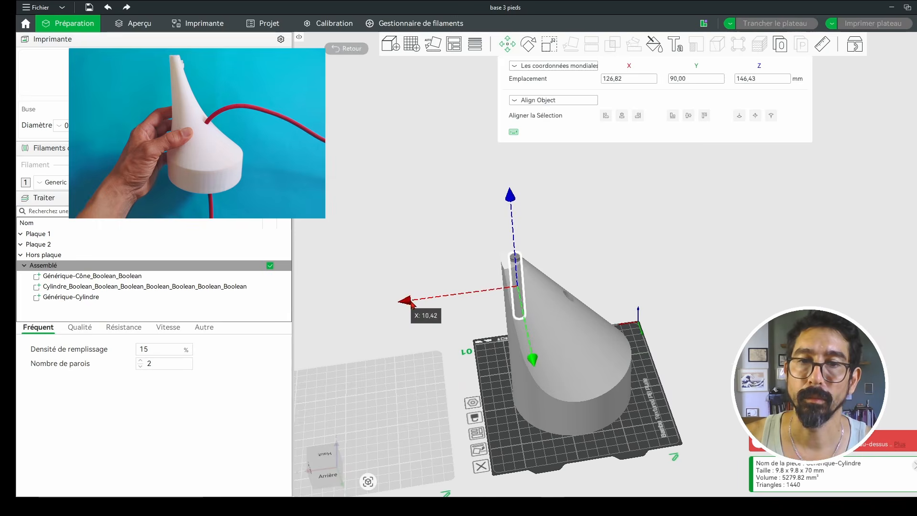
# Step: Shift the 9.8 mm generic cylinder about 10 mm along X into the cone's tip and subtract it from the cone and base
pyautogui.moveTo(420, 307); pyautogui.dragTo(408, 305)
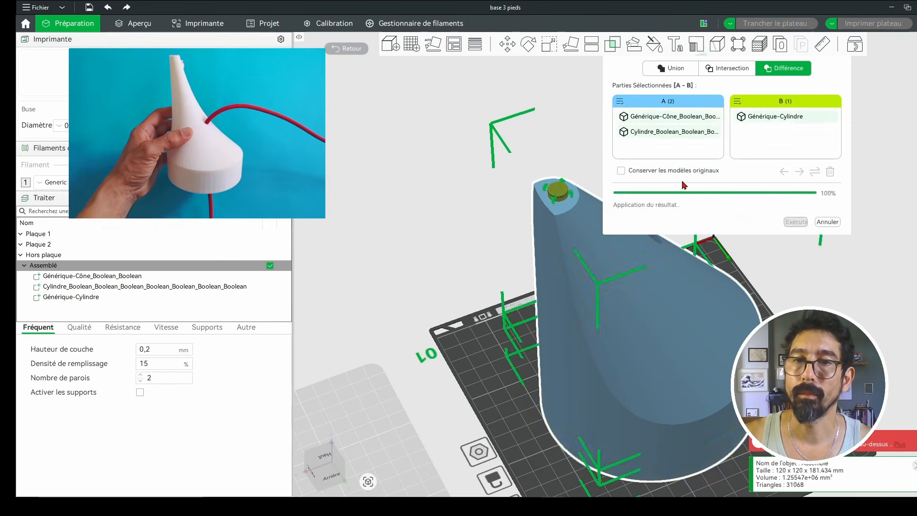
pyautogui.press('2')
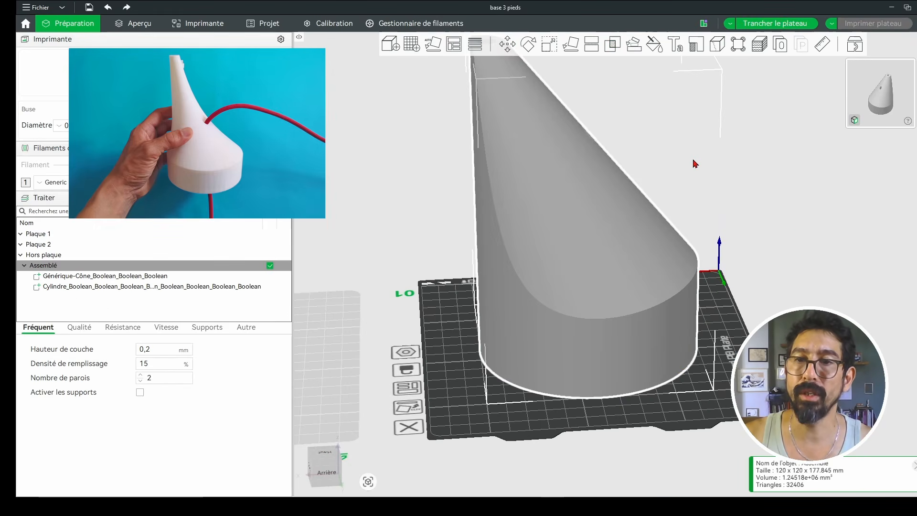
# Step: Check the assembled cone base from below and above, deselect it and slice plate 1
pyautogui.press('2')
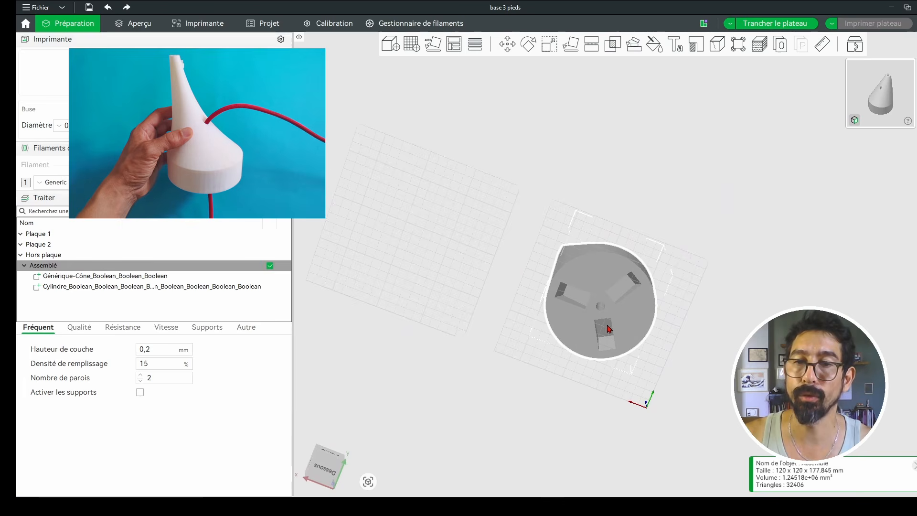
pyautogui.moveTo(719, 249); pyautogui.dragTo(724, 273)
pyautogui.moveTo(727, 313); pyautogui.dragTo(729, 228)
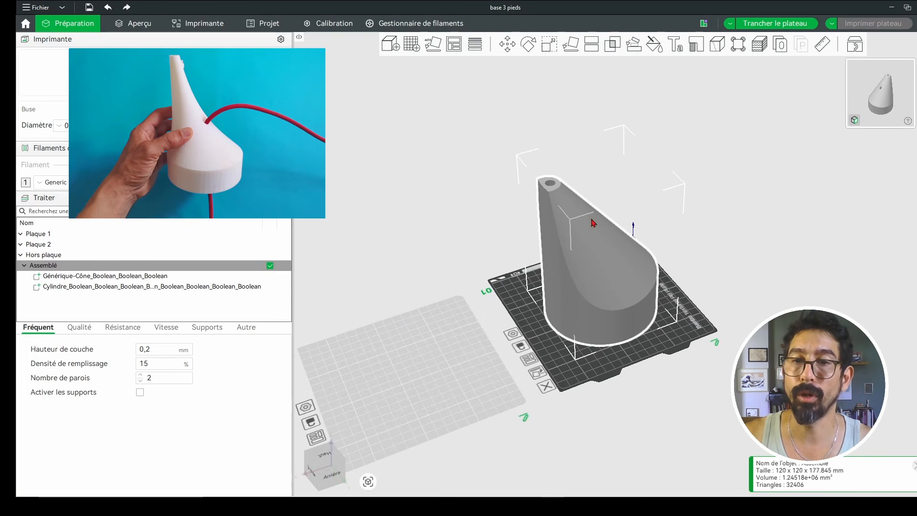
pyautogui.scroll(-2, 594, 221)
pyautogui.click(726, 267)
pyautogui.moveTo(726, 266); pyautogui.dragTo(736, 143)
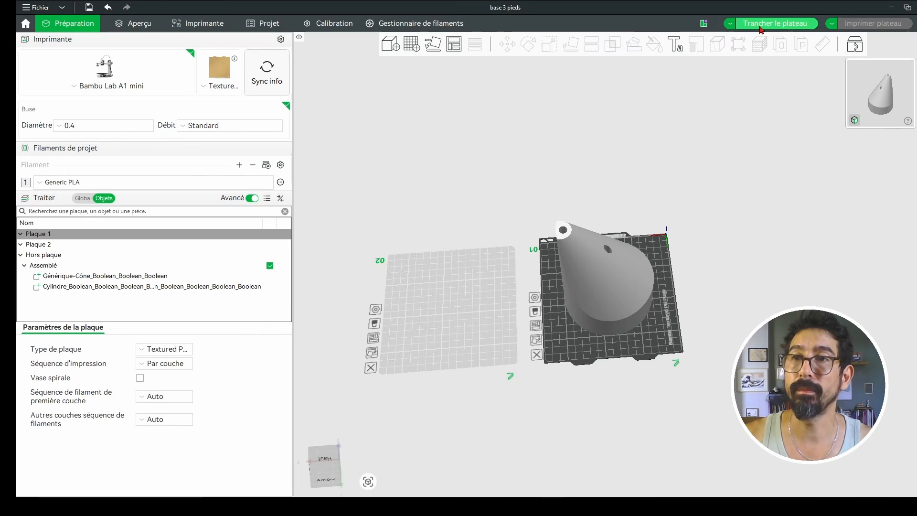
pyautogui.click(759, 24)
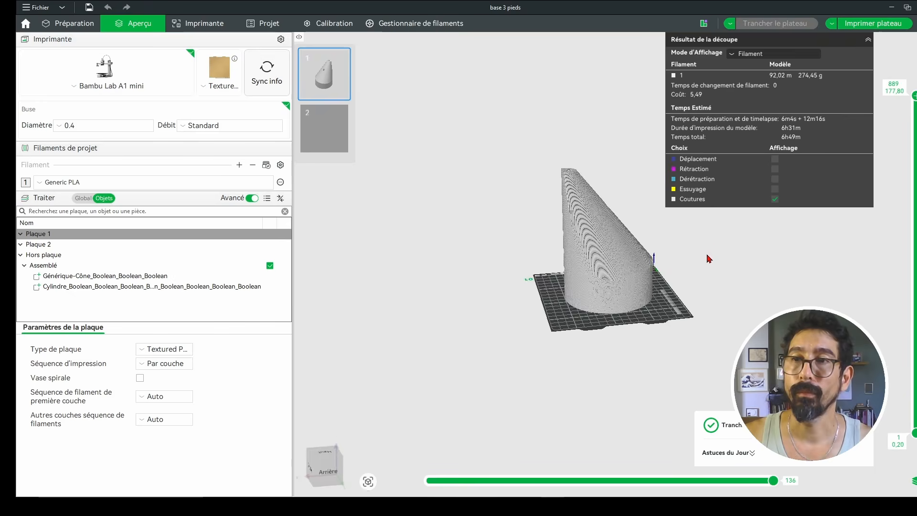
# Step: Examine the seam lines along the sides of the sliced cone base in the preview
pyautogui.scroll(5, 629, 236)
pyautogui.moveTo(599, 240)
pyautogui.mouseDown()
pyautogui.moveTo(624, 213)
pyautogui.moveTo(615, 231)
pyautogui.moveTo(589, 244)
pyautogui.mouseUp()
pyautogui.moveTo(623, 167); pyautogui.dragTo(656, 210, button='right')
pyautogui.moveTo(605, 186)
pyautogui.mouseDown()
pyautogui.moveTo(615, 191)
pyautogui.moveTo(608, 209)
pyautogui.moveTo(598, 190)
pyautogui.moveTo(622, 192)
pyautogui.mouseUp()
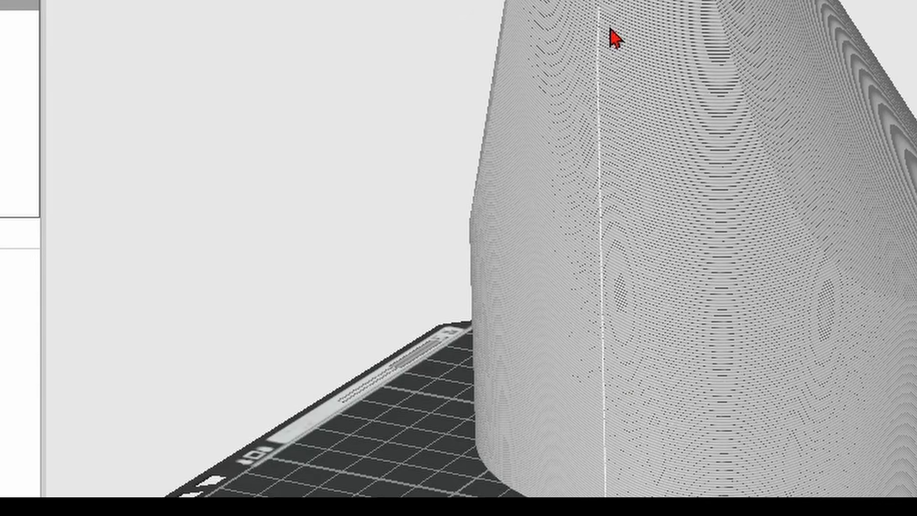
pyautogui.moveTo(566, 6); pyautogui.dragTo(564, 1)
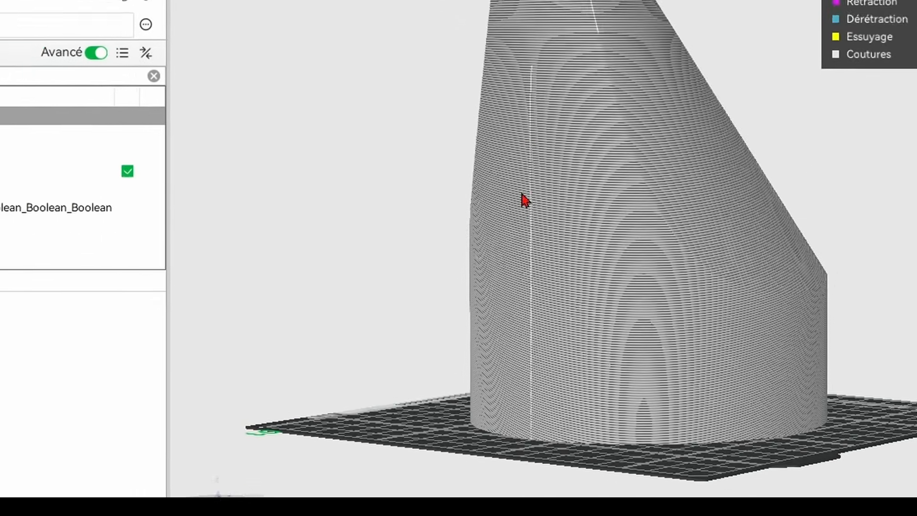
pyautogui.moveTo(690, 118); pyautogui.dragTo(659, 116)
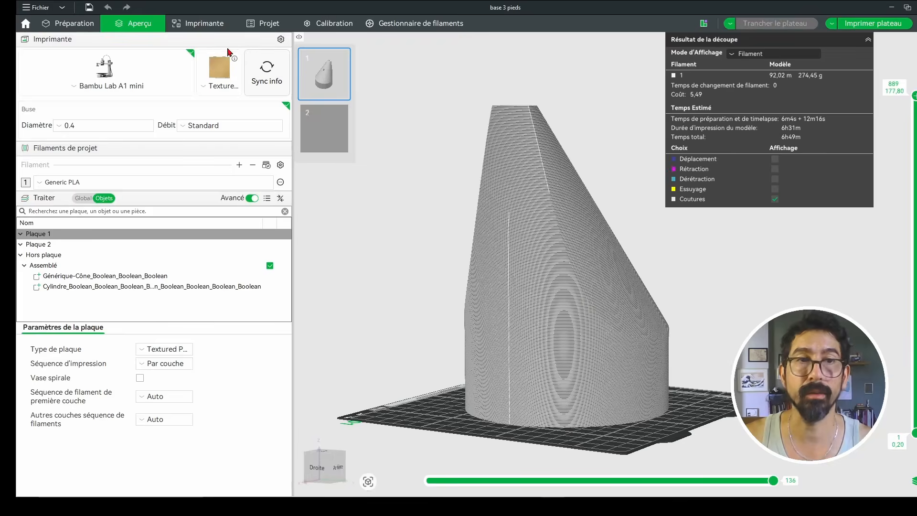
# Step: Paint an enforced seam on the cone from its tip down along the curved ridge, plus a short blocked-seam stroke on the sloped face
pyautogui.press('Tab')
pyautogui.click(574, 223)
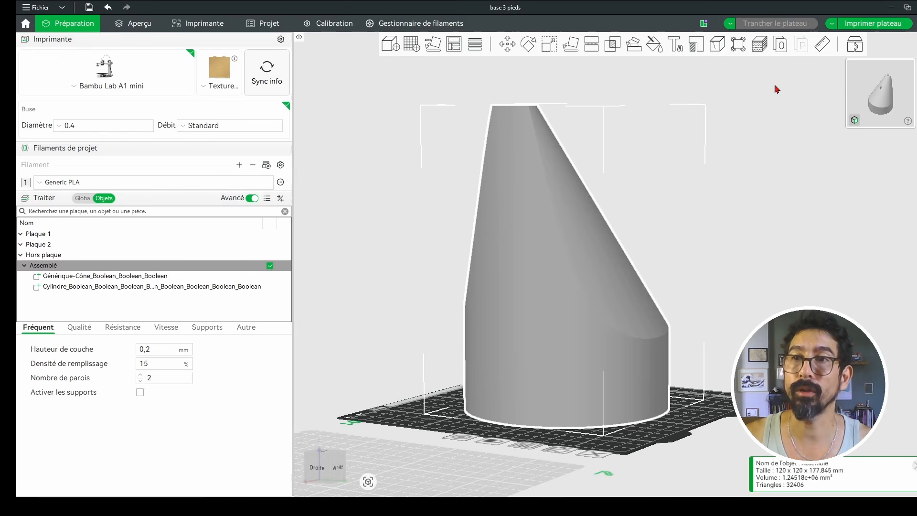
pyautogui.click(719, 47)
pyautogui.scroll(5, 538, 139)
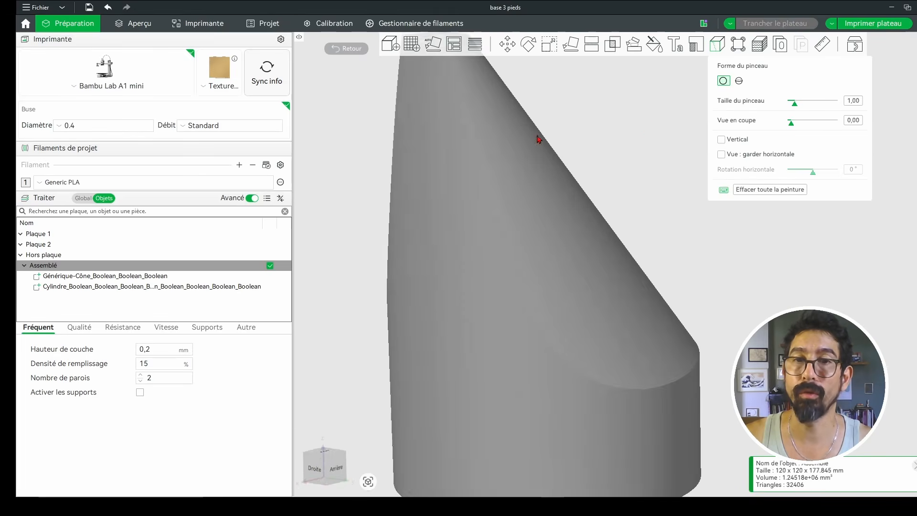
pyautogui.moveTo(583, 119); pyautogui.dragTo(611, 157)
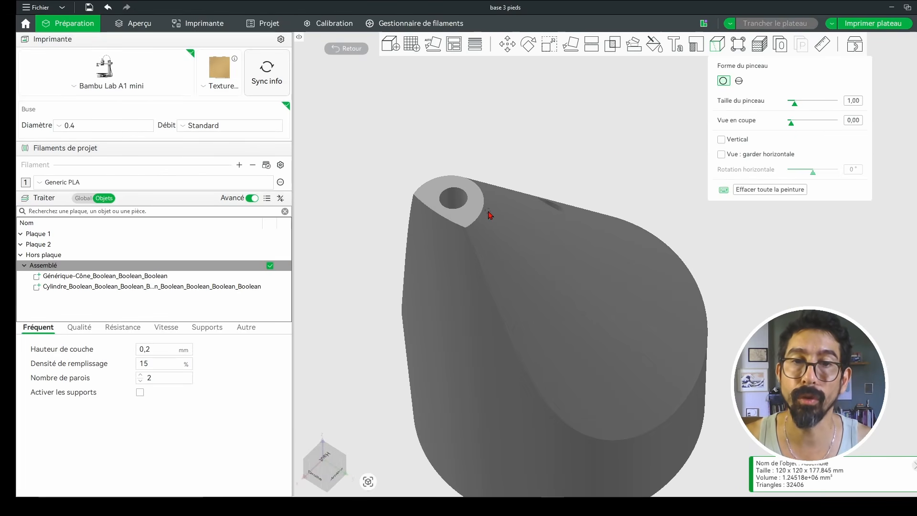
pyautogui.moveTo(467, 229); pyautogui.dragTo(500, 317)
pyautogui.moveTo(533, 333); pyautogui.dragTo(532, 284, button='right')
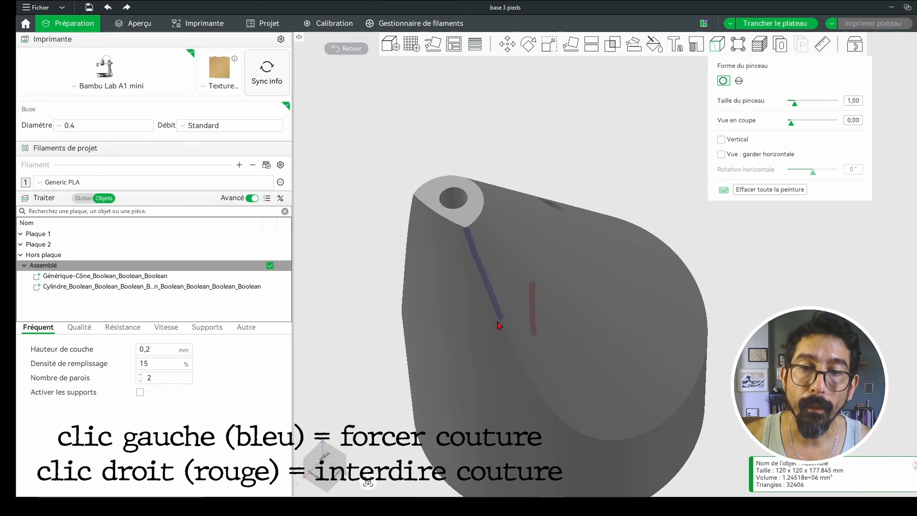
pyautogui.moveTo(500, 319)
pyautogui.mouseDown()
pyautogui.moveTo(536, 395)
pyautogui.moveTo(578, 430)
pyautogui.moveTo(633, 443)
pyautogui.mouseUp()
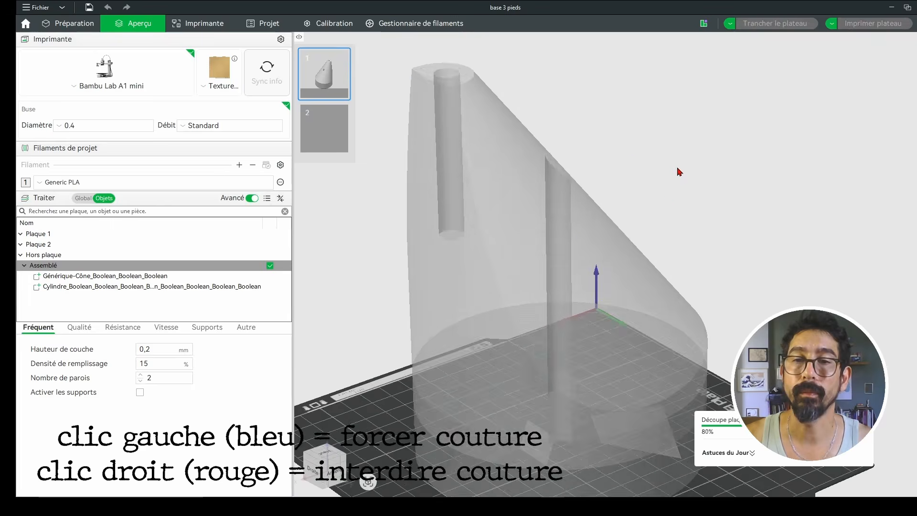
# Step: Inspect how the seam follows the painted ridge in the sliced preview of the cone base
pyautogui.scroll(-5, 677, 169)
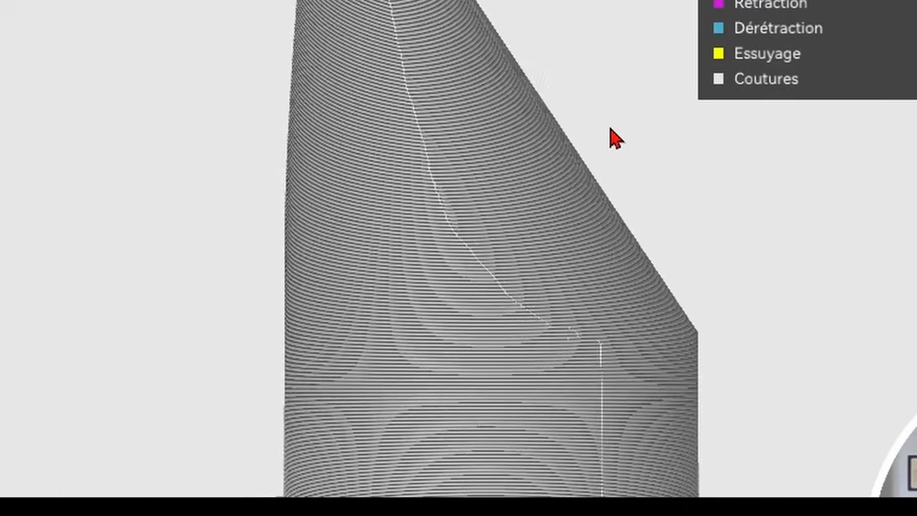
pyautogui.moveTo(610, 128); pyautogui.dragTo(614, 175)
pyautogui.moveTo(593, 43); pyautogui.dragTo(577, 112)
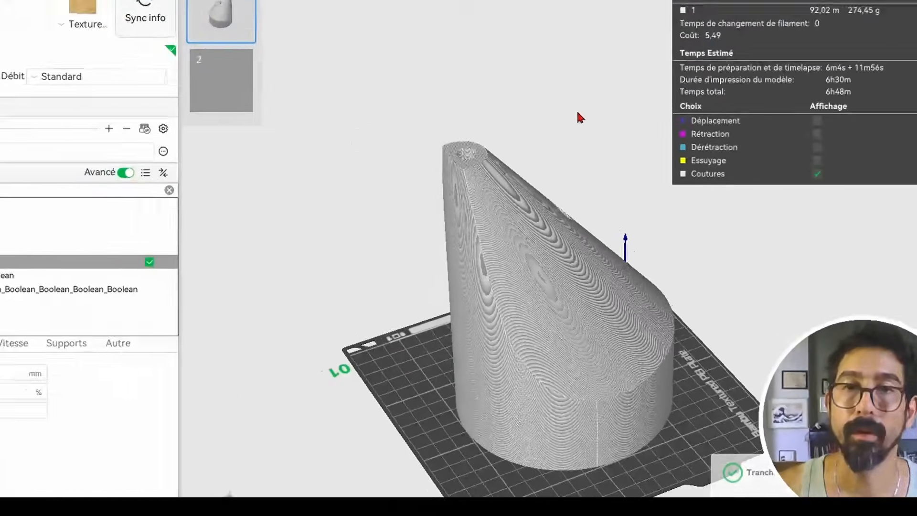
# Step: Erase all seam painting from the cone base and slice the plate again
pyautogui.click(72, 24)
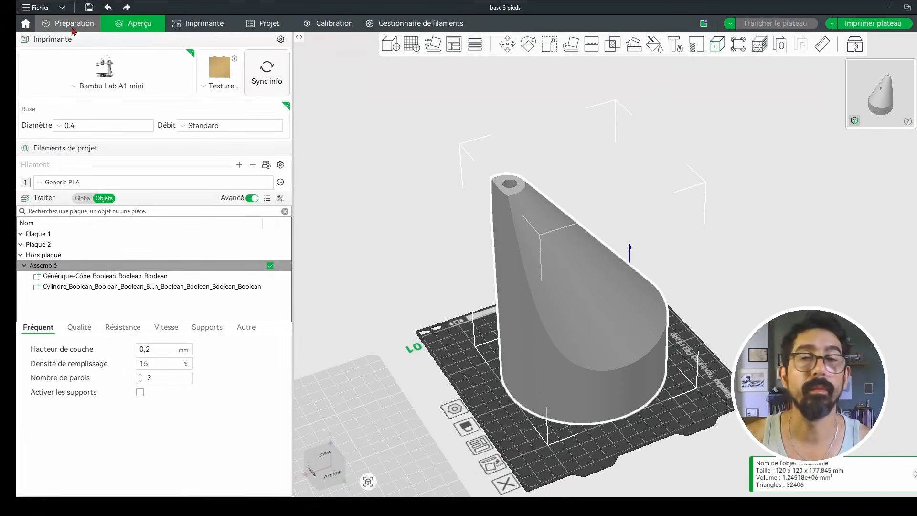
pyautogui.click(717, 45)
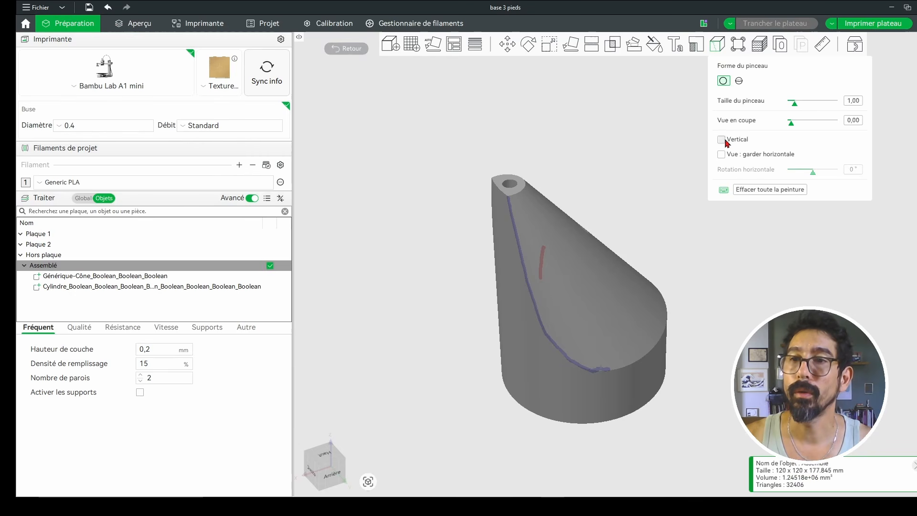
pyautogui.click(768, 190)
pyautogui.click(775, 24)
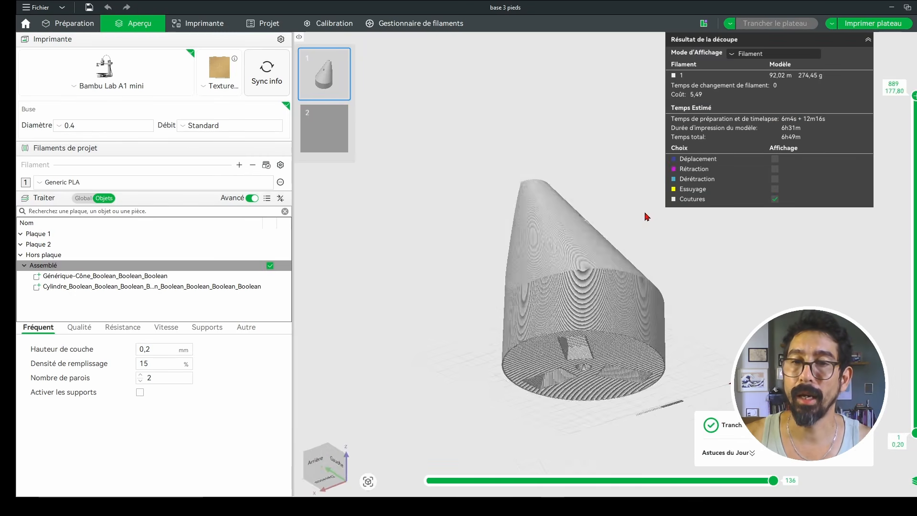
pyautogui.moveTo(647, 216); pyautogui.dragTo(651, 181)
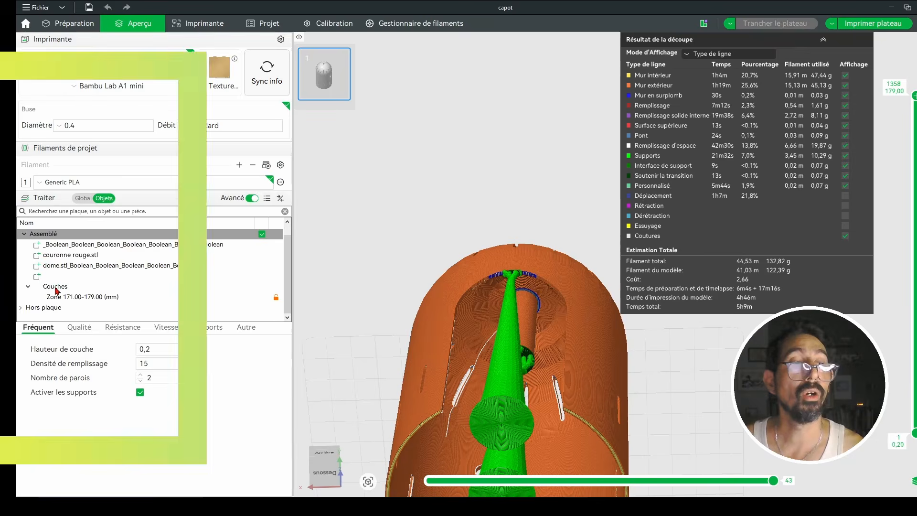
# Step: Open the height-range layers of the dome cover assembly and look over the part from several angles
pyautogui.click(56, 288)
pyautogui.moveTo(430, 209); pyautogui.dragTo(436, 234)
pyautogui.moveTo(436, 234); pyautogui.dragTo(439, 253)
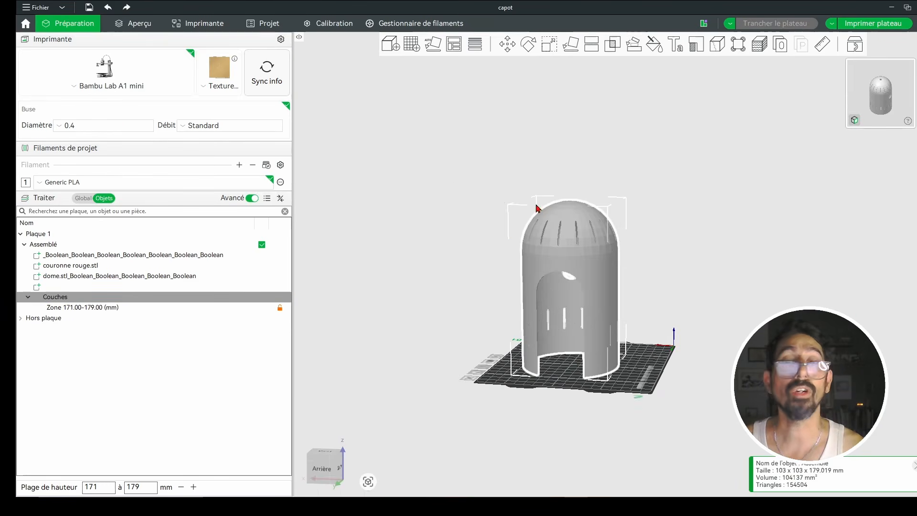
pyautogui.moveTo(447, 179); pyautogui.dragTo(447, 190)
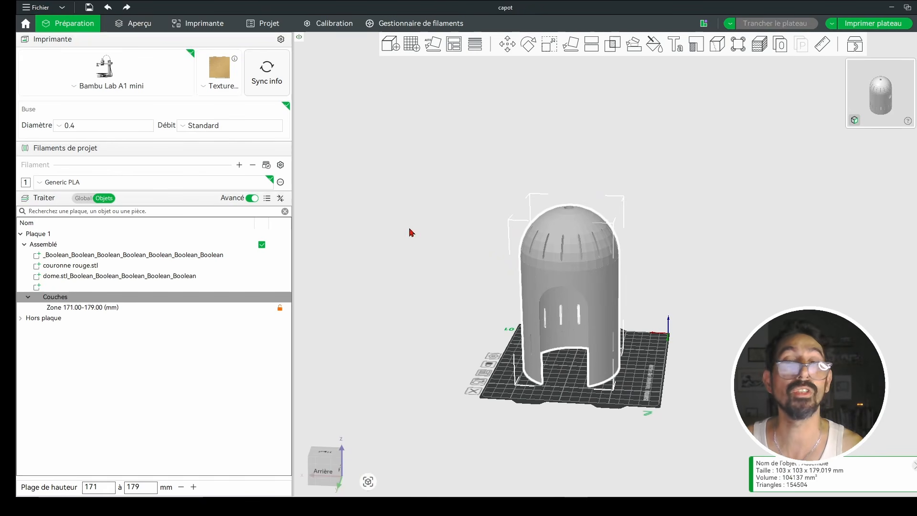
pyautogui.moveTo(495, 231); pyautogui.dragTo(696, 219)
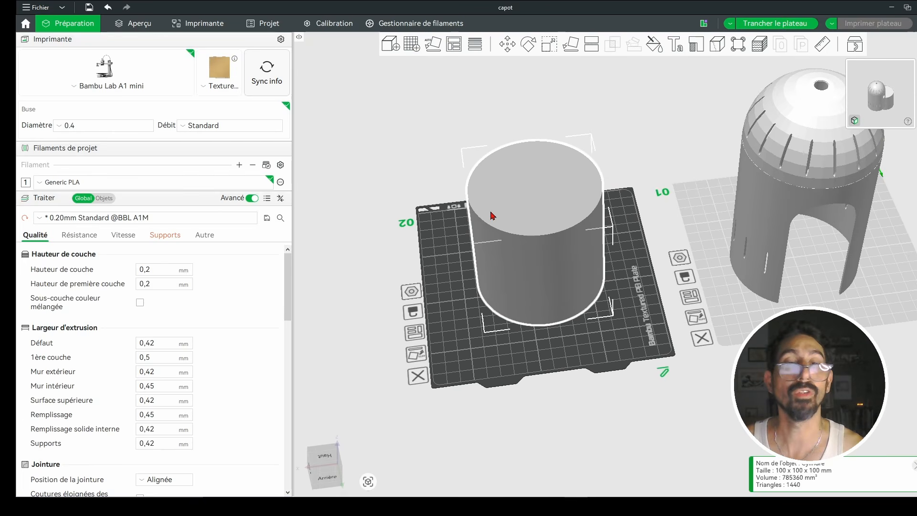
# Step: Look through the available infill patterns in the global strength settings and set the infill pattern to Gyroïde
pyautogui.click(79, 234)
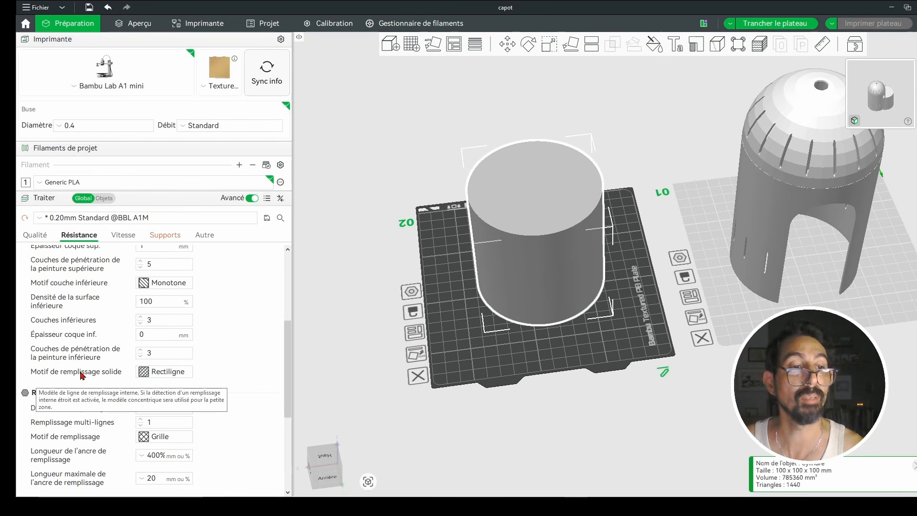
pyautogui.scroll(-3, 167, 375)
pyautogui.click(167, 331)
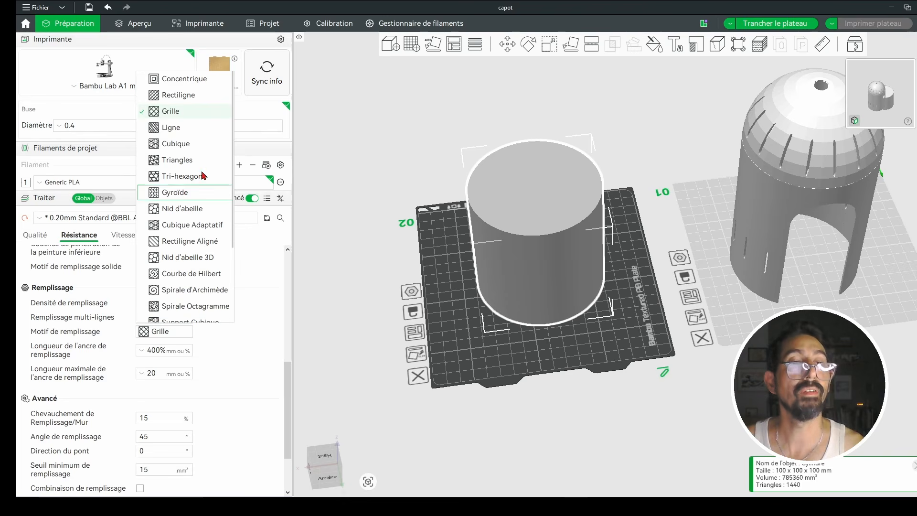
pyautogui.scroll(-3, 168, 205)
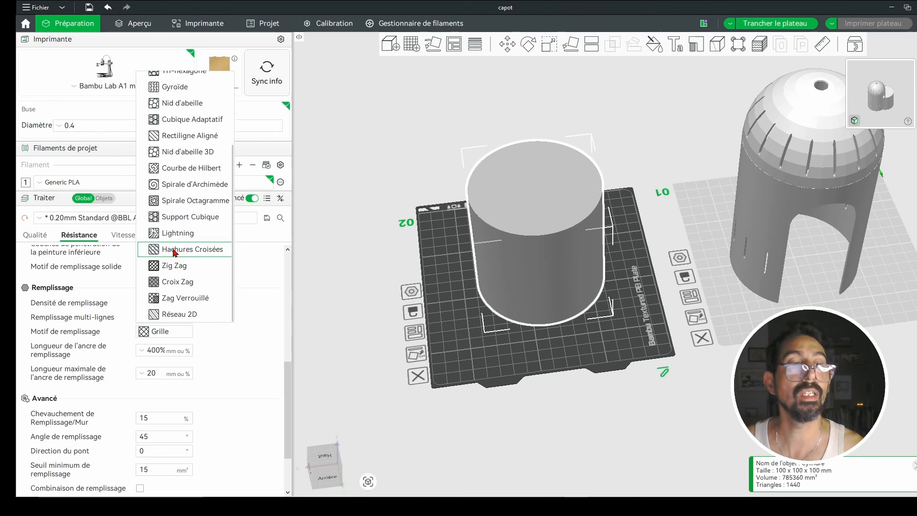
pyautogui.scroll(3, 172, 244)
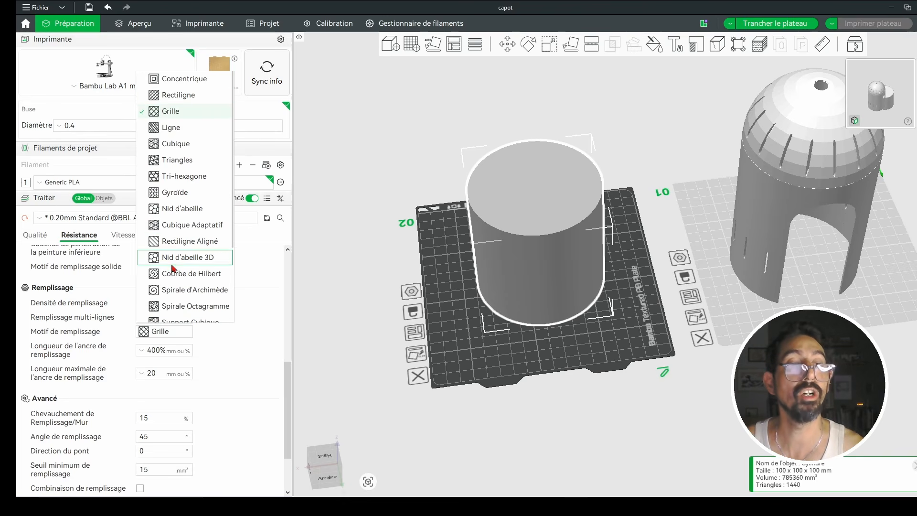
pyautogui.scroll(-1, 173, 306)
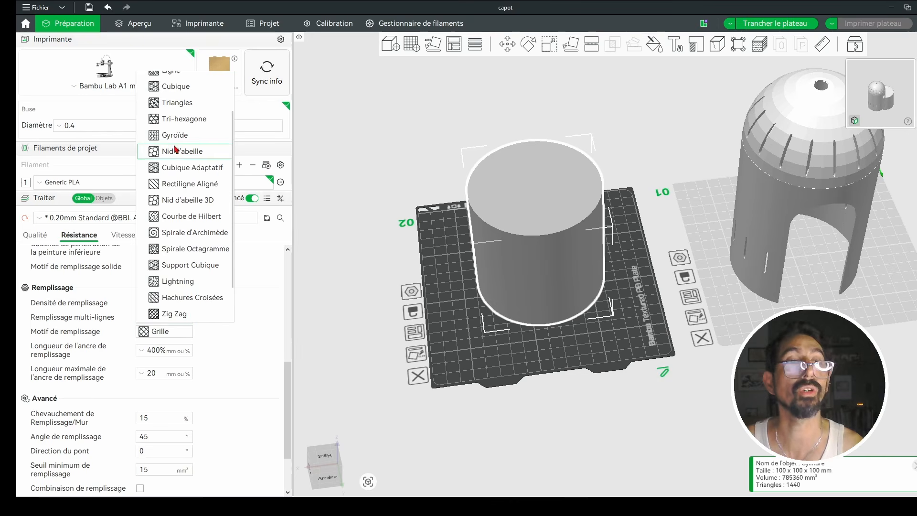
pyautogui.scroll(1, 169, 133)
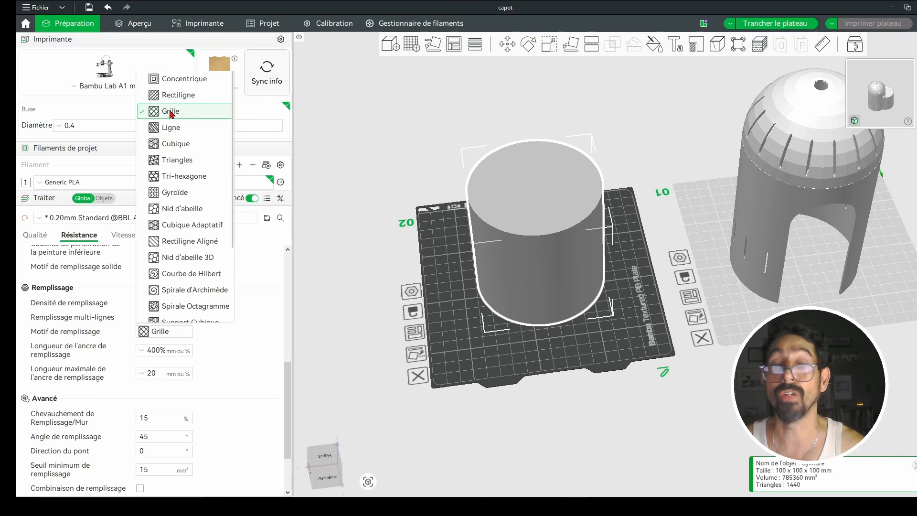
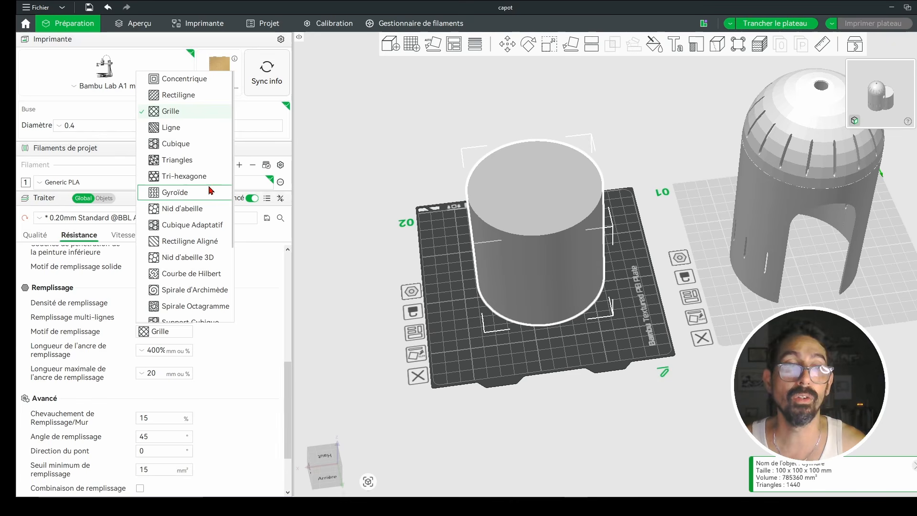
pyautogui.click(172, 193)
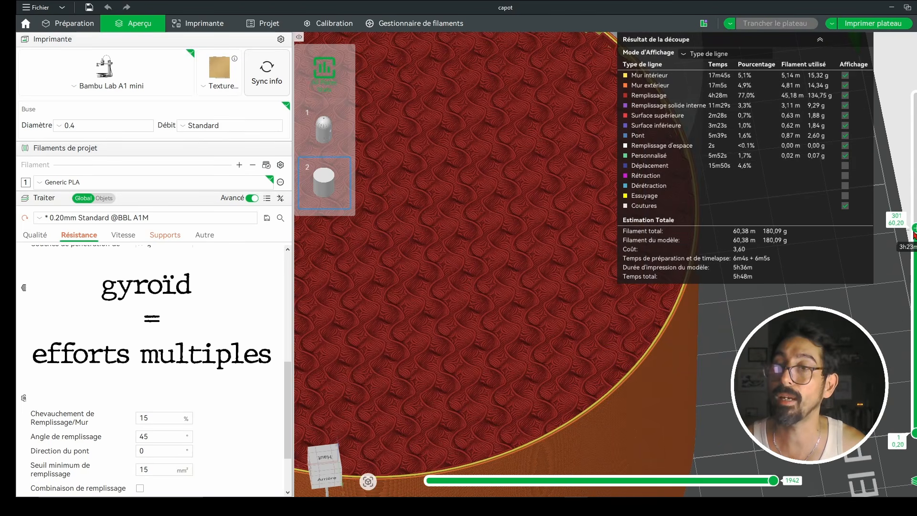
# Step: Examine the gyroid infill inside the sliced cylinder at about 65.8 mm height, both close up and as a whole
pyautogui.moveTo(916, 232); pyautogui.dragTo(916, 210)
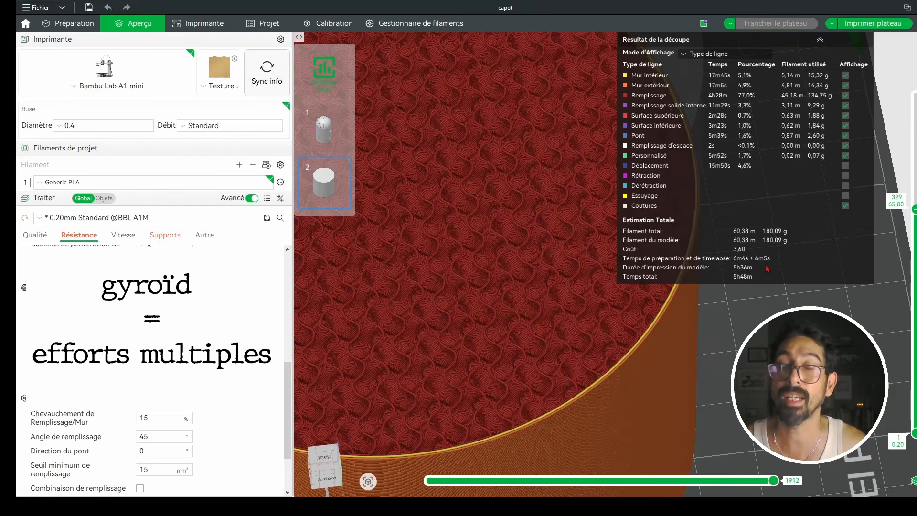
pyautogui.scroll(-5, 360, 295)
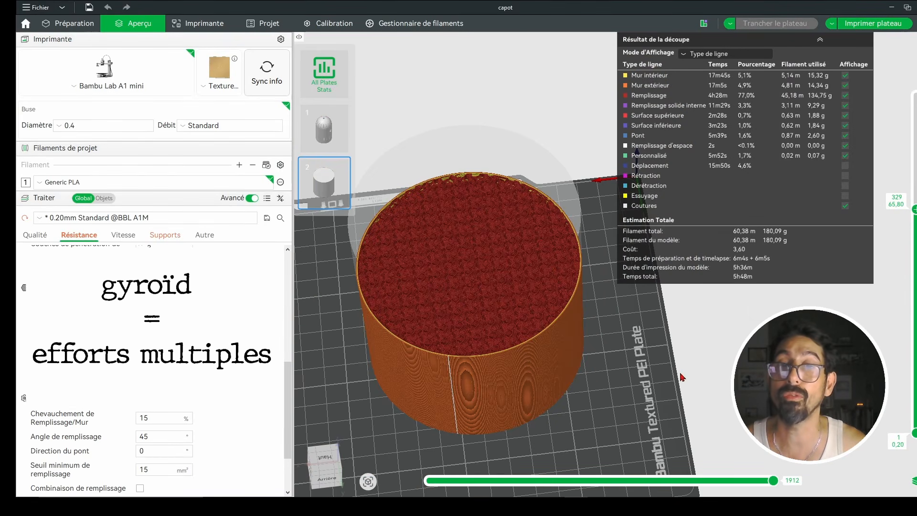
pyautogui.moveTo(682, 377); pyautogui.dragTo(654, 346)
pyautogui.moveTo(554, 258); pyautogui.dragTo(527, 280)
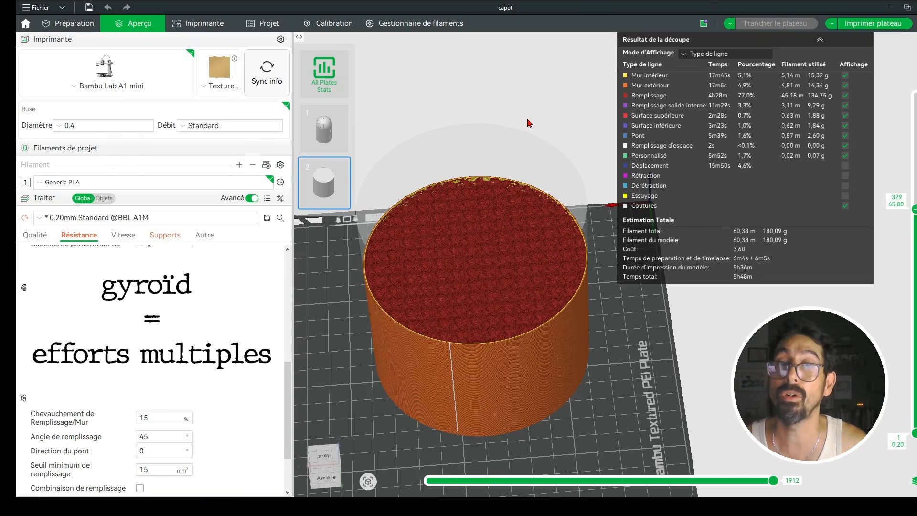
pyautogui.moveTo(527, 123); pyautogui.dragTo(540, 130, button='right')
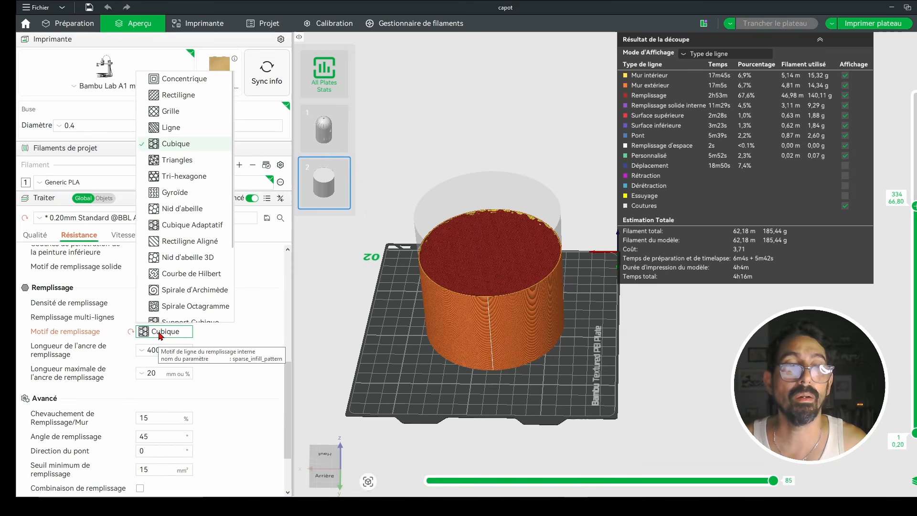
# Step: Set the infill pattern to Cubique Adaptatif and slice the cylinder's plate
pyautogui.click(191, 225)
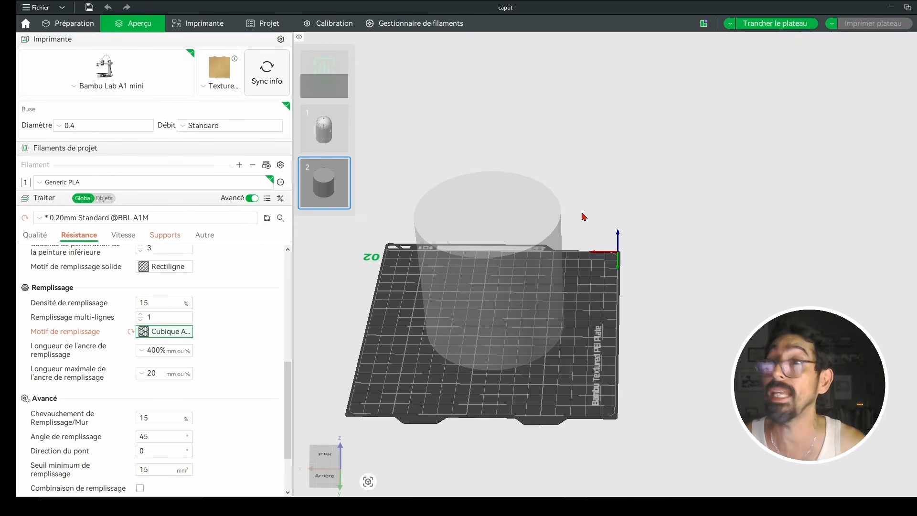
pyautogui.click(747, 27)
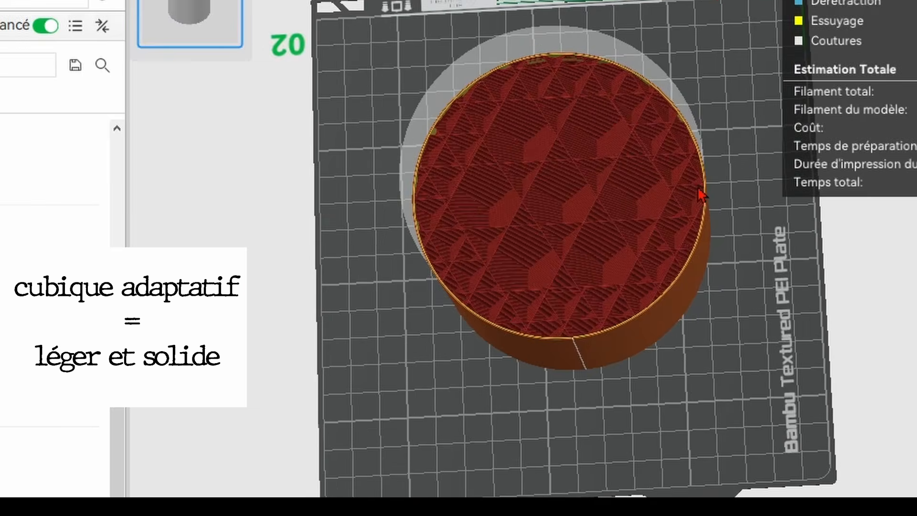
# Step: Examine the adaptive cubic infill close up from an oblique angle, advancing through the layers from the cylinder's solid base upward
pyautogui.scroll(5, 699, 187)
pyautogui.moveTo(707, 120); pyautogui.dragTo(745, 46)
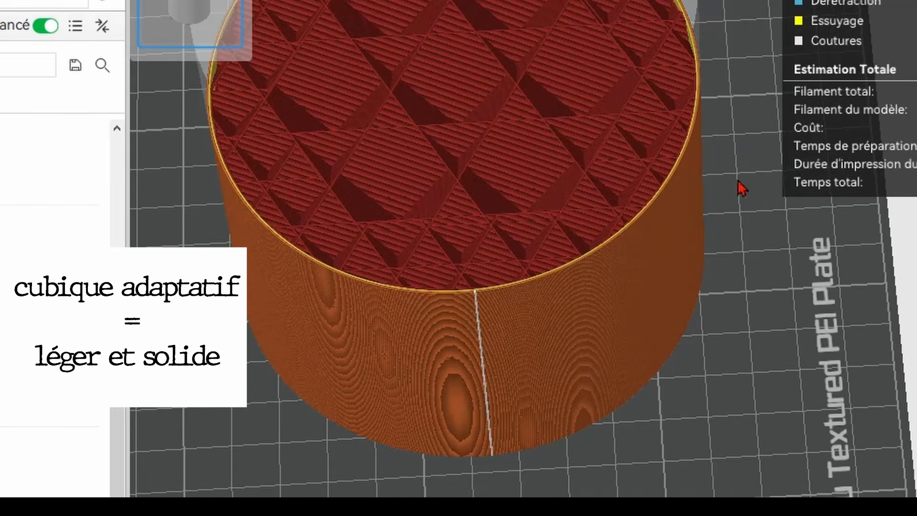
pyautogui.moveTo(741, 303); pyautogui.dragTo(771, 361, button='right')
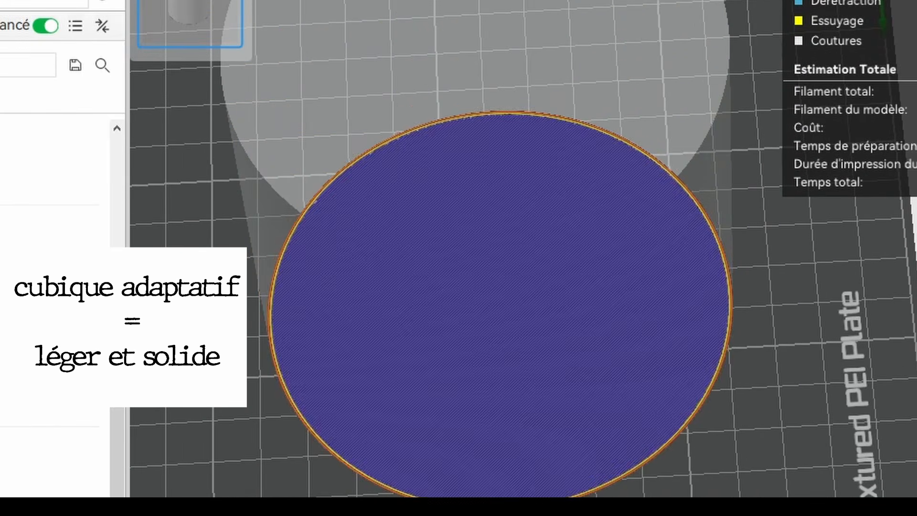
pyautogui.press('Up')
pyautogui.press('Up')
pyautogui.press('Up')
pyautogui.press('Up')
pyautogui.press('Up')
pyautogui.press('Up')
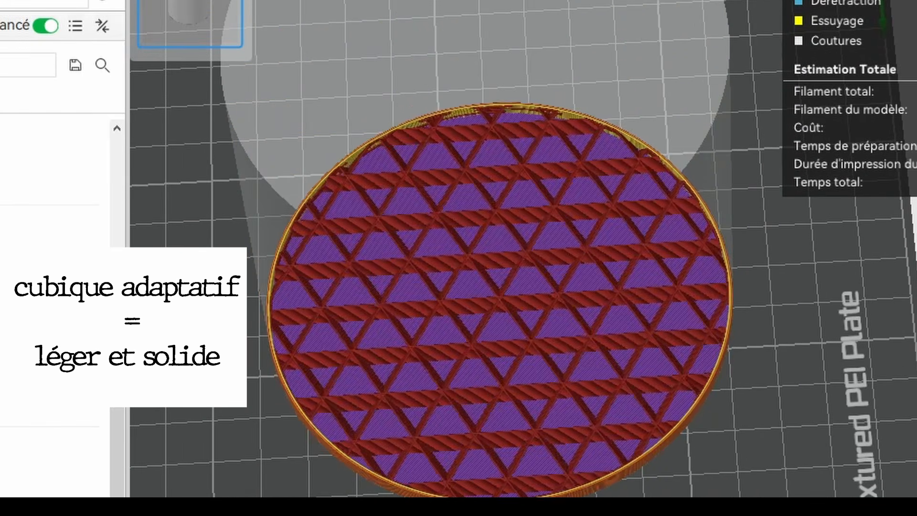
pyautogui.press('Up')
pyautogui.press('Up')
pyautogui.press('Up')
pyautogui.press('Up')
pyautogui.press('Up')
pyautogui.press('Up')
pyautogui.press('Up')
pyautogui.press('Up')
pyautogui.press('Up')
pyautogui.press('Up')
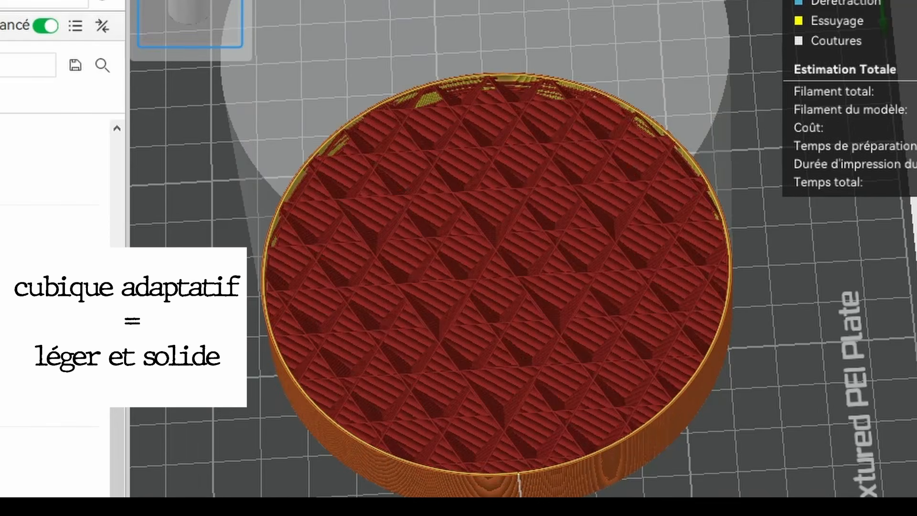
pyautogui.press('Up')
pyautogui.press('Up')
pyautogui.press('Up')
pyautogui.press('Up')
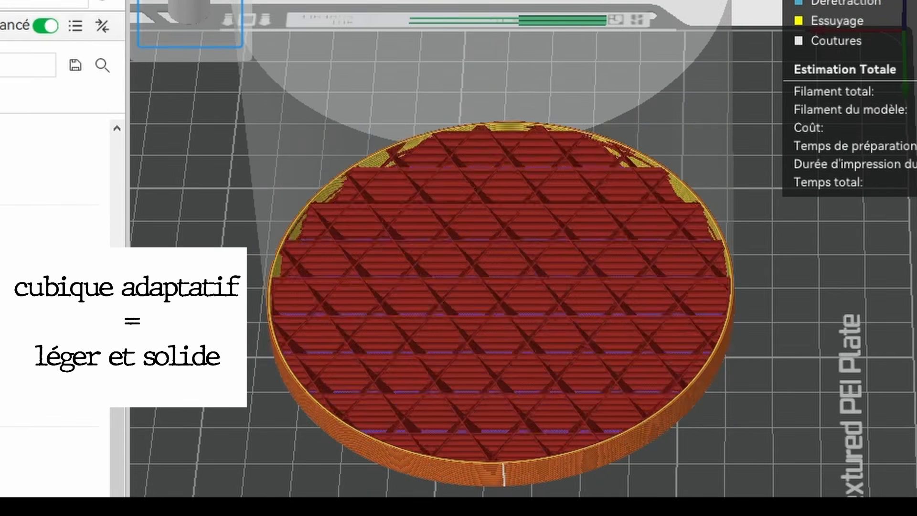
pyautogui.press('Up')
pyautogui.press('Up')
pyautogui.press('Up')
pyautogui.press('Up')
pyautogui.press('Up')
pyautogui.press('Up')
pyautogui.press('Up')
pyautogui.press('Up')
pyautogui.press('Up')
pyautogui.press('Up')
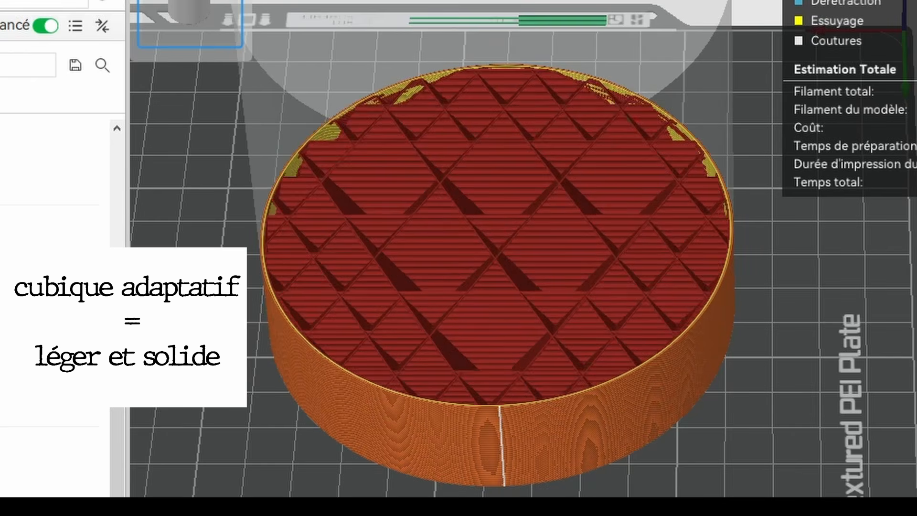
pyautogui.press('Up')
pyautogui.press('Up')
pyautogui.press('Up')
pyautogui.press('Up')
pyautogui.press('Up')
pyautogui.press('Up')
# Step: Examine the adaptive cubic infill from directly above, going up through the layers and partway back down
pyautogui.moveTo(845, 274); pyautogui.dragTo(845, 310)
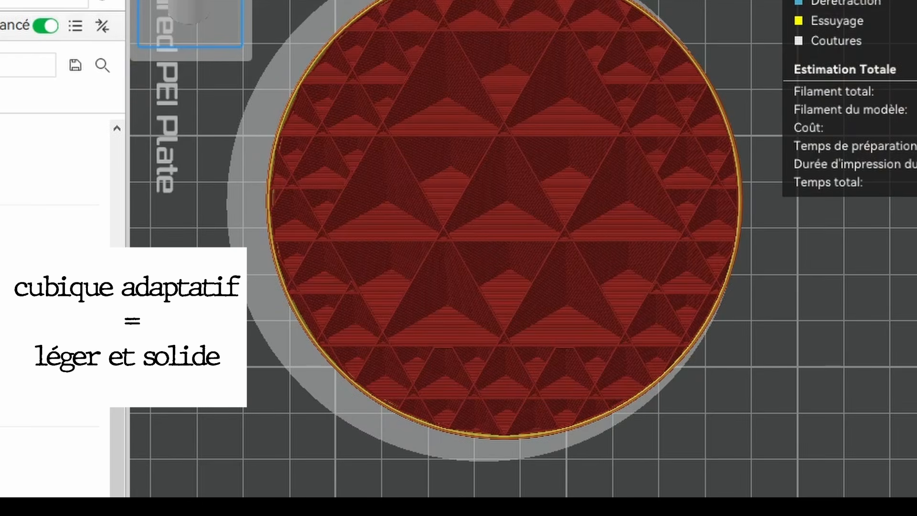
pyautogui.press('Up')
pyautogui.press('Up')
pyautogui.press('Up')
pyautogui.press('Up')
pyautogui.press('Up')
pyautogui.press('Up')
pyautogui.press('Up')
pyautogui.press('Up')
pyautogui.press('Up')
pyautogui.press('Up')
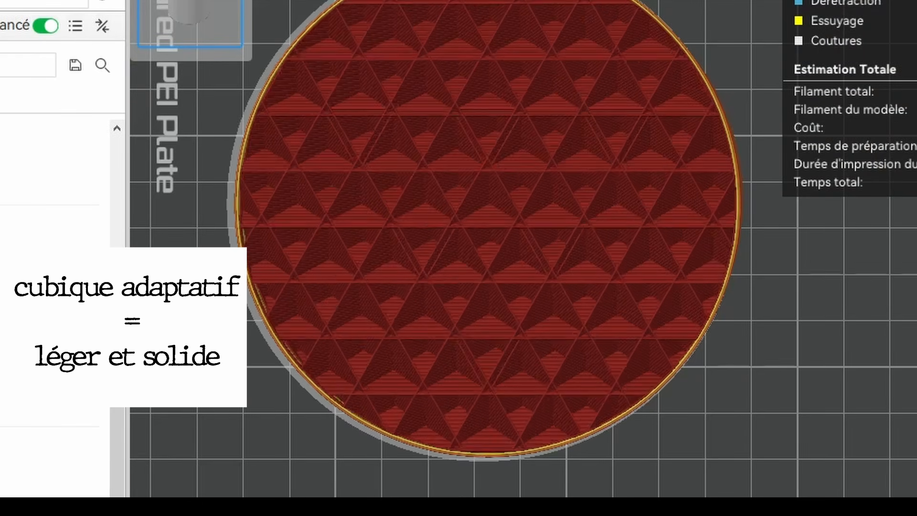
pyautogui.press('Up')
pyautogui.press('Up')
pyautogui.press('Up')
pyautogui.press('Up')
pyautogui.press('Up')
pyautogui.press('Up')
pyautogui.press('Up')
pyautogui.press('Up')
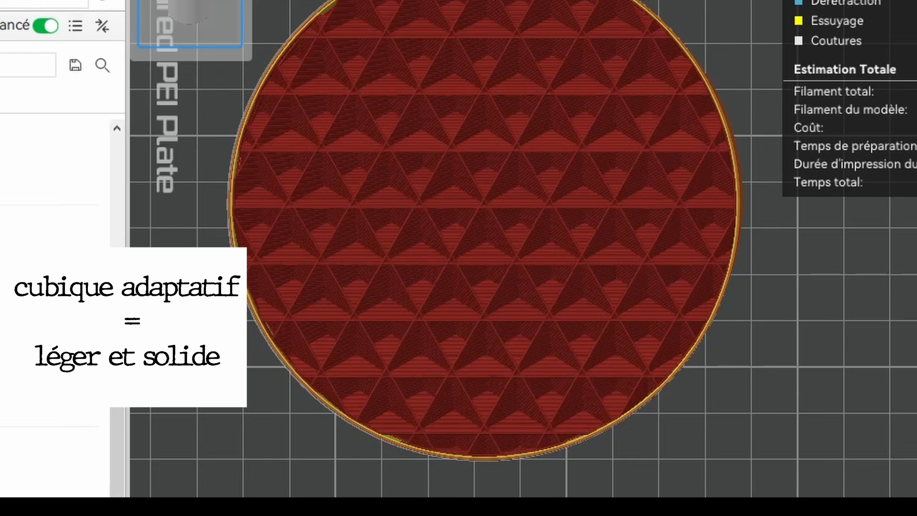
pyautogui.press('Down')
pyautogui.press('Down')
pyautogui.press('Down')
pyautogui.press('Down')
pyautogui.press('Down')
pyautogui.press('Down')
pyautogui.press('Down')
pyautogui.press('Down')
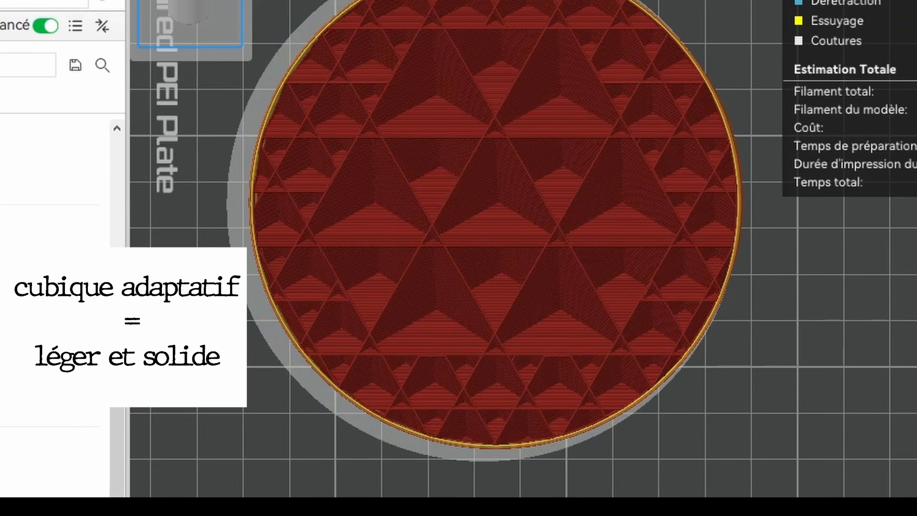
# Step: Examine the adaptive cubic infill from a tilted view while going up and down the layers, ending at about 60.8 mm height
pyautogui.moveTo(791, 308); pyautogui.dragTo(803, 366)
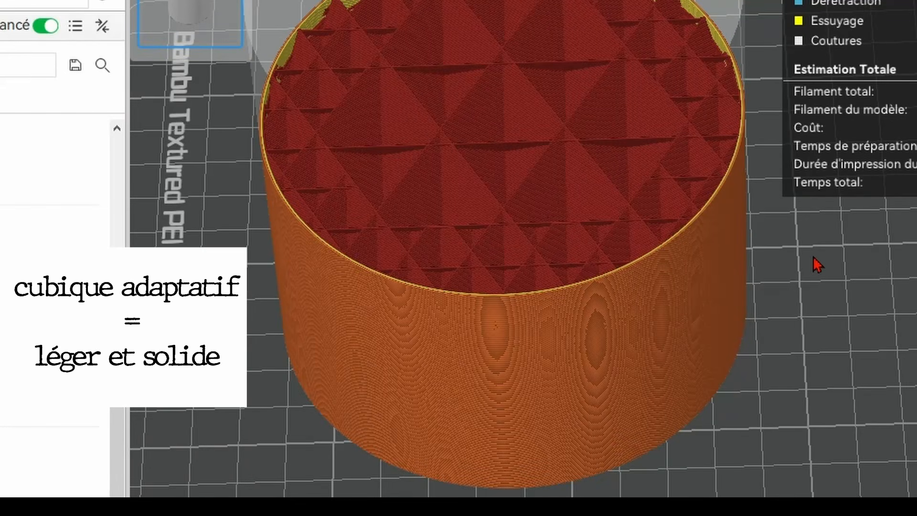
pyautogui.press('Up')
pyautogui.press('Up')
pyautogui.press('Up')
pyautogui.press('Up')
pyautogui.press('Up')
pyautogui.press('Up')
pyautogui.press('Up')
pyautogui.press('Up')
pyautogui.press('Up')
pyautogui.press('Up')
pyautogui.press('Up')
pyautogui.press('Up')
pyautogui.press('Down')
pyautogui.press('Down')
pyautogui.press('Down')
pyautogui.press('Down')
pyautogui.press('Down')
pyautogui.press('Down')
pyautogui.press('Down')
pyautogui.press('Down')
pyautogui.press('Down')
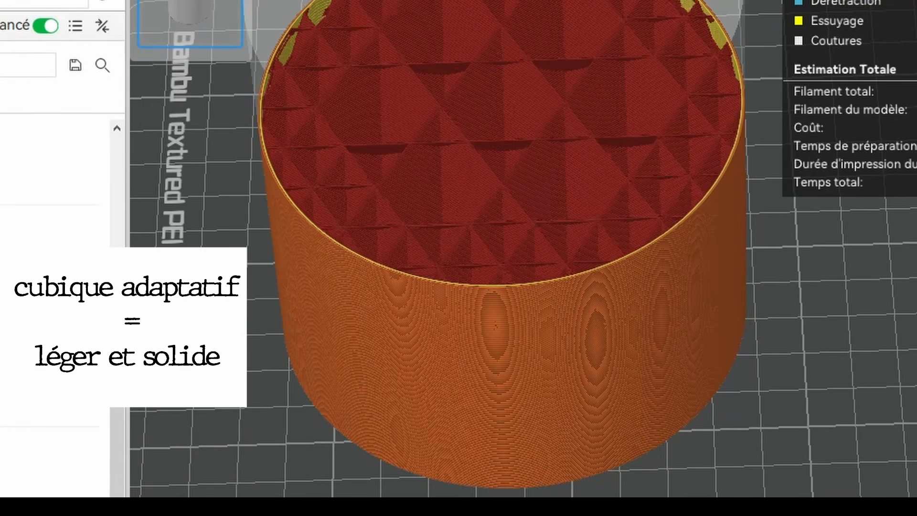
pyautogui.press('Up')
pyautogui.press('Up')
pyautogui.press('Up')
pyautogui.press('Up')
pyautogui.press('Up')
pyautogui.press('Up')
pyautogui.press('Up')
pyautogui.press('Up')
pyautogui.press('Up')
pyautogui.press('Up')
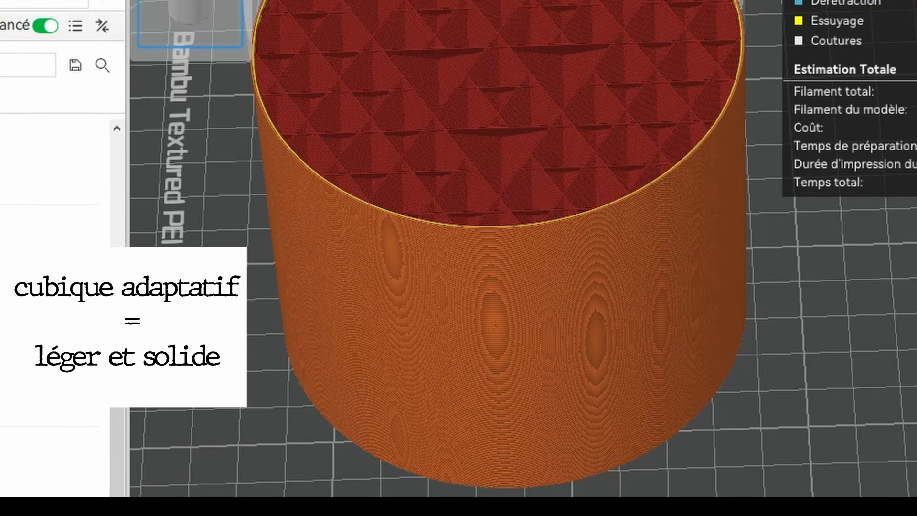
pyautogui.moveTo(770, 296); pyautogui.dragTo(752, 317)
pyautogui.moveTo(865, 299); pyautogui.dragTo(590, 192)
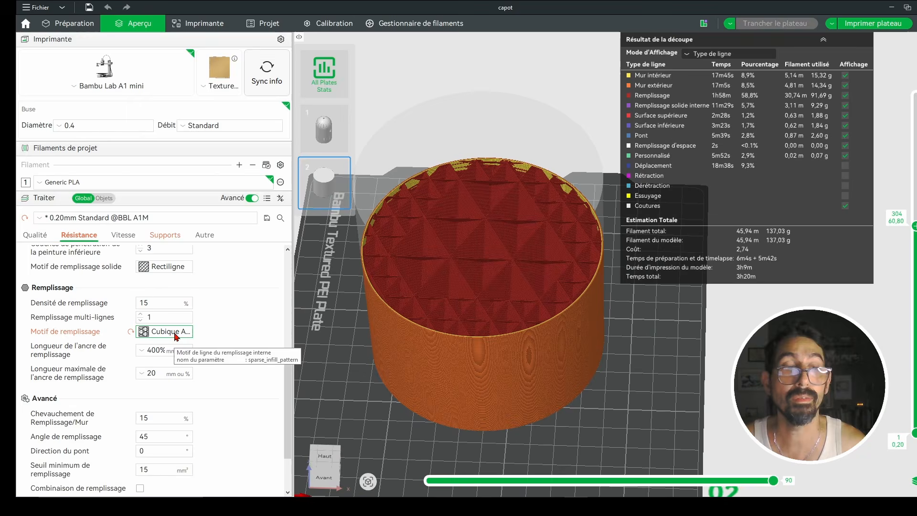
# Step: Set the infill pattern to Lightning and slice the cylinder's plate
pyautogui.click(169, 331)
pyautogui.click(186, 282)
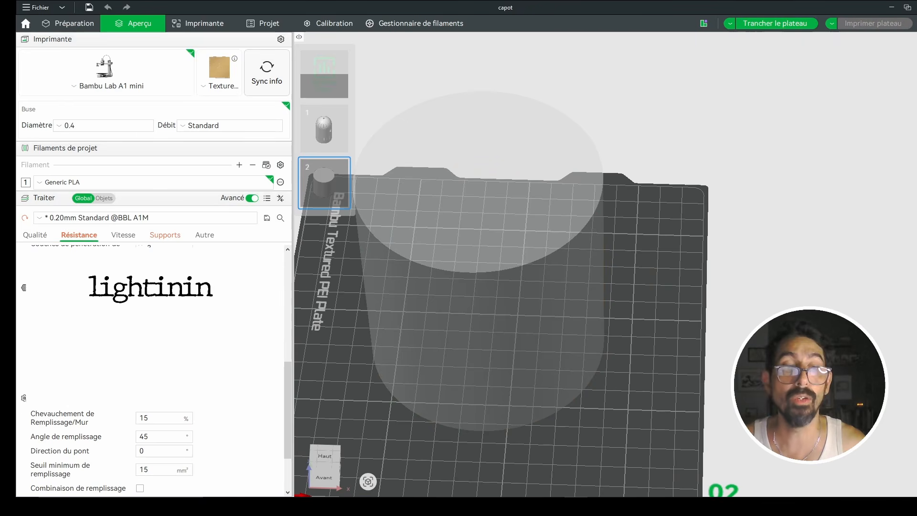
pyautogui.moveTo(688, 245); pyautogui.dragTo(657, 237)
pyautogui.click(769, 23)
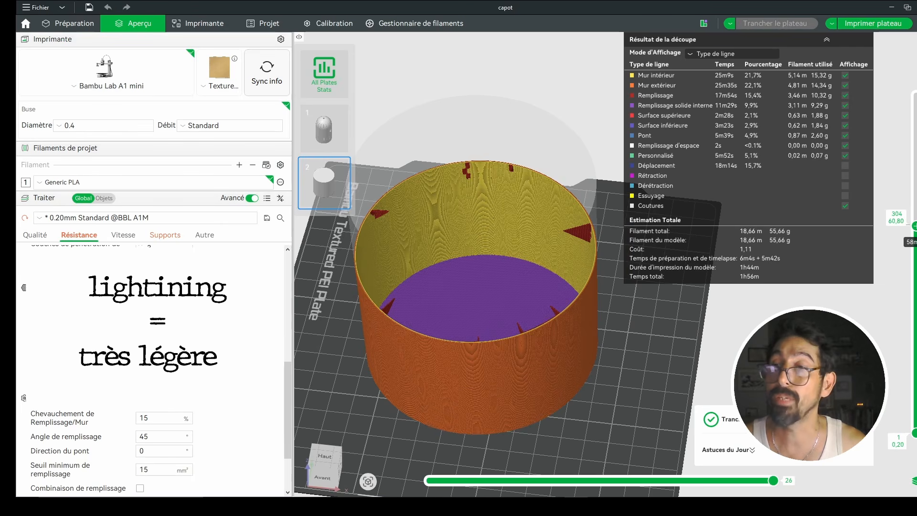
# Step: Examine the lightning infill inside the sliced cylinder at 39 mm and at 98.4 mm height
pyautogui.moveTo(913, 243); pyautogui.dragTo(913, 299)
pyautogui.press('1')
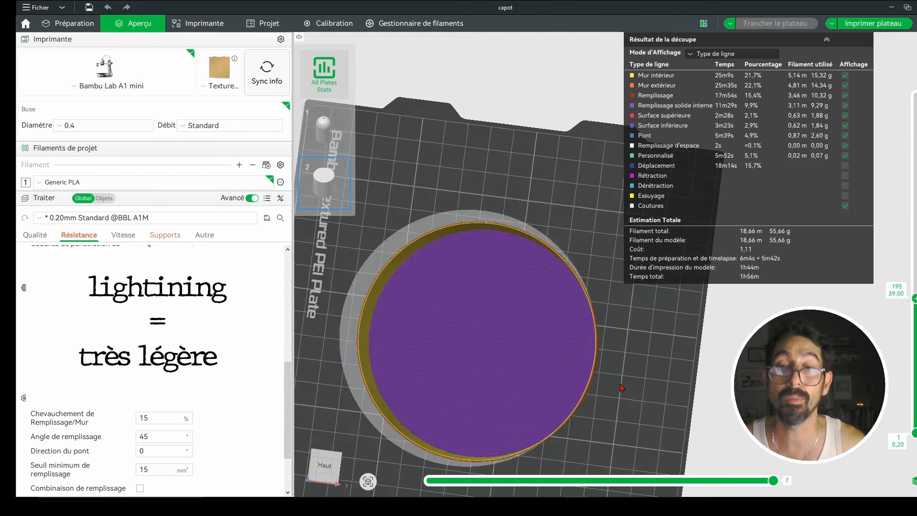
pyautogui.moveTo(621, 388); pyautogui.dragTo(627, 356)
pyautogui.moveTo(895, 318); pyautogui.dragTo(910, 112)
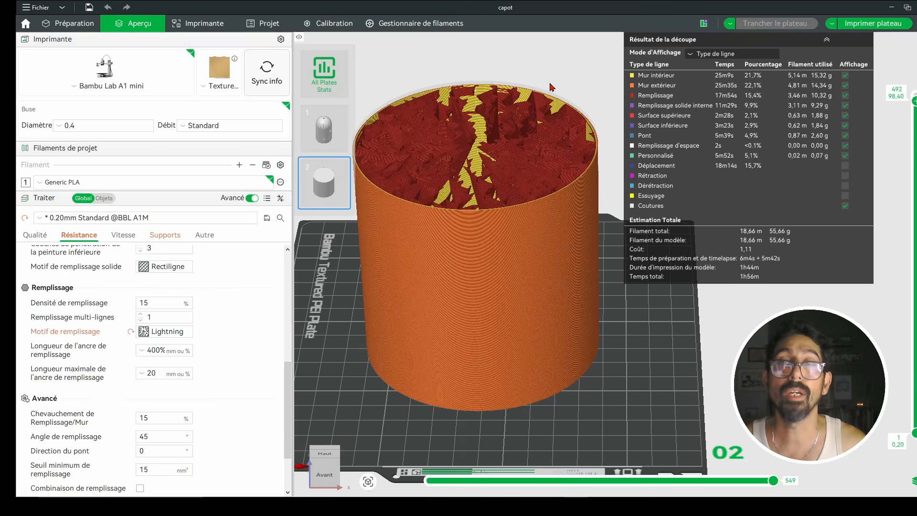
# Step: Set the infill pattern to Concentrique and inspect the sliced cylinder's infill from above and at an angle
pyautogui.click(165, 331)
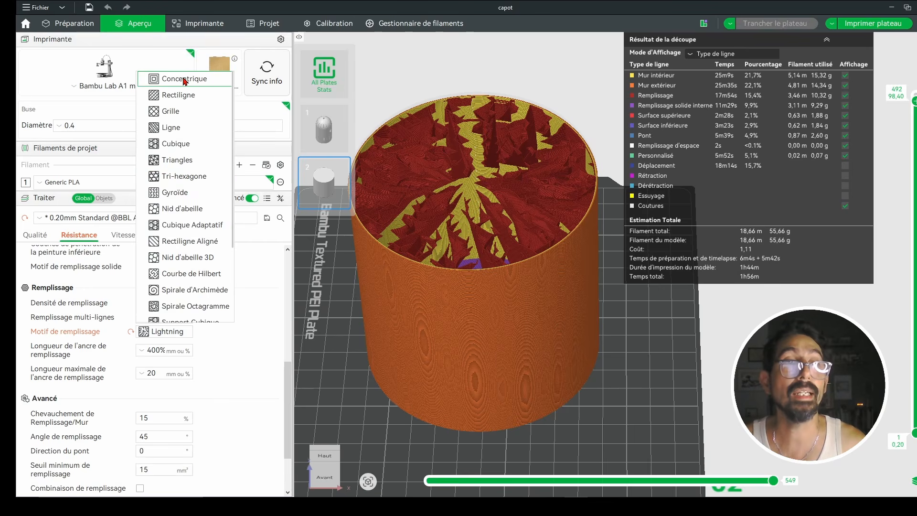
pyautogui.click(184, 79)
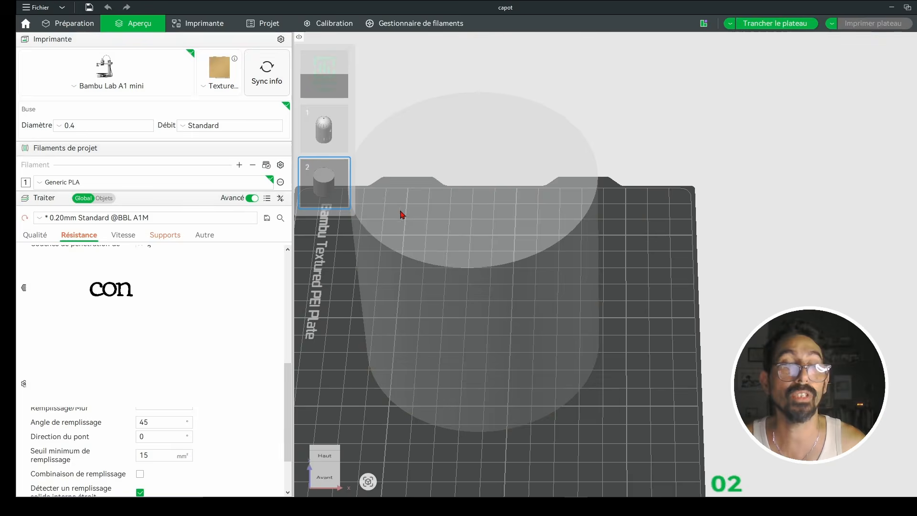
pyautogui.scroll(-5, 568, 171)
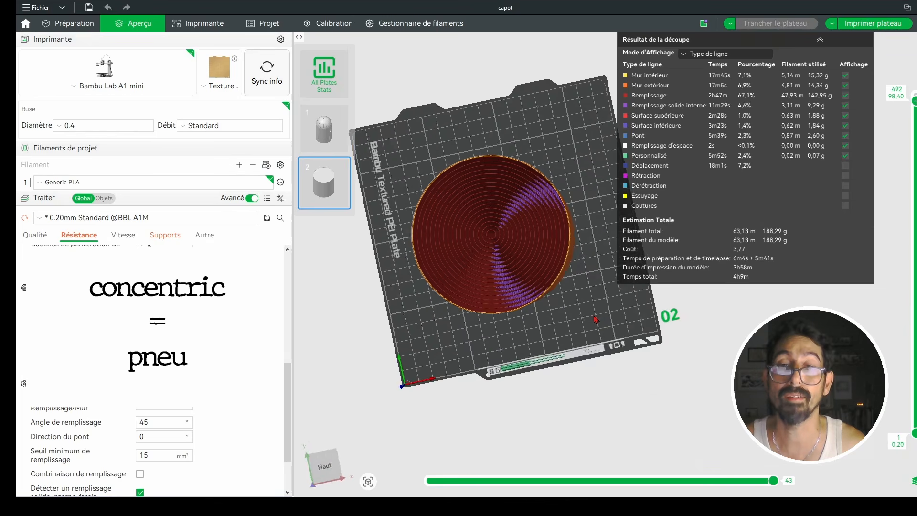
pyautogui.moveTo(566, 306); pyautogui.dragTo(568, 355)
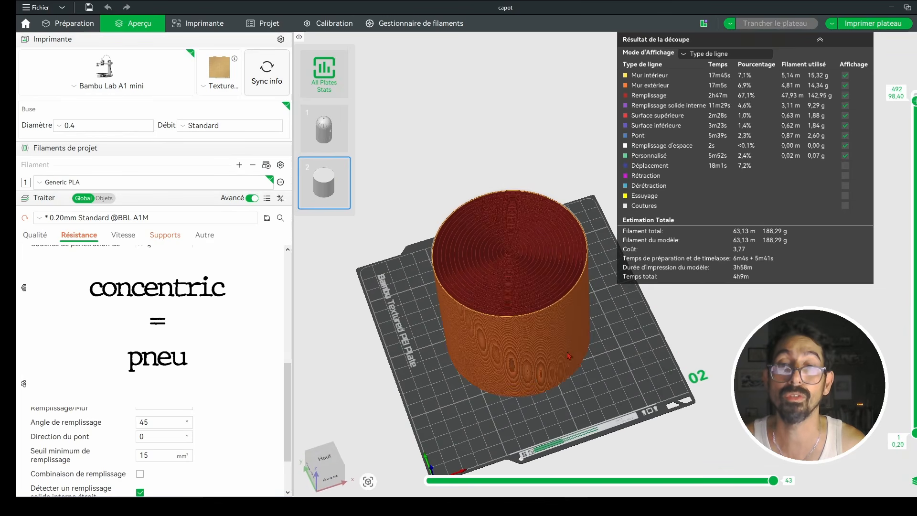
pyautogui.scroll(5, 568, 356)
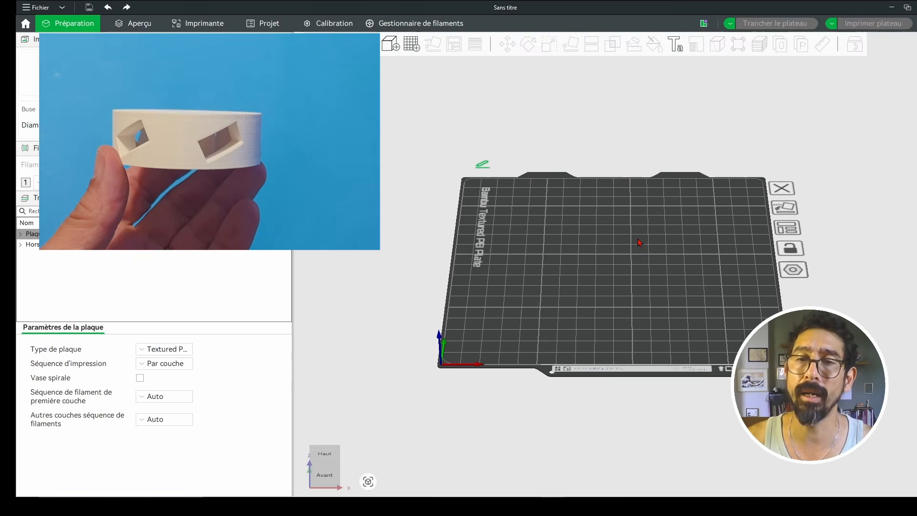
# Step: Add a flat cylinder primitive to the empty plate of the untitled project
pyautogui.rightClick(635, 232)
pyautogui.moveTo(665, 323)
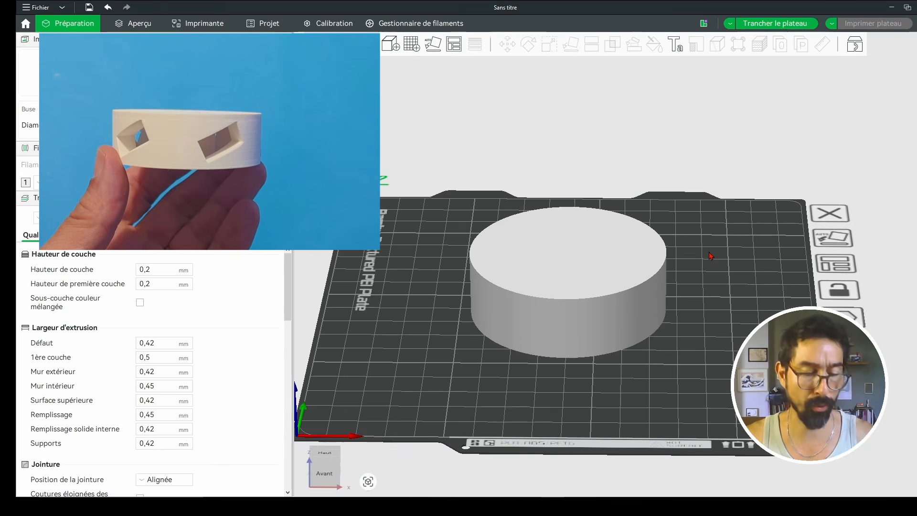
pyautogui.moveTo(709, 251); pyautogui.dragTo(710, 256)
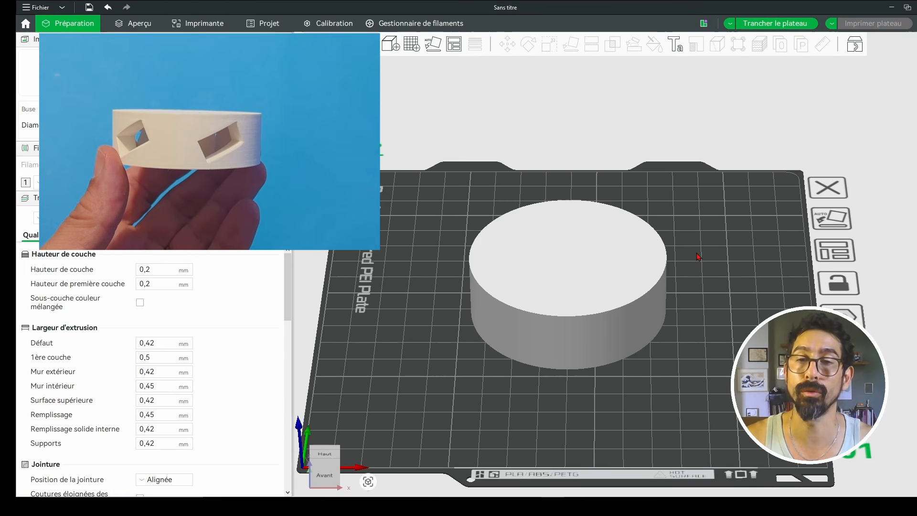
# Step: Add the tilted trou pale.stl block as a part and embed it in the cylinder's side wall, checking the placement from several angles
pyautogui.moveTo(697, 266)
pyautogui.mouseDown()
pyautogui.moveTo(723, 239)
pyautogui.moveTo(700, 254)
pyautogui.mouseUp()
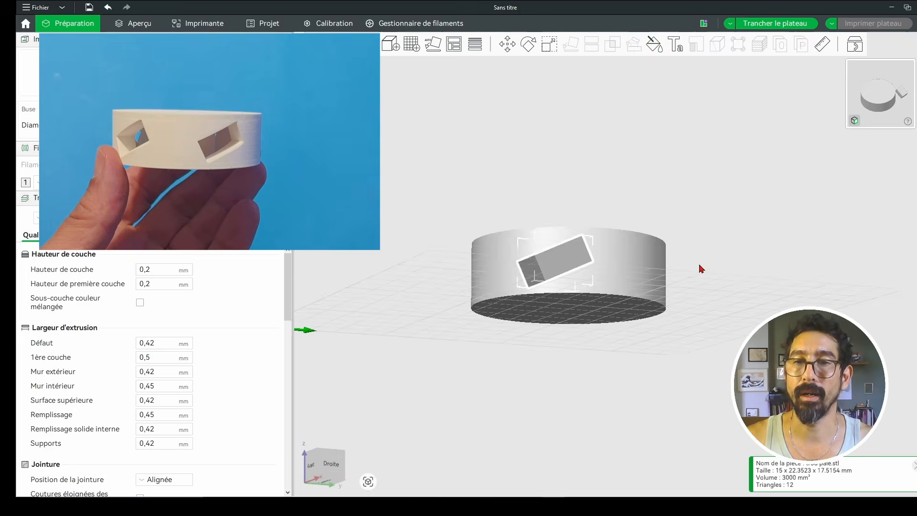
pyautogui.moveTo(700, 266); pyautogui.dragTo(701, 292)
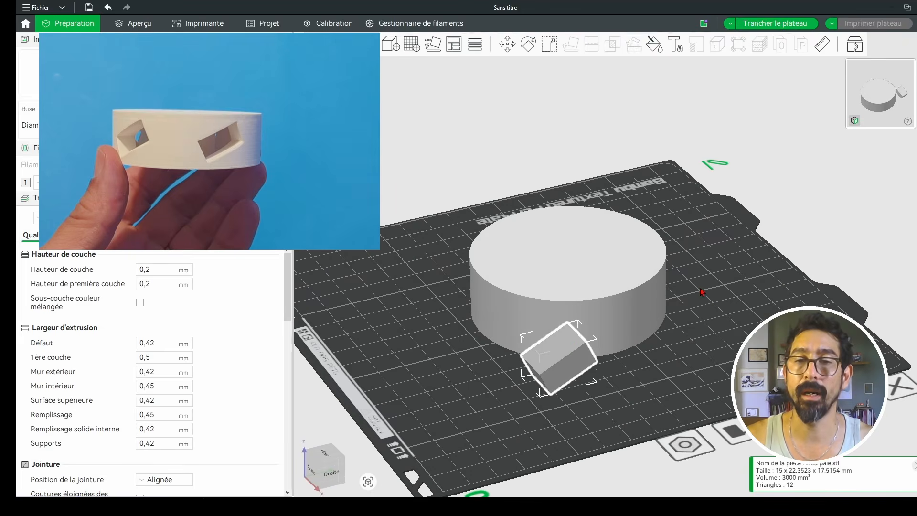
pyautogui.moveTo(654, 375); pyautogui.dragTo(633, 356)
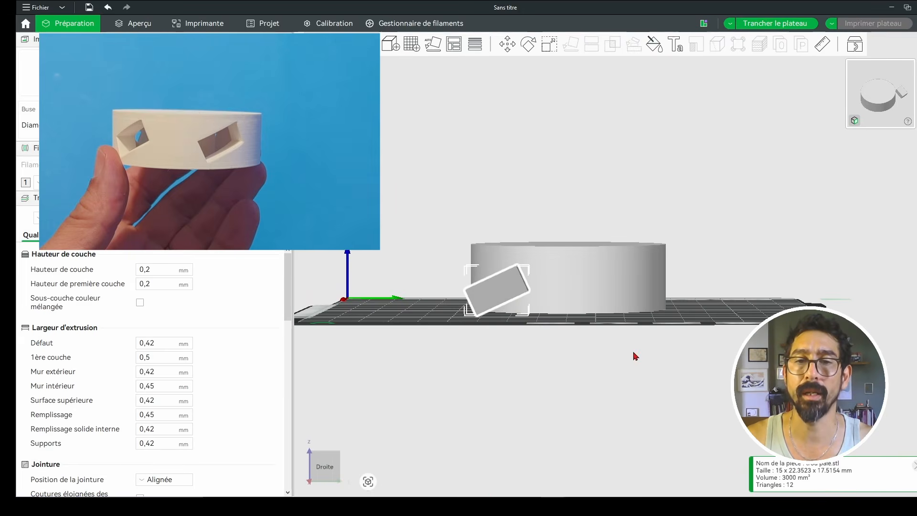
pyautogui.moveTo(713, 270); pyautogui.dragTo(647, 296)
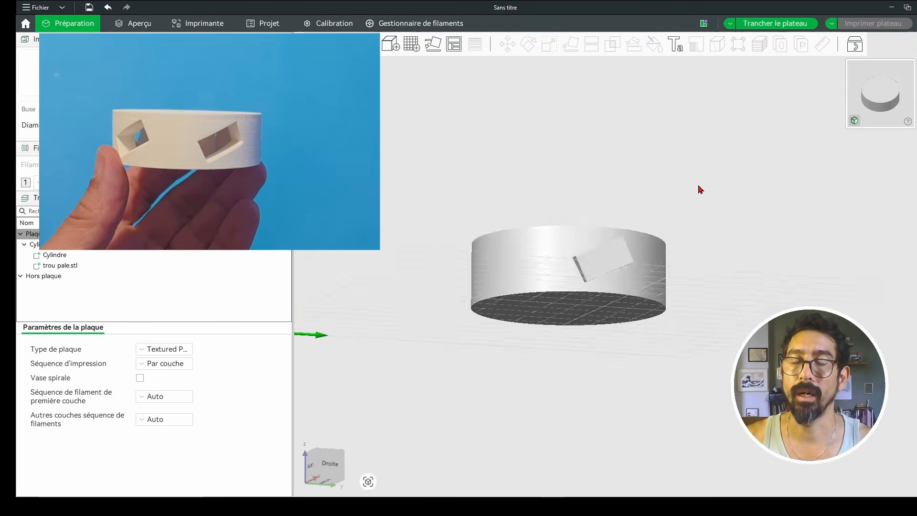
pyautogui.moveTo(697, 188); pyautogui.dragTo(609, 227)
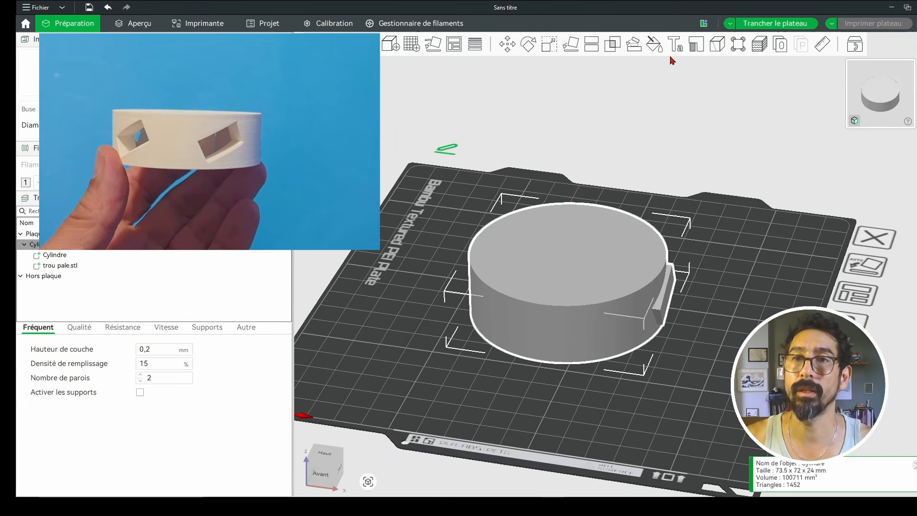
# Step: Subtract trou pale.stl from the cylinder with a Boolean difference, without keeping the original models
pyautogui.click(612, 45)
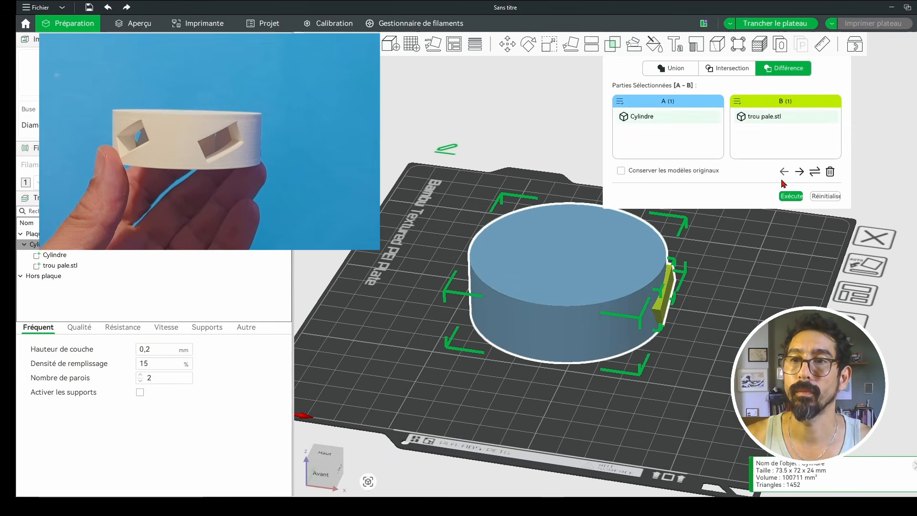
pyautogui.click(782, 196)
pyautogui.moveTo(740, 246); pyautogui.dragTo(718, 181)
pyautogui.click(719, 200)
pyautogui.moveTo(650, 129); pyautogui.dragTo(689, 153)
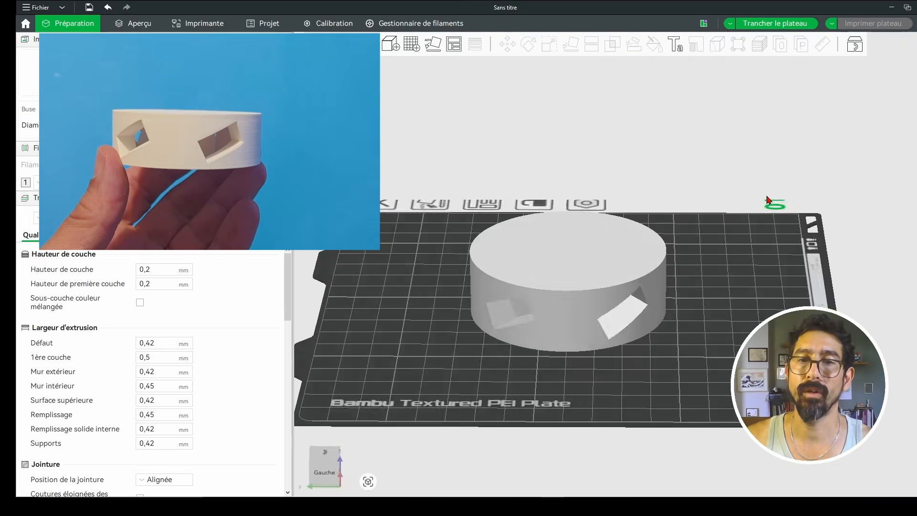
# Step: Look over the slanted blade holes around the cylinder's side from several angles
pyautogui.moveTo(767, 200); pyautogui.dragTo(726, 217)
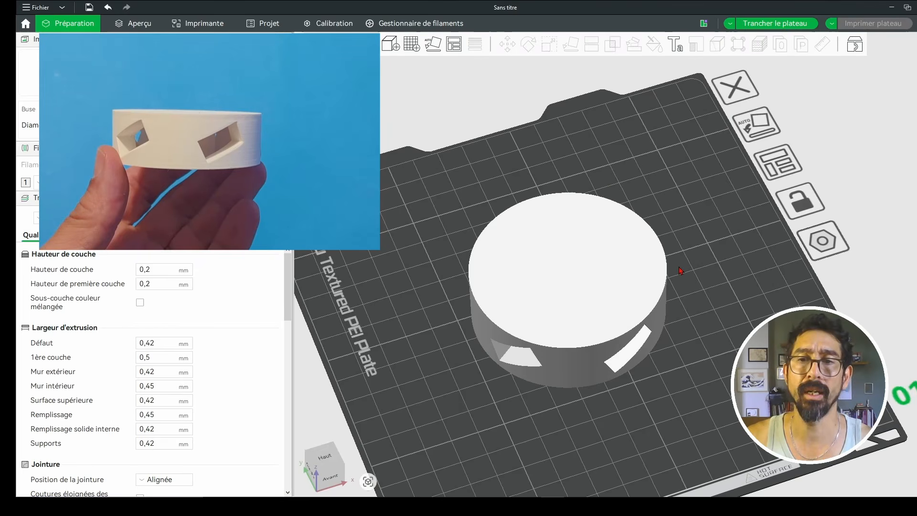
pyautogui.moveTo(719, 270); pyautogui.dragTo(713, 268)
pyautogui.click(713, 268)
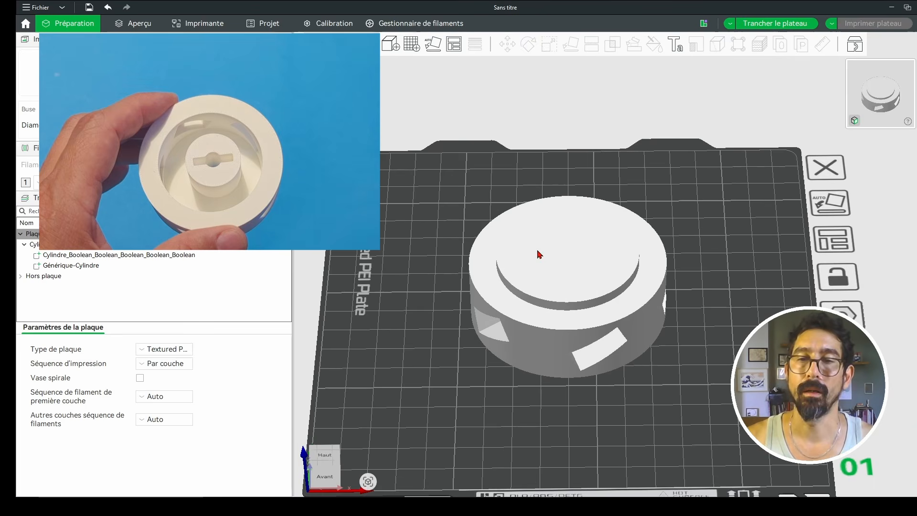
# Step: Subtract the inner cylinder from the hub body with a Boolean difference and check the hollowed interior
pyautogui.click(653, 256)
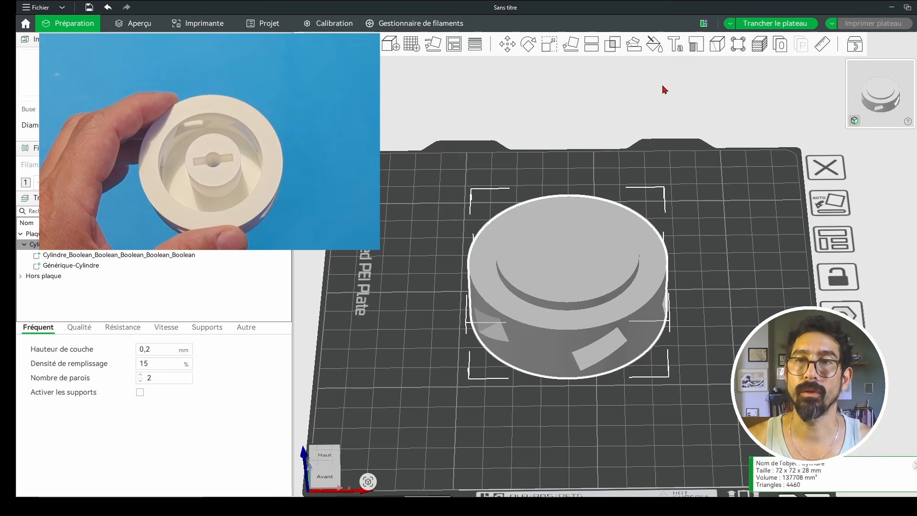
pyautogui.click(630, 47)
pyautogui.click(789, 196)
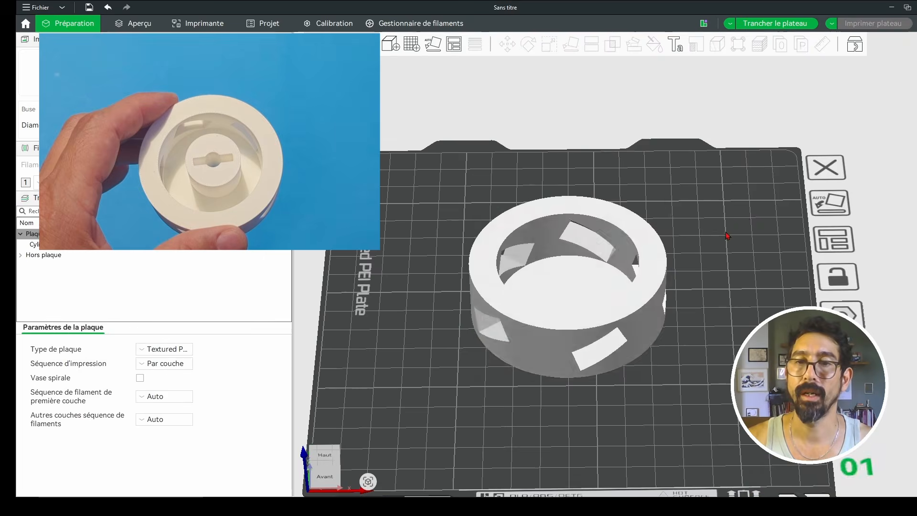
pyautogui.moveTo(726, 236); pyautogui.dragTo(585, 267)
pyautogui.moveTo(720, 227); pyautogui.dragTo(722, 238)
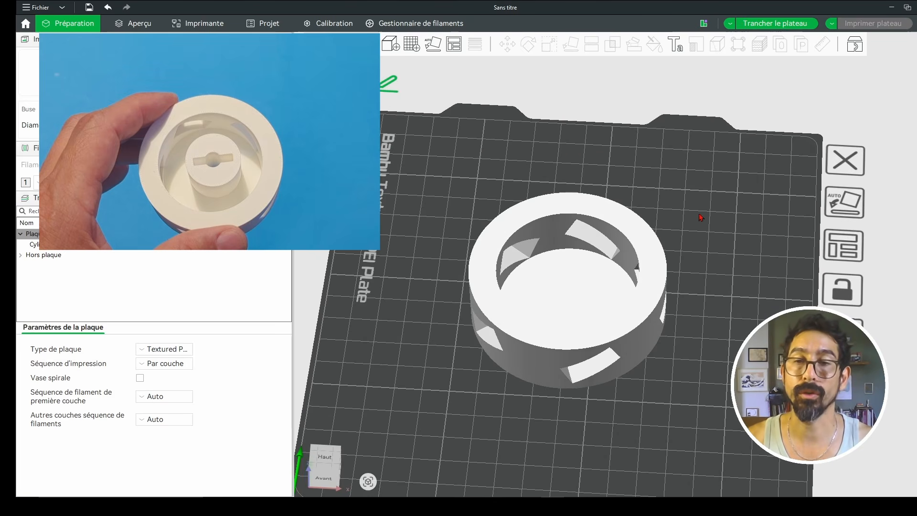
pyautogui.moveTo(693, 209); pyautogui.dragTo(786, 78)
# Step: Measure the distance between the hub rim's upper face and its inner floor
pyautogui.click(632, 222)
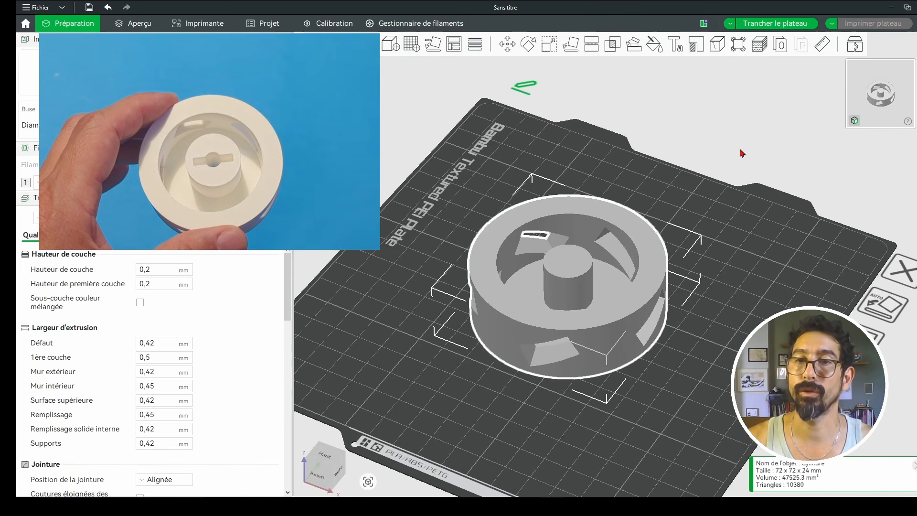
pyautogui.click(822, 44)
pyautogui.click(612, 219)
pyautogui.click(531, 281)
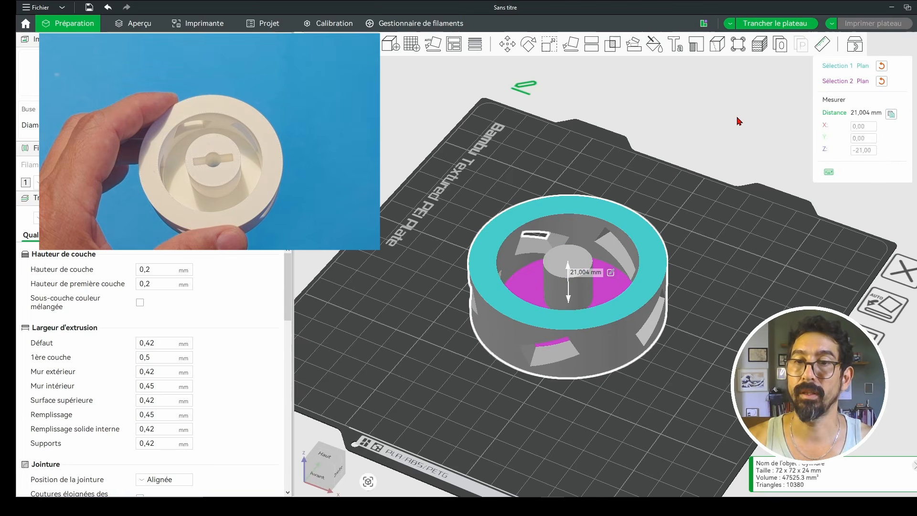
pyautogui.click(739, 121)
# Step: Subtract the thin vertical cylinder from the hub body and its central post with a Boolean difference, without keeping the original models
pyautogui.moveTo(739, 121); pyautogui.dragTo(588, 251)
pyautogui.click(566, 255)
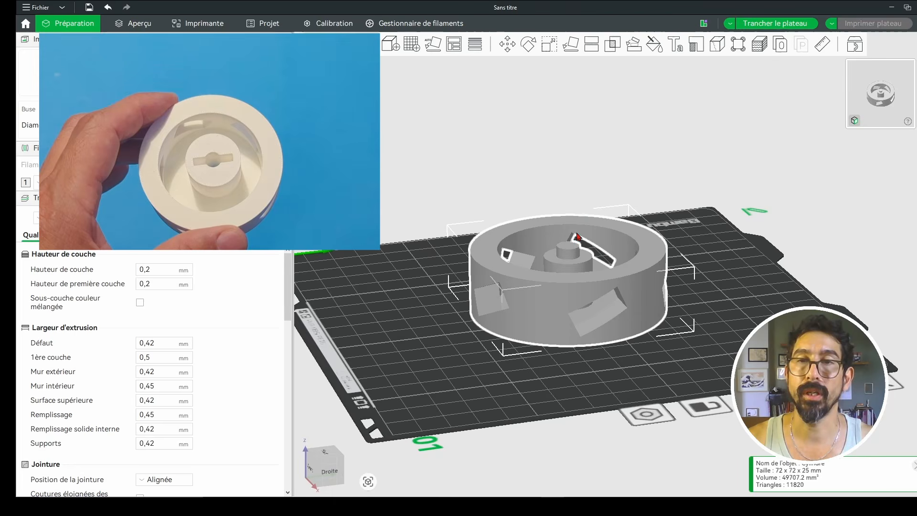
pyautogui.click(612, 46)
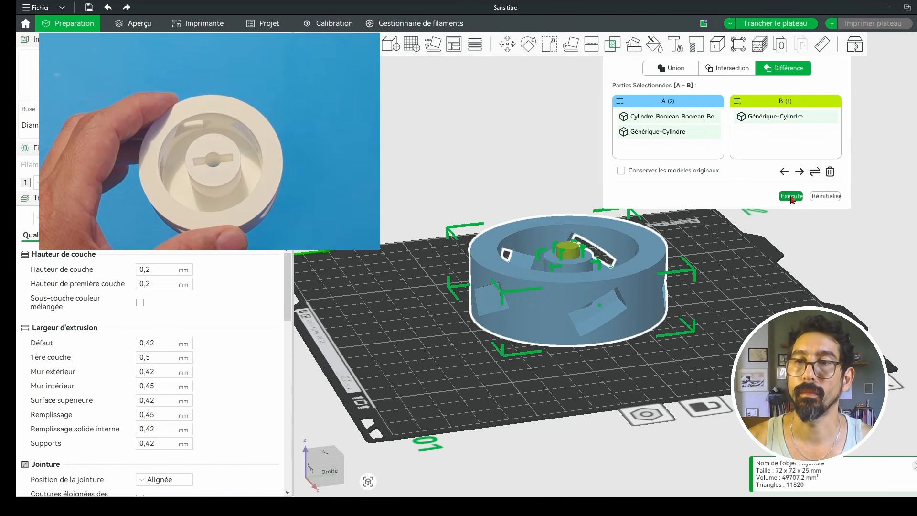
pyautogui.click(791, 196)
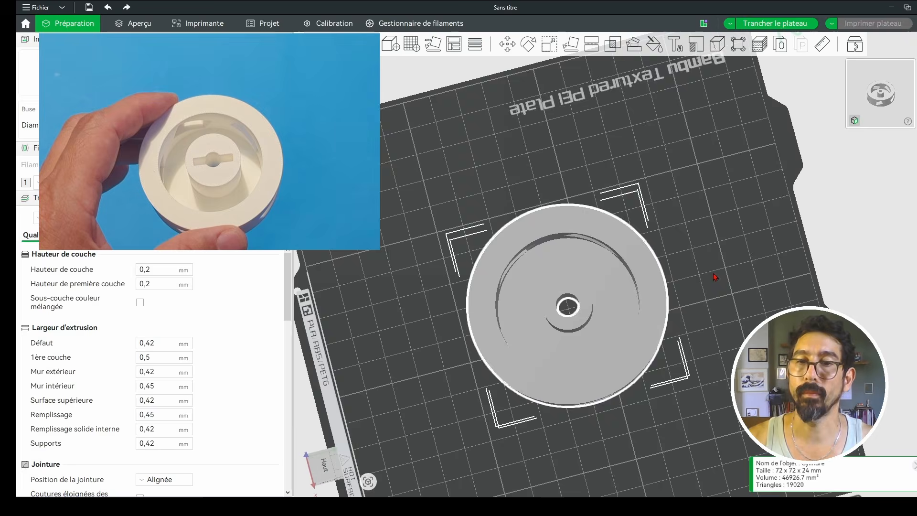
pyautogui.moveTo(714, 278); pyautogui.dragTo(727, 241)
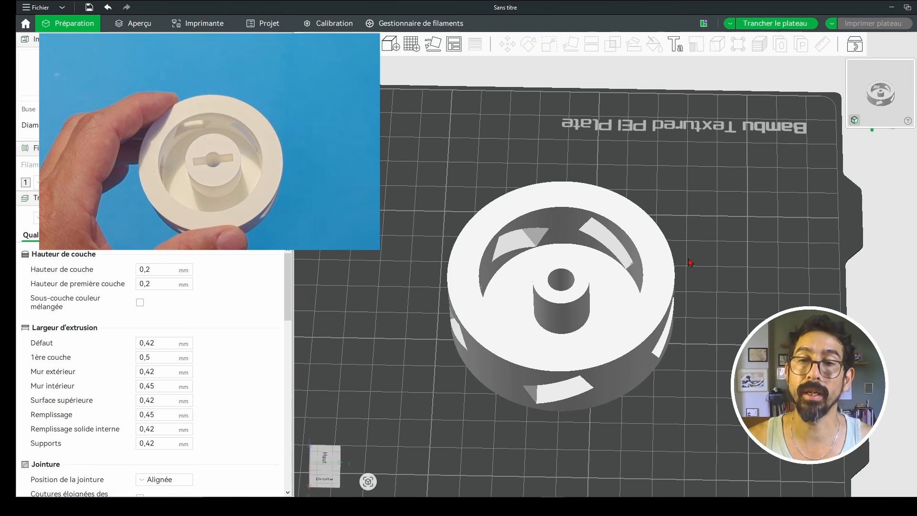
pyautogui.moveTo(689, 262); pyautogui.dragTo(636, 231)
pyautogui.moveTo(635, 230); pyautogui.dragTo(643, 229, button='right')
# Step: Subtract the horizontal cylinder from the hub's central post with a Boolean difference, discarding the original models, and slice the plate
pyautogui.click(615, 189)
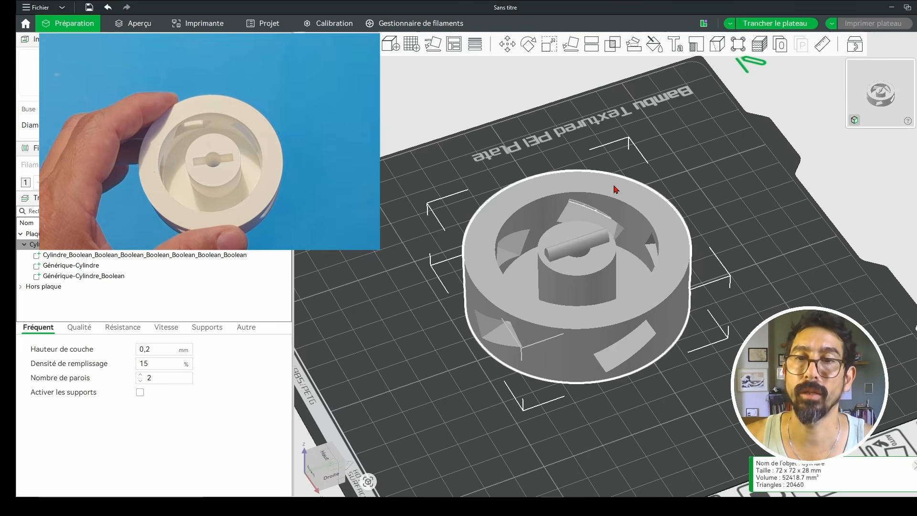
pyautogui.click(613, 46)
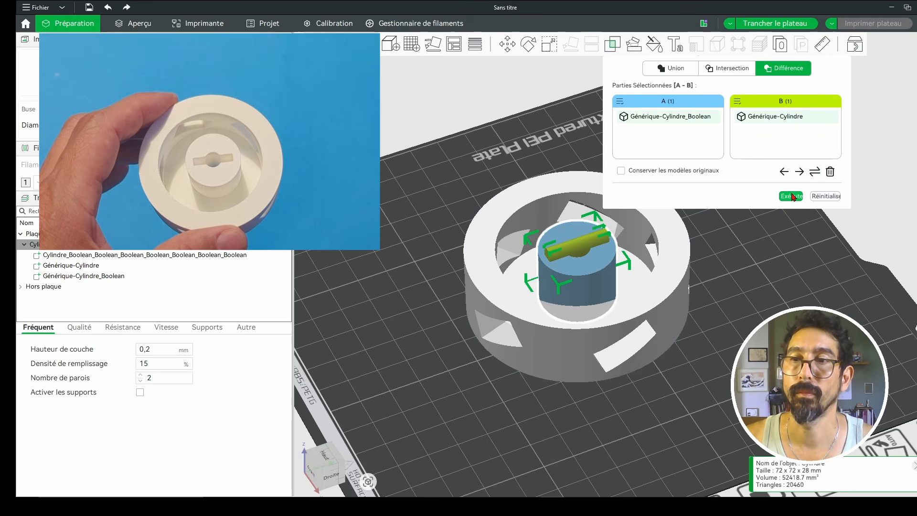
pyautogui.click(793, 196)
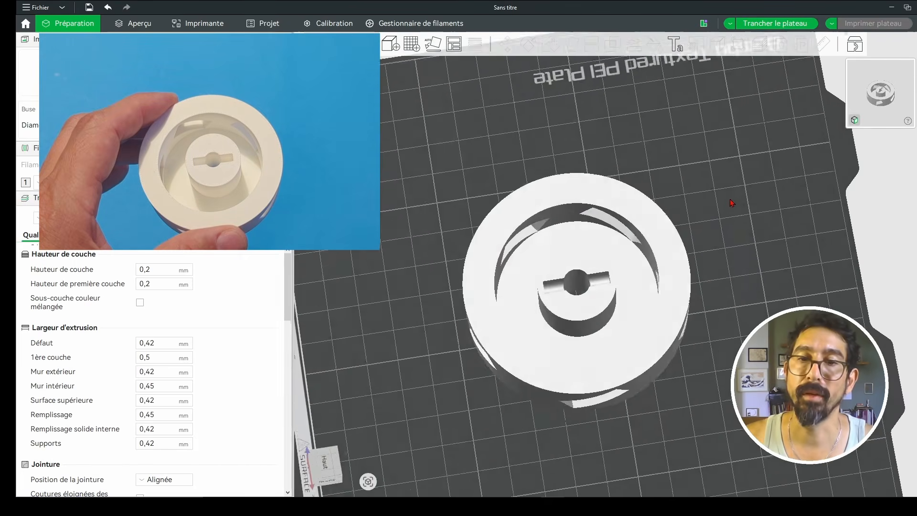
pyautogui.moveTo(721, 205); pyautogui.dragTo(735, 183)
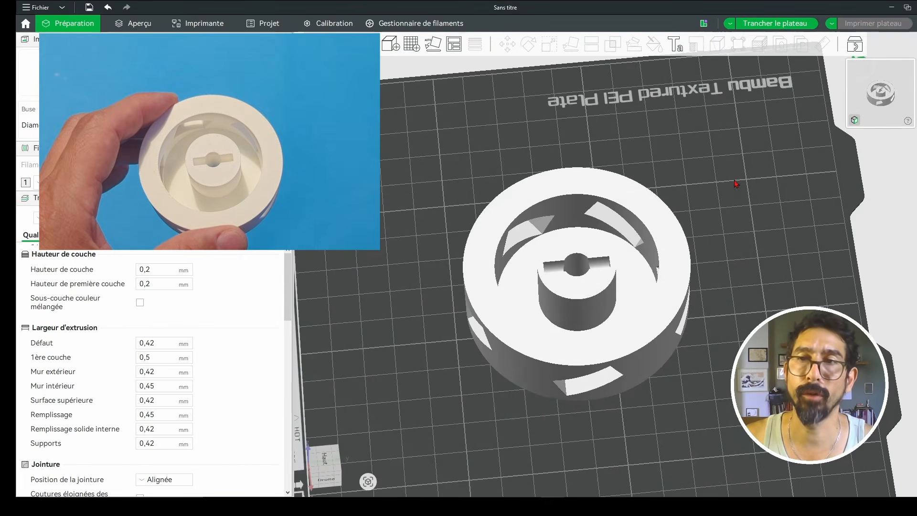
pyautogui.click(766, 25)
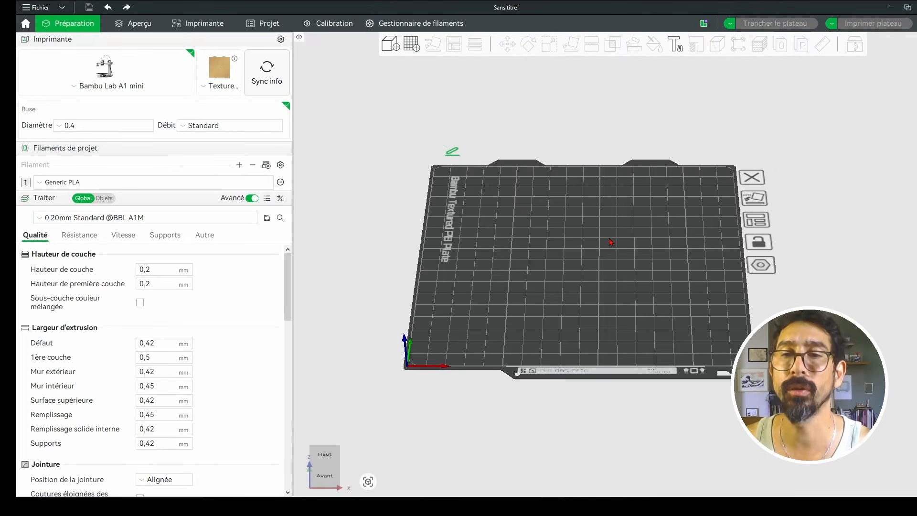
# Step: Add the flat cylinders and cubes for a blade on the empty plate and set the newest 150 mm long cube's width to 70 mm
pyautogui.moveTo(610, 246); pyautogui.dragTo(618, 225)
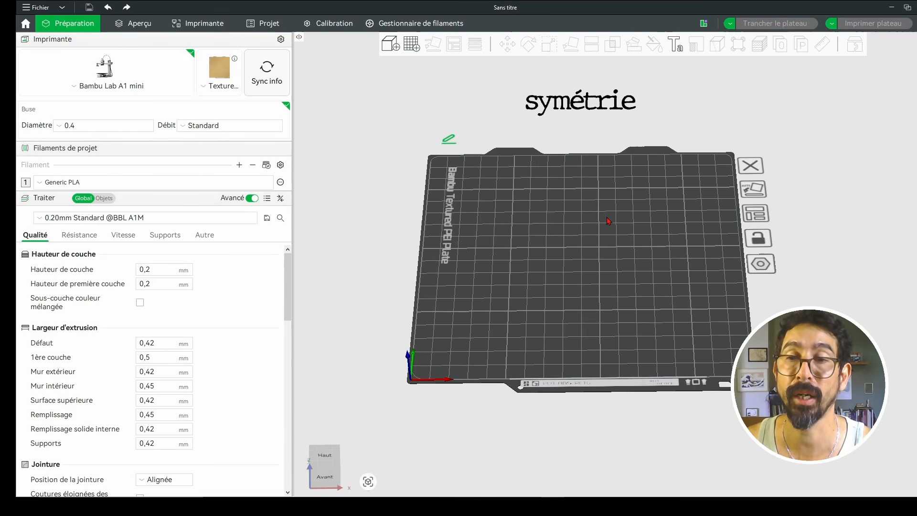
pyautogui.moveTo(613, 241); pyautogui.dragTo(614, 251)
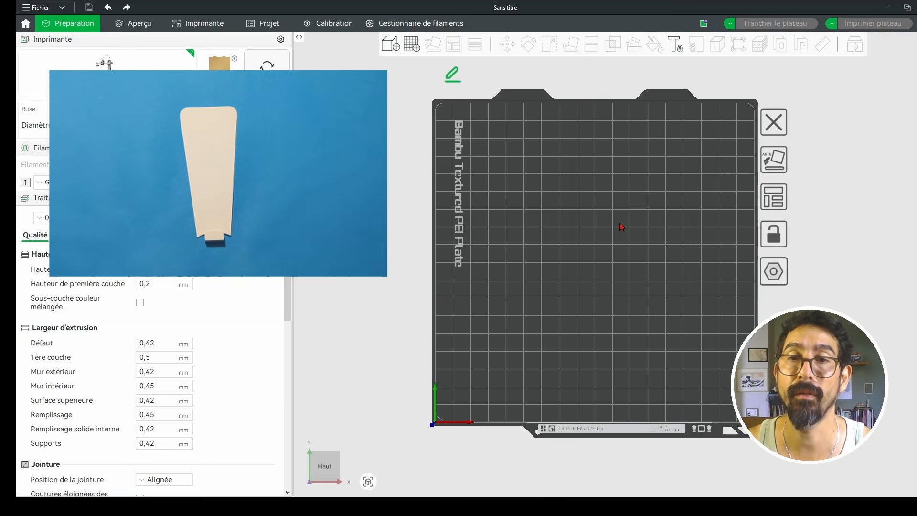
pyautogui.rightClick(611, 178)
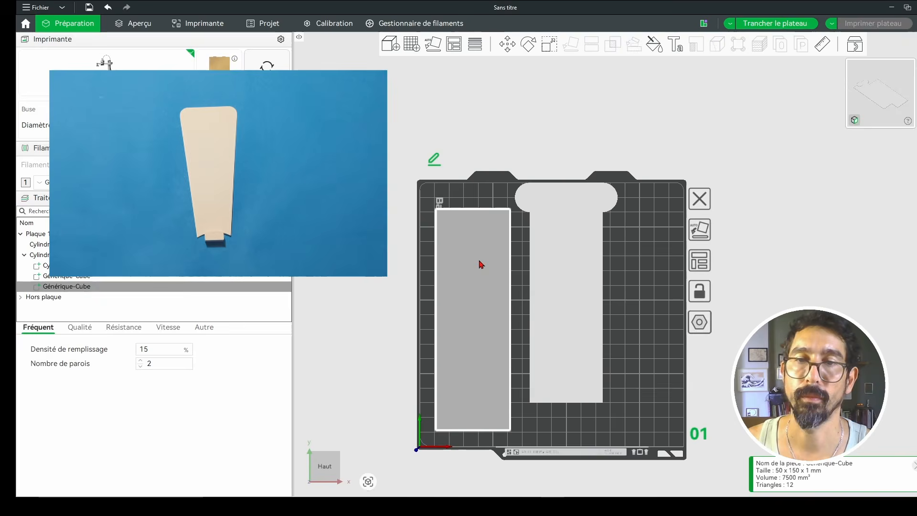
pyautogui.write('70')
pyautogui.press('Return')
# Step: Move the 70 mm wide cube onto the blade outline at X 100 and Y 95
pyautogui.click(507, 44)
pyautogui.doubleClick(691, 81)
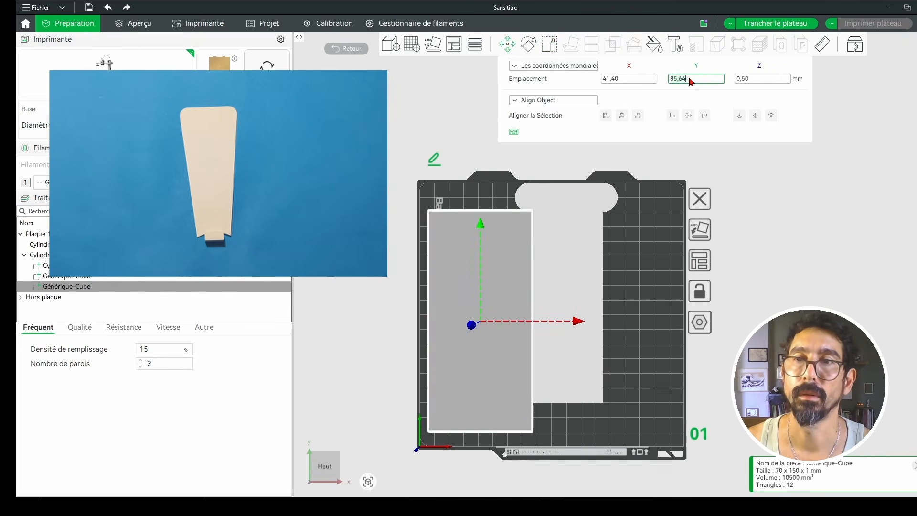
pyautogui.write('95')
pyautogui.doubleClick(613, 83)
pyautogui.write('100')
pyautogui.press('Return')
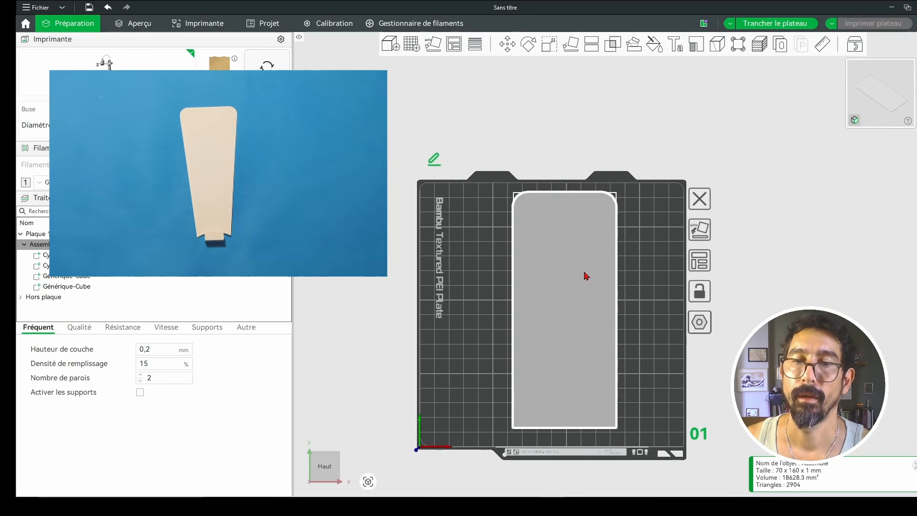
# Step: Examine the assembled blade shape, checking its rounded corner cylinders and the large rectangular body
pyautogui.click(638, 297)
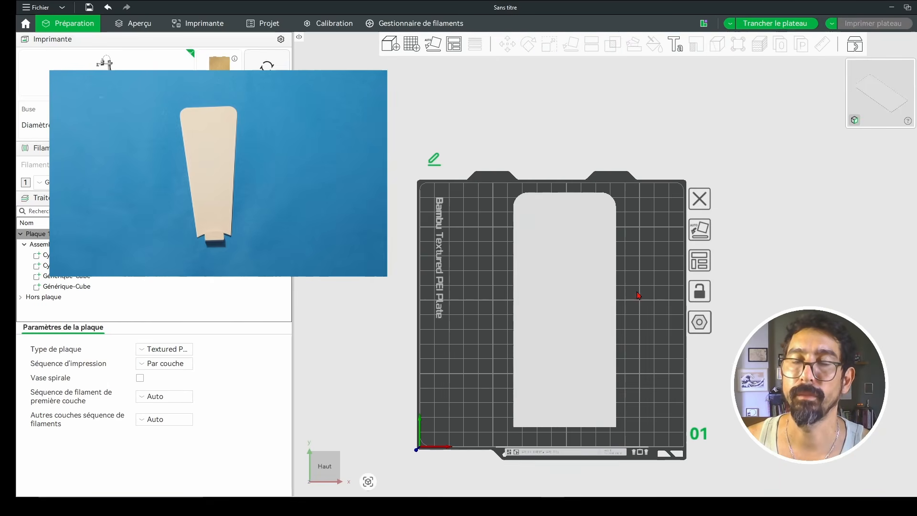
pyautogui.moveTo(638, 297); pyautogui.dragTo(665, 252)
pyautogui.press('1')
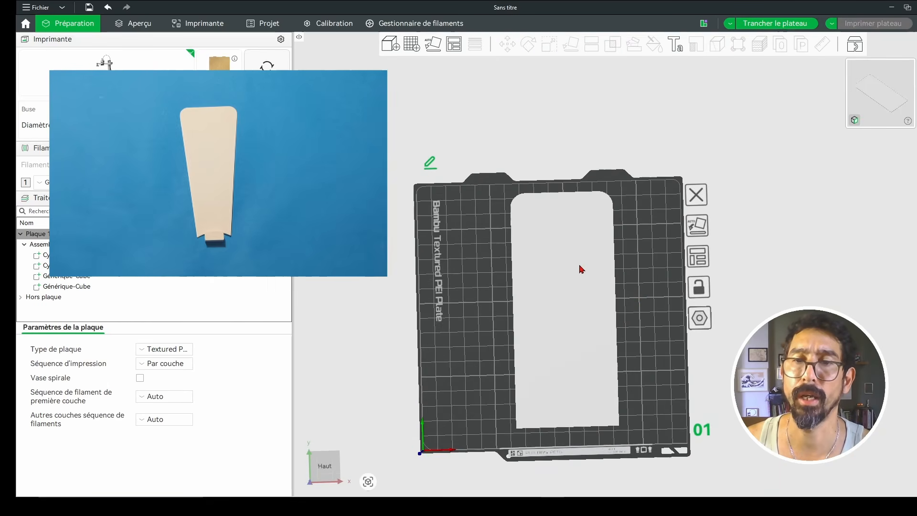
pyautogui.click(559, 248)
pyautogui.click(604, 204)
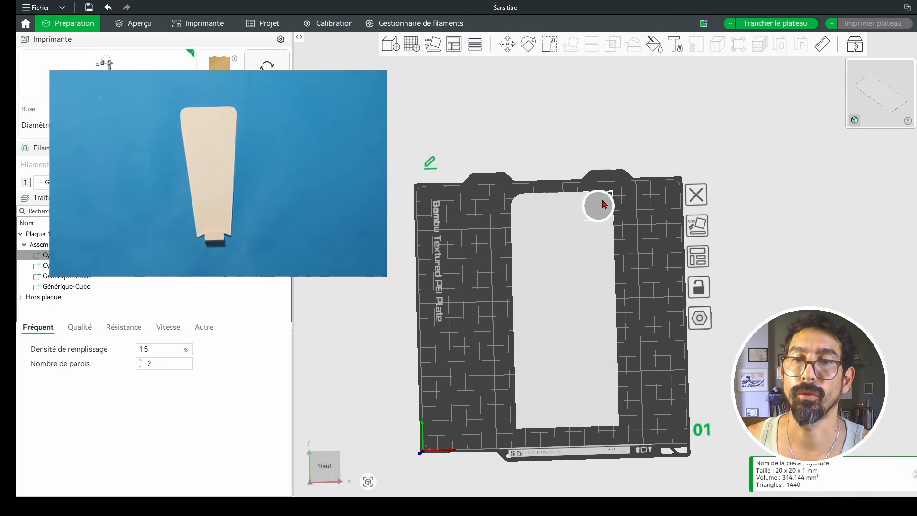
pyautogui.click(560, 206)
pyautogui.click(611, 232)
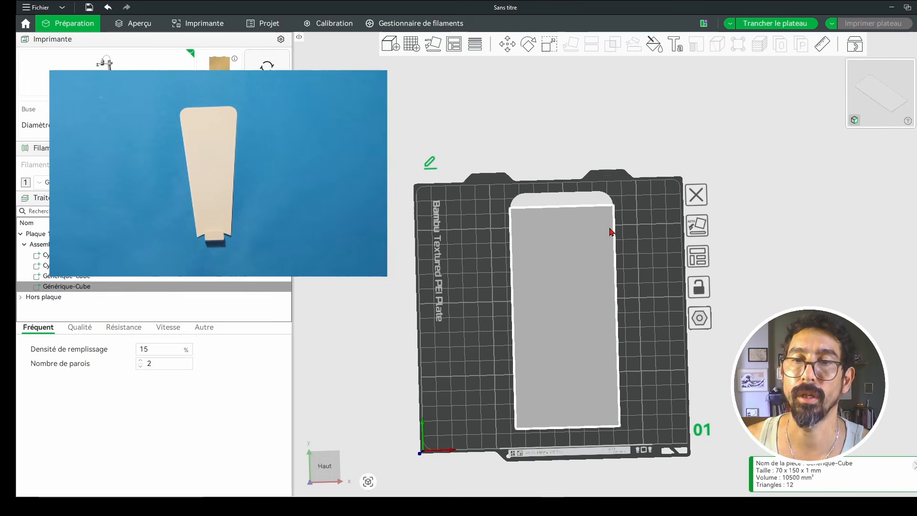
pyautogui.click(645, 232)
pyautogui.moveTo(646, 232); pyautogui.dragTo(614, 210)
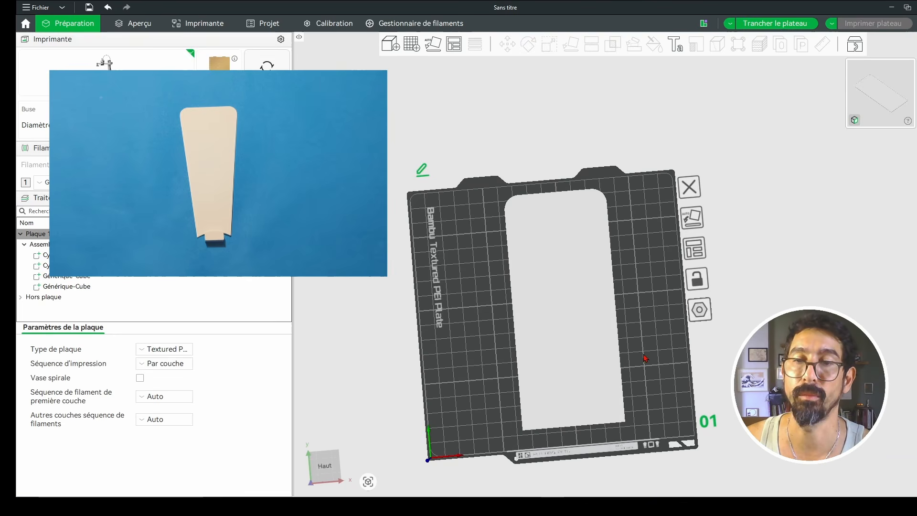
pyautogui.moveTo(647, 355); pyautogui.dragTo(643, 350)
pyautogui.moveTo(643, 316); pyautogui.dragTo(632, 305)
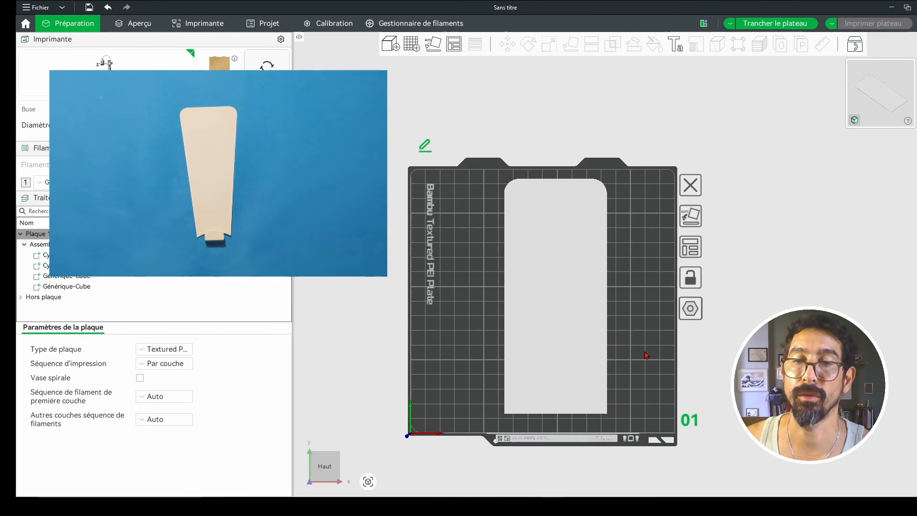
pyautogui.moveTo(644, 352); pyautogui.dragTo(629, 333)
# Step: Add a rectangular cube block centered at the blade's square end and assign it filament 2
pyautogui.click(555, 317)
pyautogui.click(626, 283)
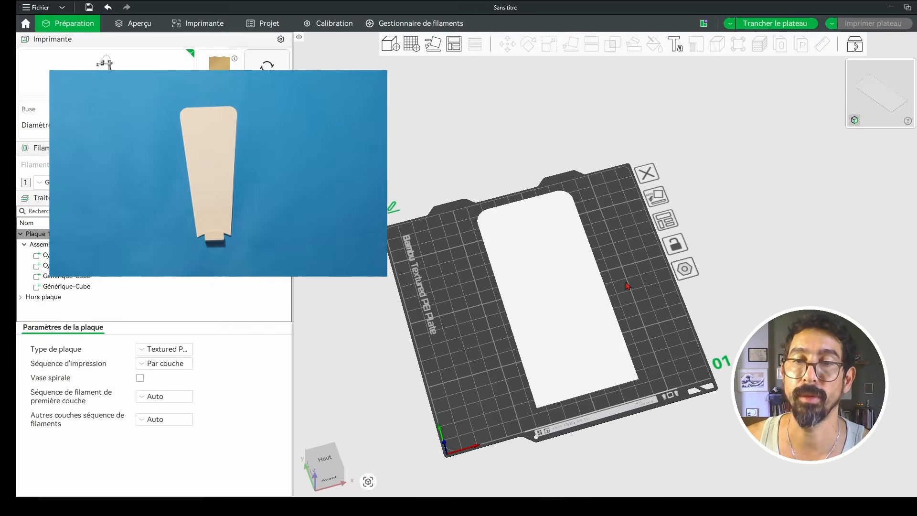
pyautogui.rightClick(585, 287)
pyautogui.click(564, 277)
pyautogui.rightClick(532, 287)
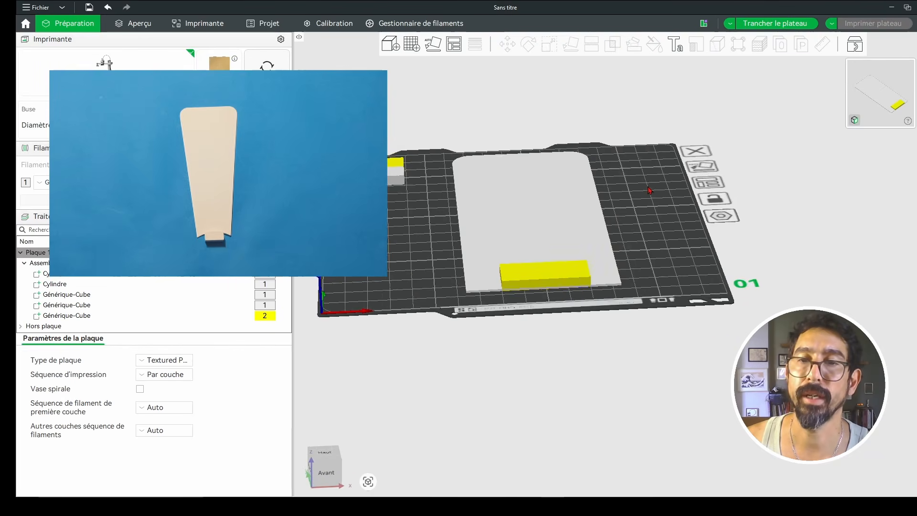
pyautogui.moveTo(648, 187); pyautogui.dragTo(646, 189)
pyautogui.moveTo(622, 236); pyautogui.dragTo(611, 292)
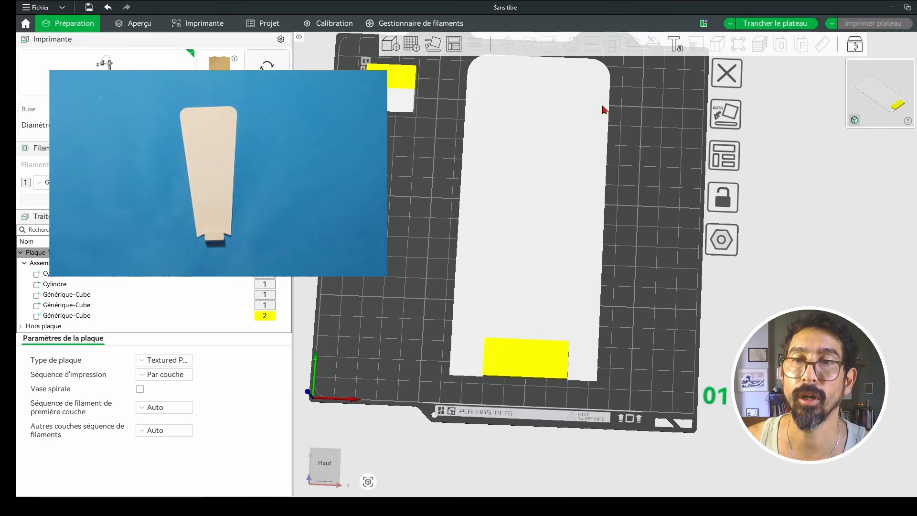
pyautogui.moveTo(645, 152); pyautogui.dragTo(647, 168)
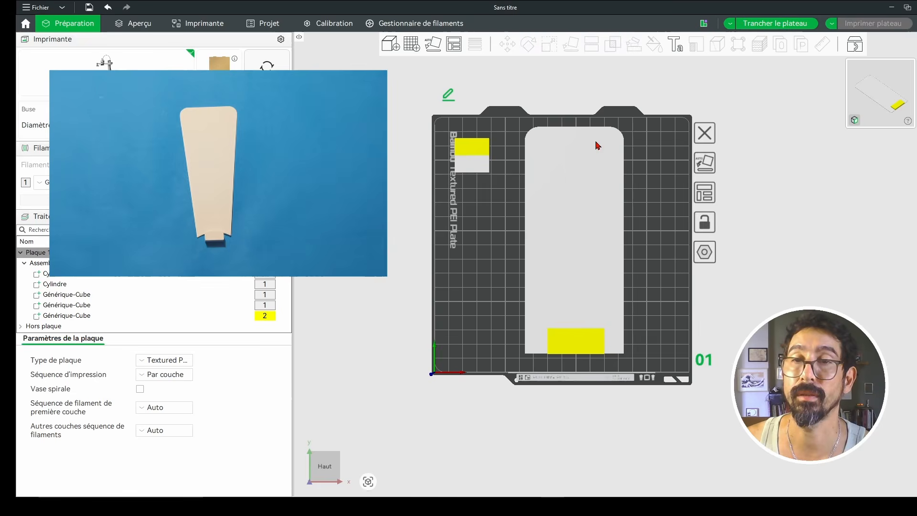
# Step: Cut the blade assembly lengthwise through its center with a planar cut rotated 90° about Y, keeping only object B
pyautogui.click(572, 190)
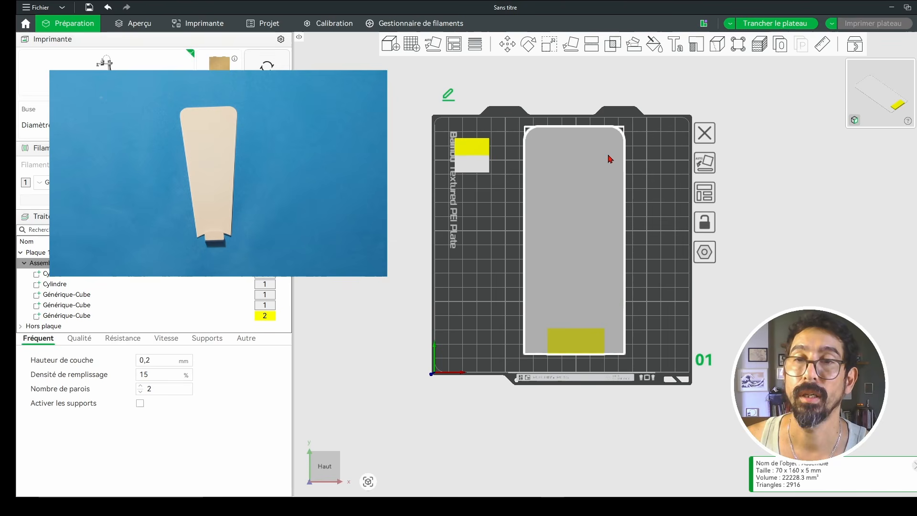
pyautogui.click(658, 167)
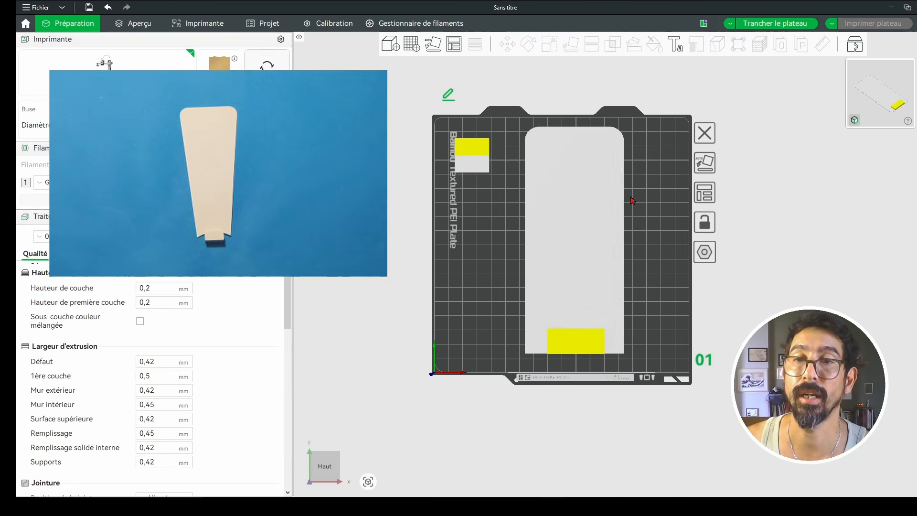
pyautogui.click(598, 216)
pyautogui.moveTo(599, 218); pyautogui.dragTo(646, 168)
pyautogui.moveTo(551, 244); pyautogui.dragTo(638, 191)
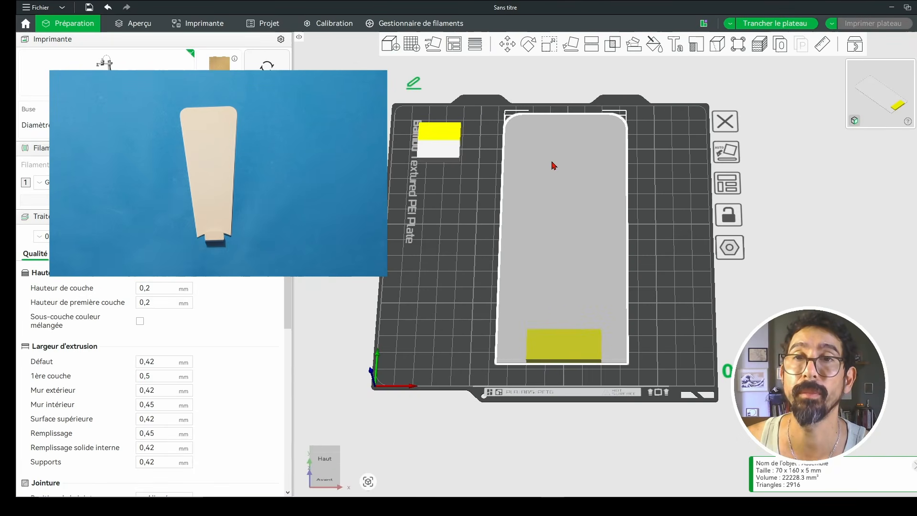
pyautogui.click(591, 47)
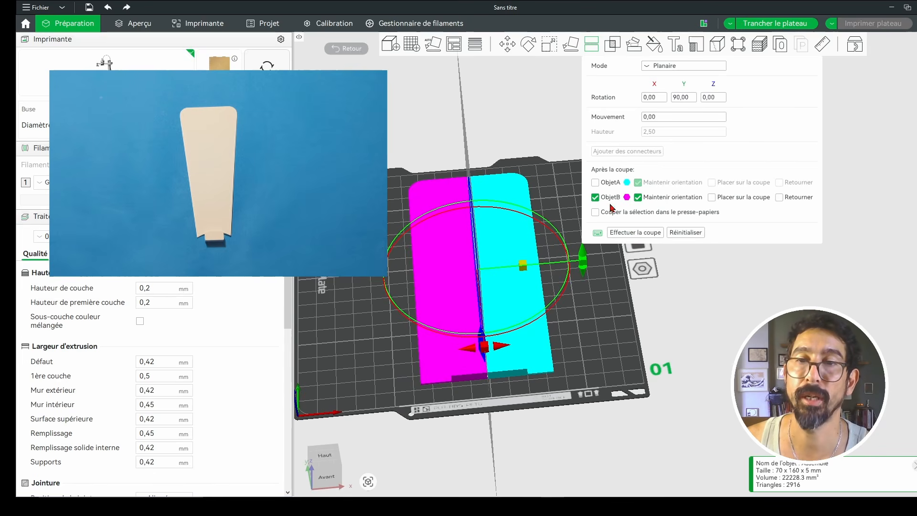
pyautogui.click(635, 232)
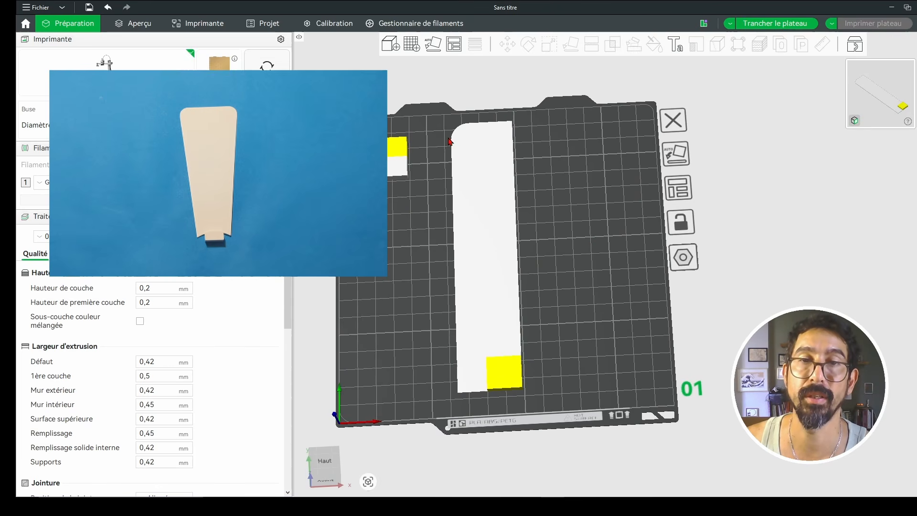
# Step: Cut the half blade along a slanted plane rotated 172° about X and 90° about Y, keeping the rounded-corner side, and delete the yellow block
pyautogui.click(493, 235)
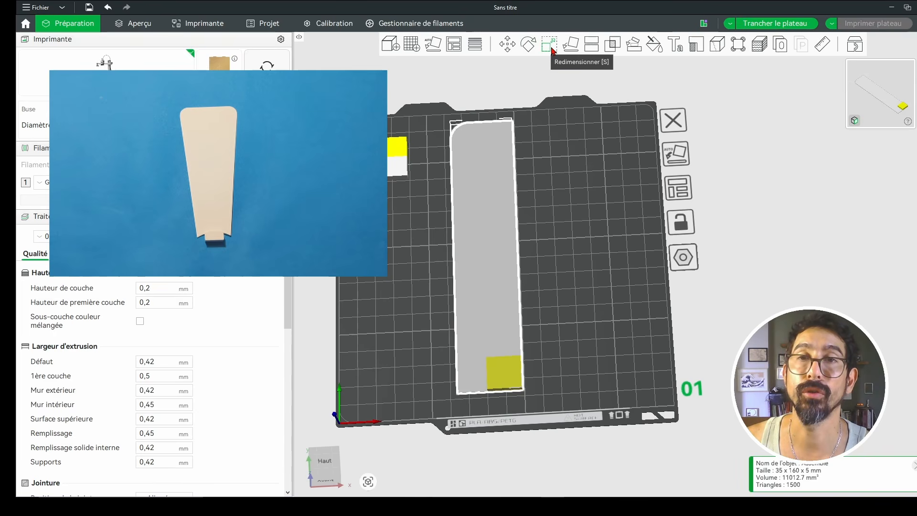
pyautogui.click(591, 44)
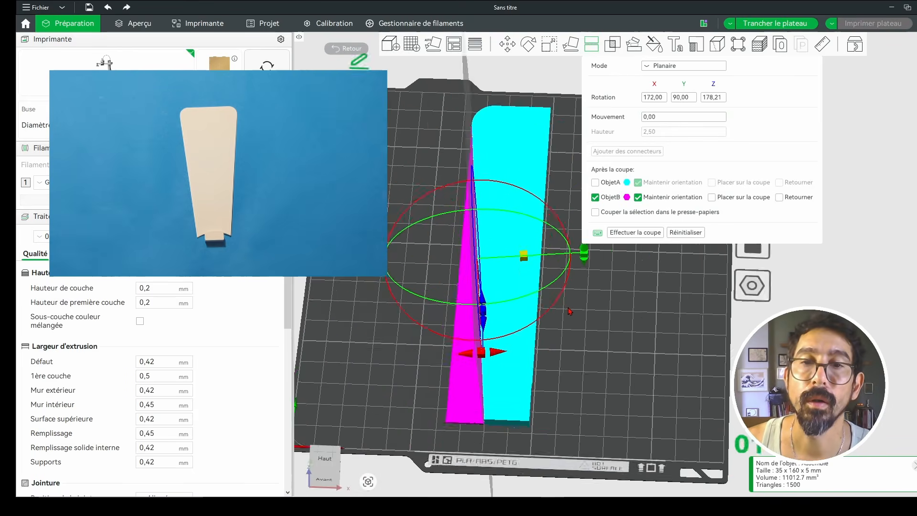
pyautogui.scroll(-3, 589, 351)
pyautogui.moveTo(590, 351); pyautogui.dragTo(600, 333)
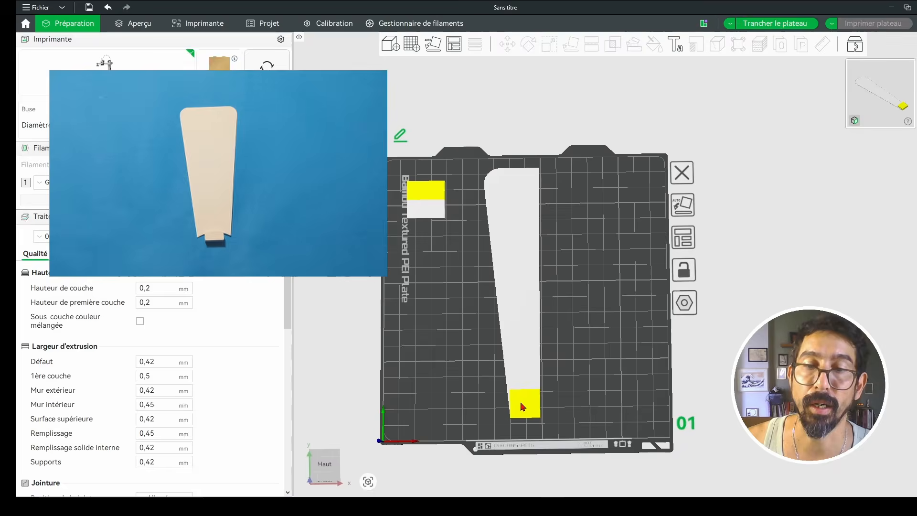
pyautogui.click(523, 405)
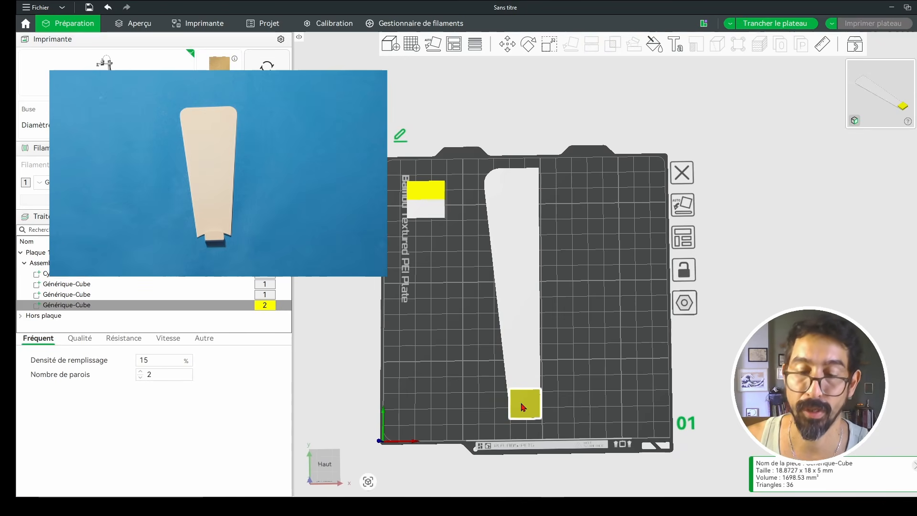
pyautogui.hotkey('ctrl', 'z')
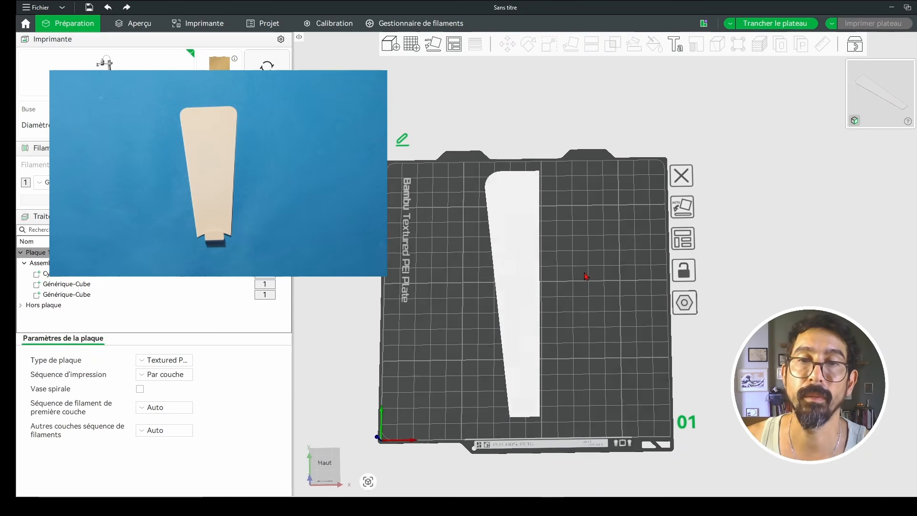
# Step: Export the tapered half blade as a single STL file named demi pale
pyautogui.click(509, 243)
pyautogui.rightClick(507, 243)
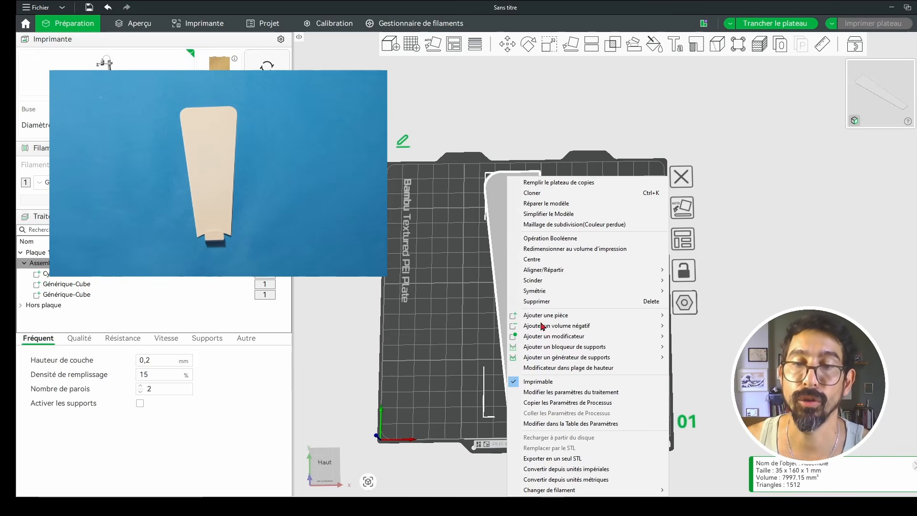
pyautogui.click(557, 460)
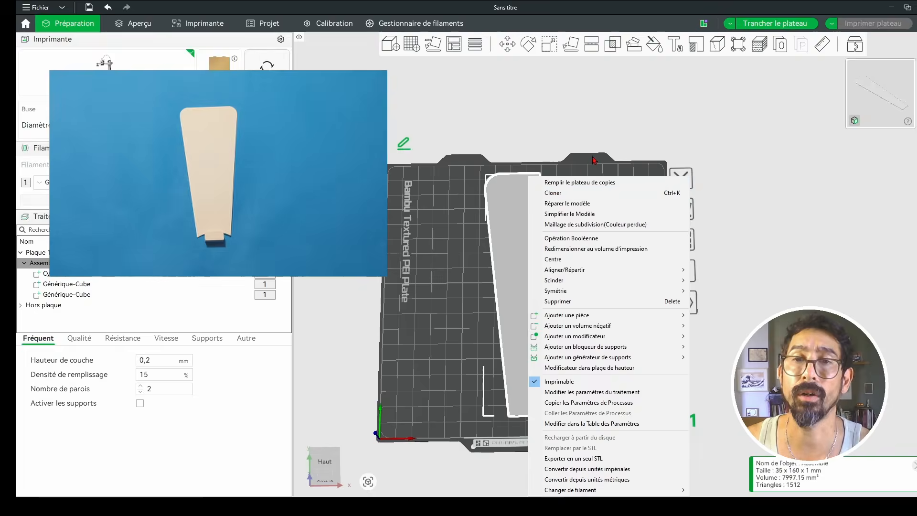
pyautogui.press('Escape')
# Step: Mirror the half blade along the X axis and move it aside to make room for the other half
pyautogui.rightClick(512, 219)
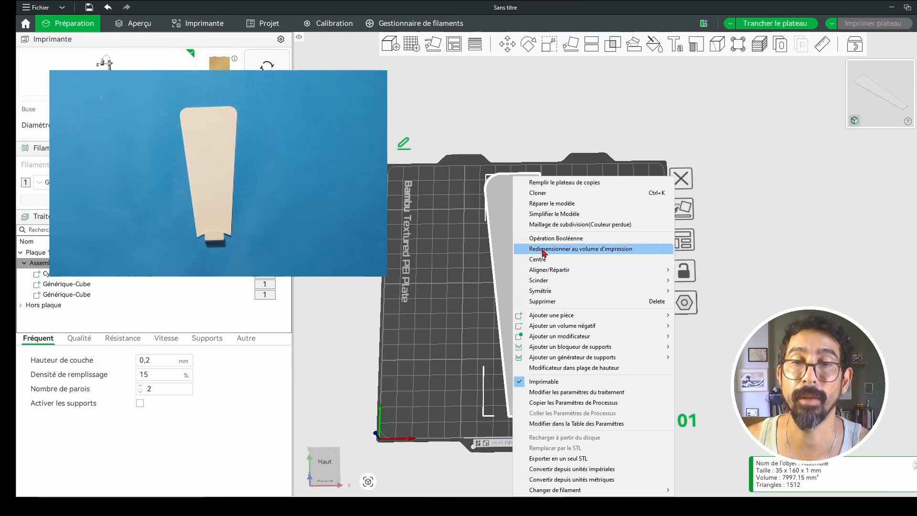
pyautogui.moveTo(547, 296)
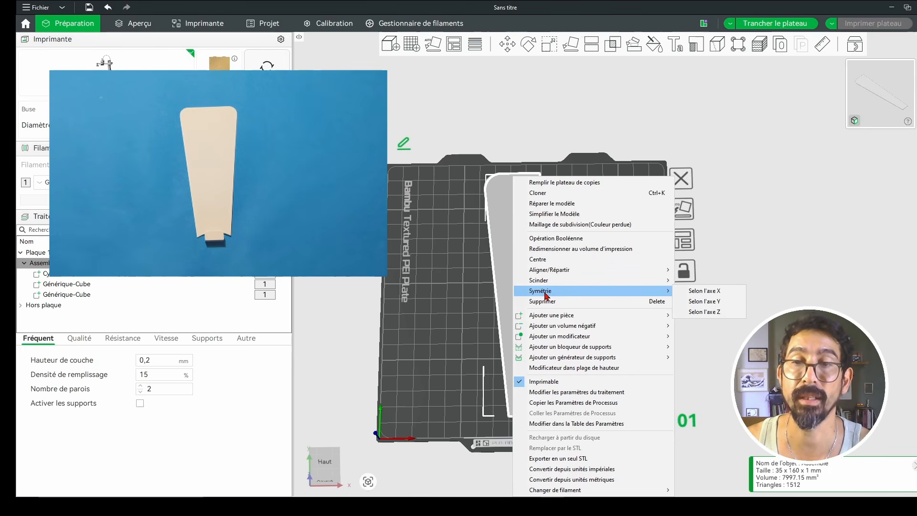
pyautogui.click(699, 291)
pyautogui.moveTo(505, 236); pyautogui.dragTo(574, 240)
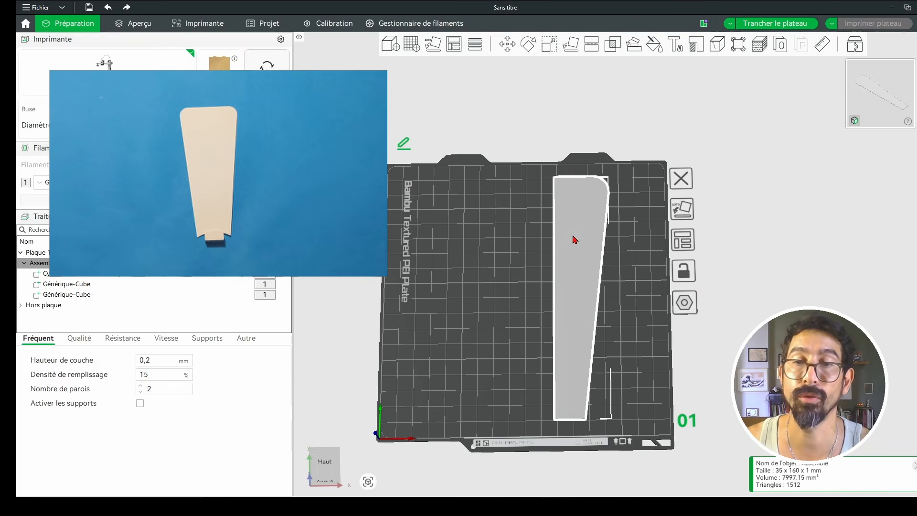
# Step: Add demi pale.stl as a part of the mirrored half blade and slide both halves close together with their straight edges facing
pyautogui.click(515, 237)
pyautogui.rightClick(516, 236)
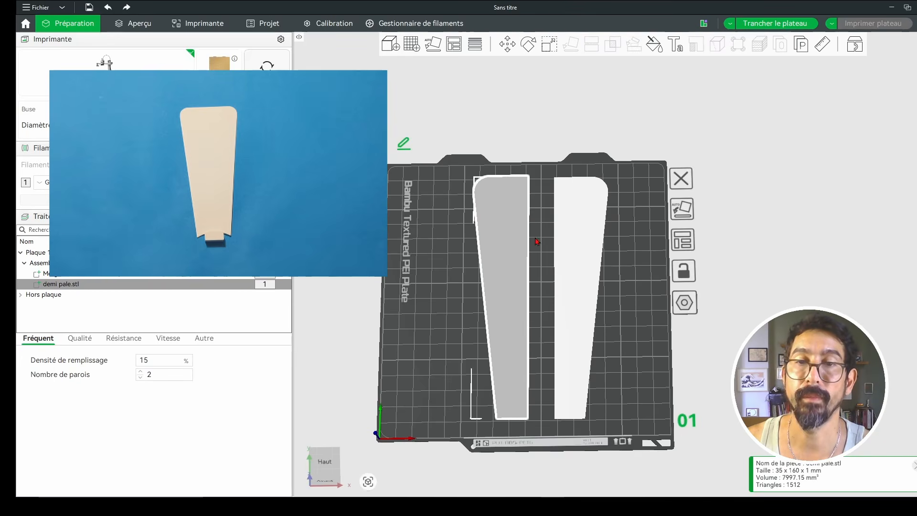
pyautogui.moveTo(535, 239); pyautogui.dragTo(520, 241)
pyautogui.moveTo(580, 239); pyautogui.dragTo(542, 240)
pyautogui.click(604, 268)
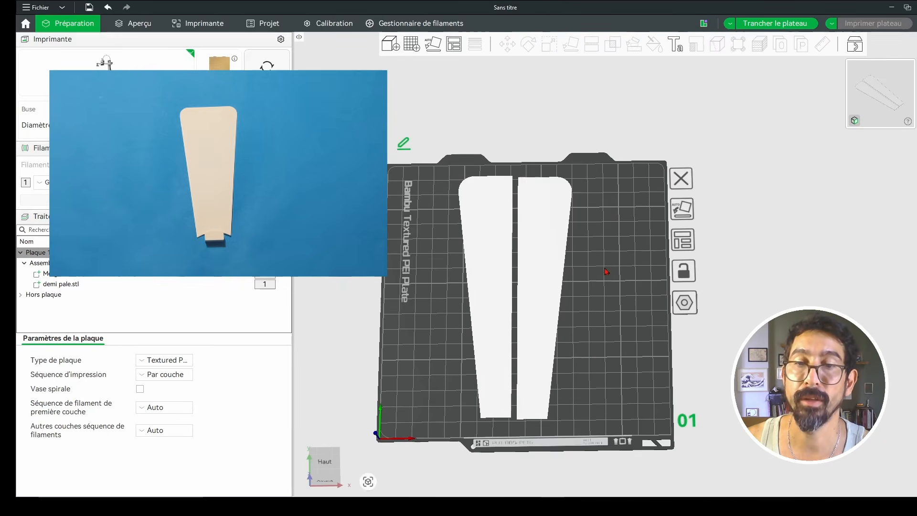
pyautogui.moveTo(604, 268); pyautogui.dragTo(589, 290)
# Step: Align the two half blades with each other along the Y axis
pyautogui.click(484, 246)
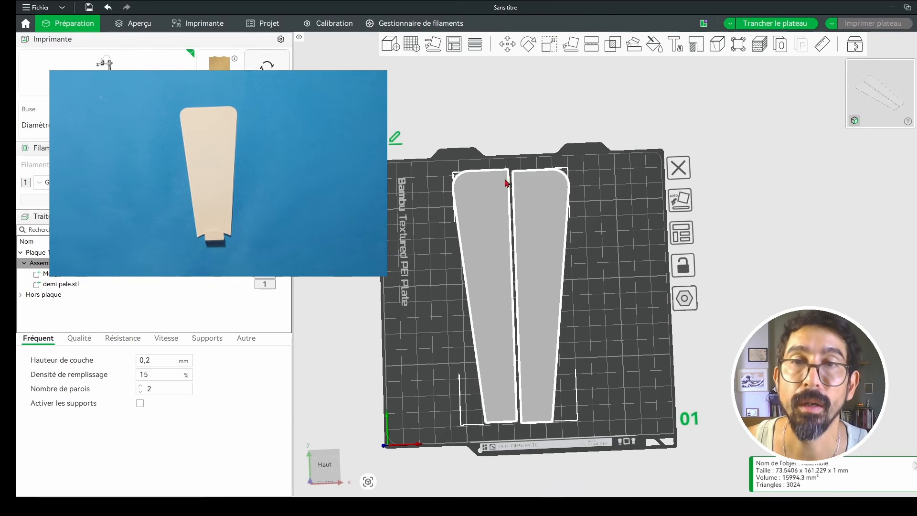
pyautogui.click(550, 46)
pyautogui.click(622, 244)
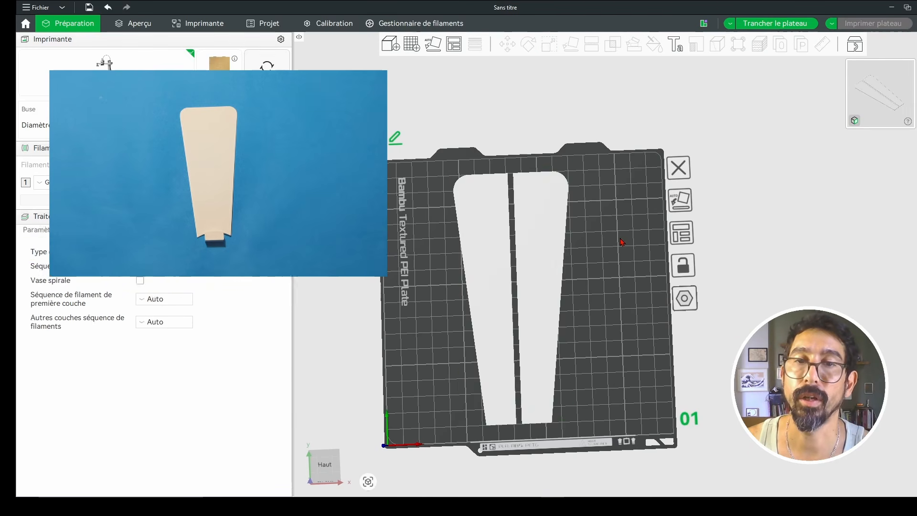
pyautogui.moveTo(616, 231); pyautogui.dragTo(607, 227)
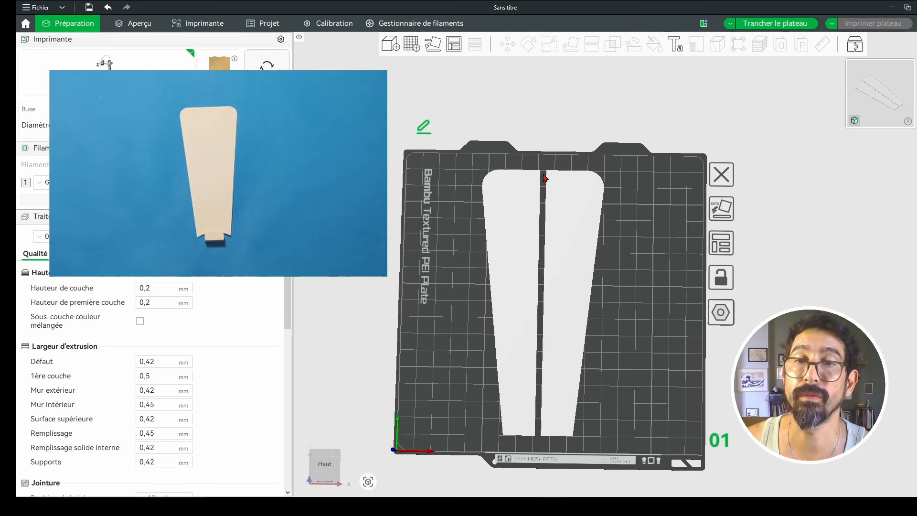
# Step: Measure the gap between the facing upper corners of the two half blades
pyautogui.moveTo(635, 324)
pyautogui.mouseDown()
pyautogui.moveTo(637, 314)
pyautogui.moveTo(638, 342)
pyautogui.mouseUp()
pyautogui.click(560, 210)
pyautogui.click(821, 45)
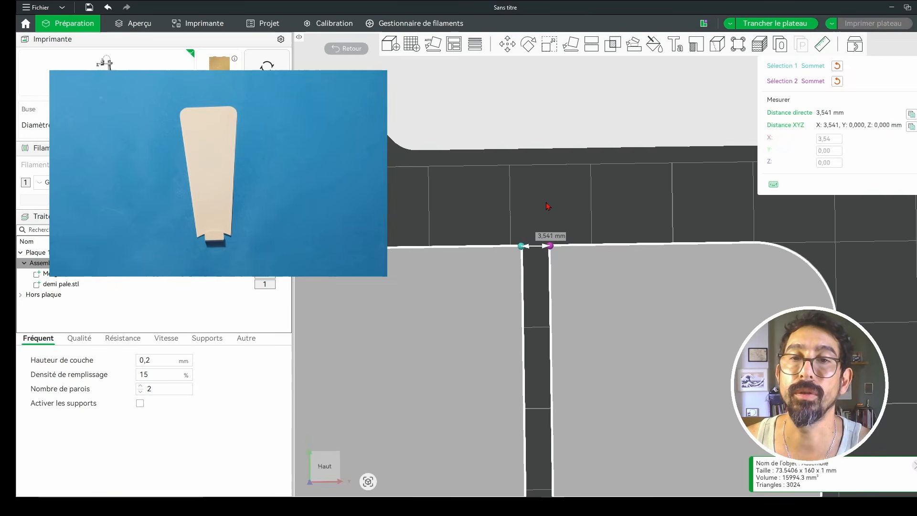
pyautogui.press('Escape')
pyautogui.press('Escape')
pyautogui.press('Escape')
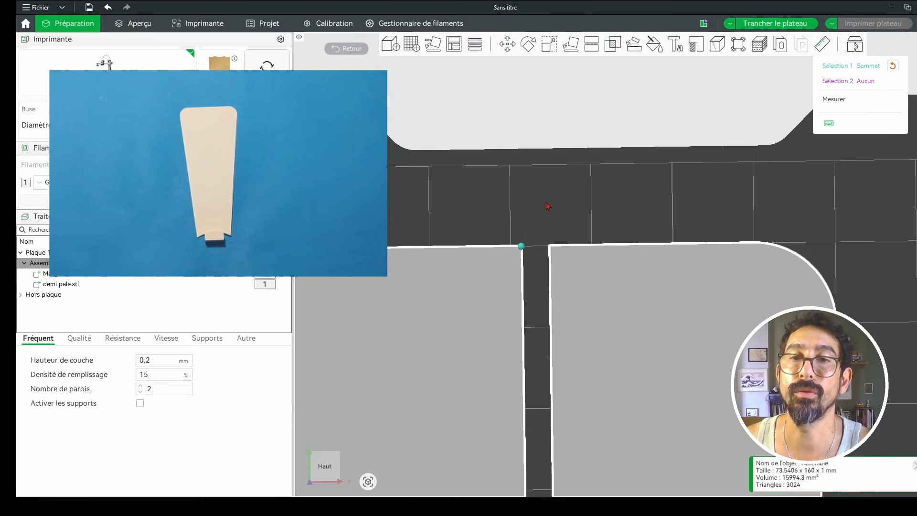
pyautogui.scroll(-4, 547, 203)
pyautogui.scroll(-2, 606, 276)
# Step: Move the mirrored half blade to X 98.82 mm so its straight edge meets the other half
pyautogui.click(614, 304)
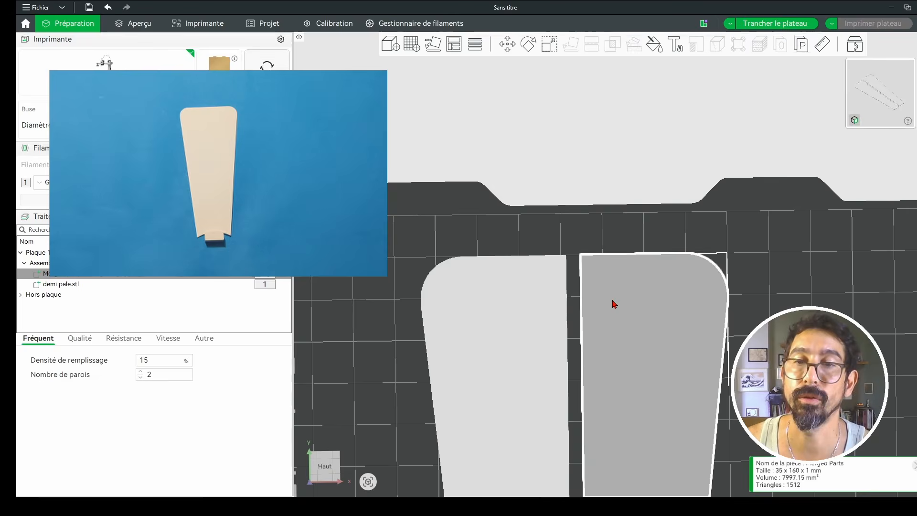
pyautogui.press('m')
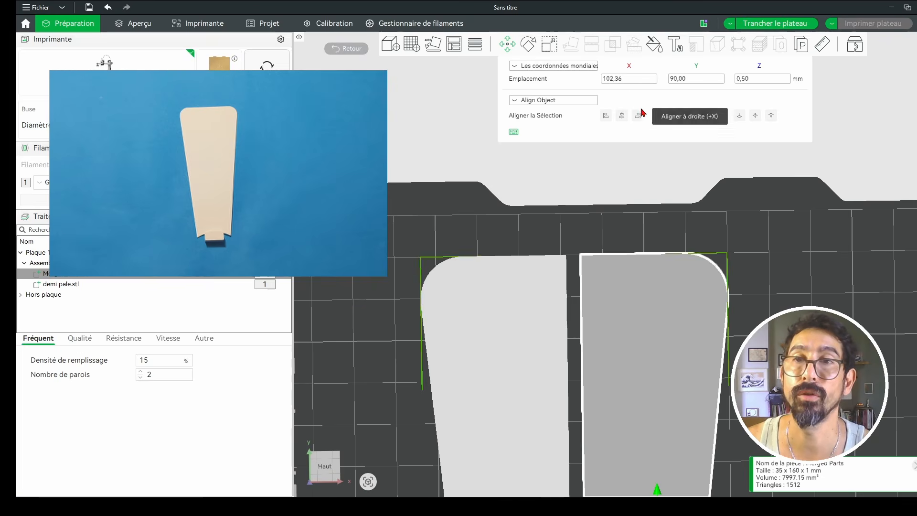
pyautogui.scroll(-5, 614, 258)
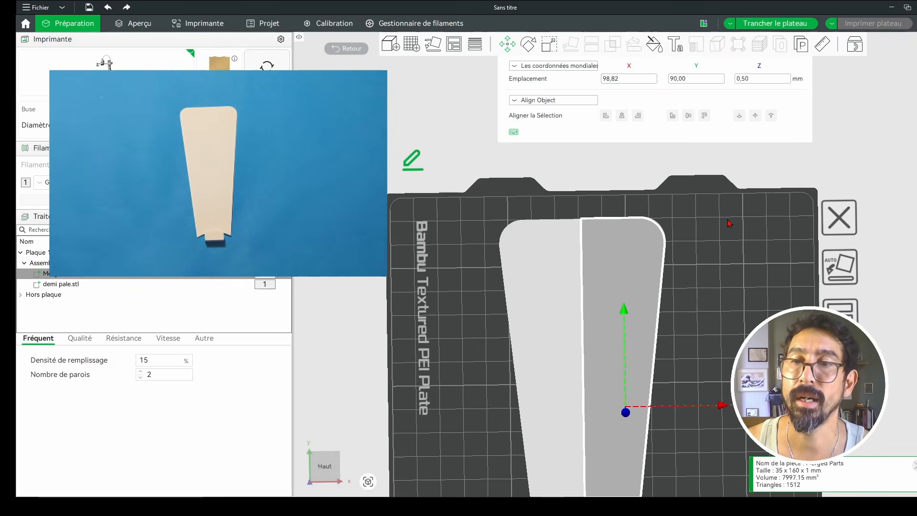
pyautogui.click(728, 258)
pyautogui.moveTo(725, 281); pyautogui.dragTo(714, 274)
pyautogui.scroll(-5, 674, 322)
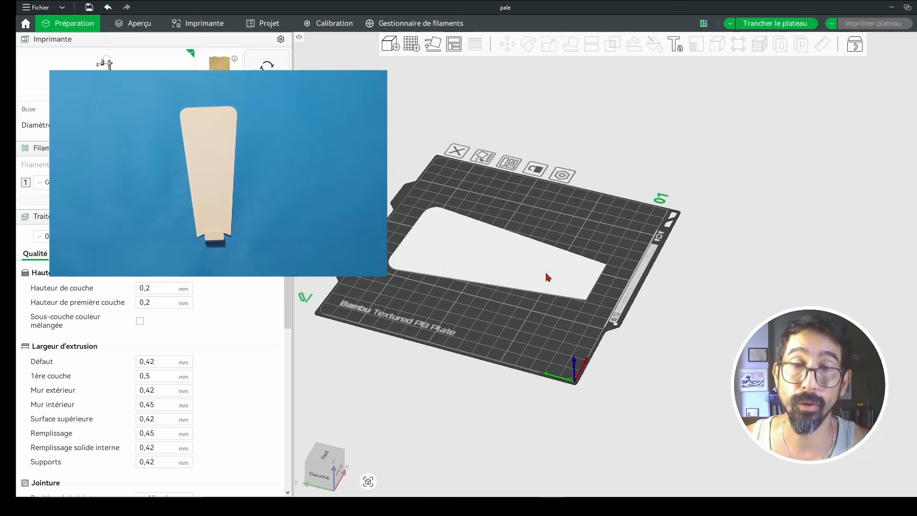
# Step: Add a flat cylinder part 72 mm wide and 2 mm thick overlapping the narrow end of pale.stl
pyautogui.moveTo(611, 229); pyautogui.dragTo(611, 235)
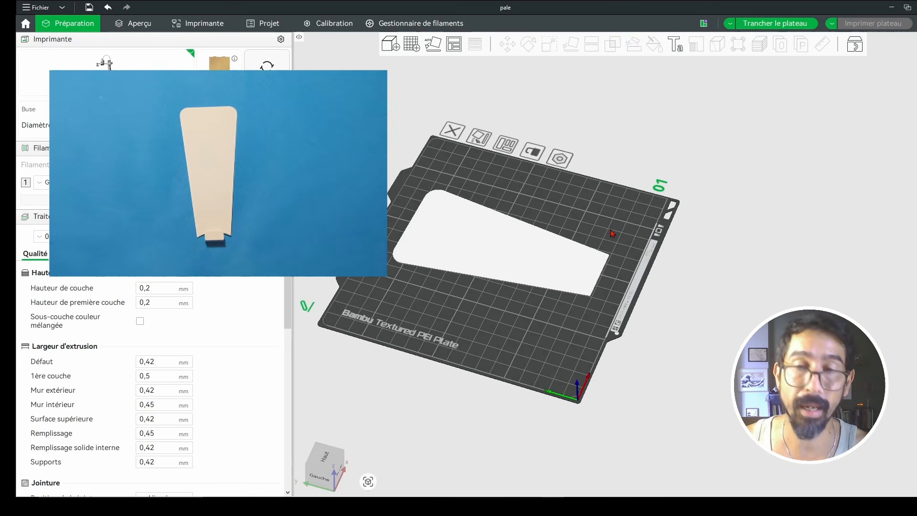
pyautogui.moveTo(601, 296); pyautogui.dragTo(599, 279)
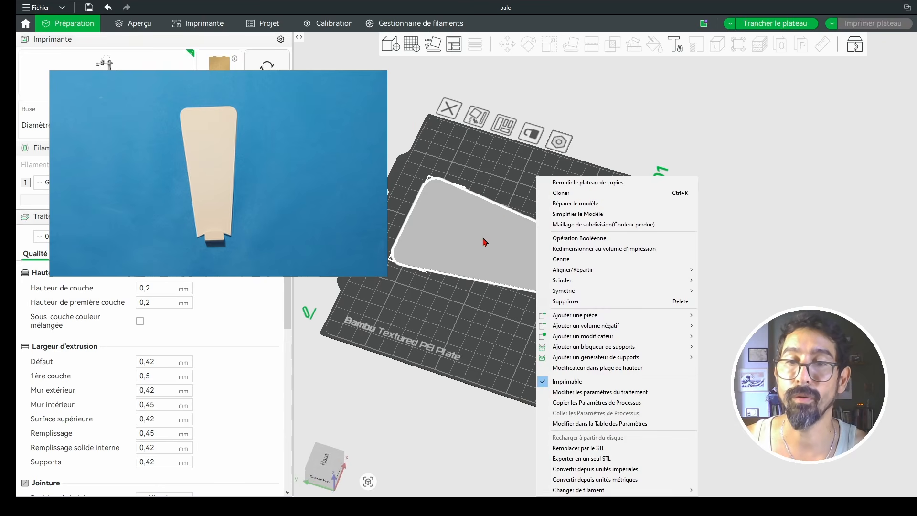
pyautogui.click(524, 195)
pyautogui.rightClick(546, 238)
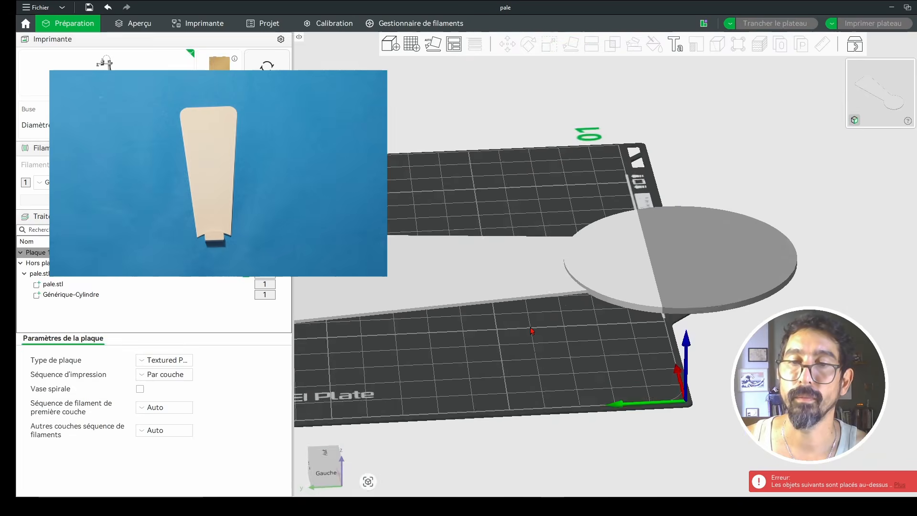
# Step: Subtract the cylinder from the blade with a Boolean difference to leave a concave arc at its narrow end
pyautogui.moveTo(557, 314); pyautogui.dragTo(565, 339)
pyautogui.click(615, 265)
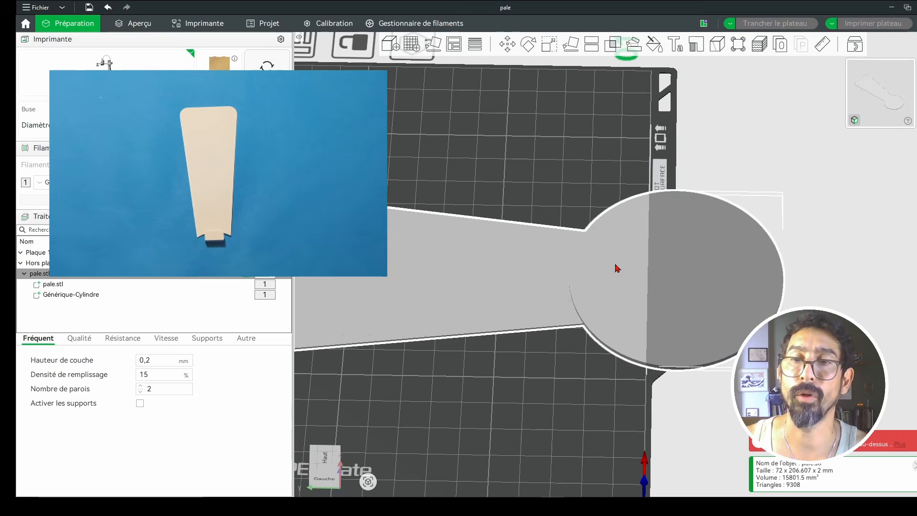
pyautogui.click(621, 53)
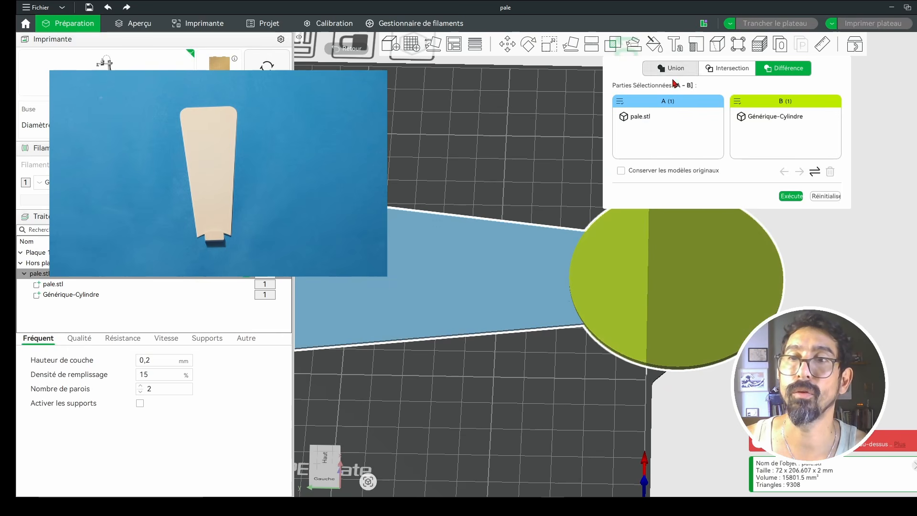
pyautogui.click(788, 199)
pyautogui.click(611, 188)
pyautogui.scroll(-5, 611, 188)
pyautogui.moveTo(571, 220); pyautogui.dragTo(588, 302)
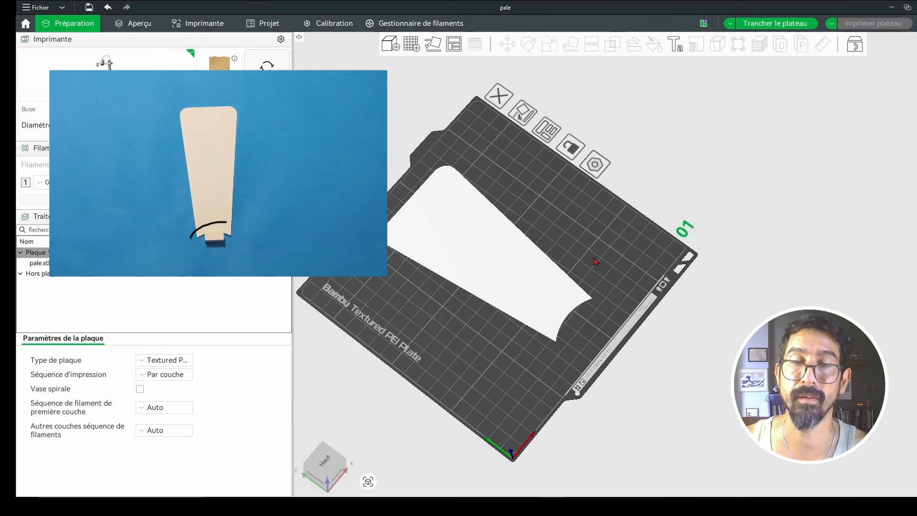
# Step: Add a cube part as a thick rectangular tab centered on the blade's concave end
pyautogui.moveTo(596, 262); pyautogui.dragTo(585, 293)
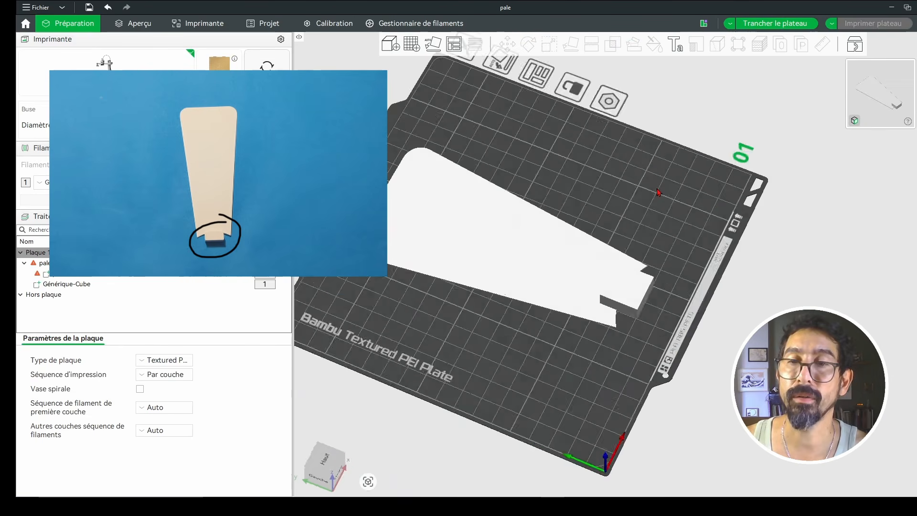
pyautogui.moveTo(657, 193); pyautogui.dragTo(658, 161)
pyautogui.scroll(4, 620, 245)
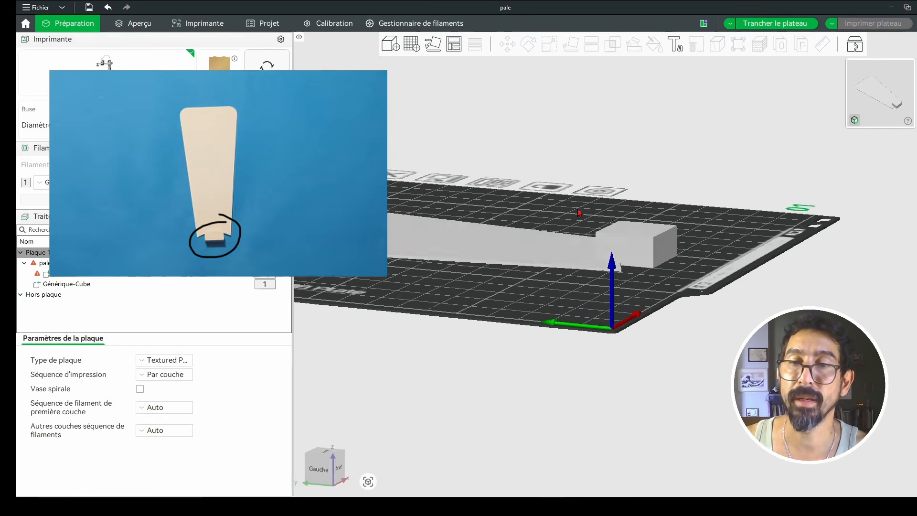
# Step: Add the coronne pale.stl ring as a part and position it so its wall crosses the blade's rectangular tab
pyautogui.moveTo(579, 213); pyautogui.dragTo(604, 189)
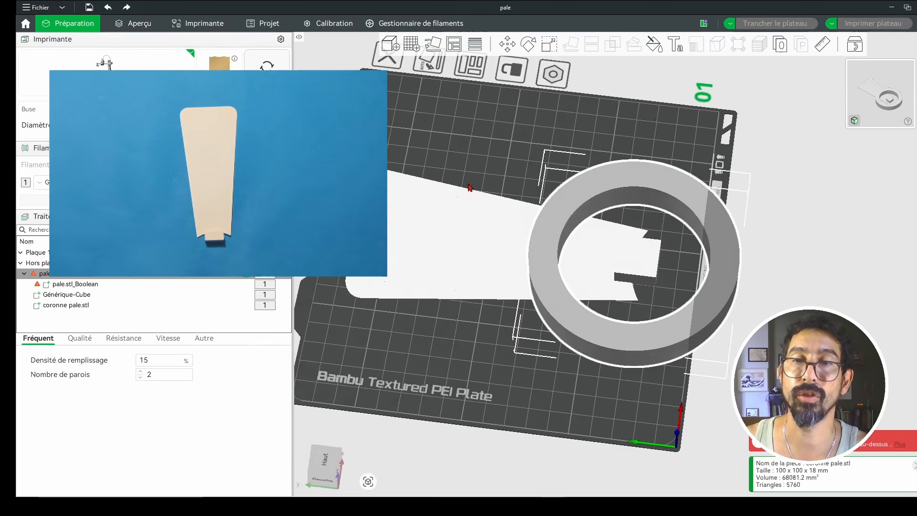
pyautogui.moveTo(468, 185); pyautogui.dragTo(481, 186)
pyautogui.moveTo(571, 201); pyautogui.dragTo(597, 196)
pyautogui.moveTo(524, 186); pyautogui.dragTo(540, 169)
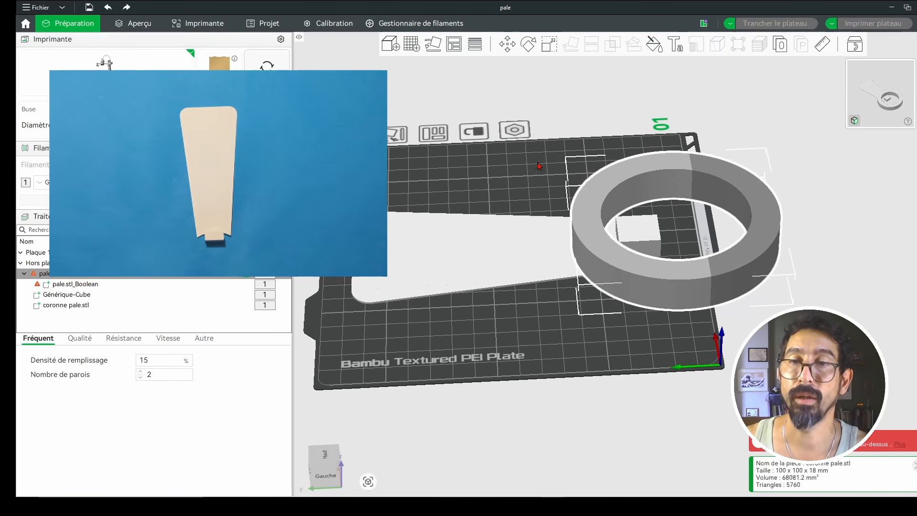
pyautogui.moveTo(539, 170); pyautogui.dragTo(448, 181, button='right')
pyautogui.scroll(5, 542, 222)
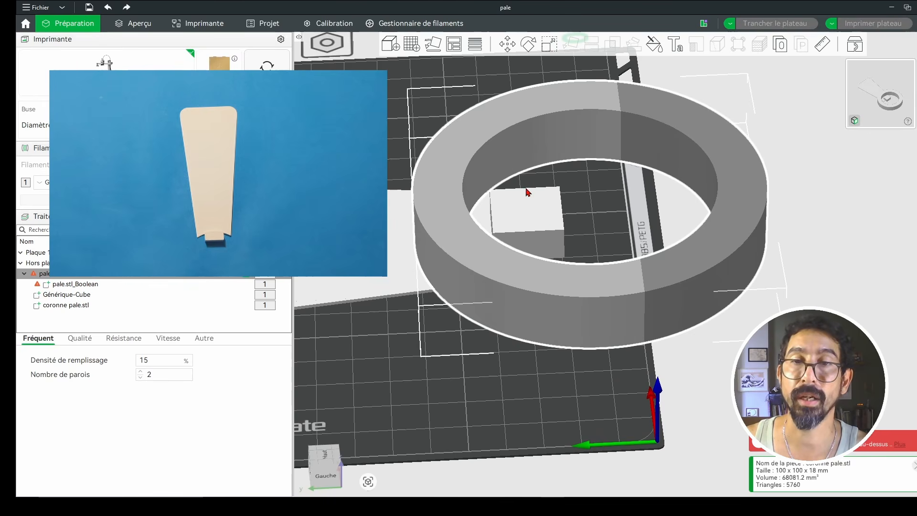
pyautogui.moveTo(582, 192); pyautogui.dragTo(584, 221)
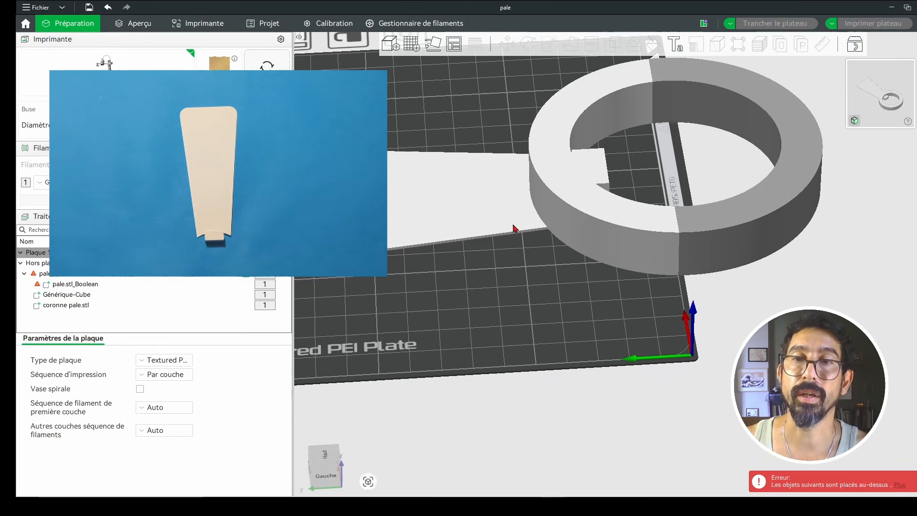
# Step: Group the cube tab with the blade and subtract coronne pale.stl from both with a Boolean difference
pyautogui.scroll(1, 554, 163)
pyautogui.scroll(-3, 551, 234)
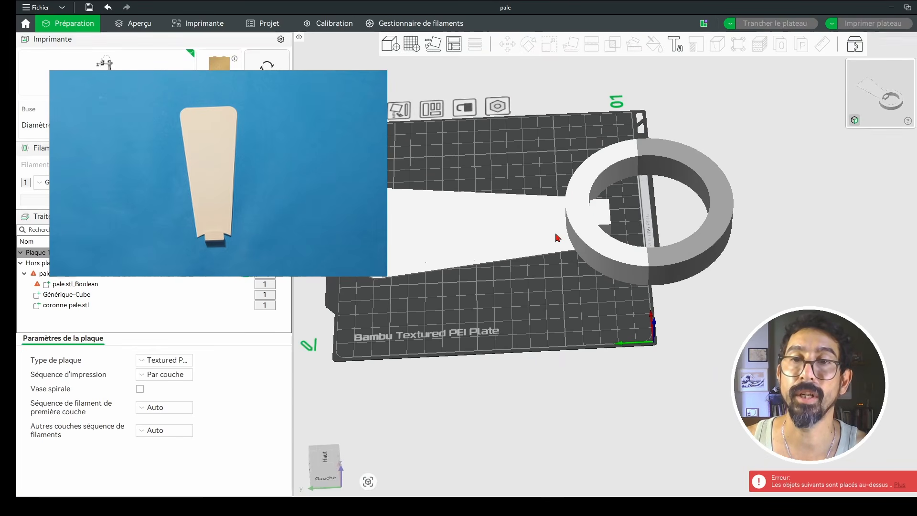
pyautogui.click(582, 193)
pyautogui.click(612, 44)
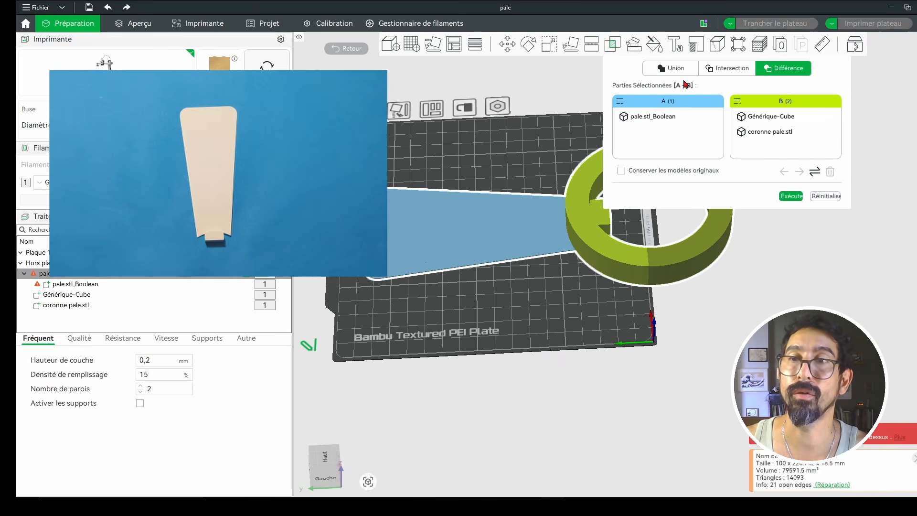
pyautogui.click(681, 119)
pyautogui.click(784, 169)
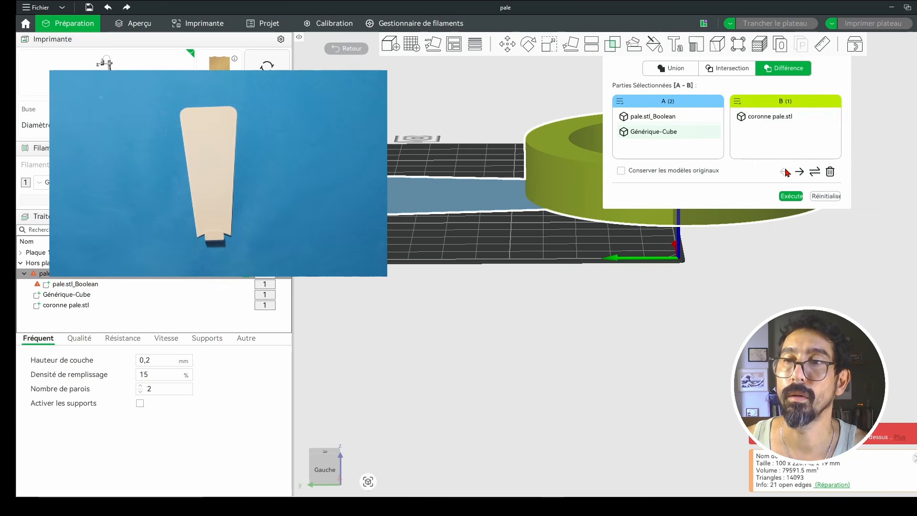
pyautogui.click(680, 119)
pyautogui.click(765, 118)
pyautogui.click(790, 196)
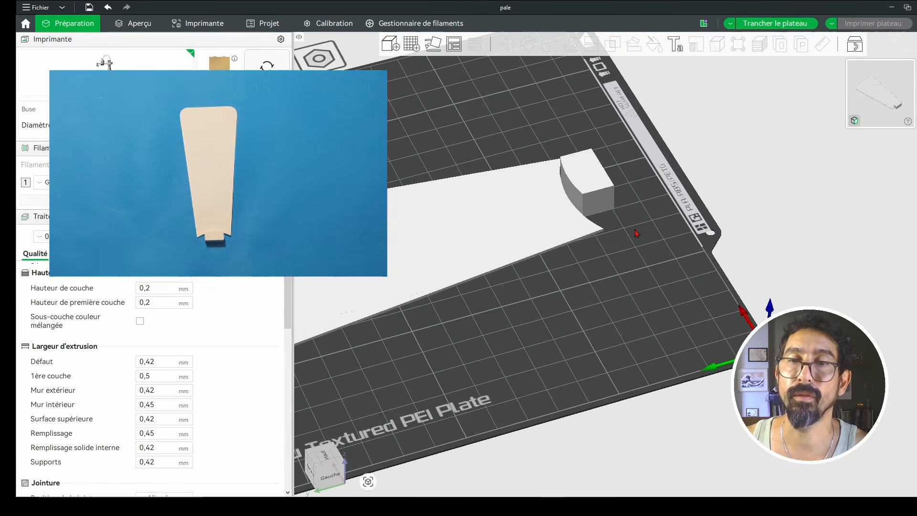
pyautogui.moveTo(617, 222); pyautogui.dragTo(615, 161)
# Step: Add a cylinder modifier to the 100 mm cylinder object in the capot project
pyautogui.hotkey('ctrl', 'r')
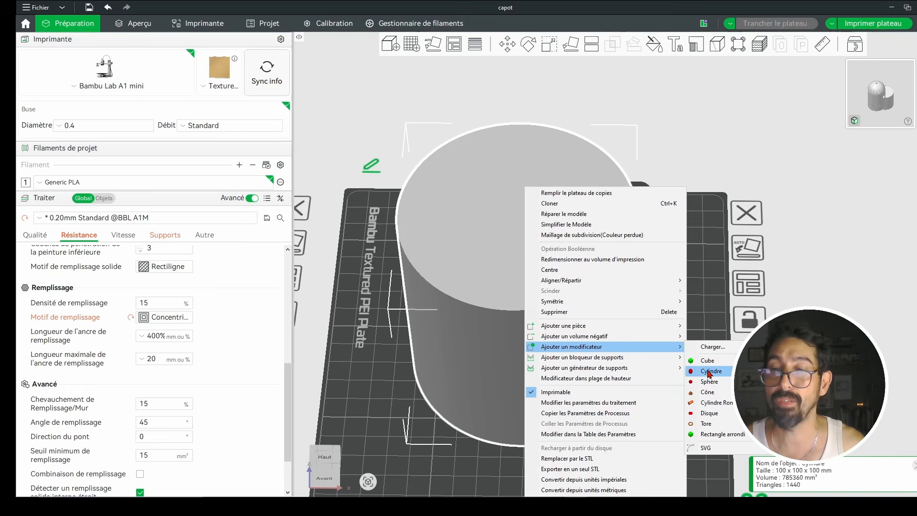
pyautogui.click(711, 371)
pyautogui.click(586, 258)
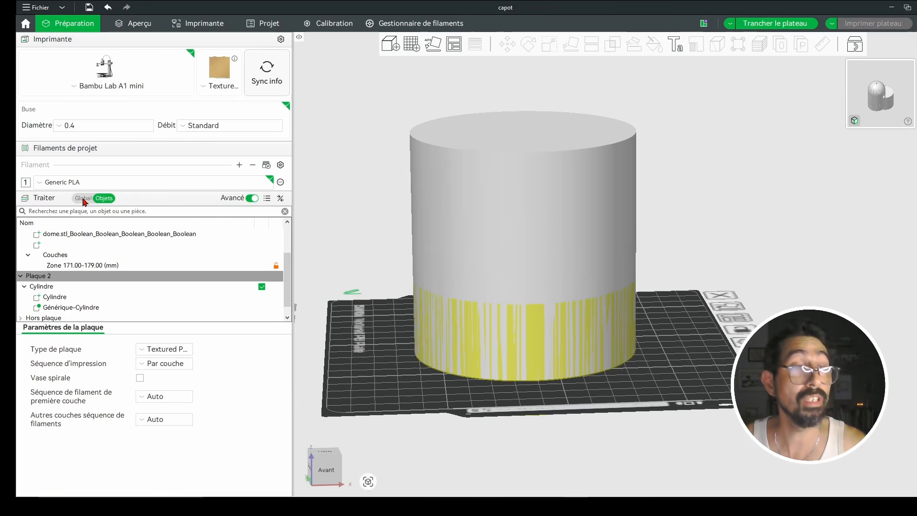
# Step: Set the global number of walls to 5 and slice the plate
pyautogui.click(83, 199)
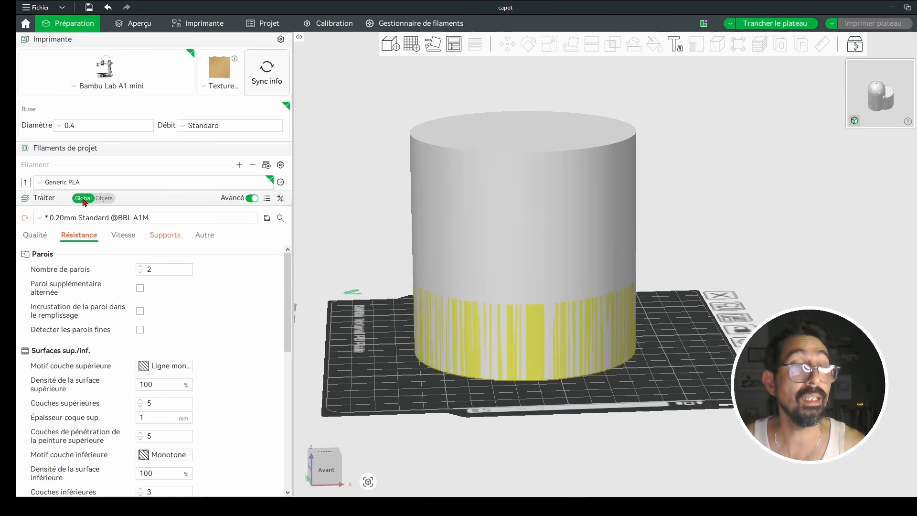
pyautogui.click(160, 269)
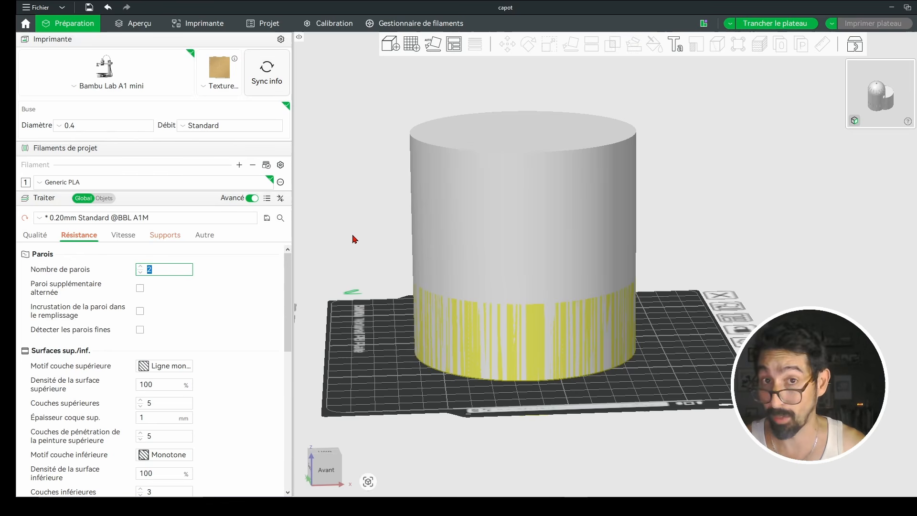
pyautogui.write('5')
pyautogui.hotkey('ctrl', 'r')
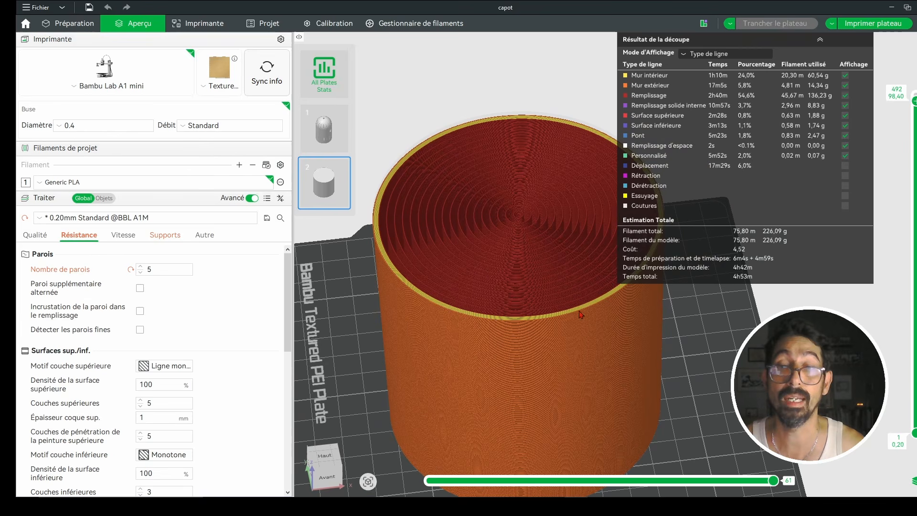
# Step: Examine the sliced cylinder's walls and concentric infill from several angles in the preview
pyautogui.scroll(-5, 422, 124)
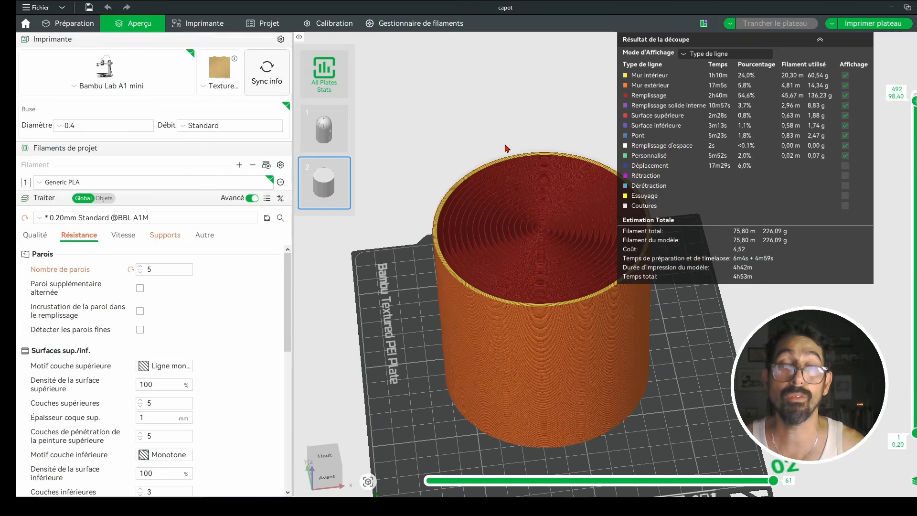
pyautogui.moveTo(524, 103); pyautogui.dragTo(525, 117)
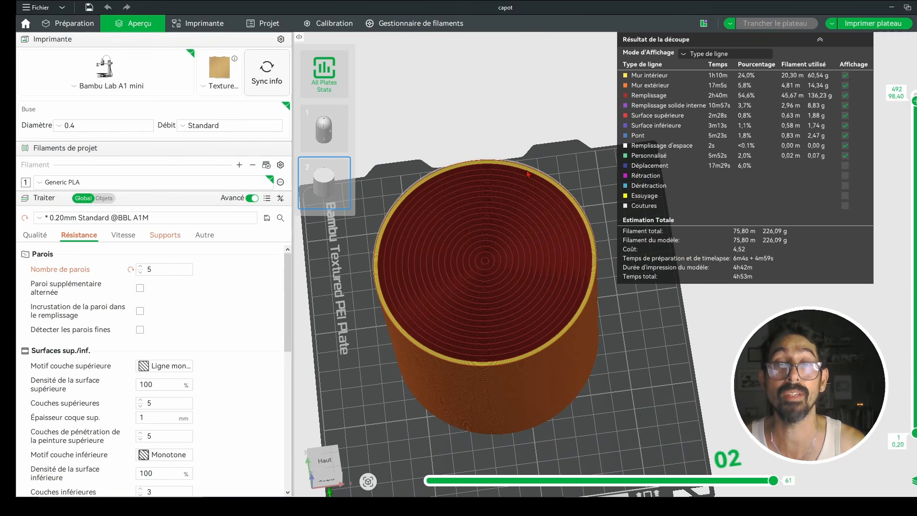
pyautogui.moveTo(529, 171); pyautogui.dragTo(527, 133)
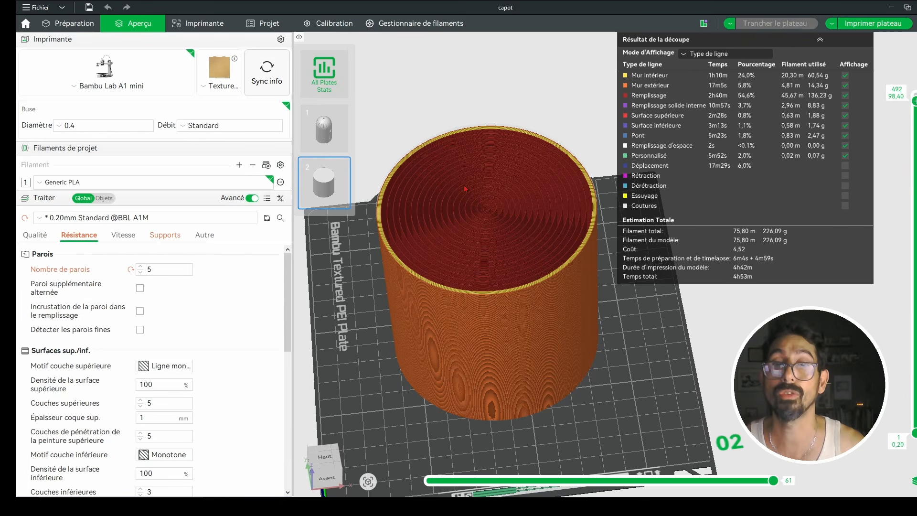
pyautogui.moveTo(485, 221); pyautogui.dragTo(498, 154)
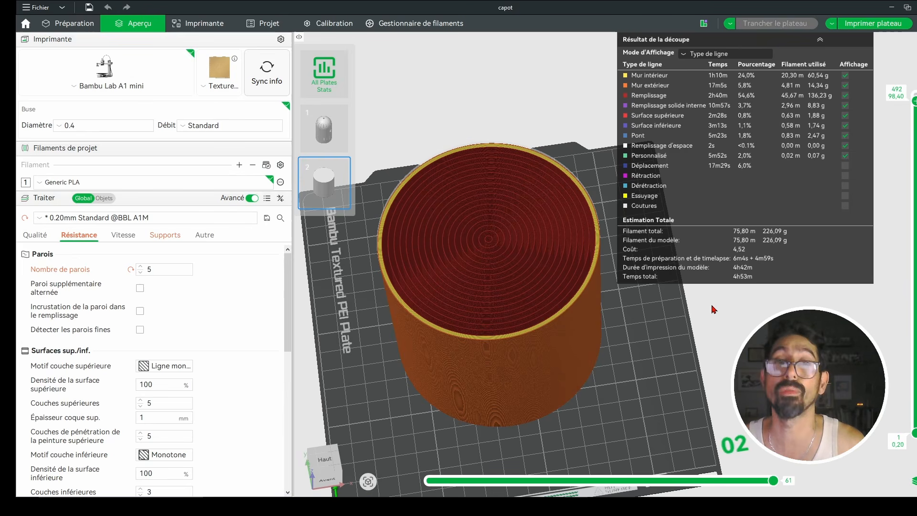
pyautogui.moveTo(650, 312); pyautogui.dragTo(647, 307)
pyautogui.moveTo(622, 298); pyautogui.dragTo(631, 335, button='right')
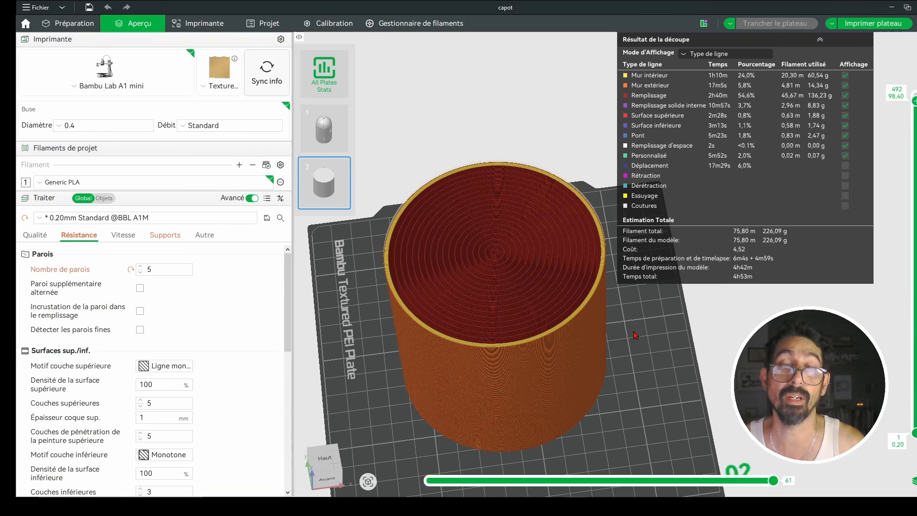
pyautogui.moveTo(634, 325); pyautogui.dragTo(634, 320)
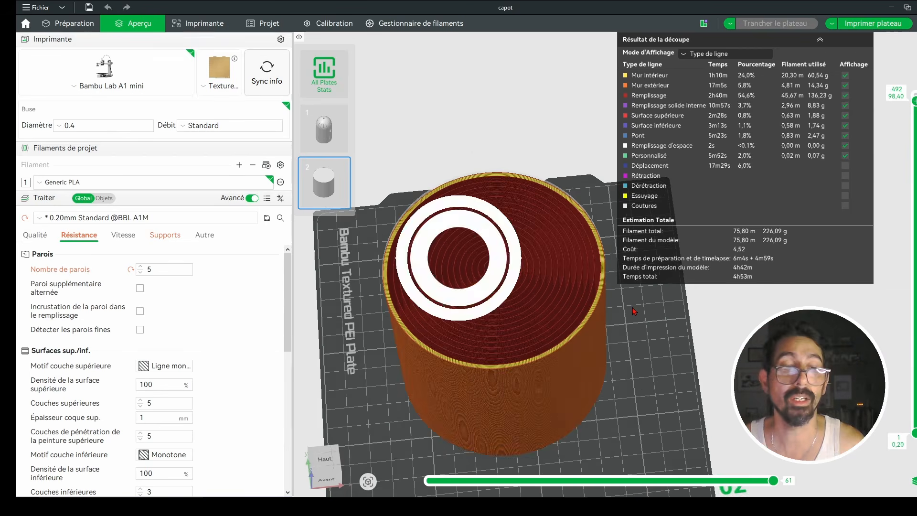
# Step: Set the Générique-Cylindre modifier's infill density to 50% and its number of walls to 6
pyautogui.click(89, 28)
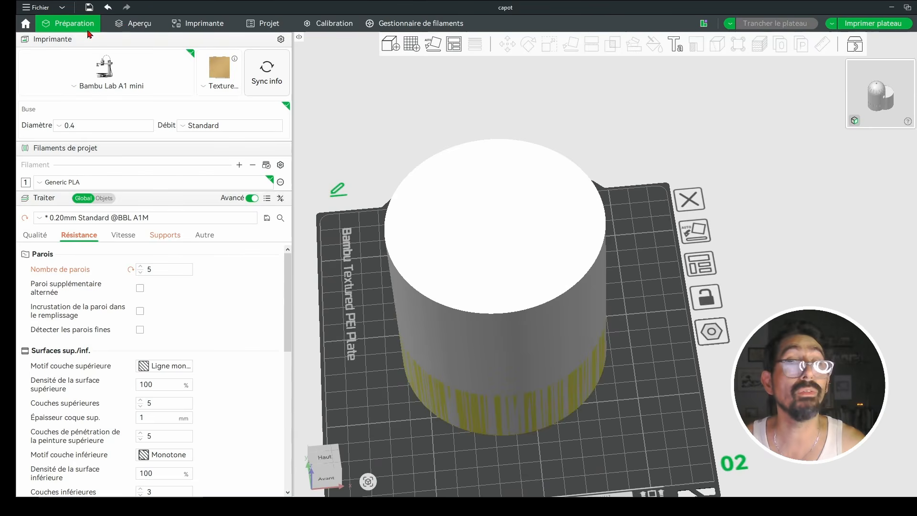
pyautogui.press('1')
pyautogui.click(552, 329)
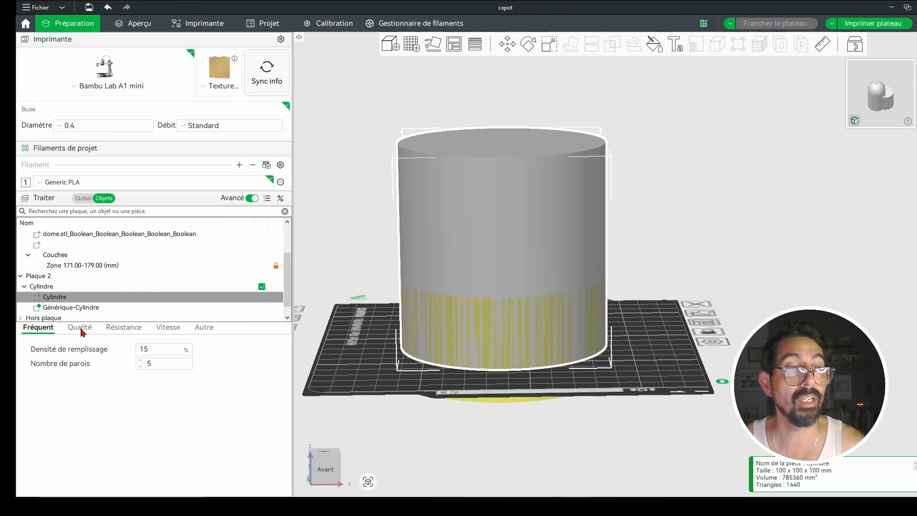
pyautogui.click(79, 328)
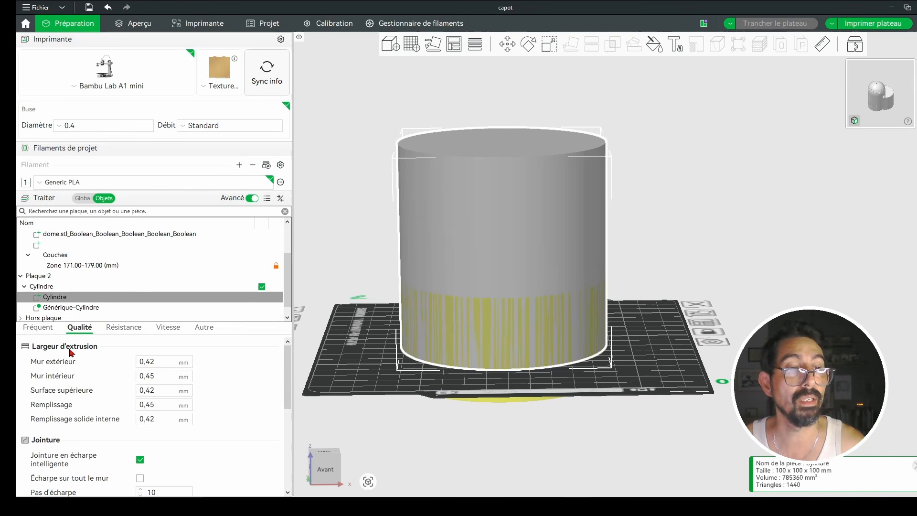
pyautogui.click(39, 328)
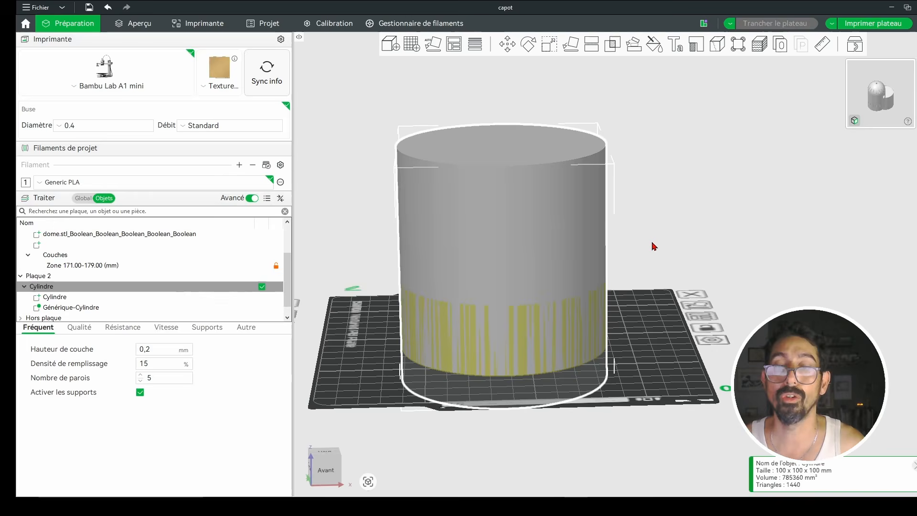
pyautogui.click(191, 307)
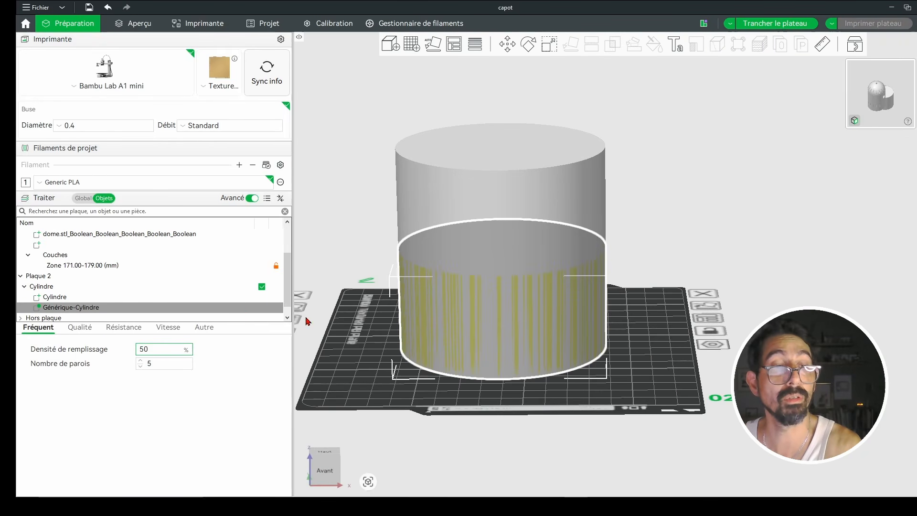
pyautogui.doubleClick(162, 364)
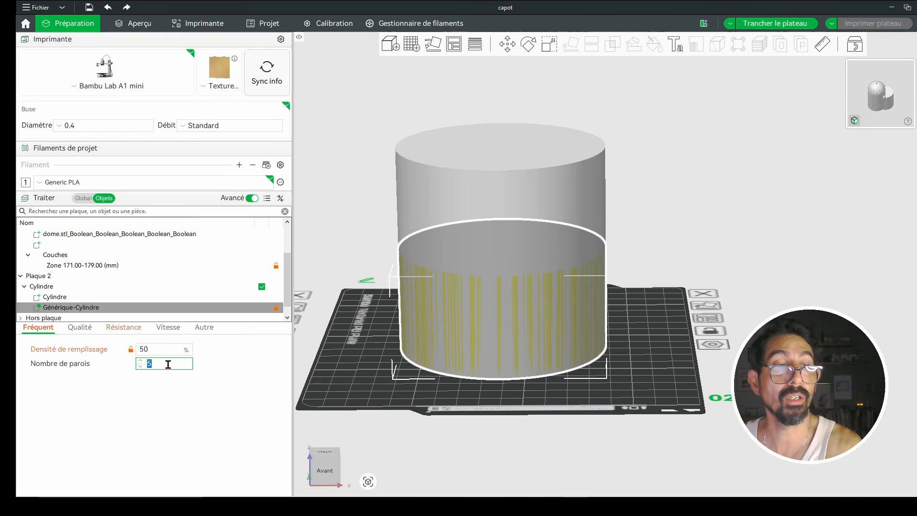
pyautogui.write('6')
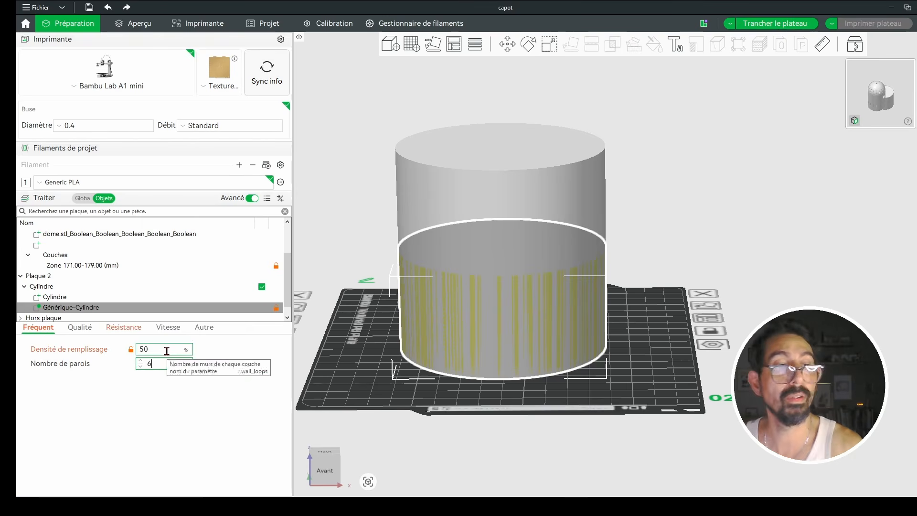
# Step: Set the main Cylindre part's number of walls to 2
pyautogui.click(67, 297)
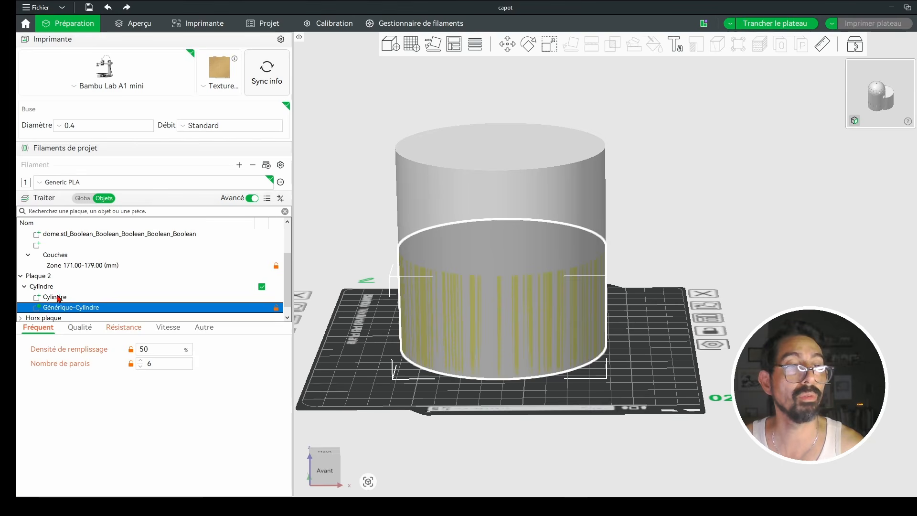
pyautogui.doubleClick(151, 362)
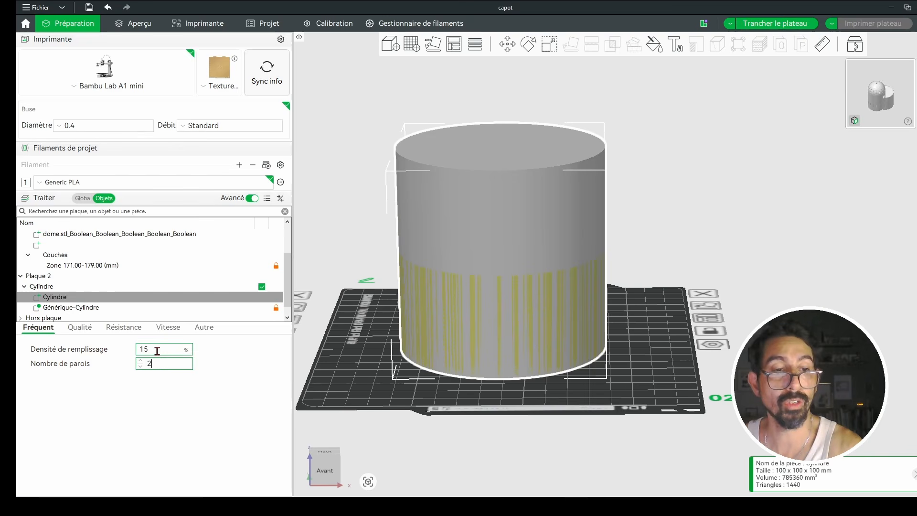
pyautogui.write('2')
pyautogui.press('Return')
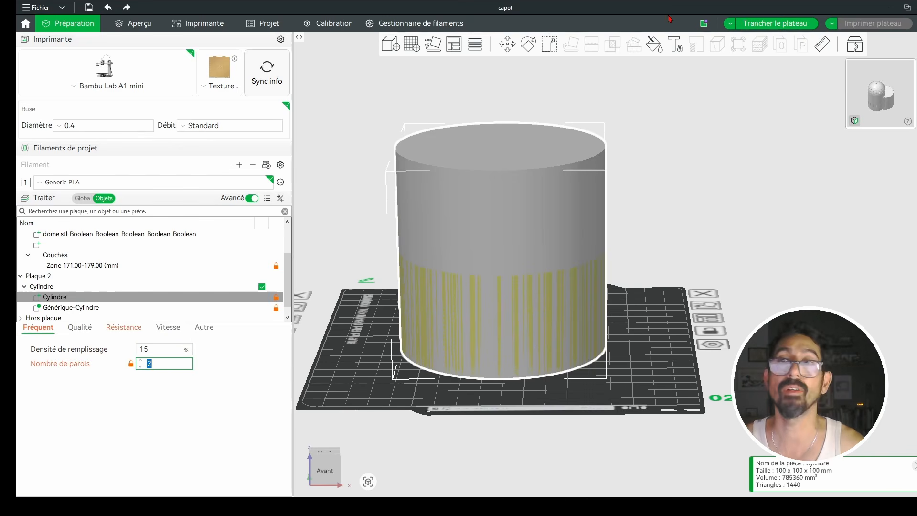
# Step: Slice the plate and inspect the walls and infill of the plain and modifier zones in the preview
pyautogui.click(773, 23)
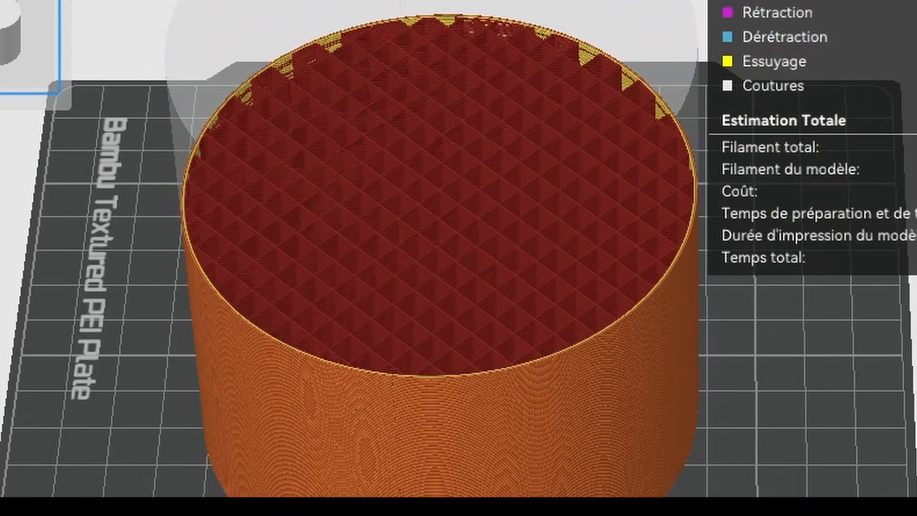
pyautogui.moveTo(793, 409); pyautogui.dragTo(791, 418)
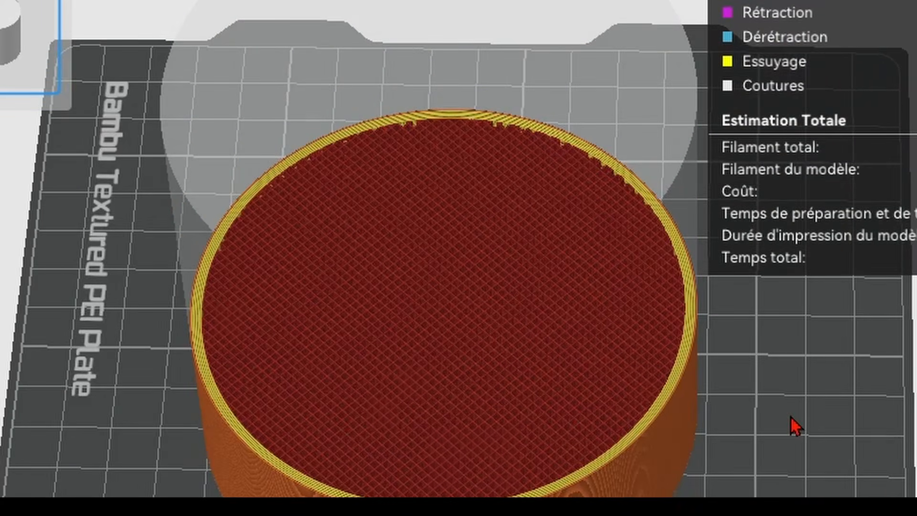
pyautogui.scroll(5, 792, 422)
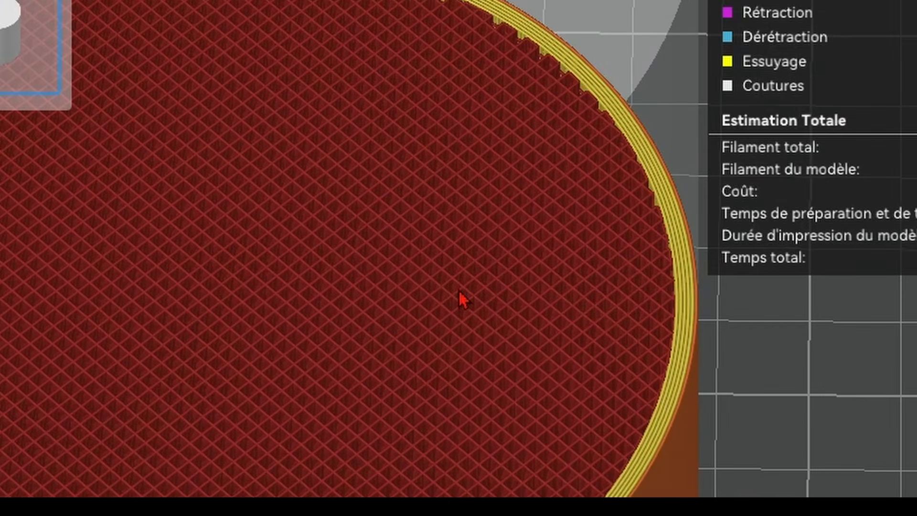
pyautogui.scroll(-4, 326, 216)
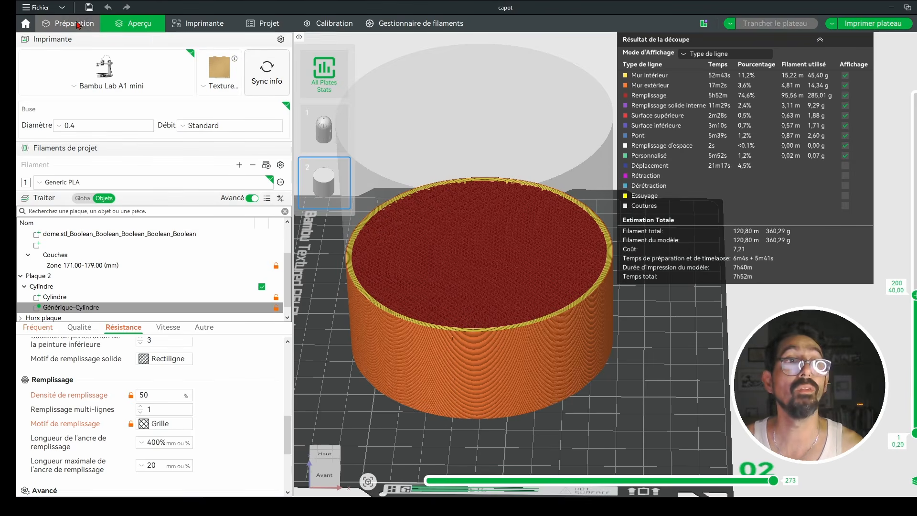
# Step: Set the Générique-Cylindre modifier's irregular surface to Contour with the Voronoi noise type
pyautogui.click(78, 25)
pyautogui.click(526, 360)
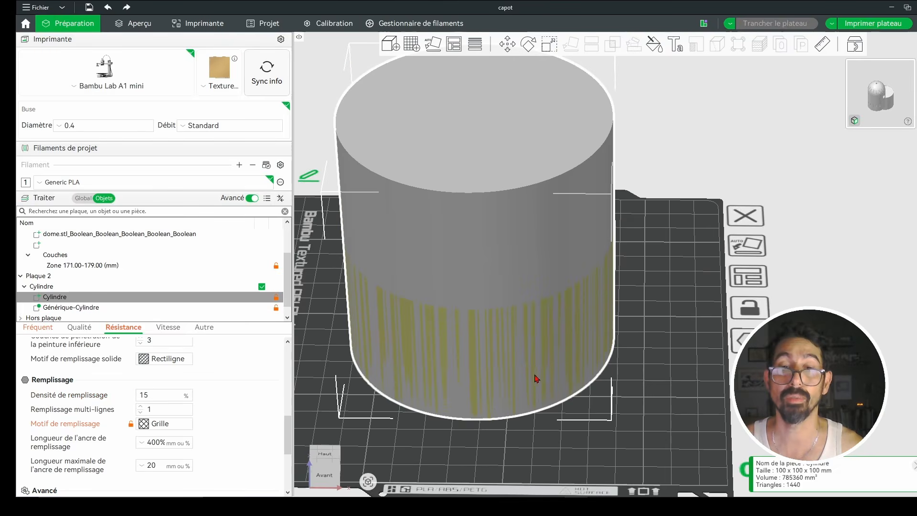
pyautogui.click(534, 374)
pyautogui.moveTo(689, 298); pyautogui.dragTo(699, 273)
pyautogui.click(204, 327)
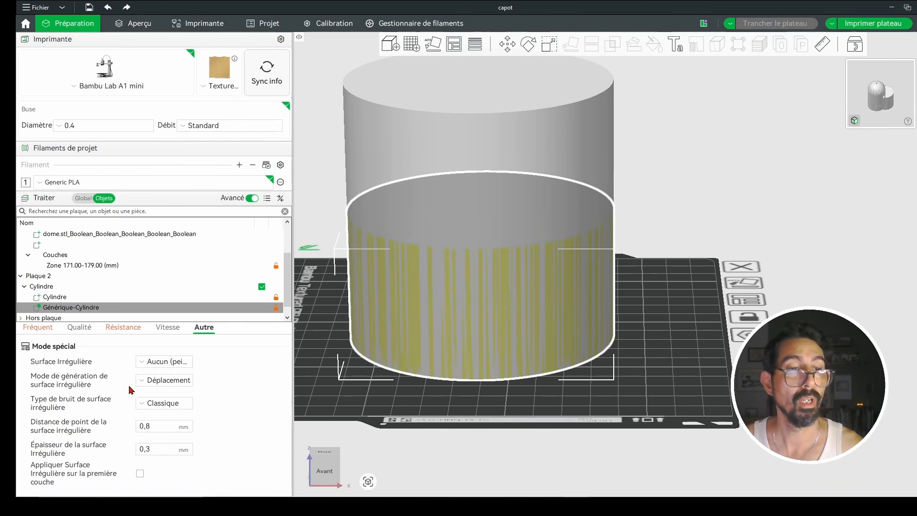
pyautogui.click(173, 361)
pyautogui.click(169, 391)
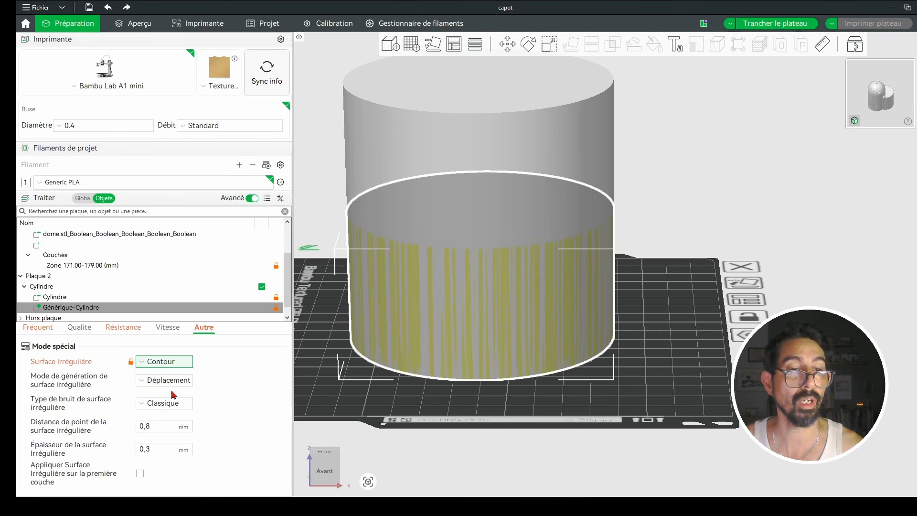
pyautogui.click(165, 403)
pyautogui.click(155, 472)
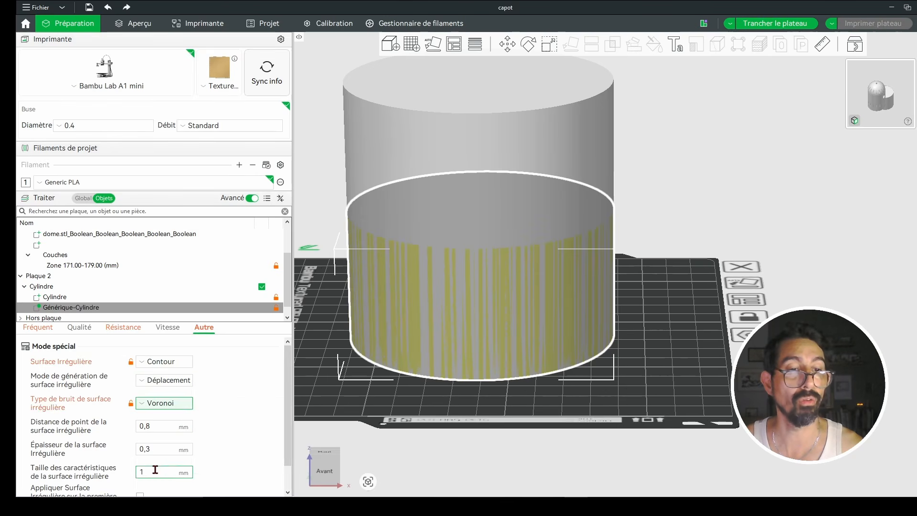
# Step: Add a second filament to the project and assign it to the Générique-Cylindre modifier
pyautogui.click(319, 243)
pyautogui.click(240, 164)
pyautogui.click(263, 327)
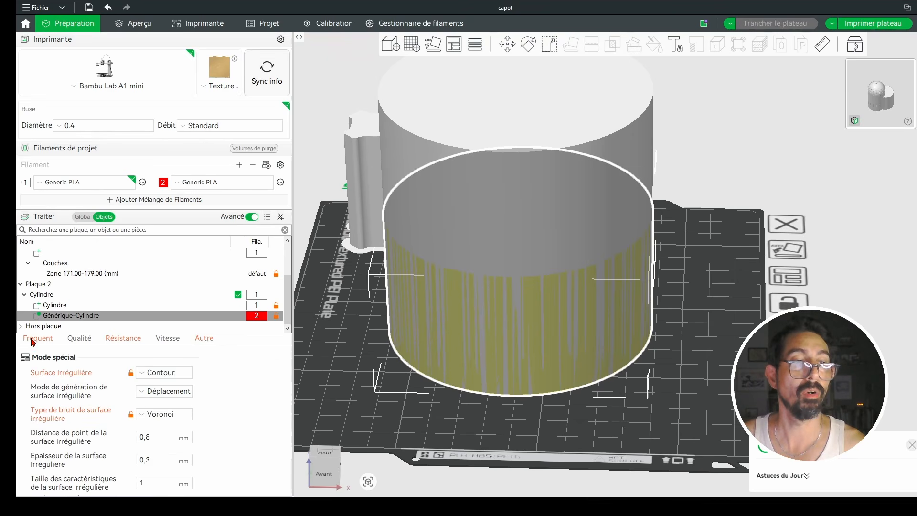
# Step: Set the Générique-Cylindre modifier's infill pattern to Gyroïde
pyautogui.click(39, 338)
pyautogui.click(79, 338)
pyautogui.scroll(-5, 199, 391)
pyautogui.click(124, 338)
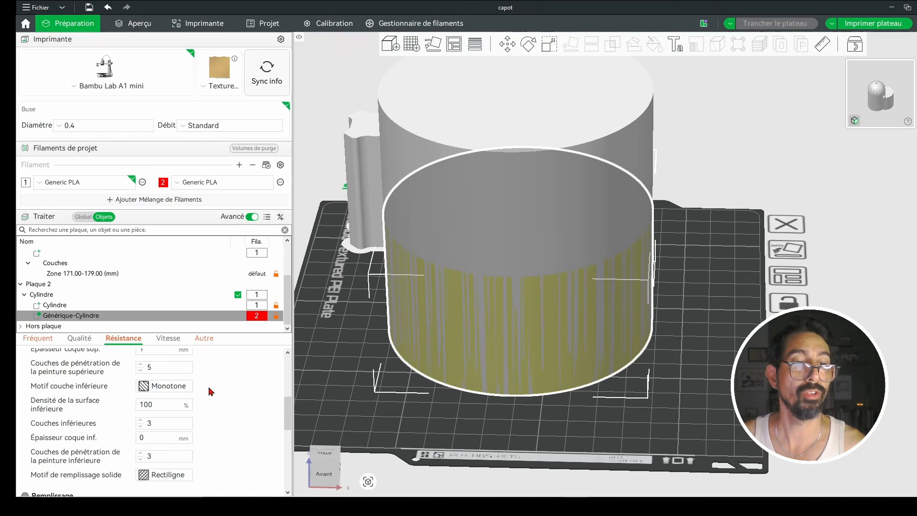
pyautogui.scroll(-3, 157, 429)
pyautogui.click(164, 424)
pyautogui.click(183, 286)
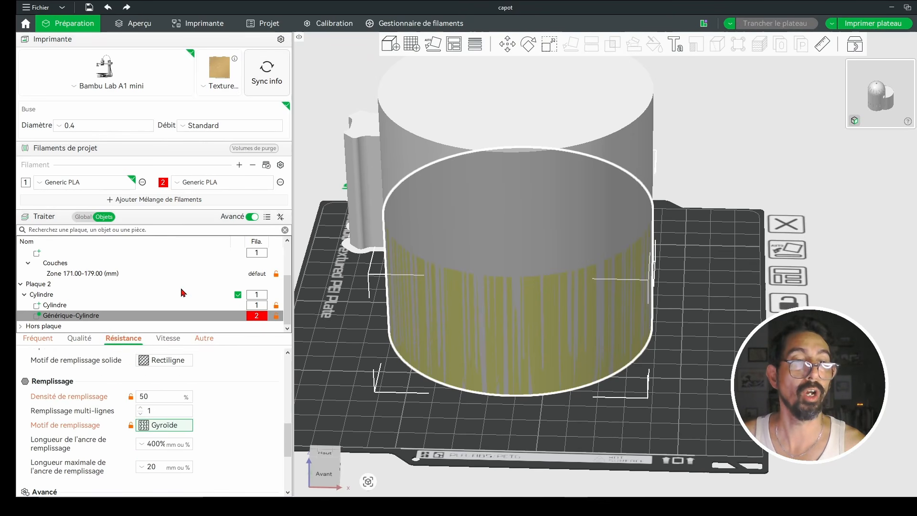
pyautogui.click(538, 316)
pyautogui.click(712, 165)
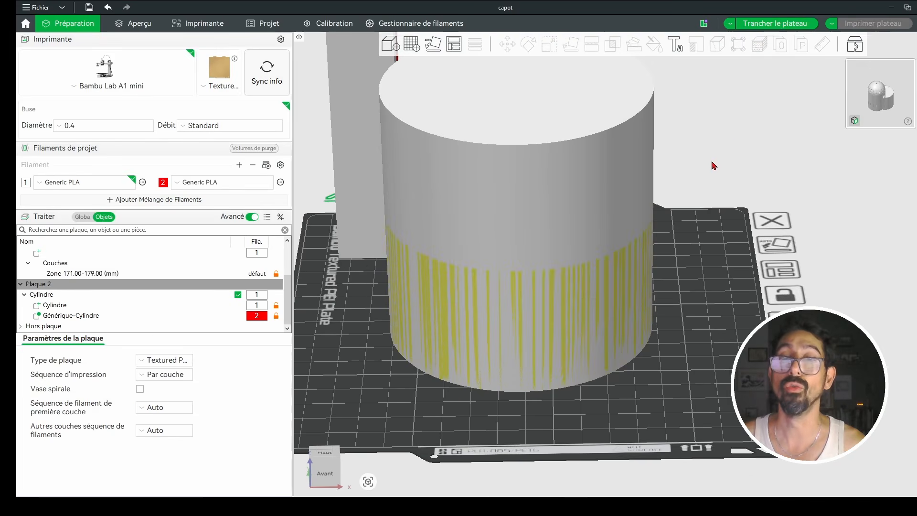
# Step: Slice the plate and inspect the walls and gyroid infill of the modifier zone at layer 117
pyautogui.click(761, 24)
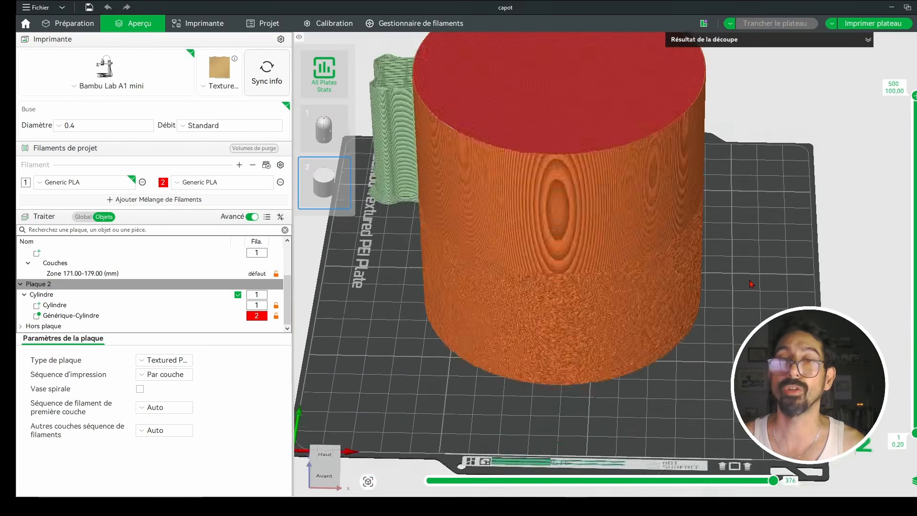
pyautogui.moveTo(751, 284); pyautogui.dragTo(751, 291)
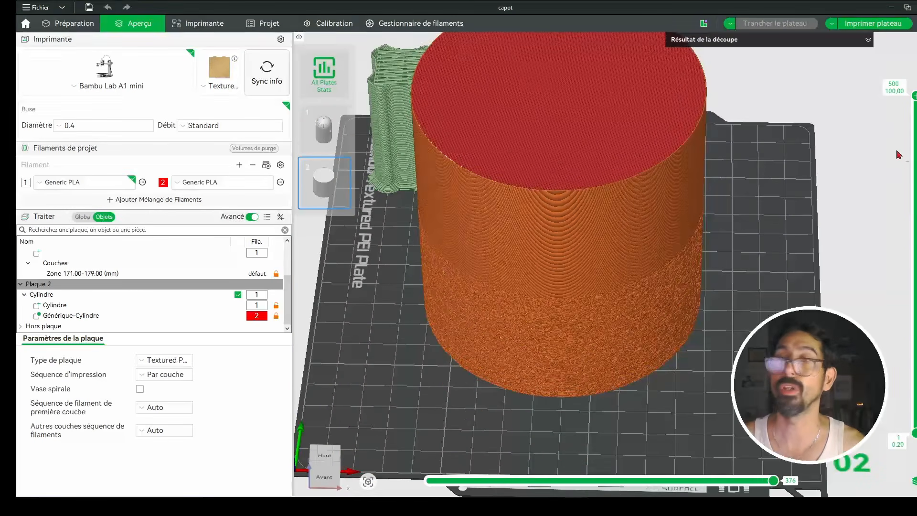
pyautogui.moveTo(915, 95); pyautogui.dragTo(914, 350)
pyautogui.scroll(10, 572, 277)
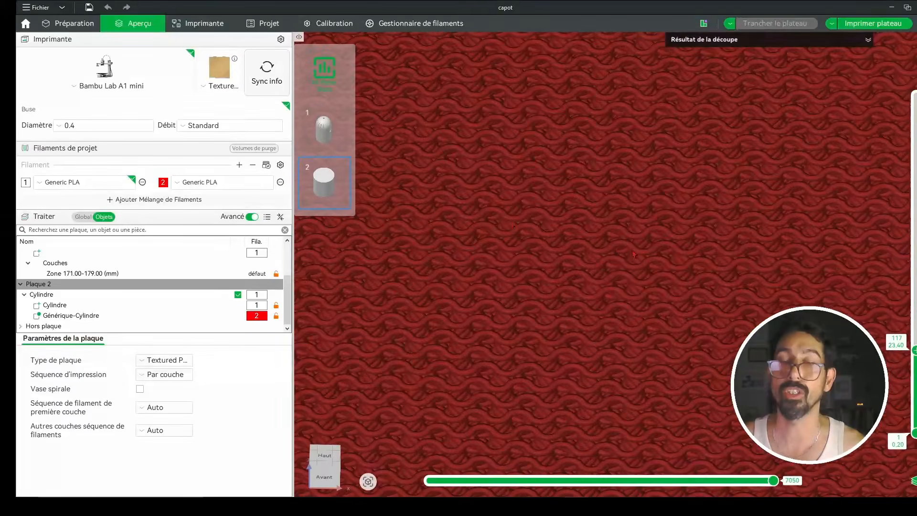
pyautogui.scroll(-6, 589, 253)
pyautogui.moveTo(599, 253)
pyautogui.mouseDown()
pyautogui.moveTo(603, 266)
pyautogui.moveTo(603, 253)
pyautogui.mouseUp()
pyautogui.scroll(-1, 722, 240)
pyautogui.scroll(-1, 722, 240)
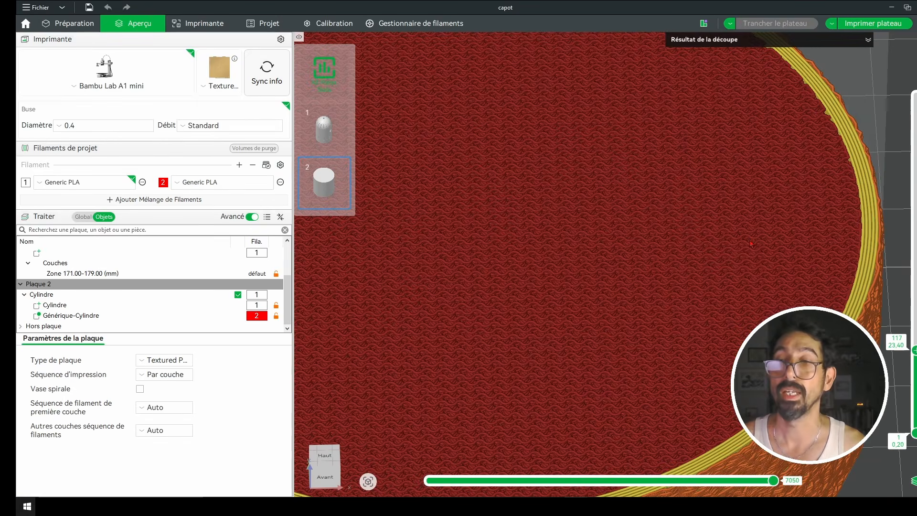
pyautogui.scroll(-10, 861, 232)
# Step: Inspect the plain zone's infill at layer 289 from several angles, then restore the full-height preview
pyautogui.moveTo(914, 353); pyautogui.dragTo(878, 238)
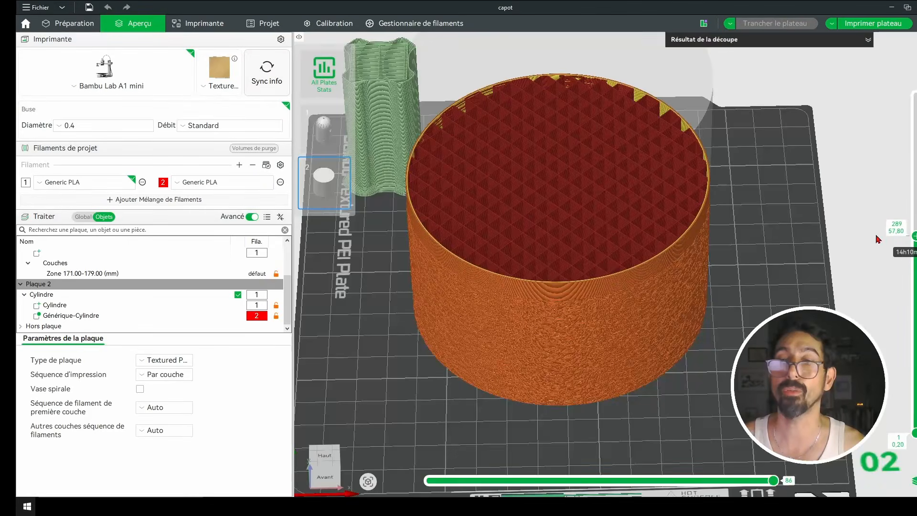
pyautogui.moveTo(637, 239); pyautogui.dragTo(636, 234)
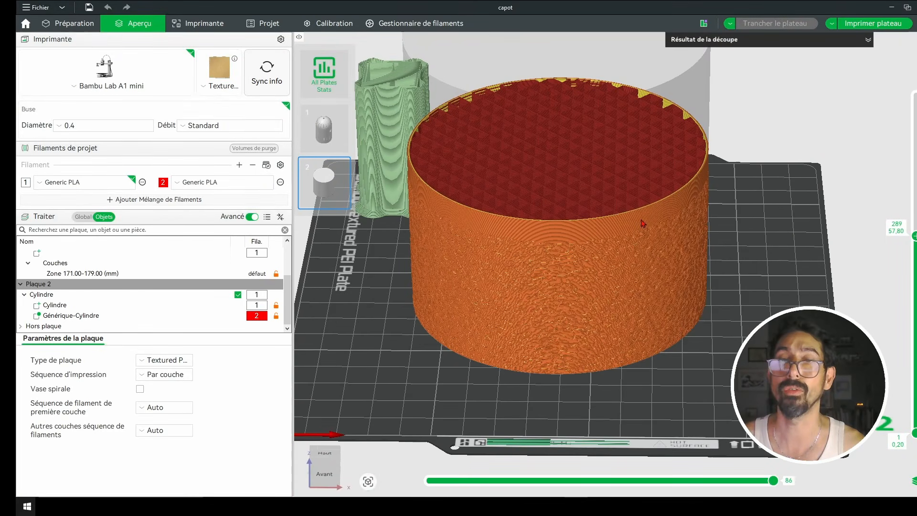
pyautogui.moveTo(727, 211); pyautogui.dragTo(568, 228)
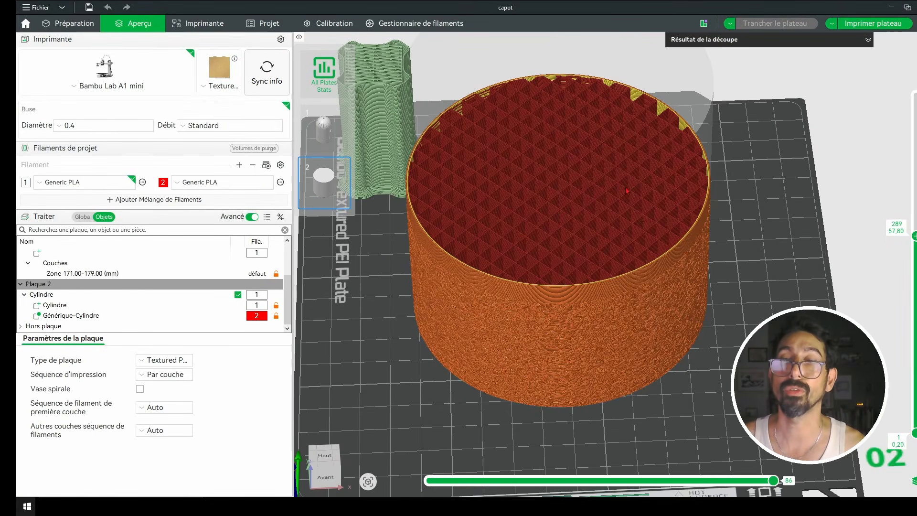
pyautogui.scroll(5, 695, 231)
pyautogui.scroll(-4, 747, 211)
pyautogui.moveTo(914, 235); pyautogui.dragTo(914, 95)
# Step: Expand the slicing results, colour the preview by filament and examine the two filament zones of the cylinder
pyautogui.click(868, 40)
pyautogui.moveTo(753, 356); pyautogui.dragTo(718, 437, button='right')
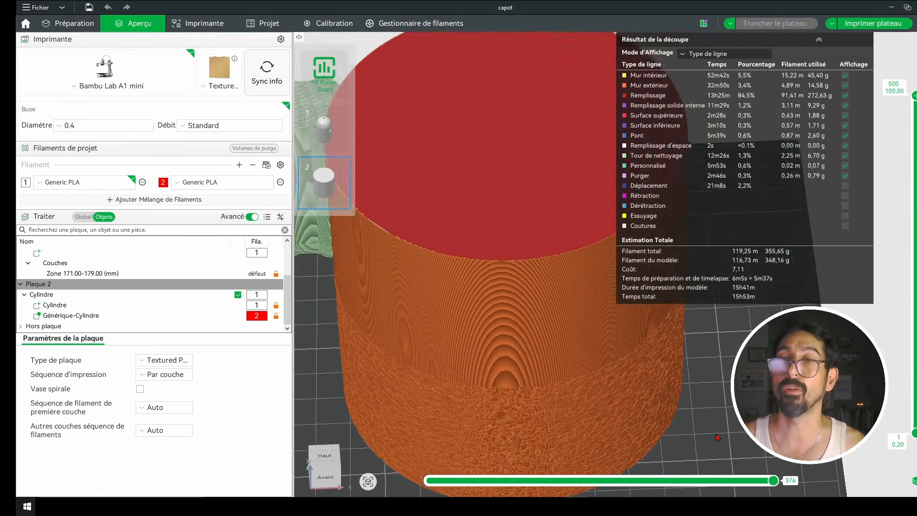
pyautogui.scroll(-2, 717, 437)
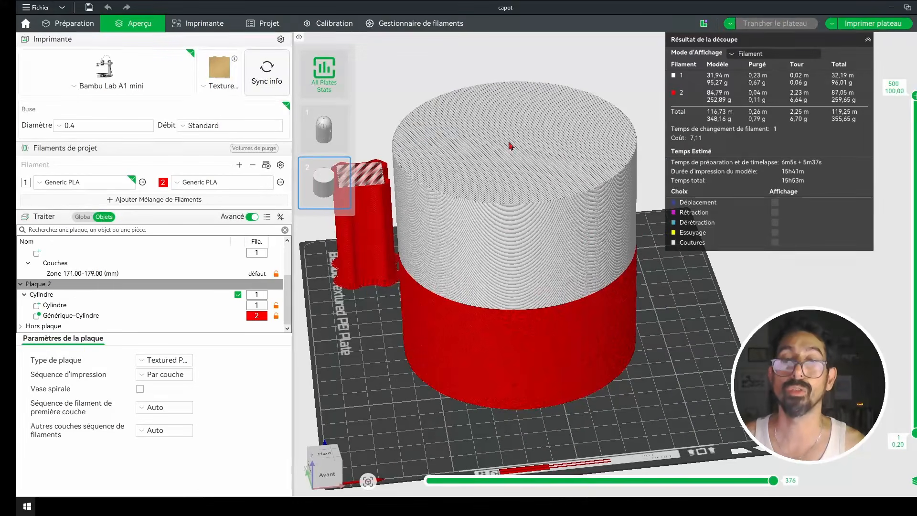
pyautogui.scroll(3, 539, 342)
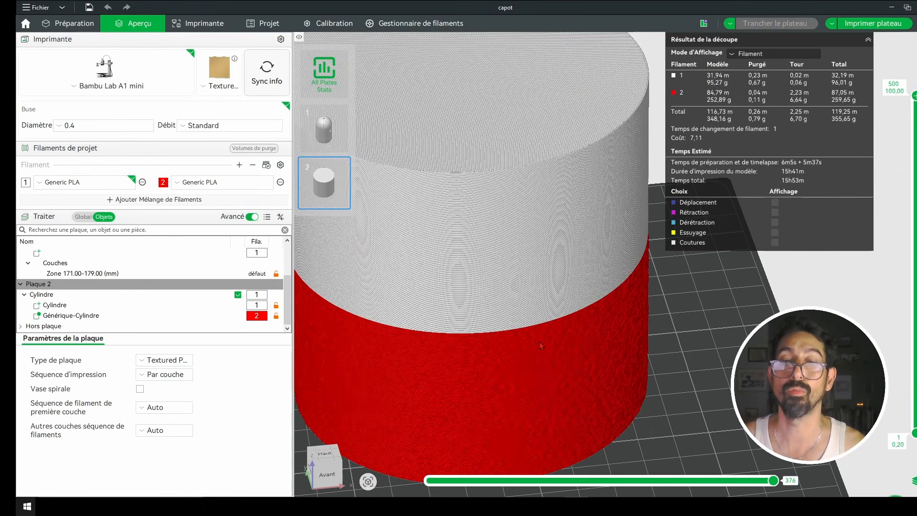
pyautogui.scroll(-5, 549, 360)
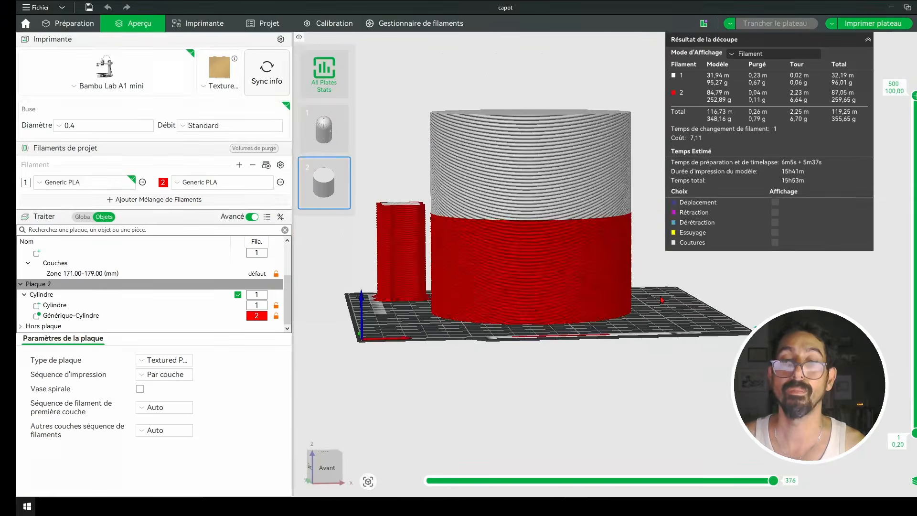
pyautogui.moveTo(658, 320); pyautogui.dragTo(664, 328)
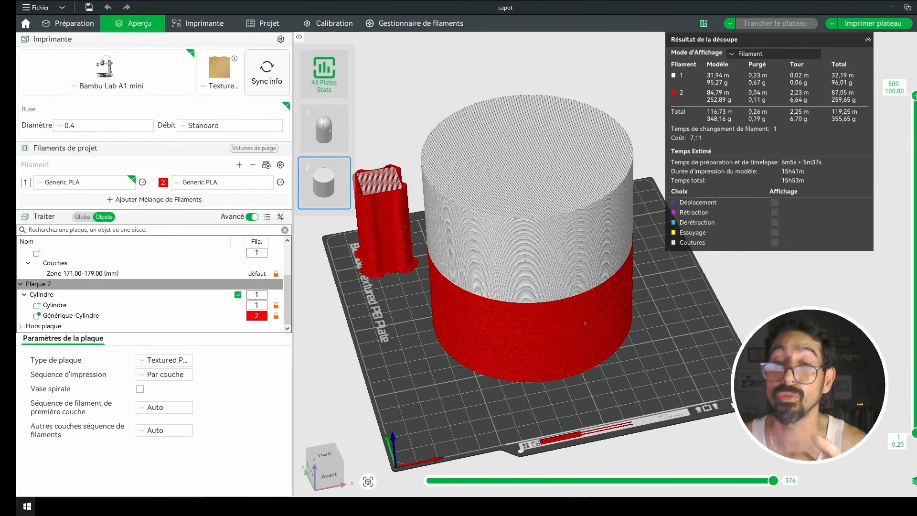
# Step: Reshape the Générique-Cylindre modifier into a thin full-height core at the cylinder's centre and slice the plate again
pyautogui.press('Tab')
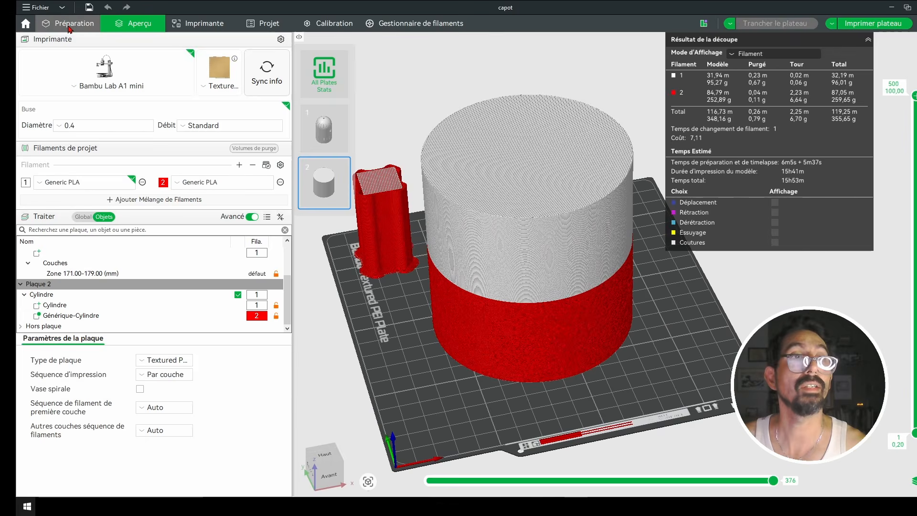
pyautogui.click(550, 329)
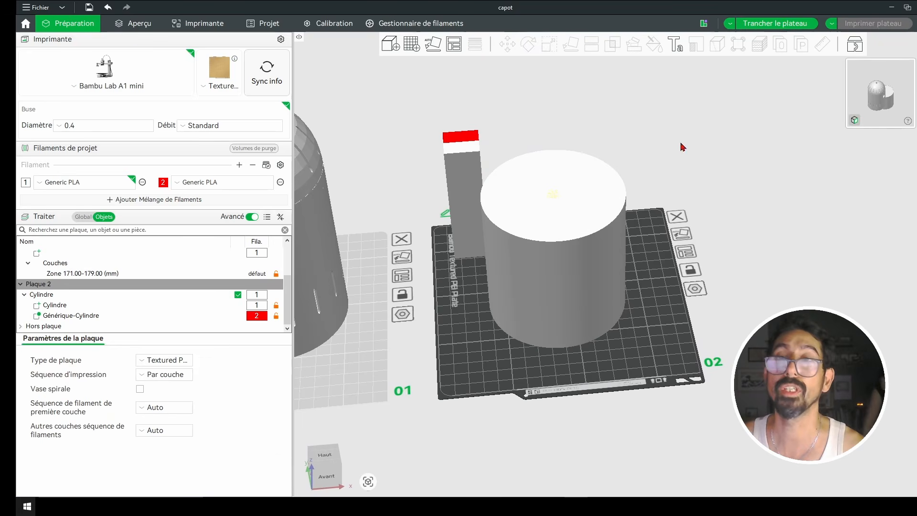
pyautogui.click(781, 24)
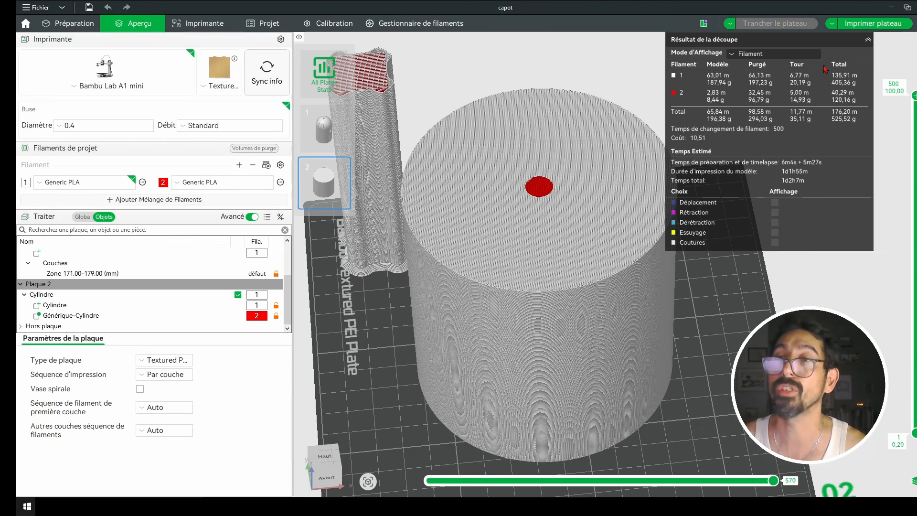
# Step: Inspect the central filament 2 core and the surrounding infill at layers 440 and 395 of the preview
pyautogui.moveTo(914, 97); pyautogui.dragTo(914, 136)
pyautogui.scroll(6, 446, 160)
pyautogui.moveTo(447, 160); pyautogui.dragTo(528, 222, button='right')
pyautogui.scroll(5, 528, 222)
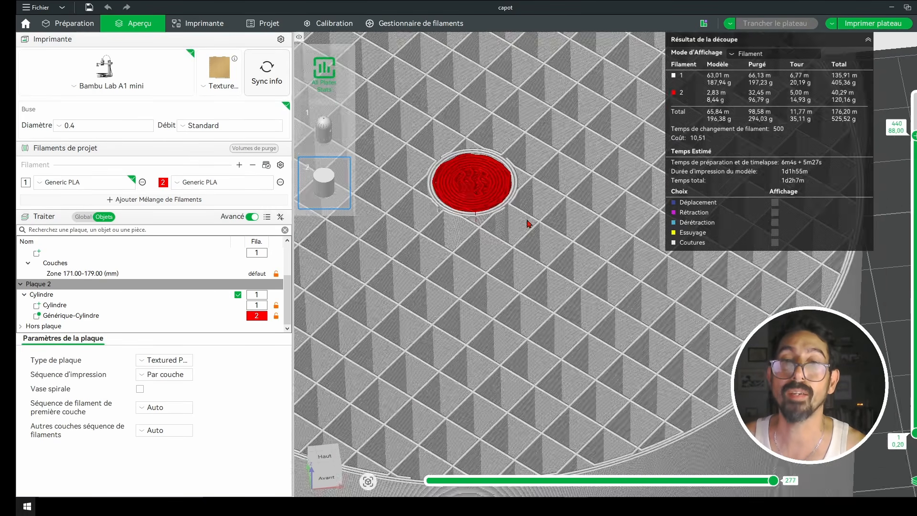
pyautogui.scroll(-9, 604, 265)
pyautogui.moveTo(915, 136); pyautogui.dragTo(915, 165)
pyautogui.scroll(-5, 713, 306)
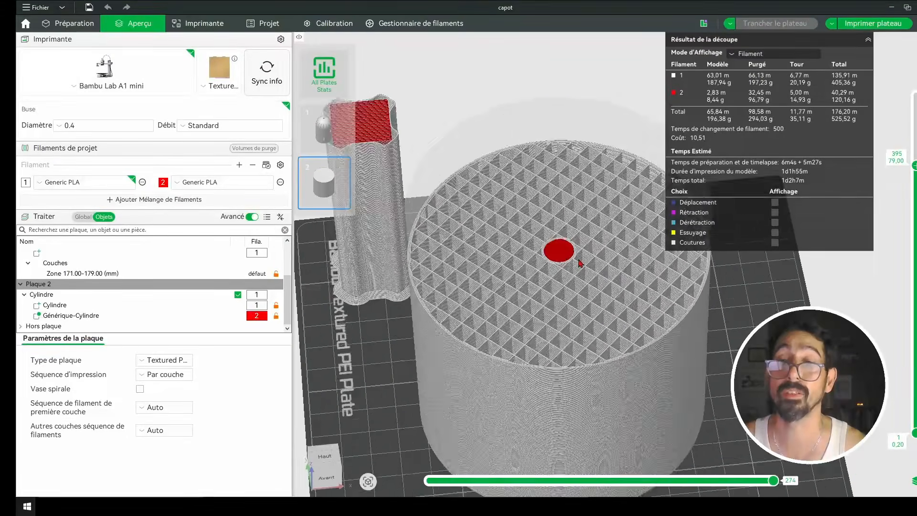
pyautogui.moveTo(713, 306); pyautogui.dragTo(665, 265, button='right')
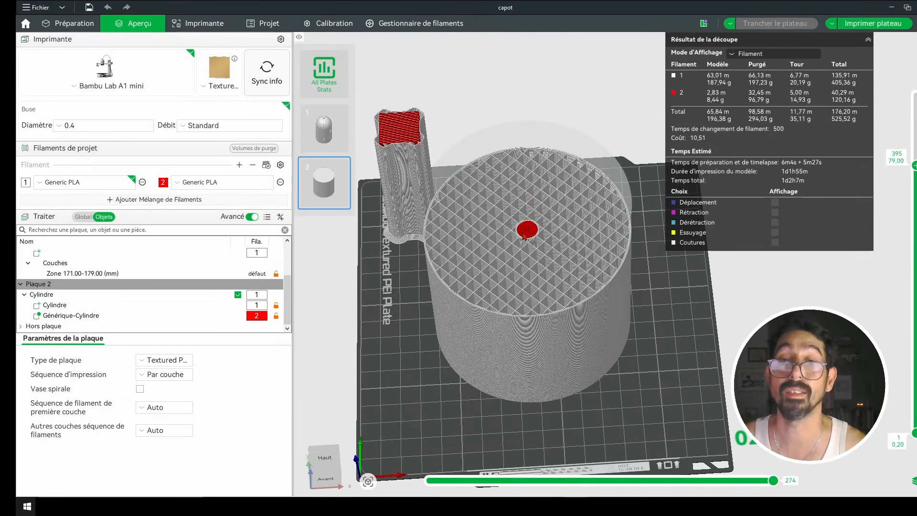
pyautogui.moveTo(672, 300)
pyautogui.mouseDown()
pyautogui.moveTo(672, 220)
pyautogui.moveTo(681, 307)
pyautogui.mouseUp()
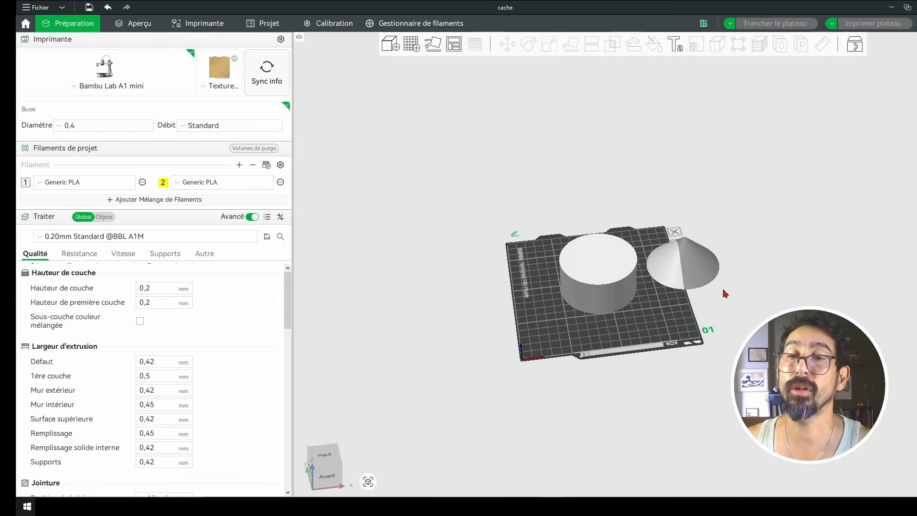
# Step: In the cache project, centre the cone inside the cylinder on plate 1 and assemble the two objects
pyautogui.moveTo(725, 293); pyautogui.dragTo(681, 303)
pyautogui.click(707, 271)
pyautogui.click(648, 314)
pyautogui.scroll(3, 681, 304)
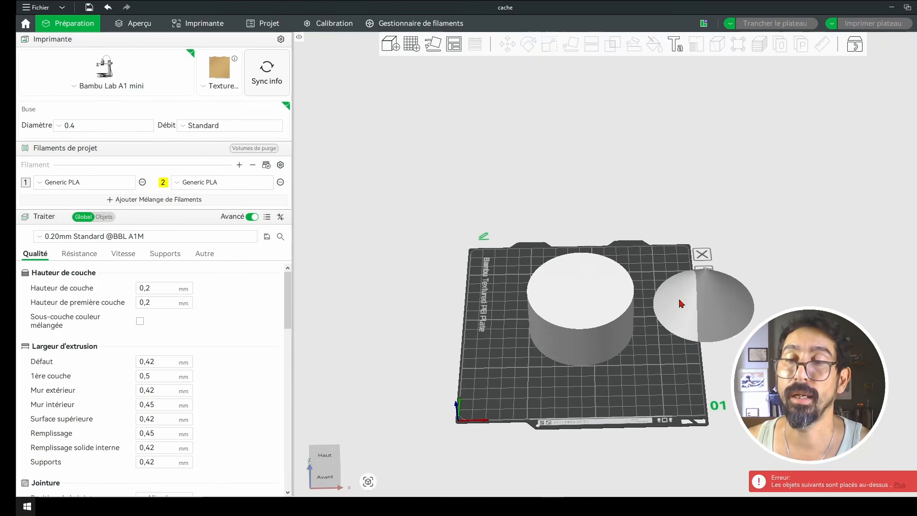
pyautogui.click(681, 304)
pyautogui.click(690, 300)
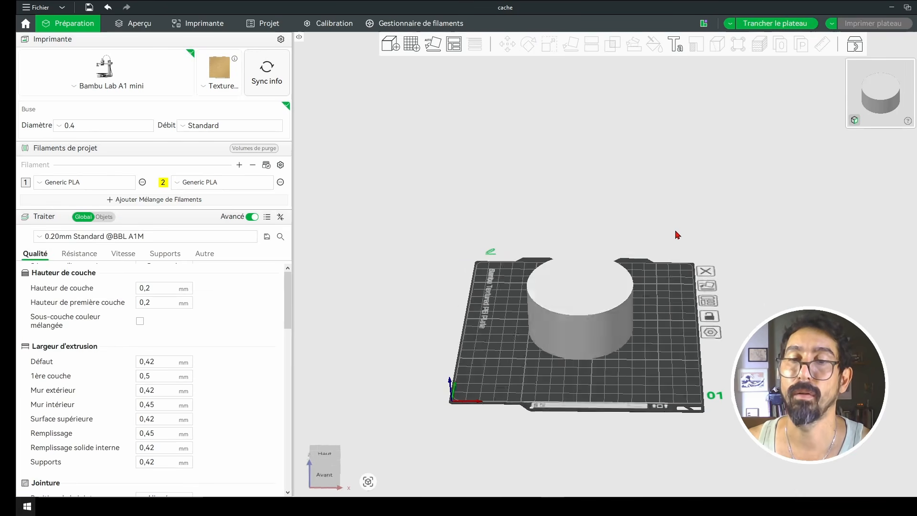
# Step: Subtract the cone from the assembled cylinder with a Boolean difference
pyautogui.moveTo(676, 232)
pyautogui.mouseDown()
pyautogui.moveTo(676, 196)
pyautogui.moveTo(673, 216)
pyautogui.mouseUp()
pyautogui.click(604, 301)
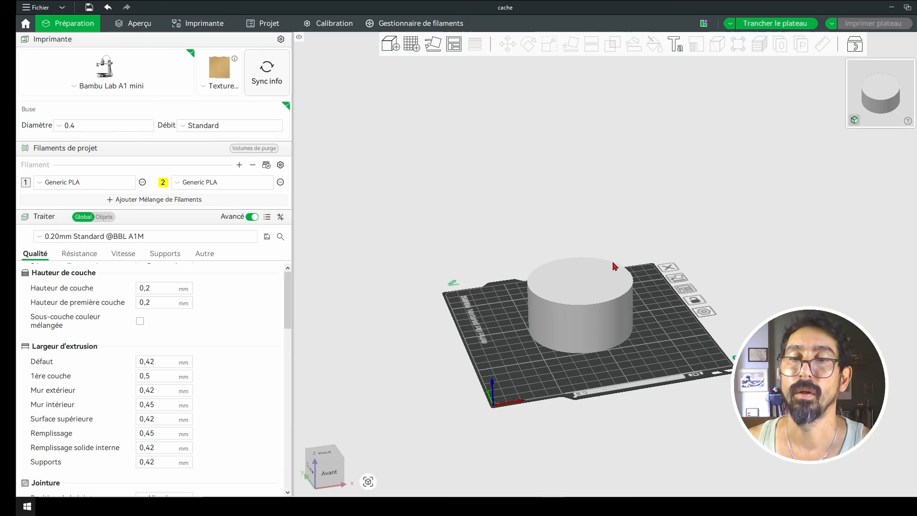
pyautogui.click(601, 285)
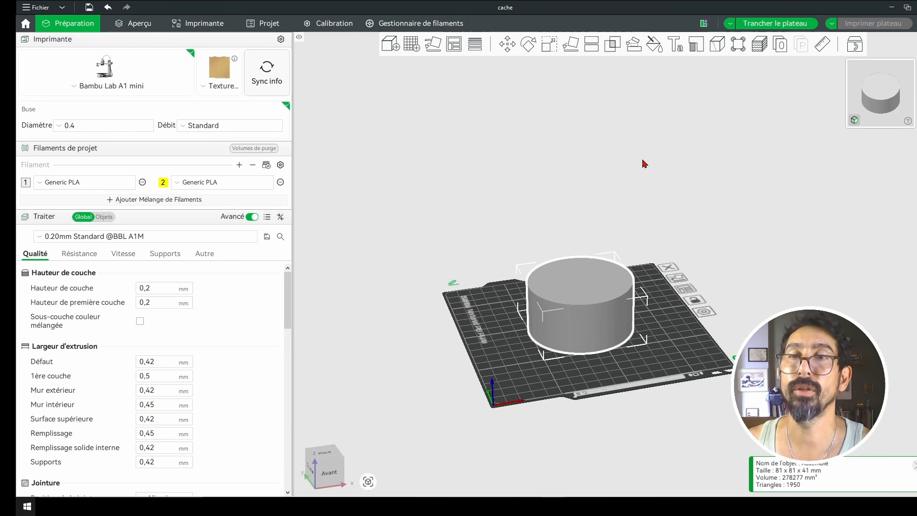
pyautogui.click(615, 48)
pyautogui.click(766, 123)
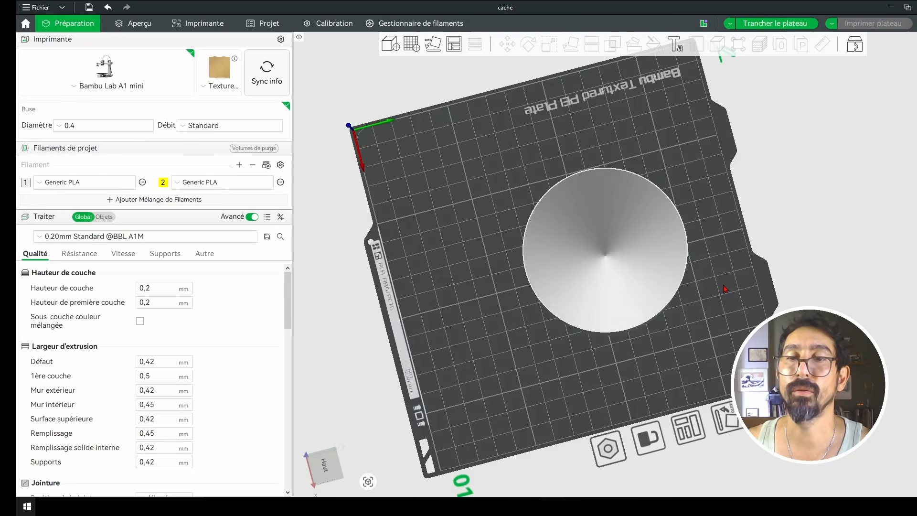
pyautogui.moveTo(727, 288); pyautogui.dragTo(720, 262)
pyautogui.scroll(6, 587, 240)
# Step: Add a 72 x 72 x 25 mm cylinder on a second plate and bring it together with the hollowed part on plate 1
pyautogui.moveTo(604, 165); pyautogui.dragTo(631, 233)
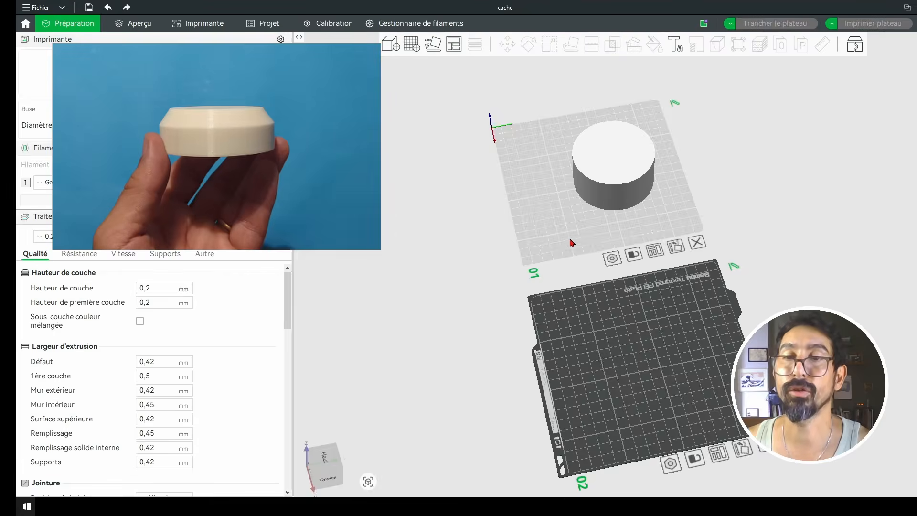
pyautogui.moveTo(572, 242); pyautogui.dragTo(510, 209)
pyautogui.moveTo(555, 238); pyautogui.dragTo(545, 210)
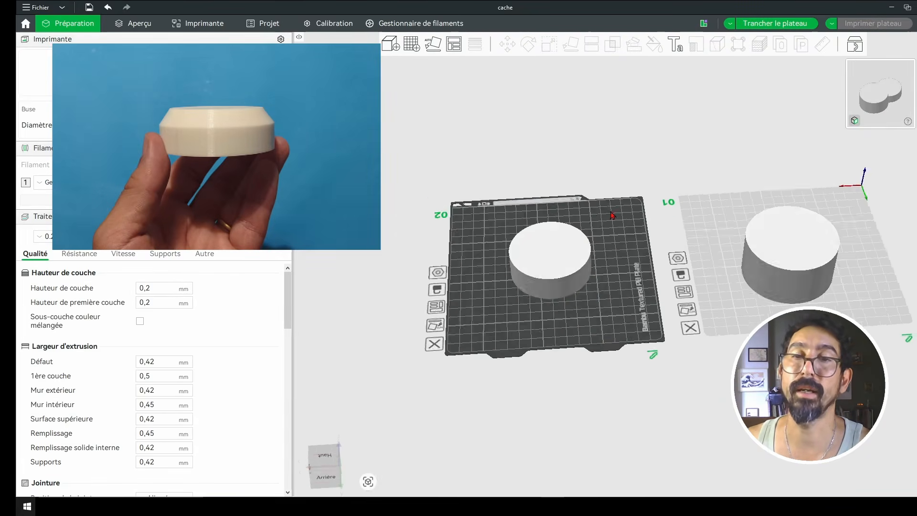
pyautogui.moveTo(611, 211); pyautogui.dragTo(585, 210)
pyautogui.click(799, 252)
pyautogui.hotkey('ctrl', 'z')
pyautogui.moveTo(681, 244)
pyautogui.mouseDown()
pyautogui.moveTo(691, 235)
pyautogui.moveTo(672, 244)
pyautogui.mouseUp()
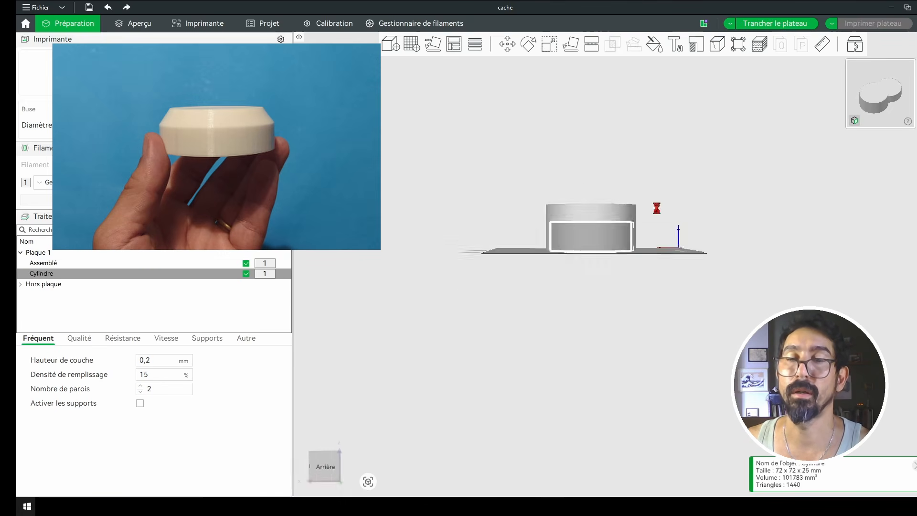
# Step: Assemble the hollowed Assemblé part and the smaller Cylindre into one object
pyautogui.press('0')
pyautogui.click(596, 207)
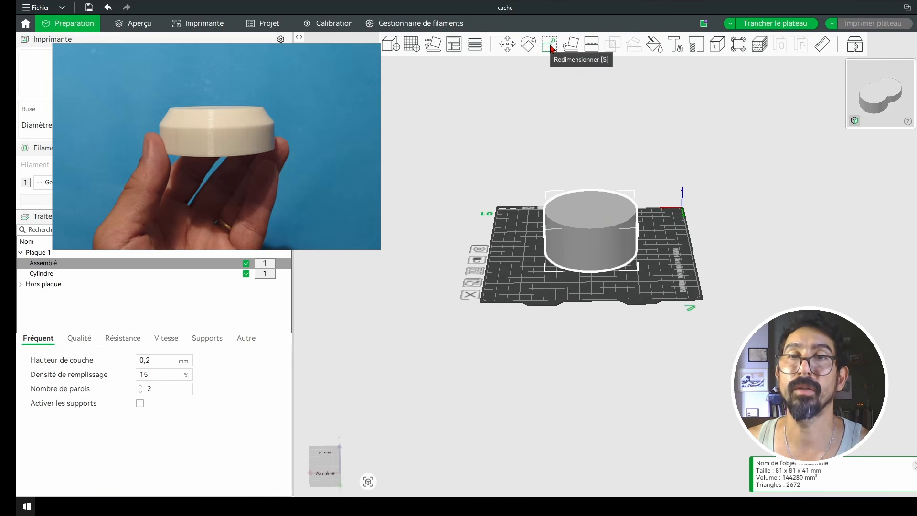
pyautogui.click(507, 44)
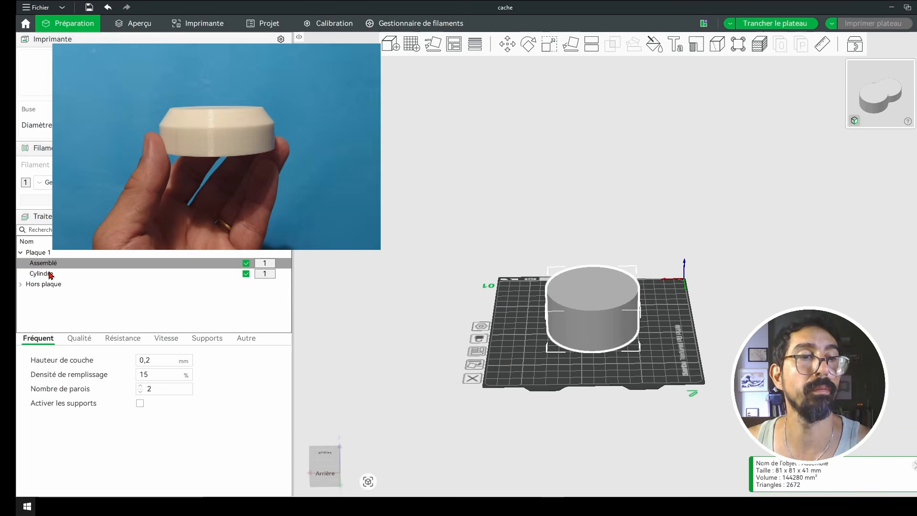
pyautogui.keyDown('ctrl'); pyautogui.click(48, 271); pyautogui.keyUp('ctrl')
pyautogui.rightClick(49, 266)
pyautogui.click(71, 274)
pyautogui.moveTo(602, 221); pyautogui.dragTo(601, 202)
# Step: Raise the Cylindre_Boolean part to a Z position of 35 mm
pyautogui.click(67, 274)
pyautogui.click(507, 44)
pyautogui.click(747, 79)
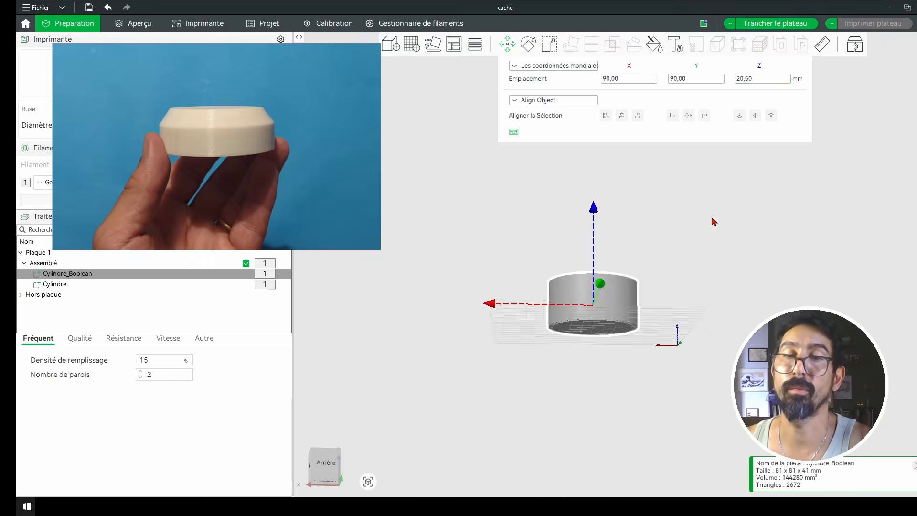
pyautogui.moveTo(712, 219); pyautogui.dragTo(710, 230)
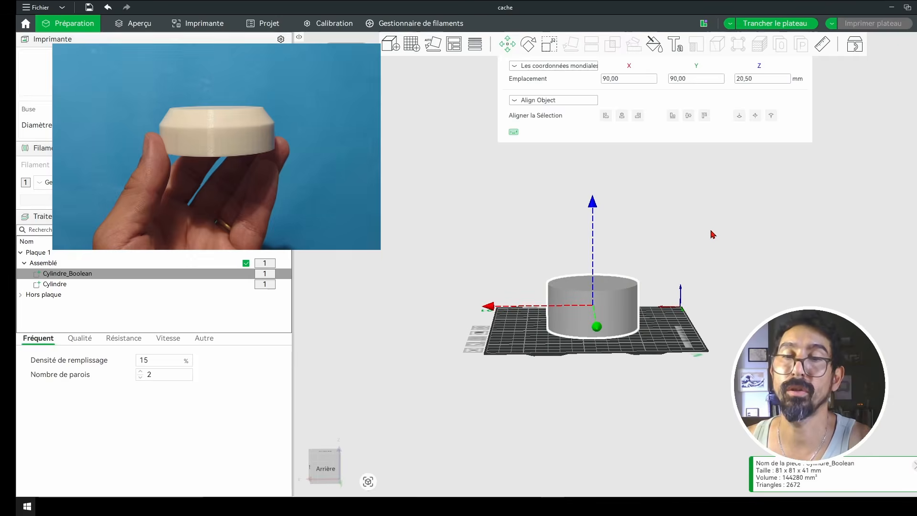
pyautogui.click(749, 80)
pyautogui.press('Return')
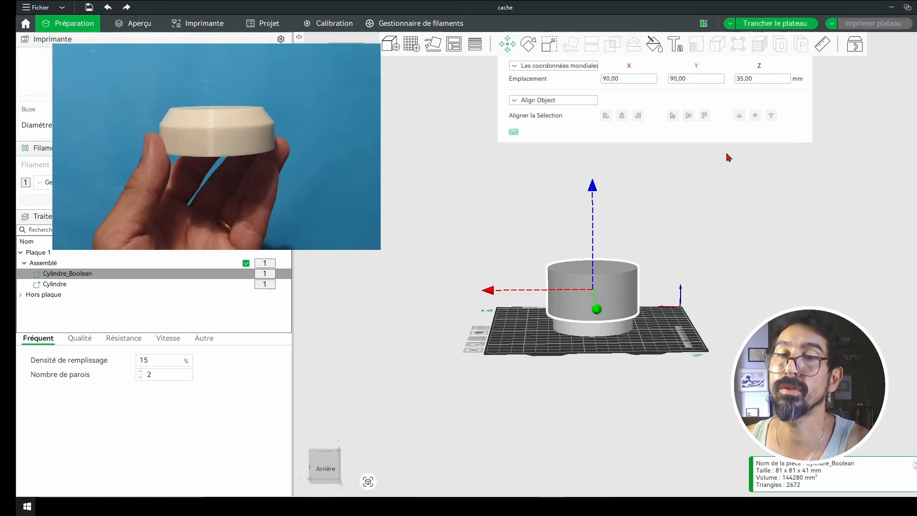
# Step: Subtract the raised Cylindre_Boolean part from the lower Cylindre with a Boolean difference, swapping the two operands before executing
pyautogui.moveTo(705, 268); pyautogui.dragTo(678, 252)
pyautogui.moveTo(674, 245); pyautogui.dragTo(668, 231)
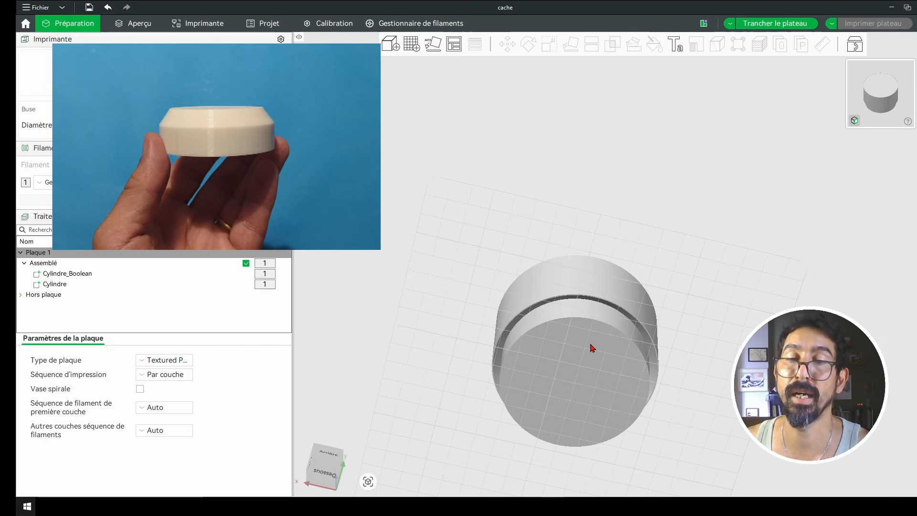
pyautogui.moveTo(623, 296); pyautogui.dragTo(589, 274)
pyautogui.click(589, 275)
pyautogui.click(612, 45)
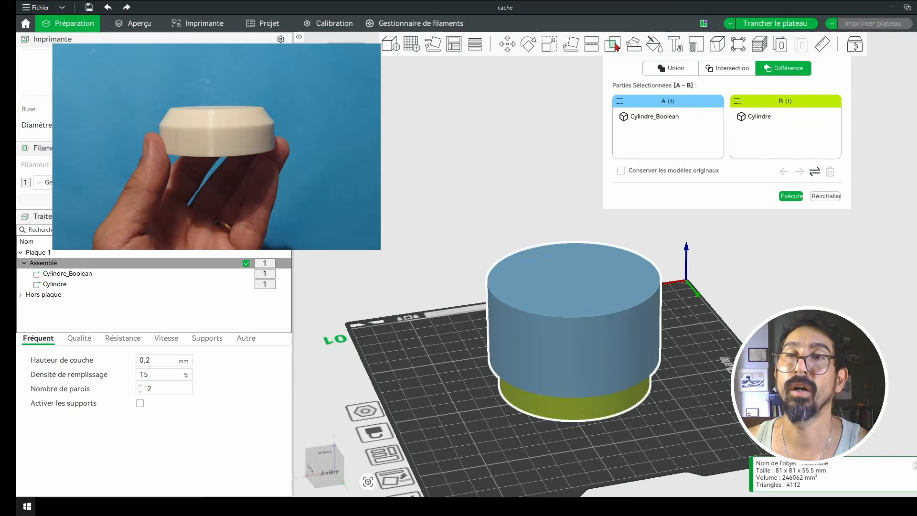
pyautogui.click(745, 116)
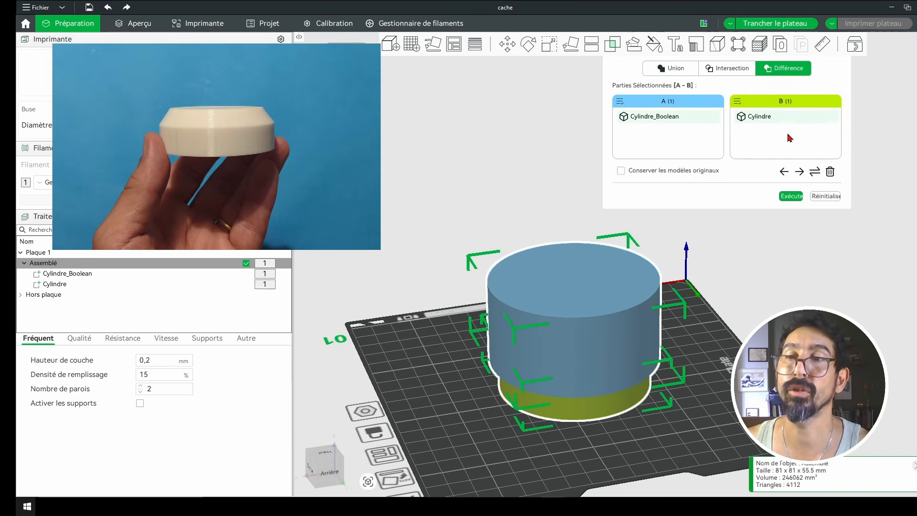
pyautogui.click(815, 172)
pyautogui.click(791, 195)
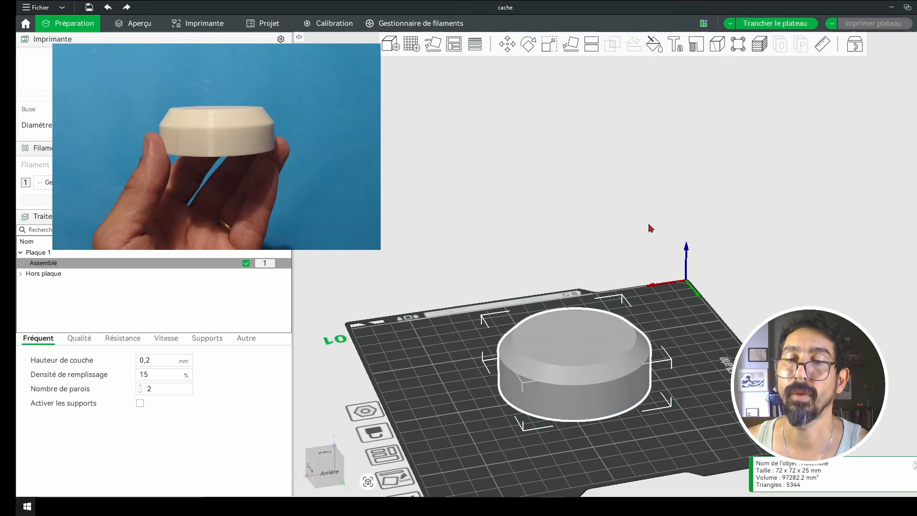
# Step: Add a cylinder part to the chamfered Assemblé object
pyautogui.moveTo(648, 225); pyautogui.dragTo(705, 182)
pyautogui.click(640, 238)
pyautogui.scroll(5, 640, 239)
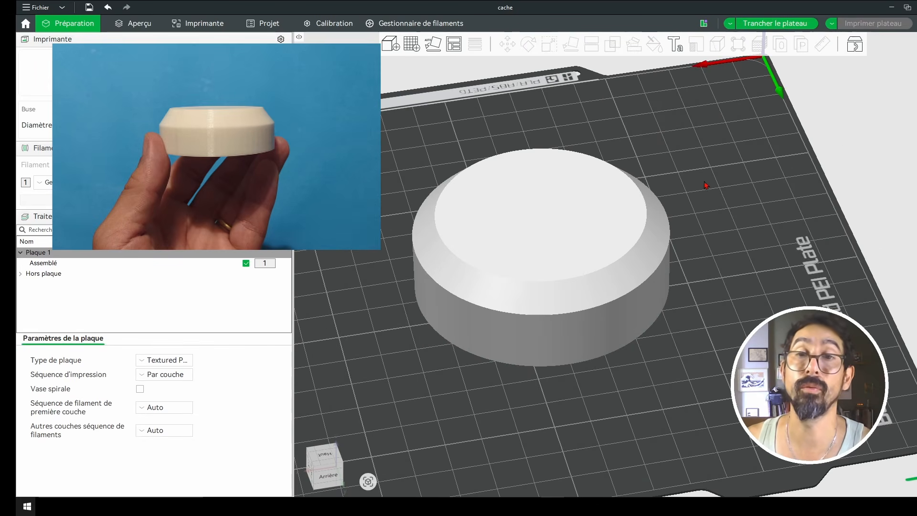
pyautogui.moveTo(703, 233); pyautogui.dragTo(708, 221)
pyautogui.click(553, 197)
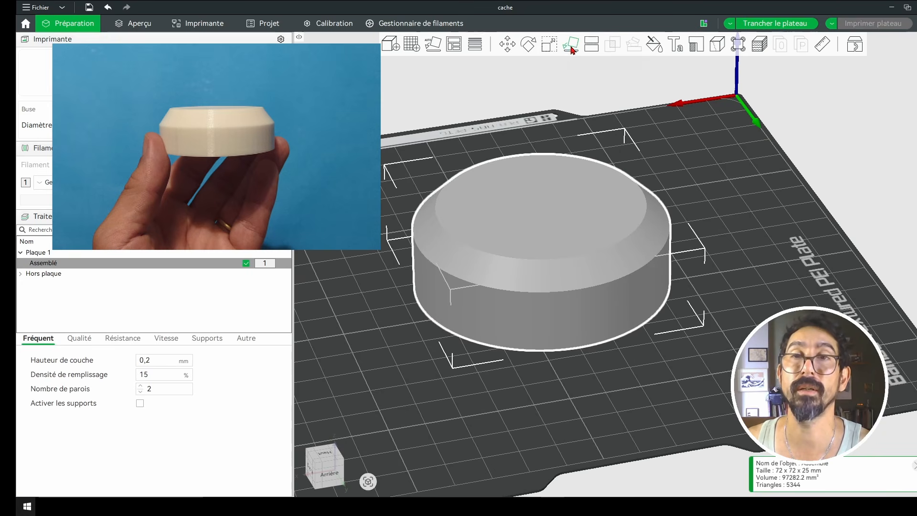
pyautogui.rightClick(546, 177)
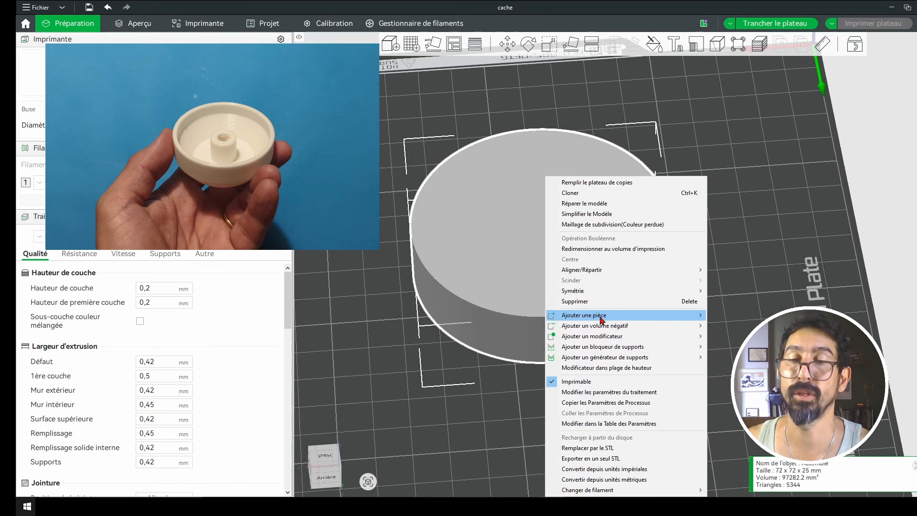
pyautogui.moveTo(601, 318)
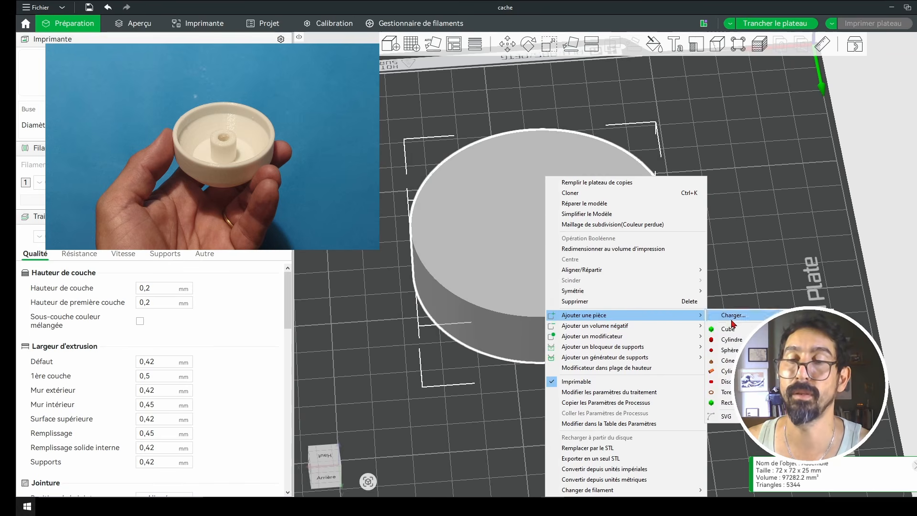
pyautogui.click(731, 339)
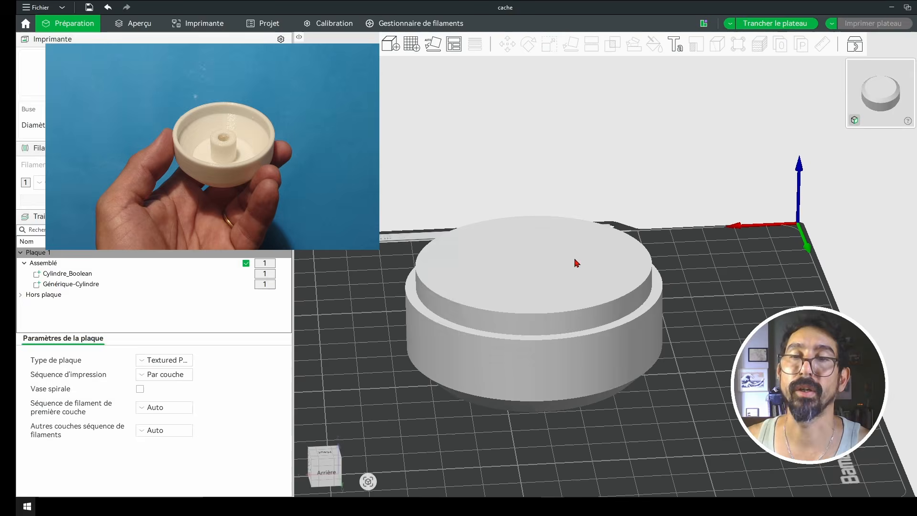
# Step: Hollow the chamfered cover by subtracting Générique-Cylindre from Cylindre_Boolean with a Boolean difference
pyautogui.click(575, 260)
pyautogui.click(611, 45)
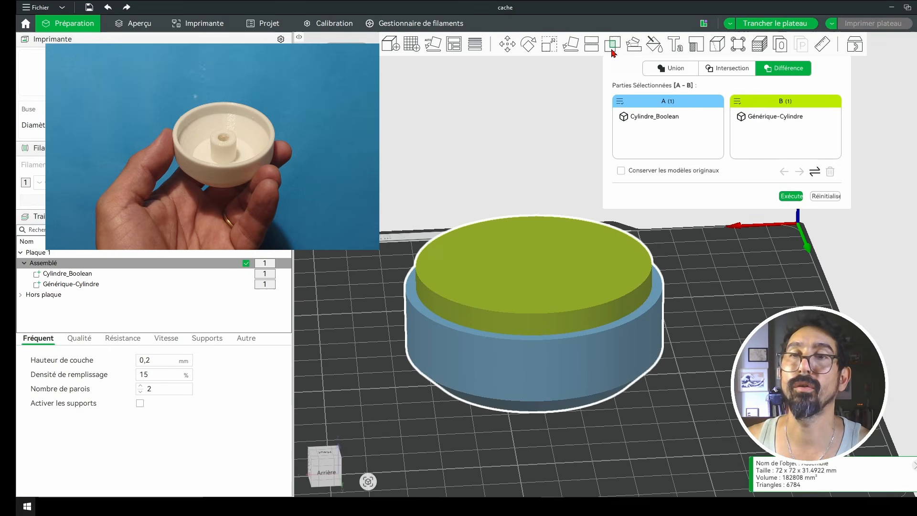
pyautogui.click(791, 196)
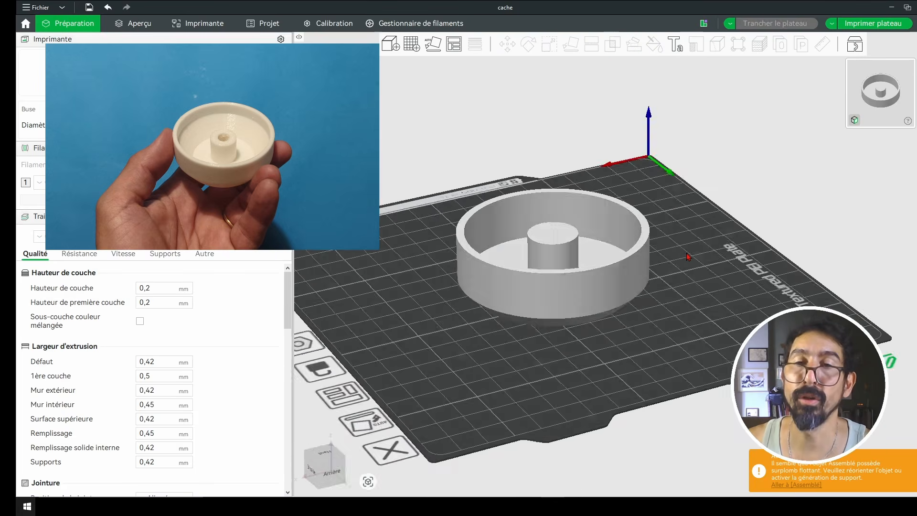
# Step: Bore the cover's central post by subtracting the narrow Générique-Cylindre with a Boolean difference
pyautogui.moveTo(688, 257); pyautogui.dragTo(682, 273)
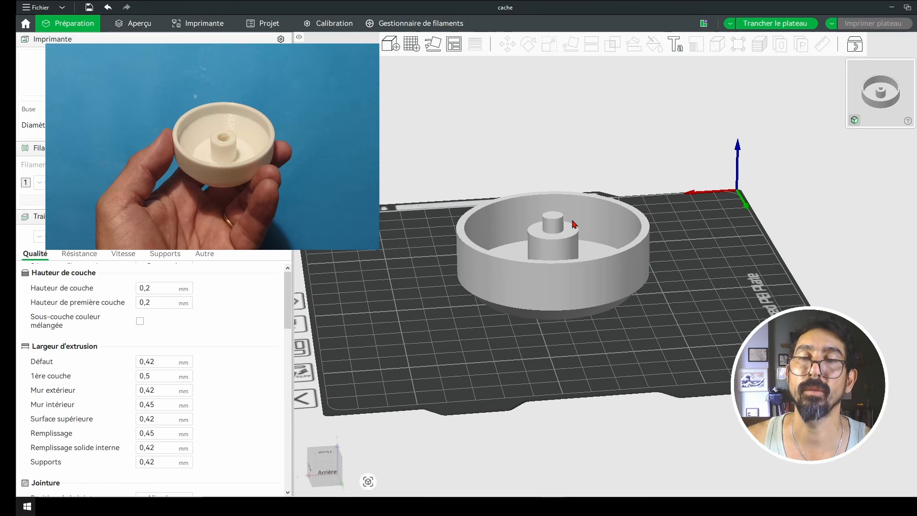
pyautogui.click(588, 203)
pyautogui.click(620, 46)
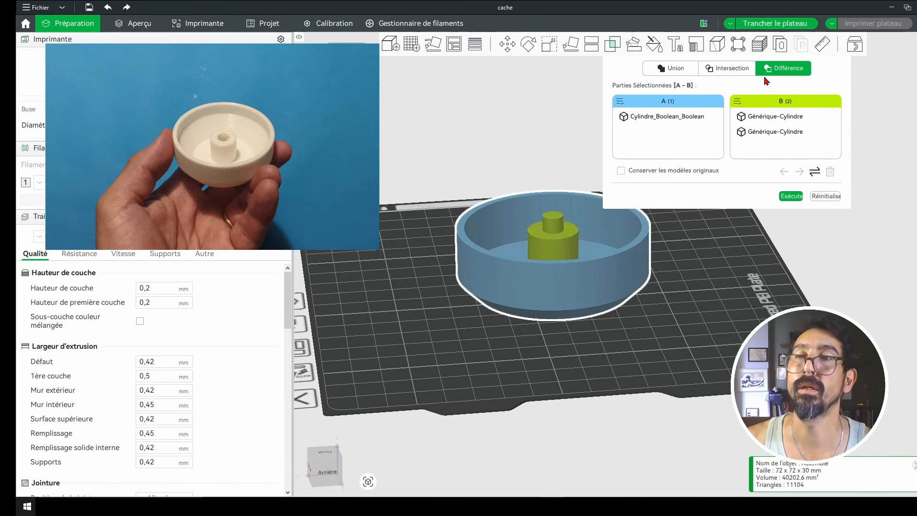
pyautogui.click(791, 196)
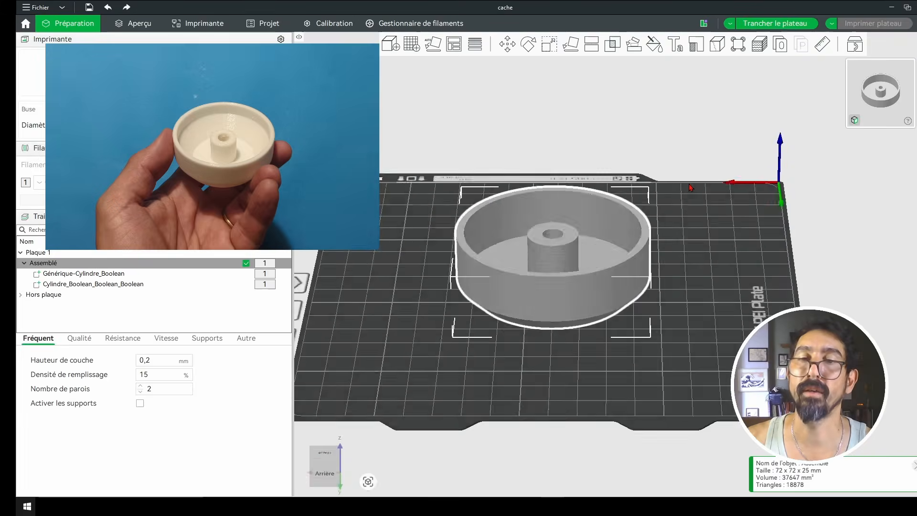
pyautogui.moveTo(688, 184); pyautogui.dragTo(691, 218)
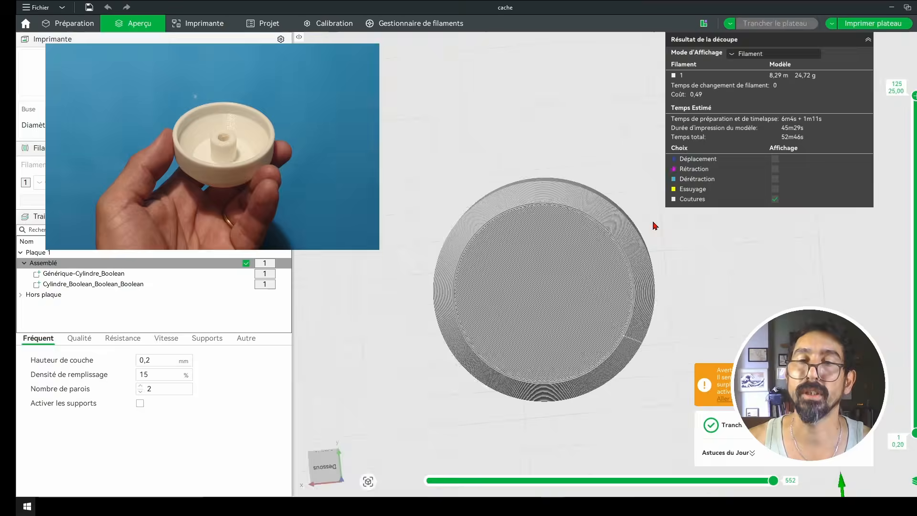
pyautogui.moveTo(653, 222); pyautogui.dragTo(662, 315)
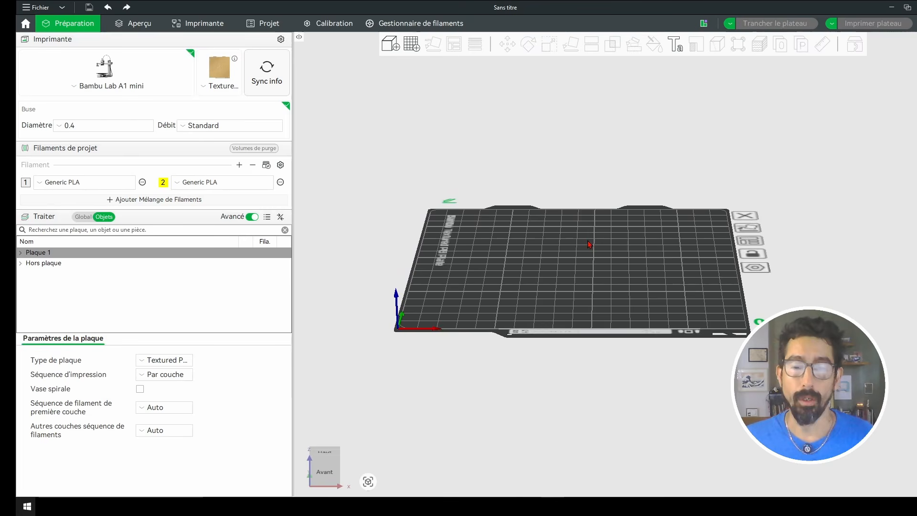
# Step: Place the 11 mm sphere centred on top of the upright cylinder, at object coordinates X 0, Y 0, Z 17.28 mm
pyautogui.moveTo(588, 252)
pyautogui.mouseDown()
pyautogui.moveTo(592, 273)
pyautogui.moveTo(587, 241)
pyautogui.moveTo(585, 269)
pyautogui.mouseUp()
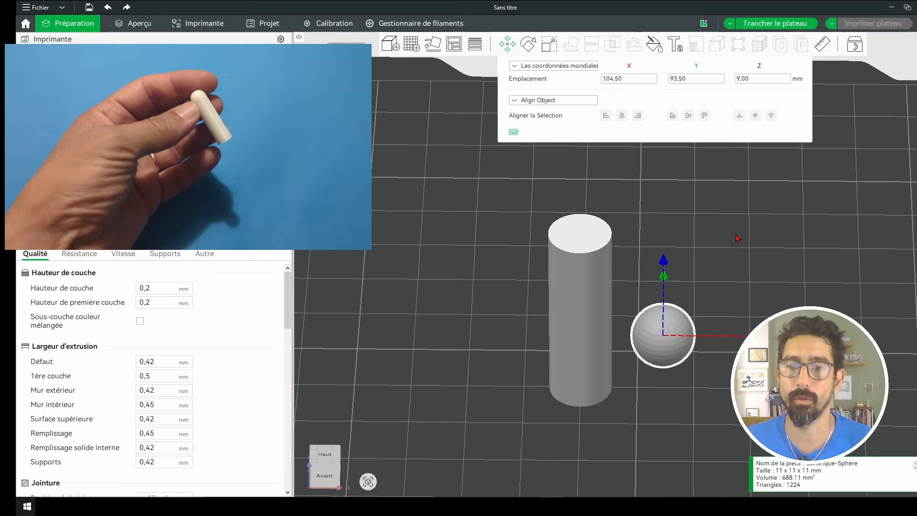
pyautogui.click(739, 238)
pyautogui.scroll(5, 650, 232)
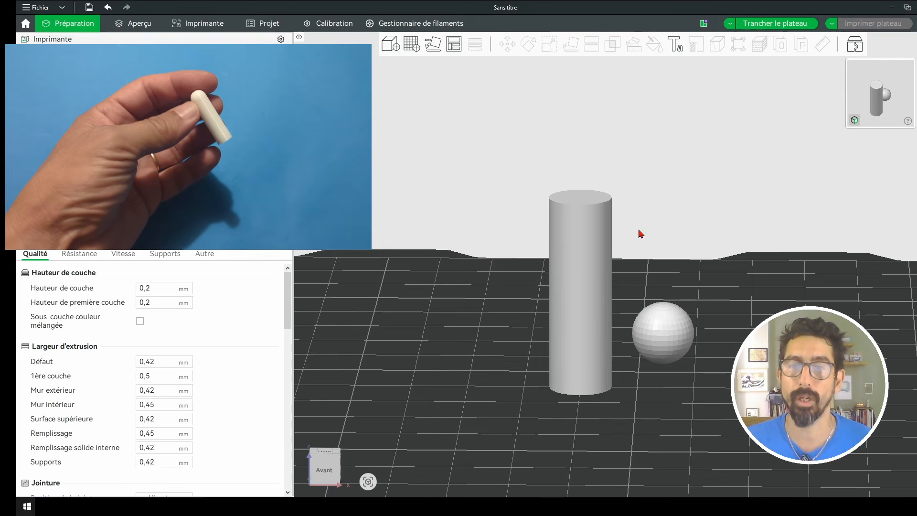
pyautogui.moveTo(679, 237); pyautogui.dragTo(682, 258)
pyautogui.click(670, 339)
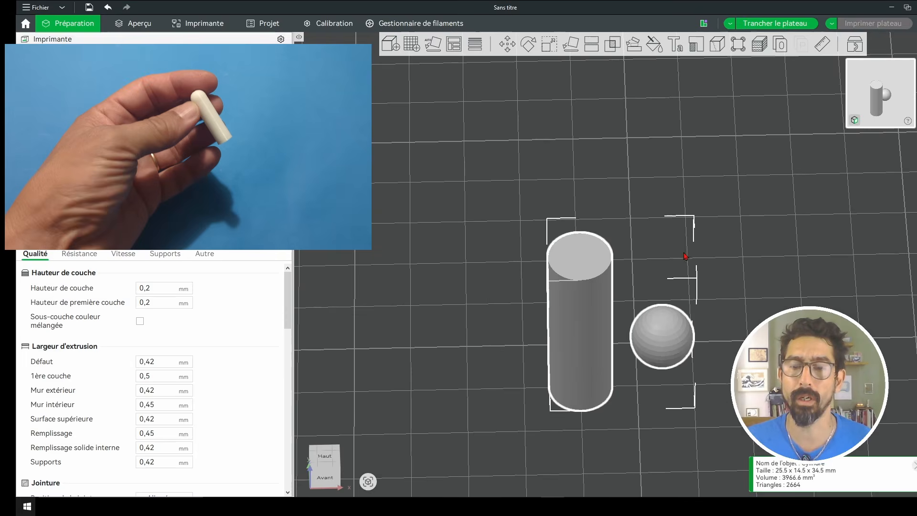
pyautogui.press('3')
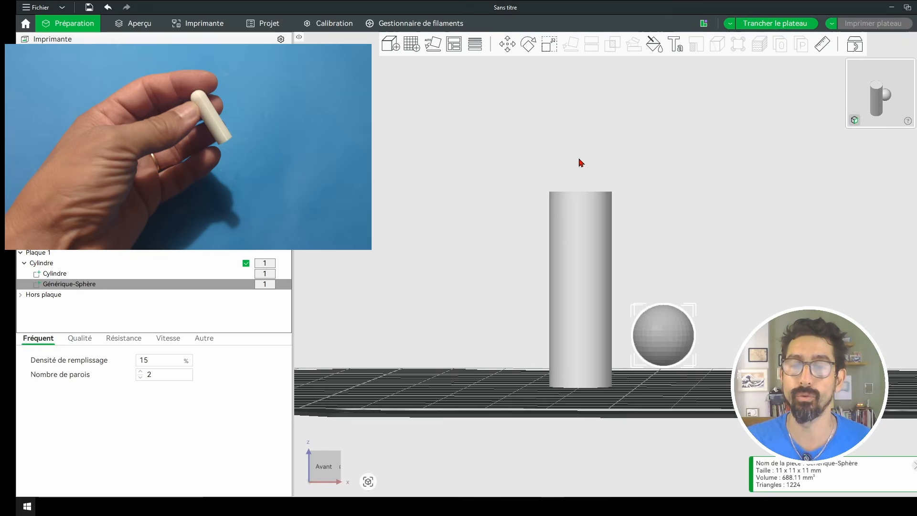
pyautogui.moveTo(580, 163); pyautogui.dragTo(682, 290)
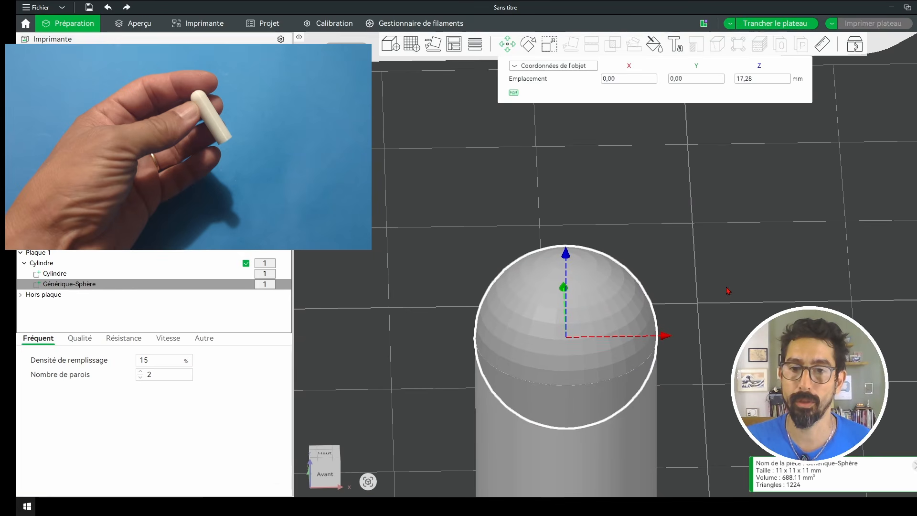
pyautogui.click(727, 287)
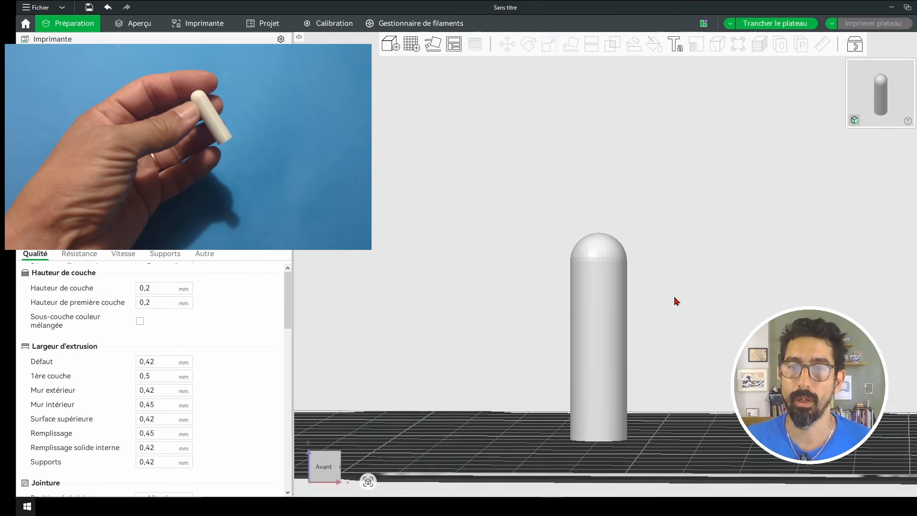
# Step: Position the 7 x 7 x 30 mm Générique-Cylindre inside the round-topped cylinder at X 0, protruding slightly below its base
pyautogui.moveTo(675, 300); pyautogui.dragTo(651, 246)
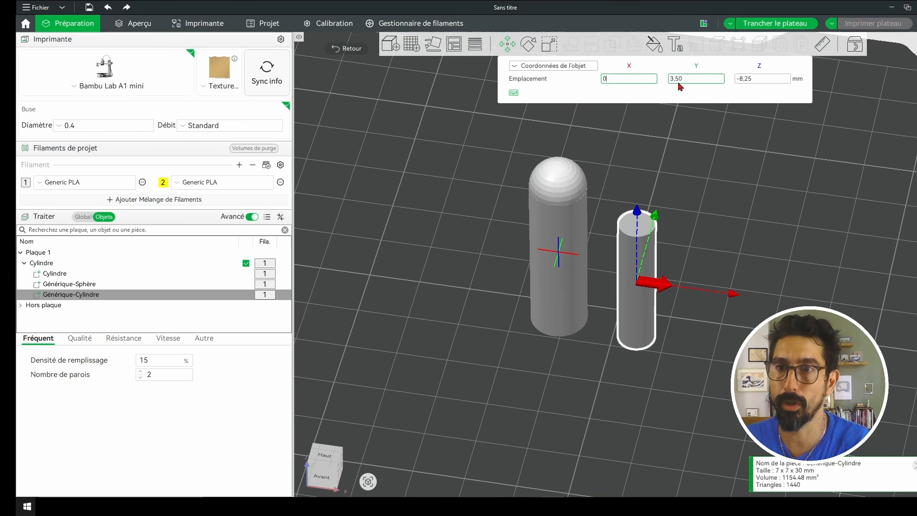
pyautogui.click(743, 79)
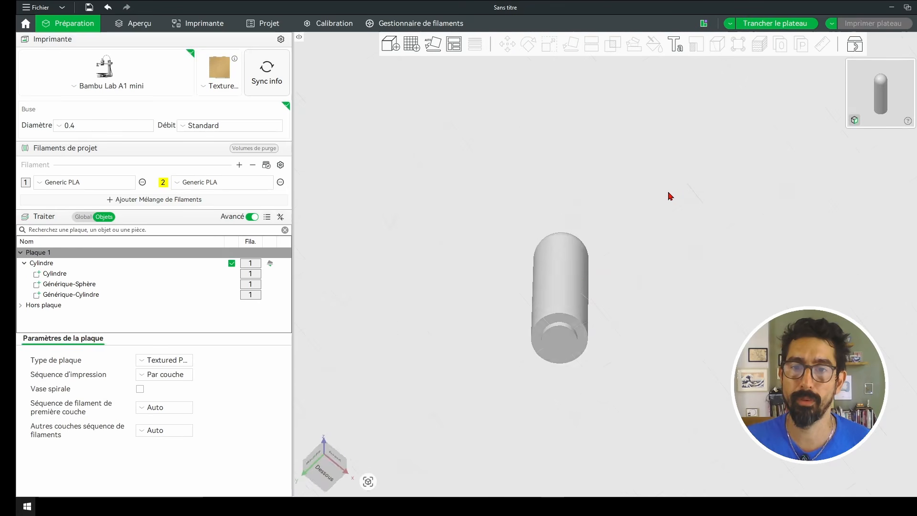
pyautogui.moveTo(668, 192); pyautogui.dragTo(635, 221)
# Step: Subtract Générique-Cylindre from the main Cylindre with a Boolean difference, leaving the sphere out of the operation
pyautogui.click(571, 206)
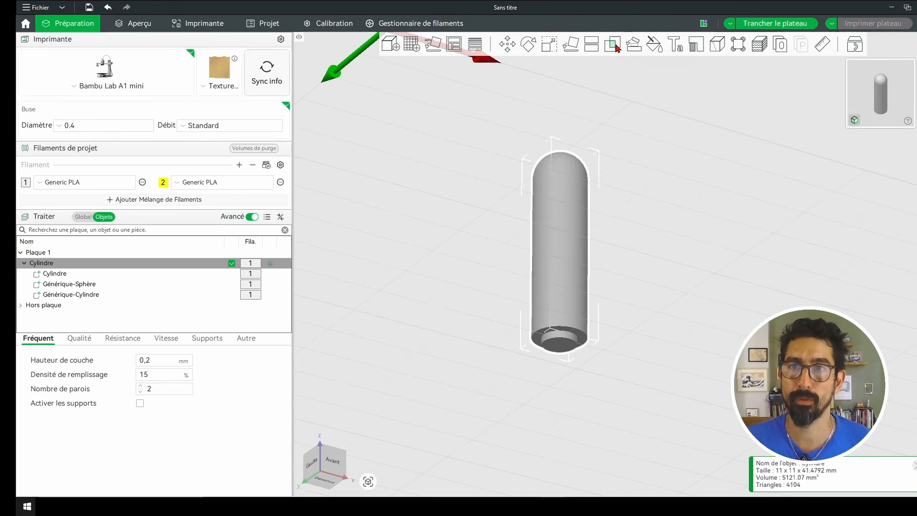
pyautogui.click(615, 46)
pyautogui.click(832, 116)
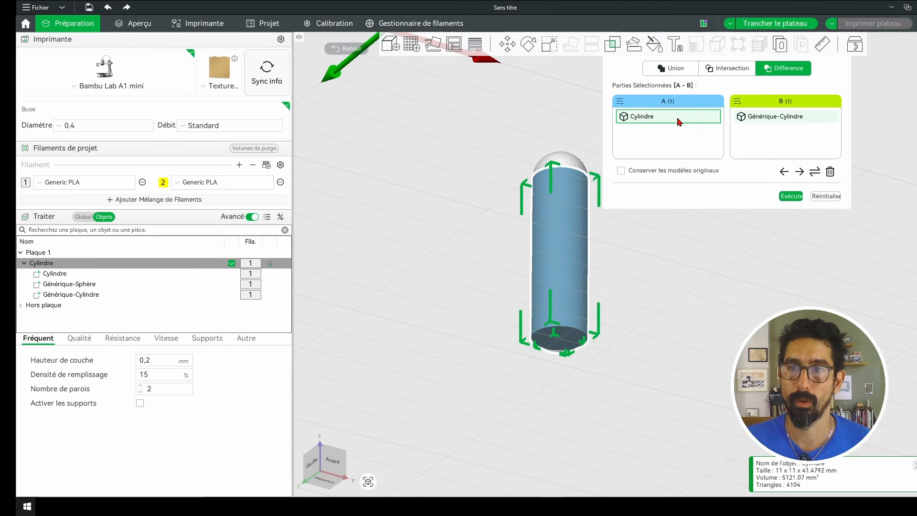
pyautogui.click(792, 195)
pyautogui.moveTo(628, 211); pyautogui.dragTo(662, 283)
pyautogui.scroll(-4, 661, 283)
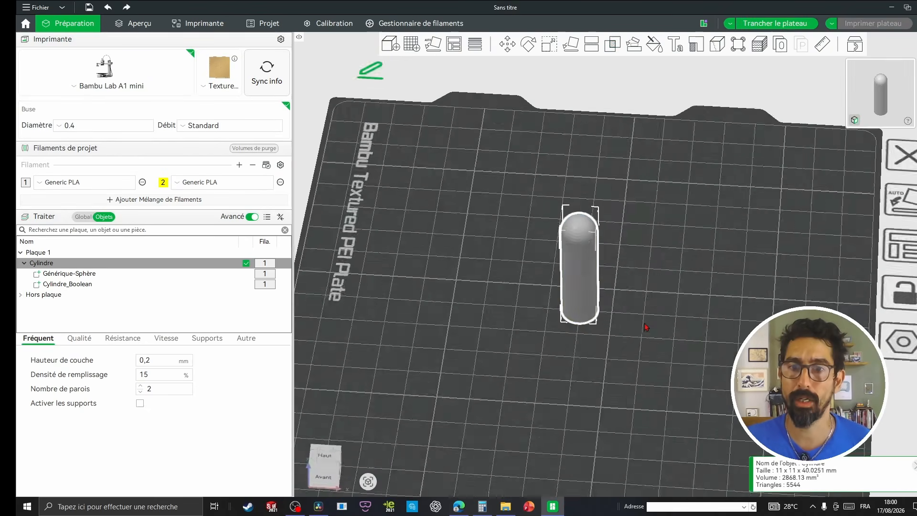
pyautogui.moveTo(647, 329); pyautogui.dragTo(615, 243)
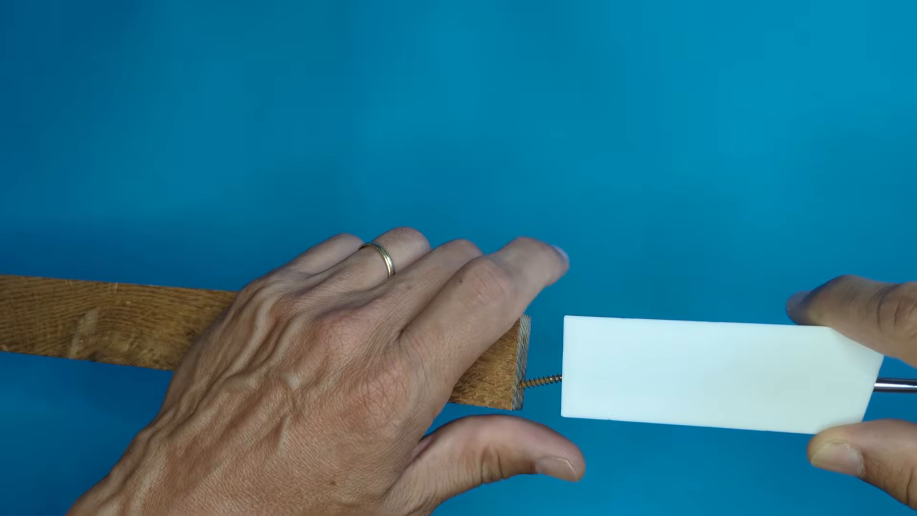